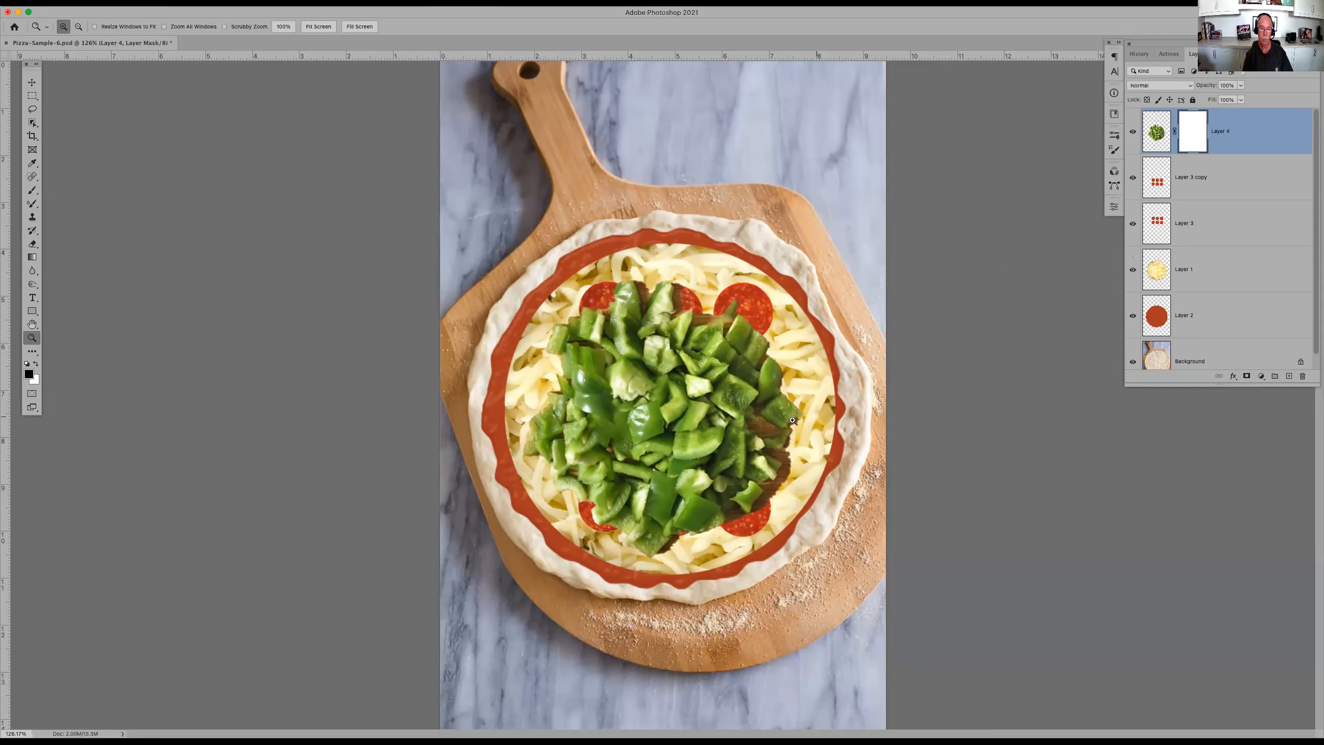
- Erase the wood around the lower-right edge of the peppers directly on Layer 4's pixels, using a smaller Eraser brush
left_click_drag(656, 363, 861, 565)
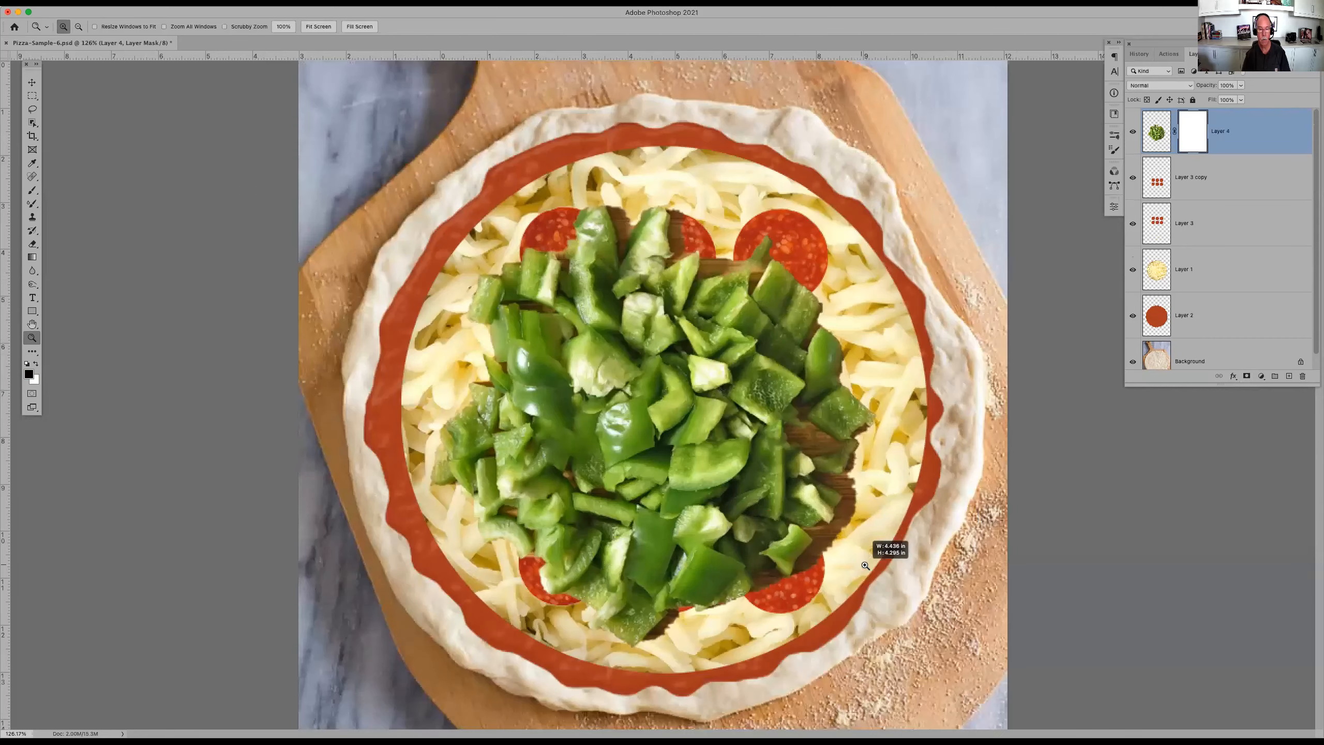
left_click_drag(765, 363, 756, 348)
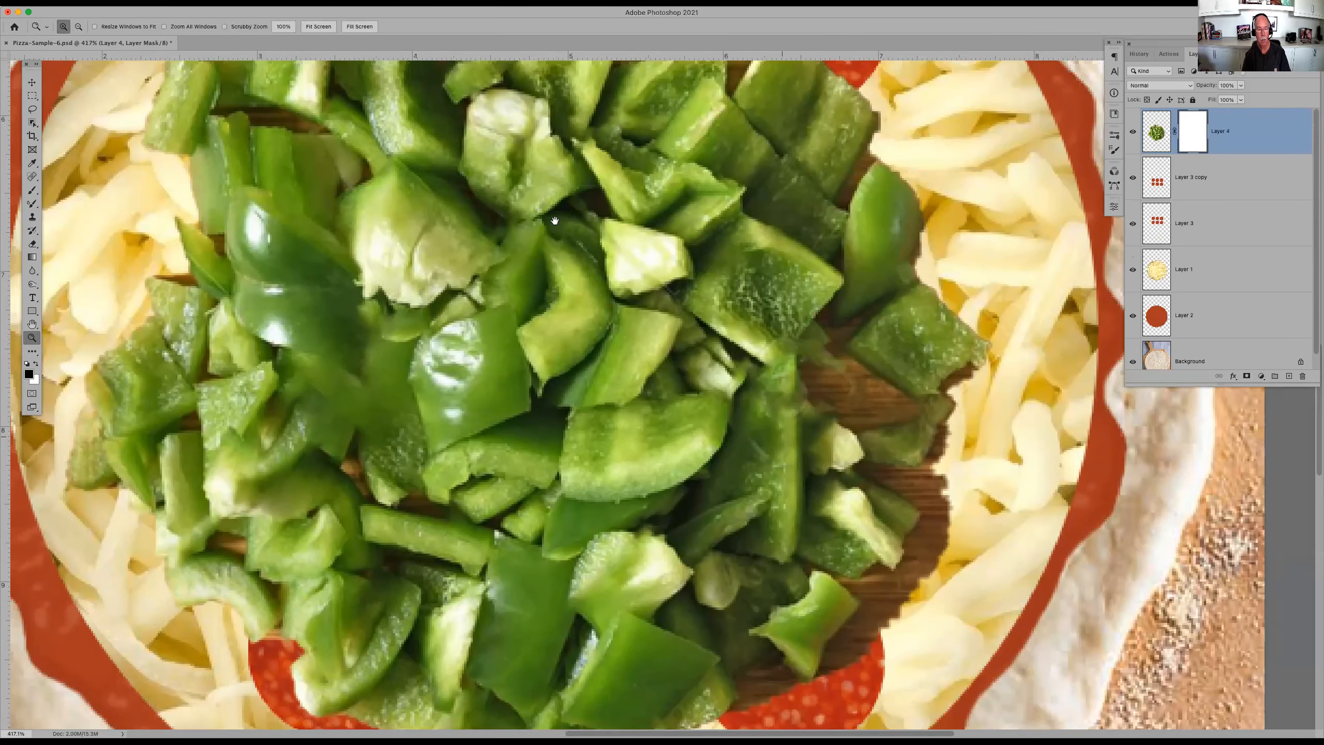
left_click_drag(782, 437, 554, 221)
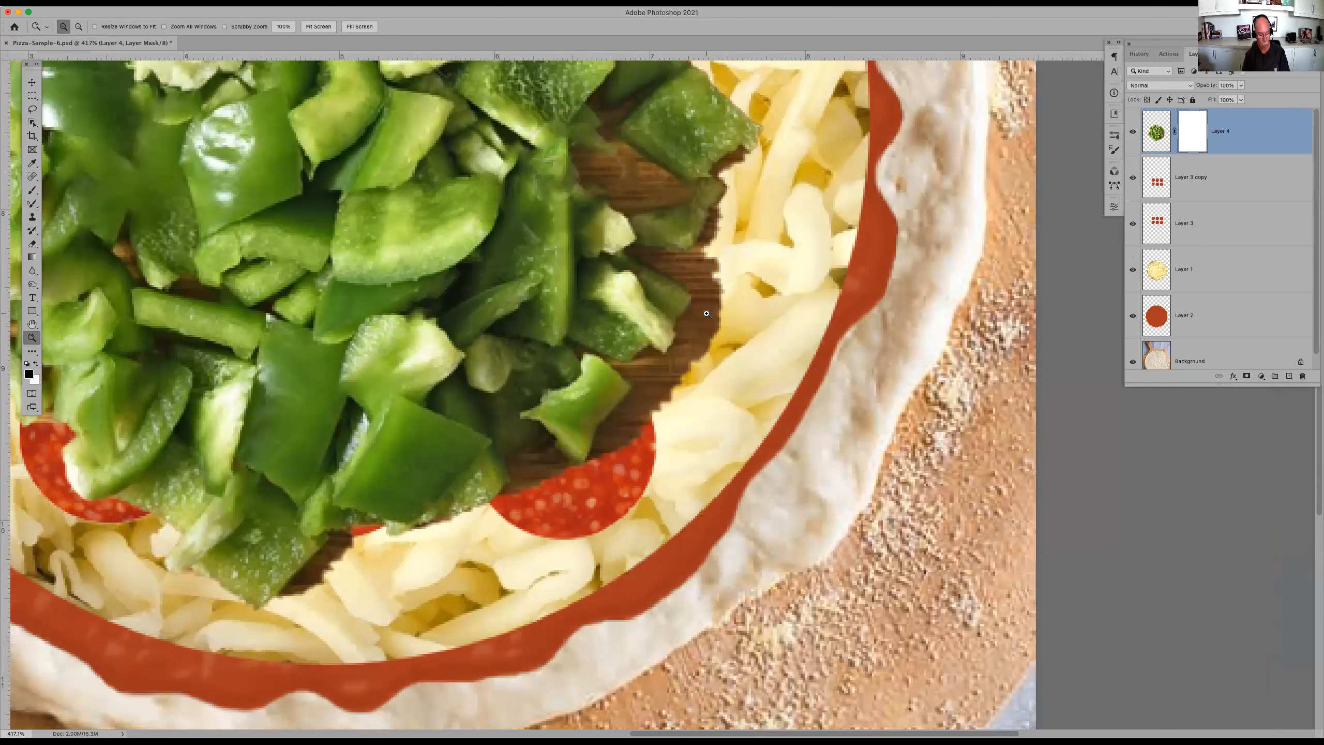
left_click(1157, 133)
key("r")
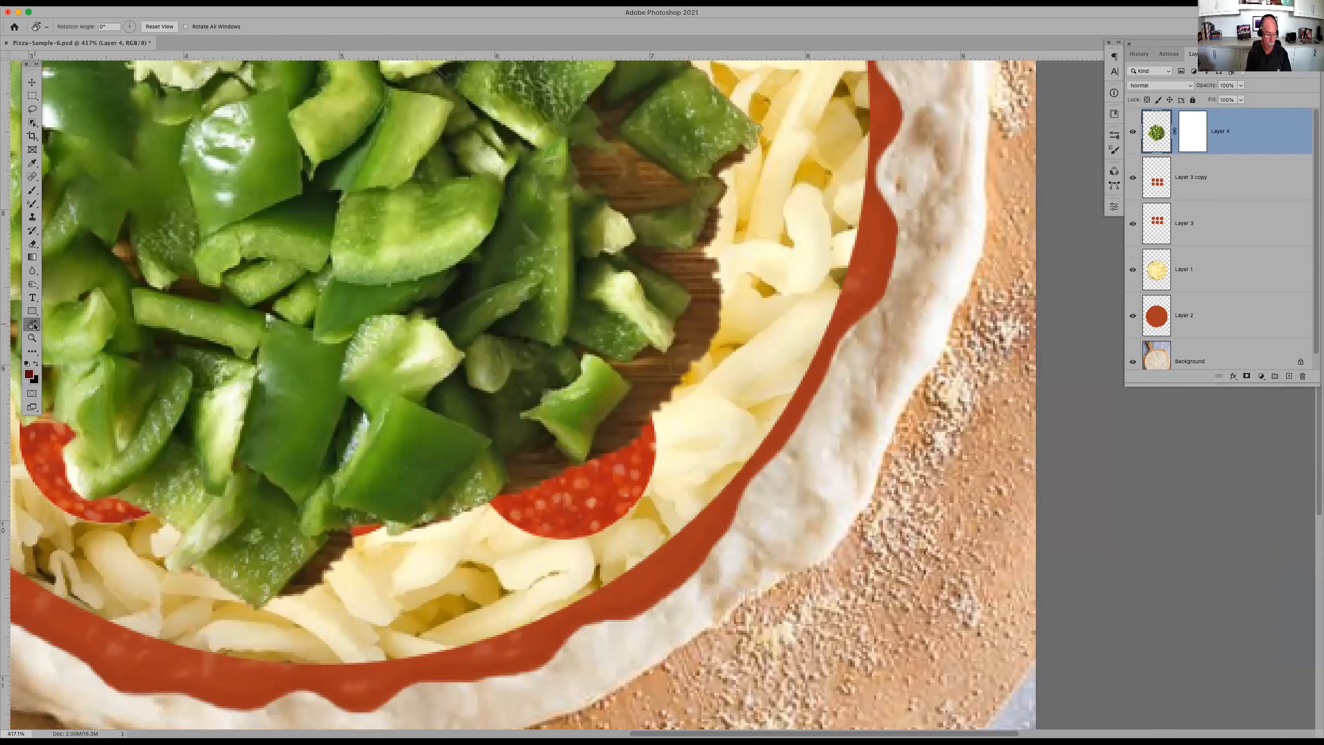
key("e")
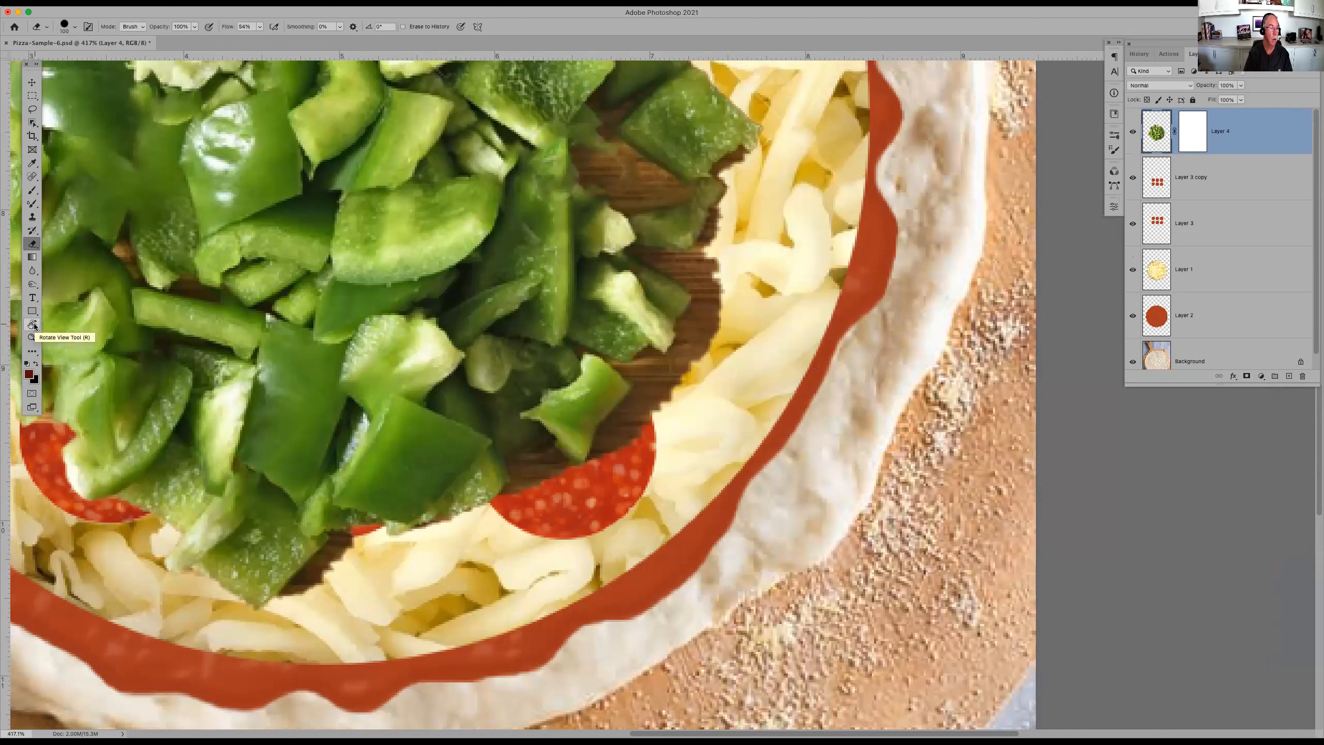
key("bracketleft")
key("bracketleft")
key("bracketleft")
key("bracketleft")
key("bracketleft")
key("bracketleft")
mouse_move(747, 290)
left_mouse_down()
mouse_move(722, 365)
mouse_move(689, 389)
left_mouse_up()
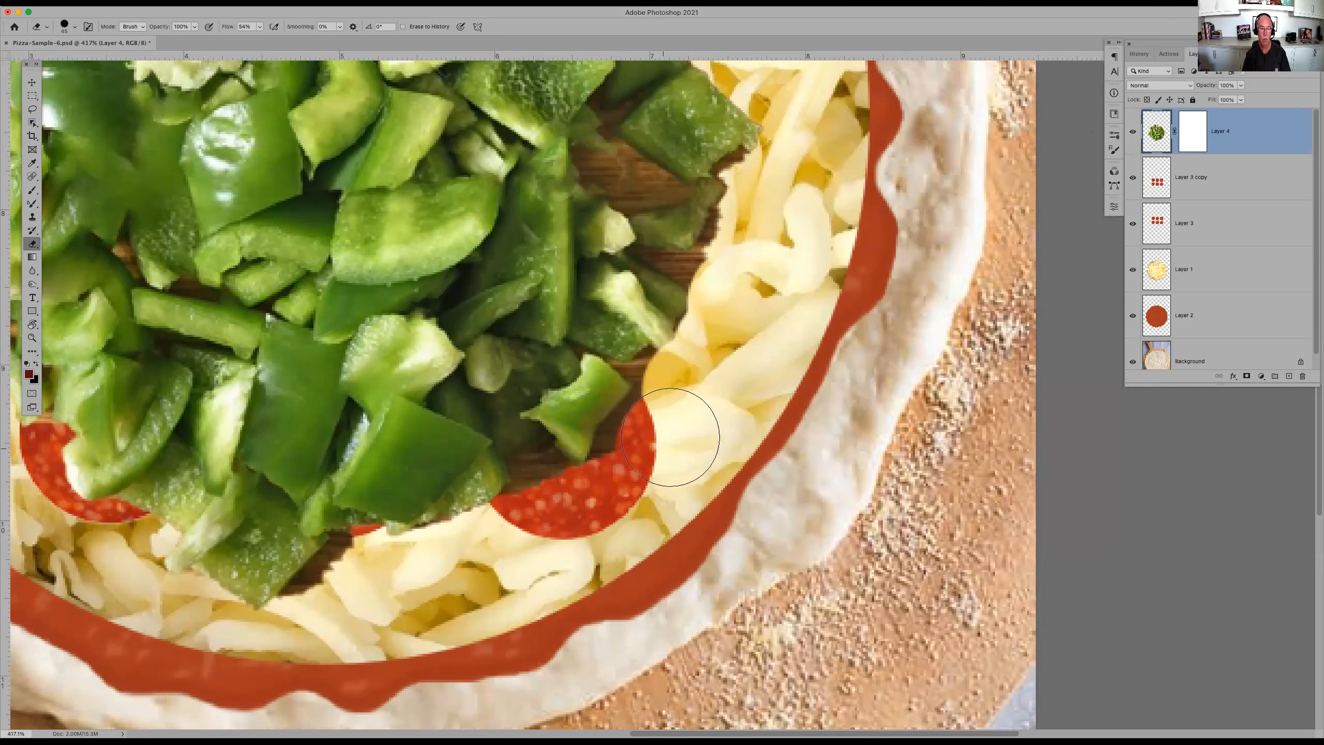
left_click_drag(674, 413, 639, 455)
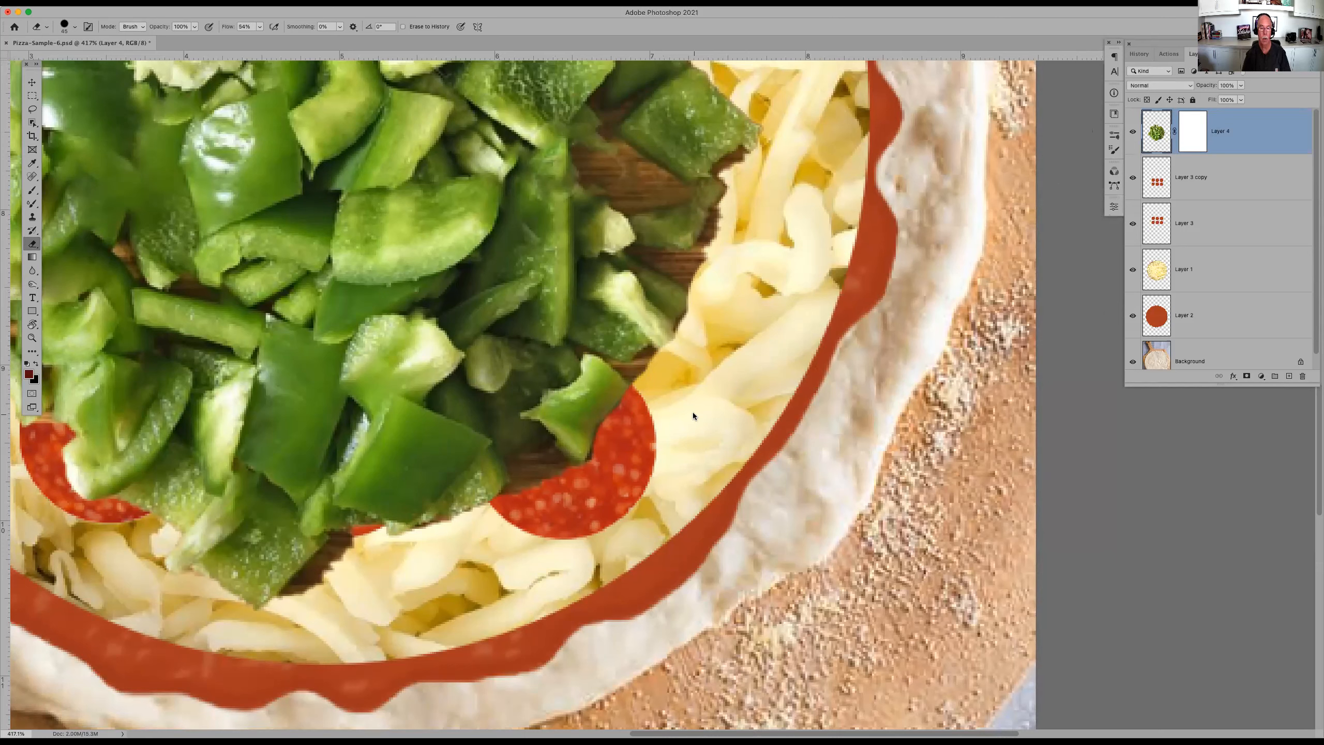
- Revert the document to the Add Layer Mask history state to undo both eraser strokes
left_click(1139, 54)
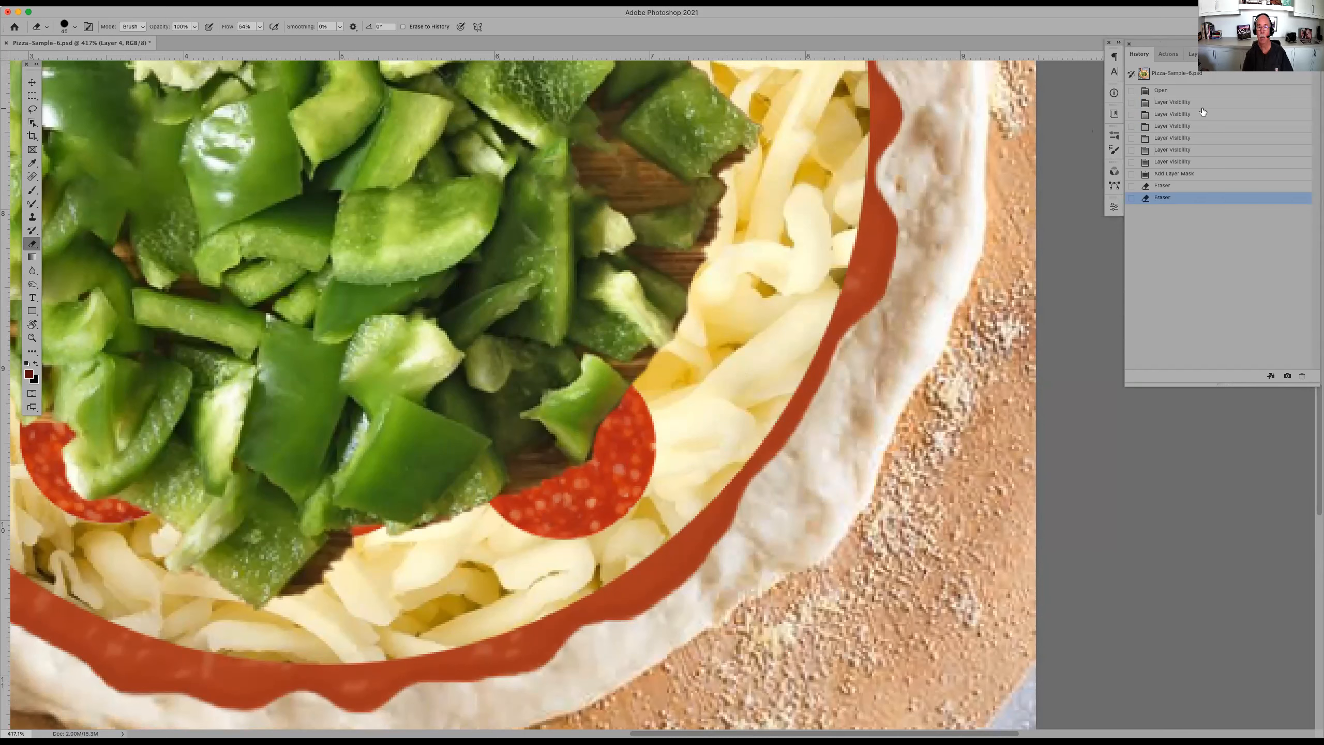
left_click(1197, 175)
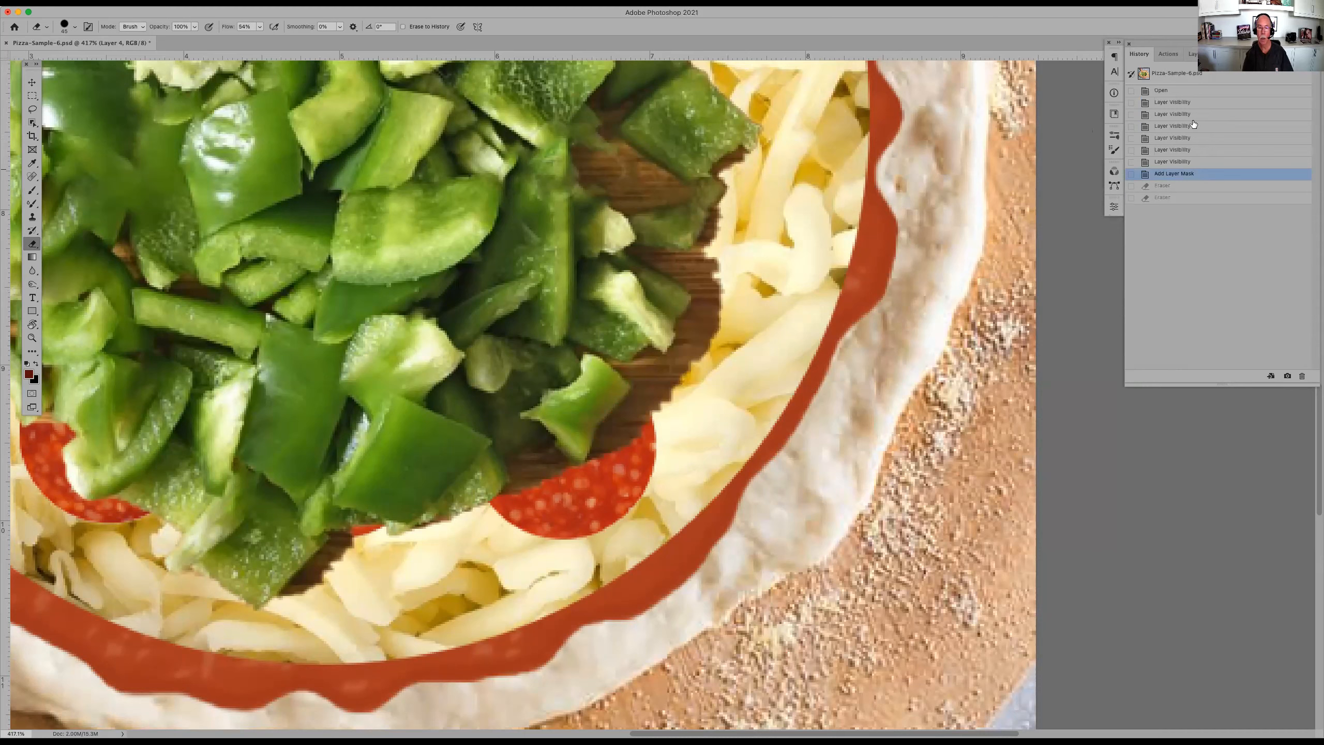
left_click(1191, 54)
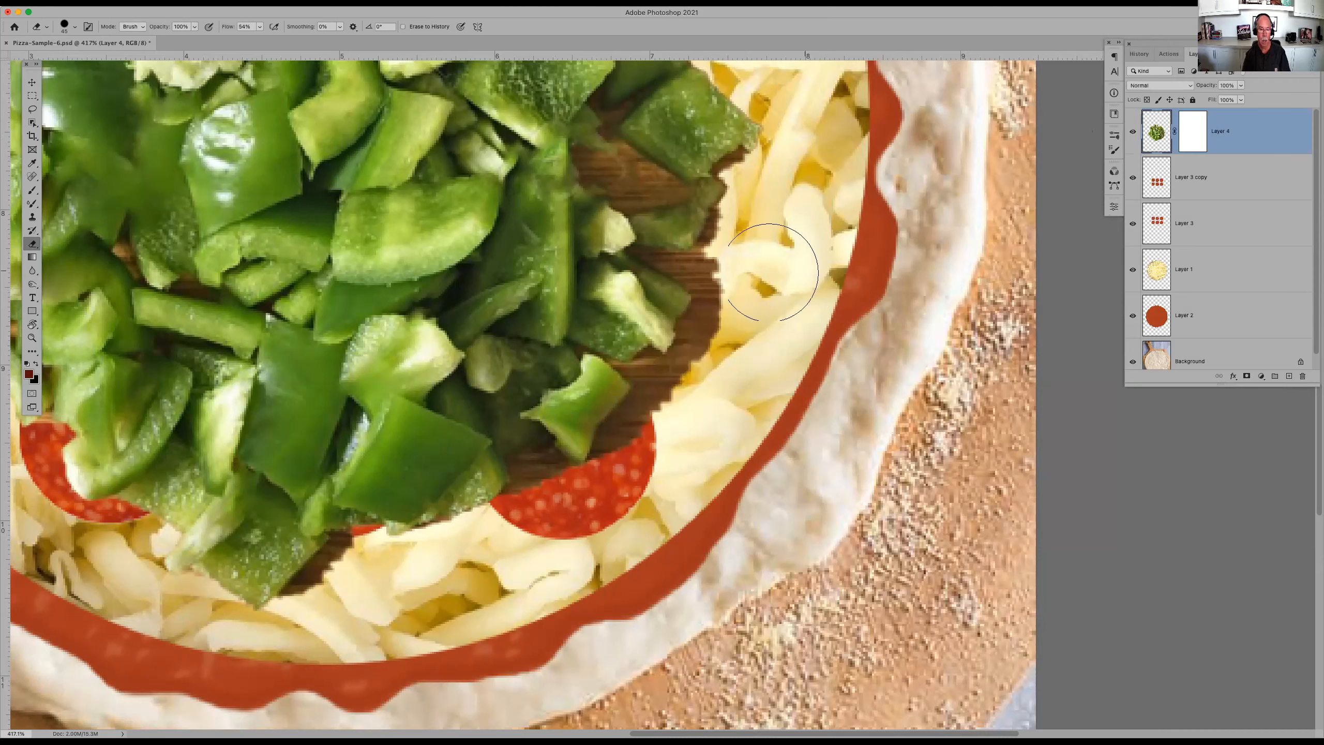
- Switch to the Brush tool with default black and white colours and reduce the brush to a small tip
key("b")
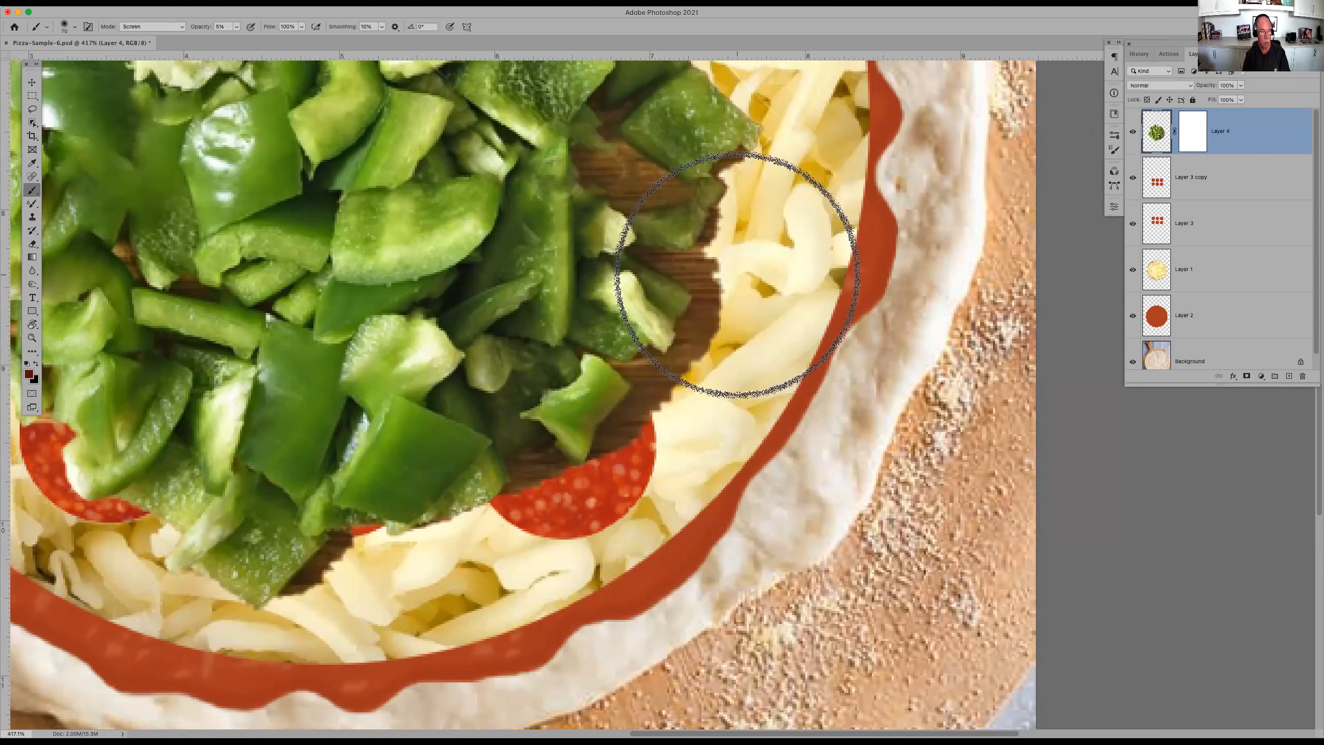
key("d")
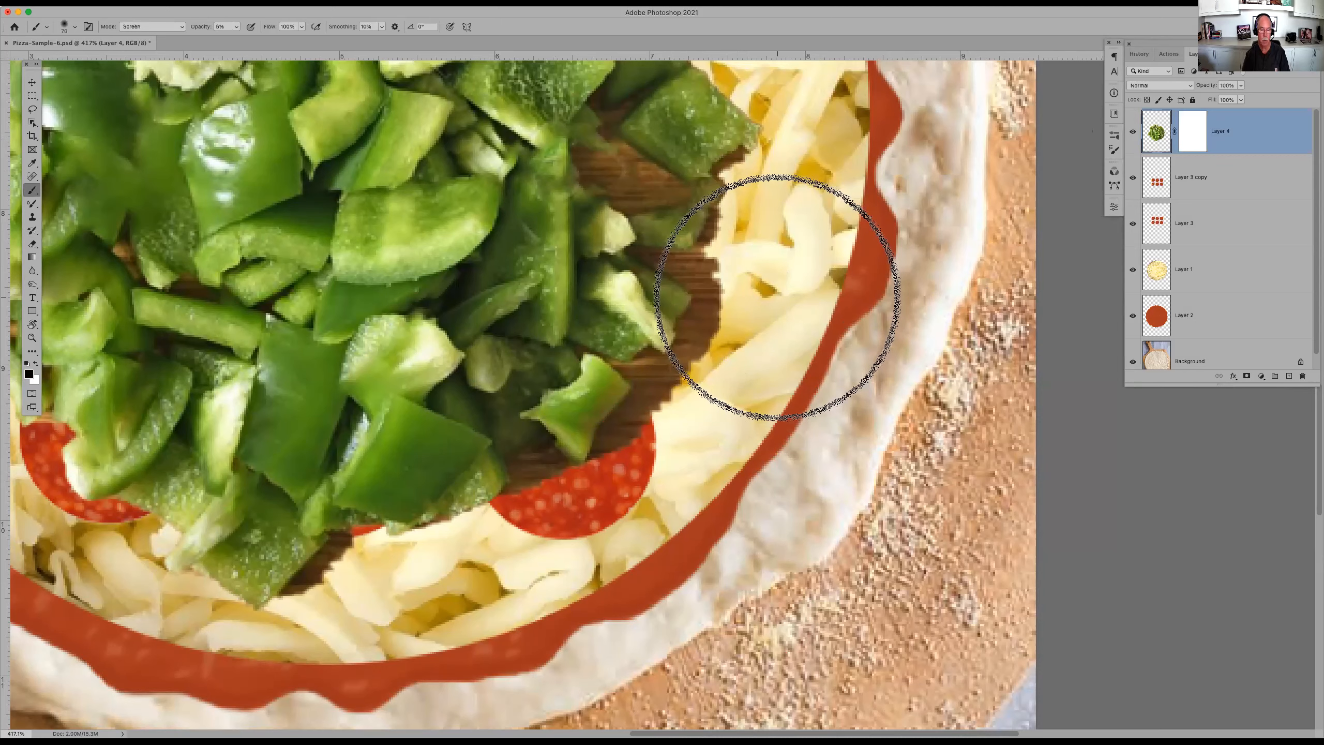
key("bracketleft")
key("bracketleft")
key("bracketleft")
key("bracketleft")
key("bracketleft")
key("bracketleft")
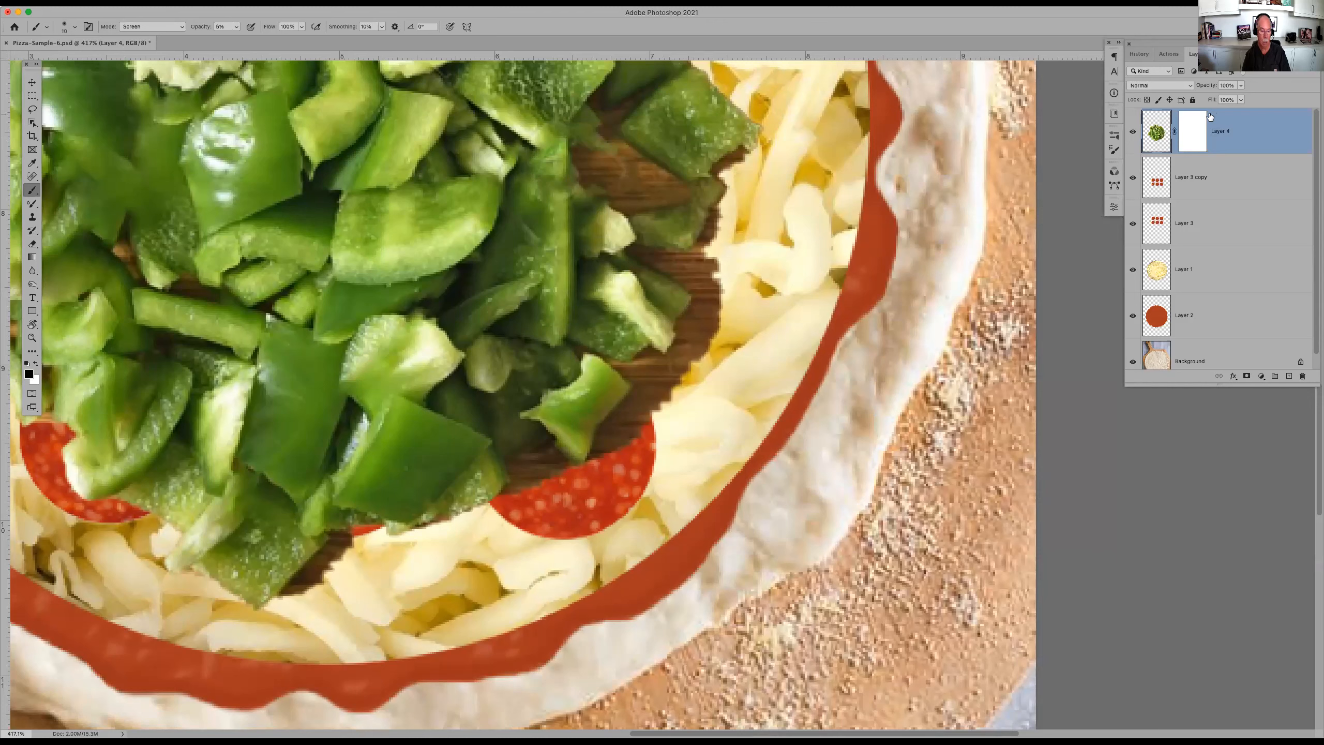
- Target Layer 4's mask and set the brush to Normal mode at 100% opacity
left_click(1201, 130)
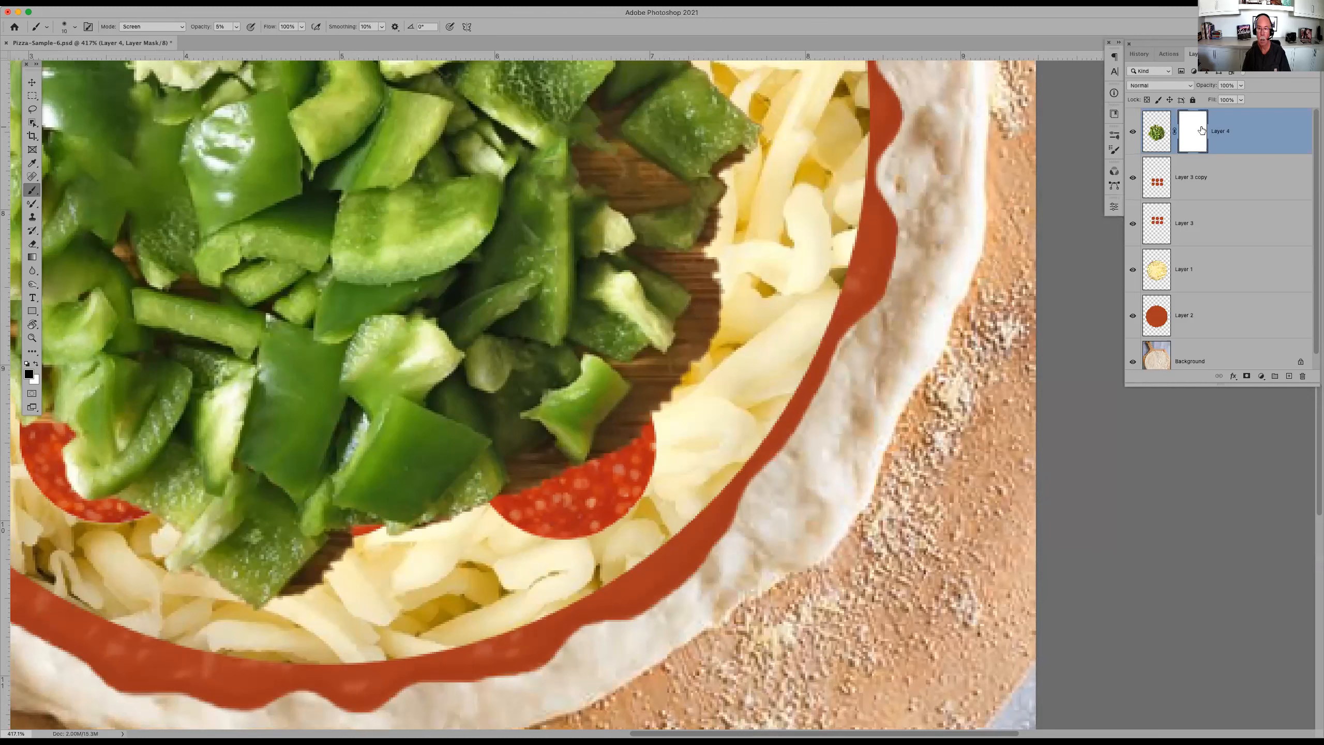
left_click(1164, 131)
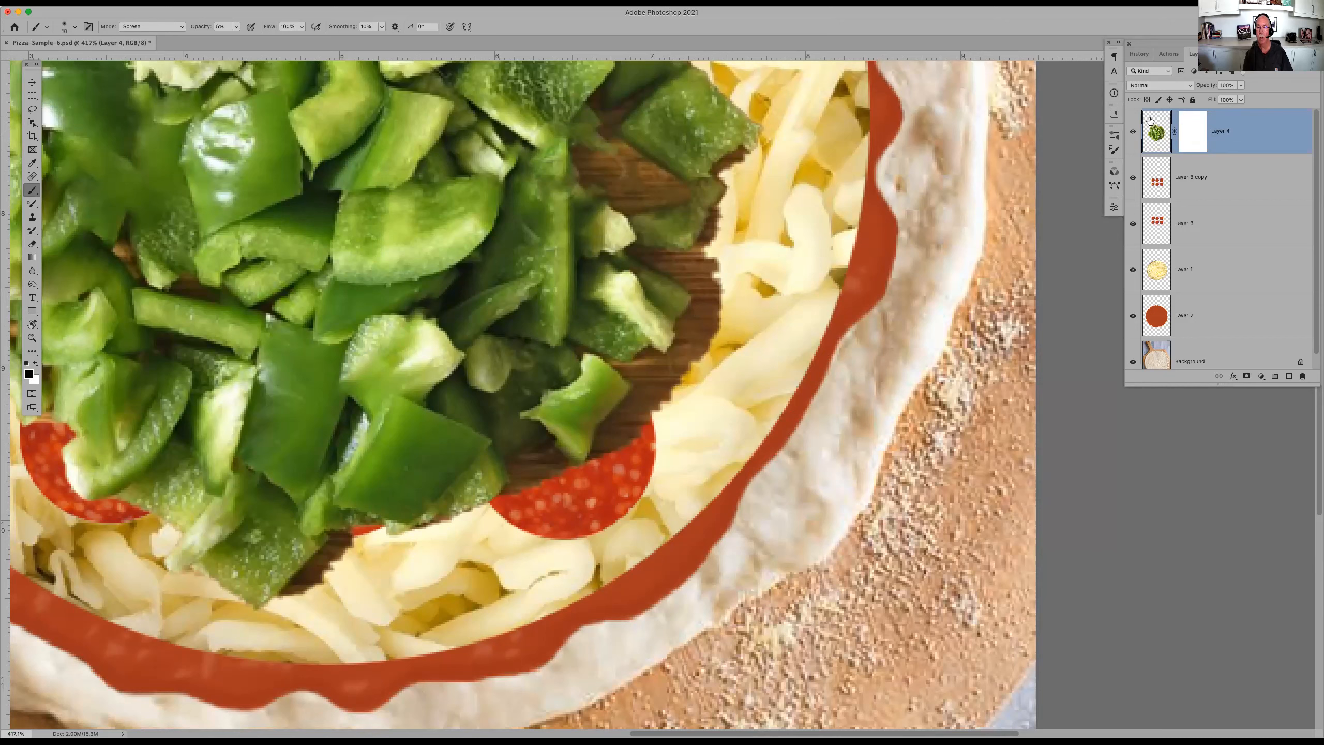
left_click(1192, 130)
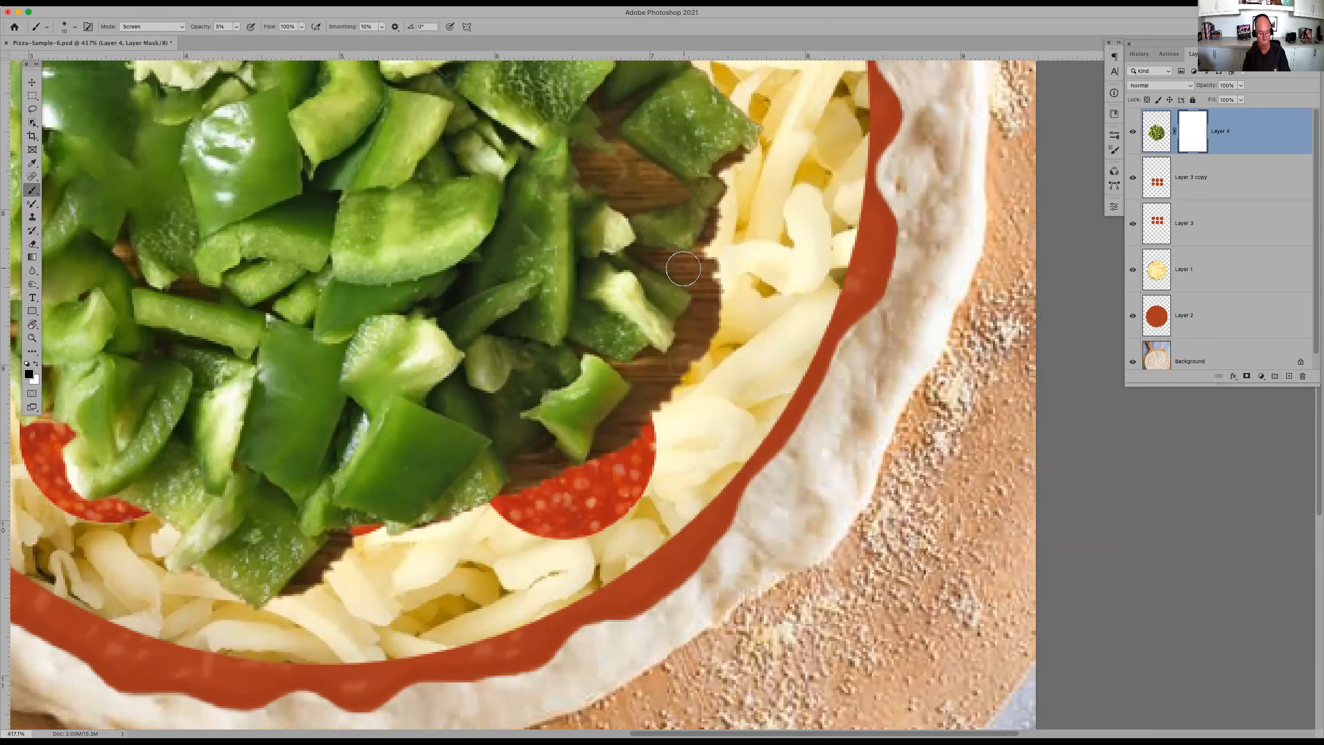
left_click(185, 24)
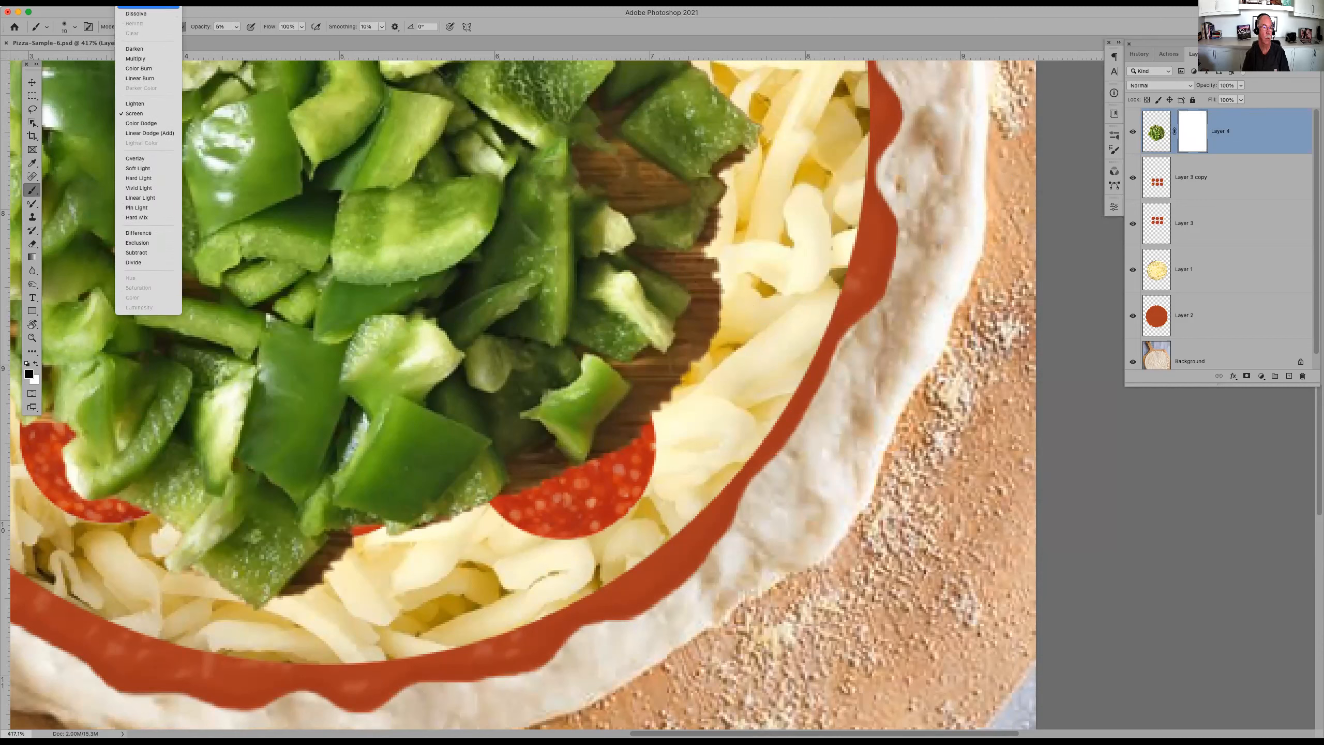
left_click(148, 6)
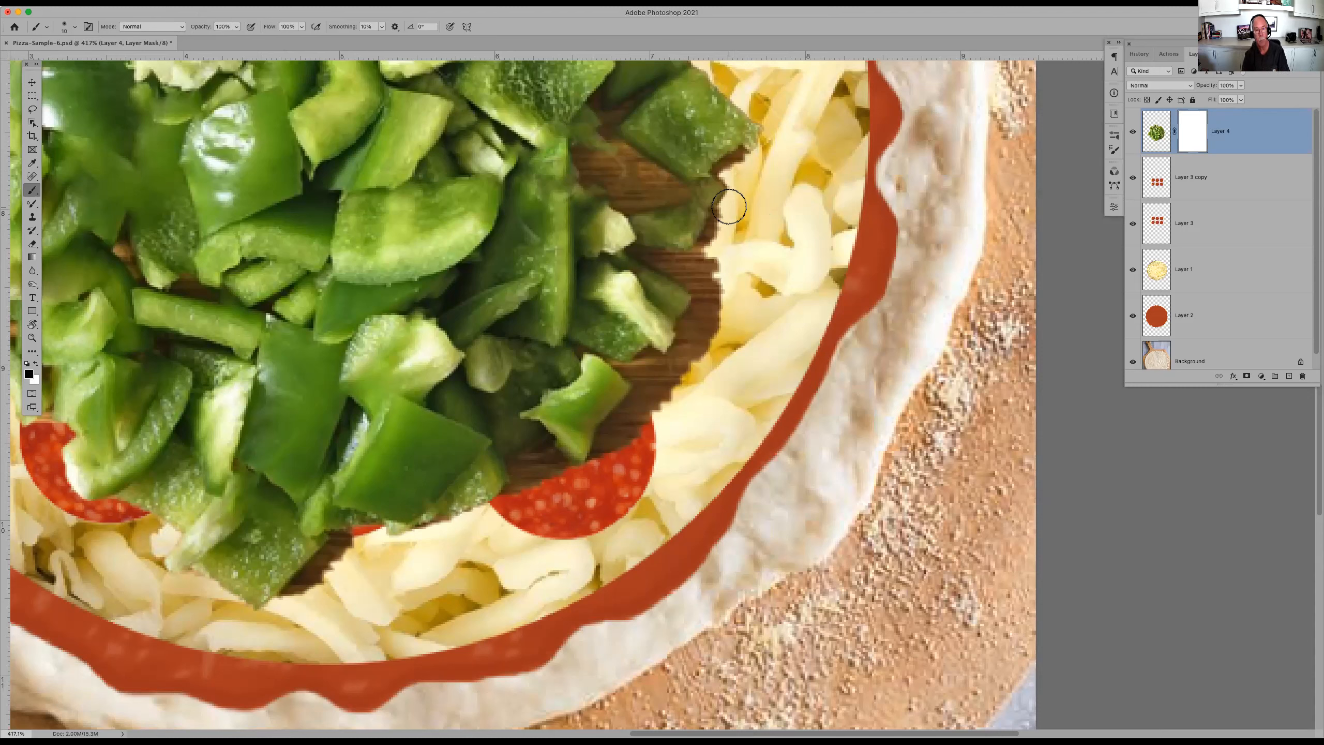
- Paint a first small black dab on the mask at the peppers' right edge, and raise the brush hardness to its maximum
key("bracketleft")
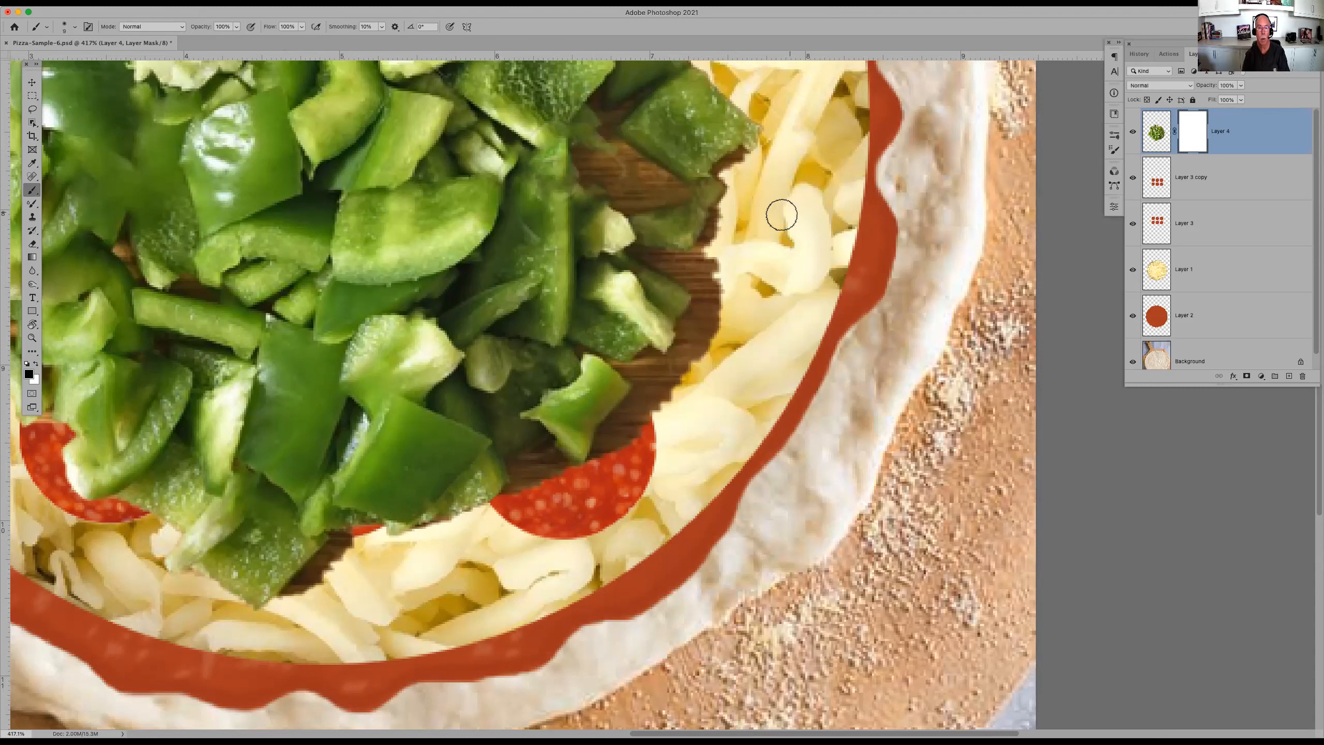
mouse_move(727, 209)
left_mouse_down()
mouse_move(700, 251)
mouse_move(736, 214)
left_mouse_up()
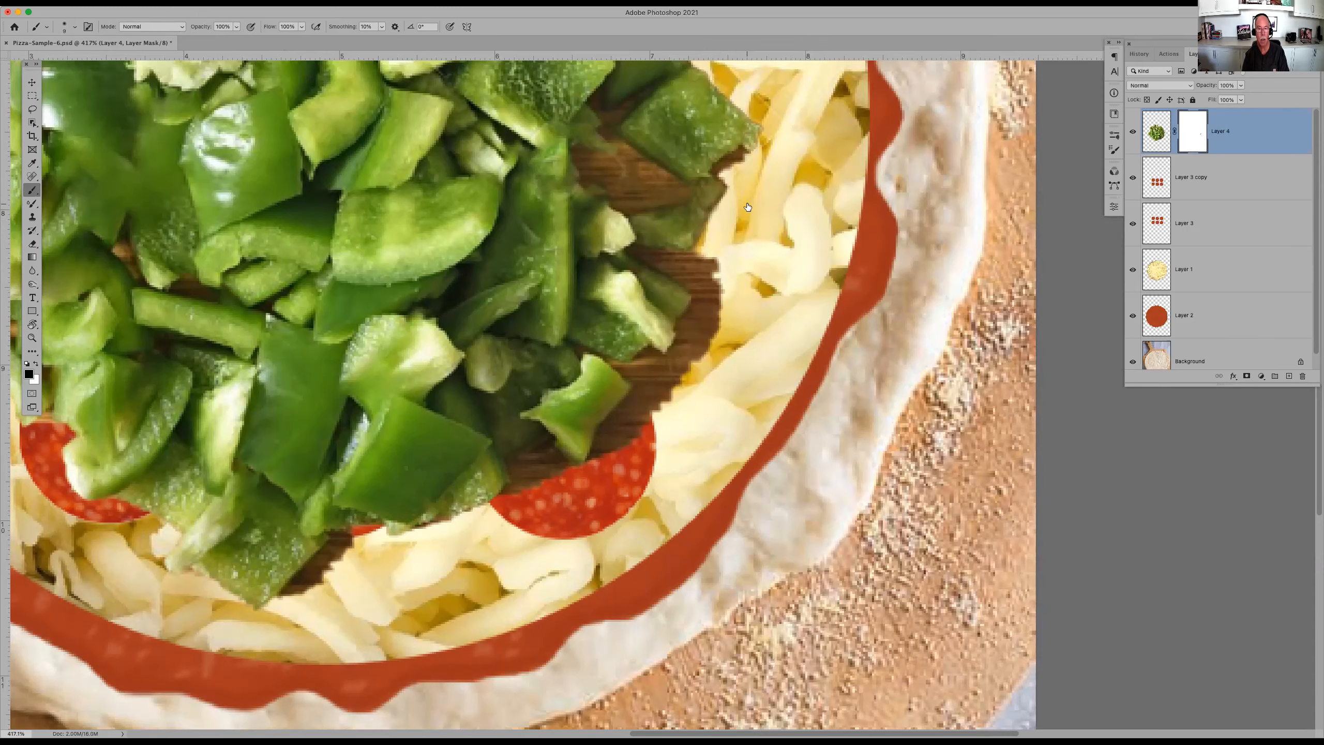
right_click(745, 201)
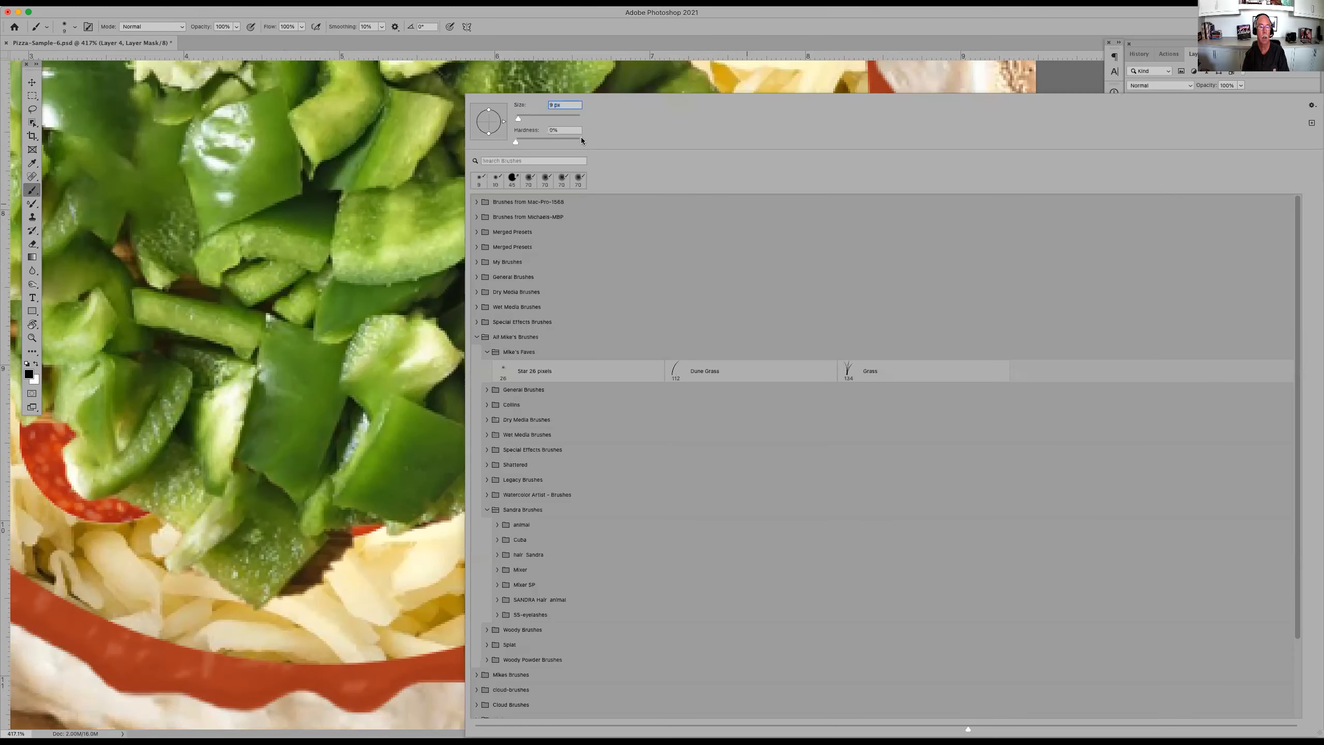
left_click_drag(581, 141, 582, 141)
left_click(842, 35)
- Paint black on Layer 4's mask along the peppers' lower-right edge to hide the wood around the outer pieces
mouse_move(742, 154)
left_mouse_down()
mouse_move(716, 172)
mouse_move(729, 180)
left_mouse_up()
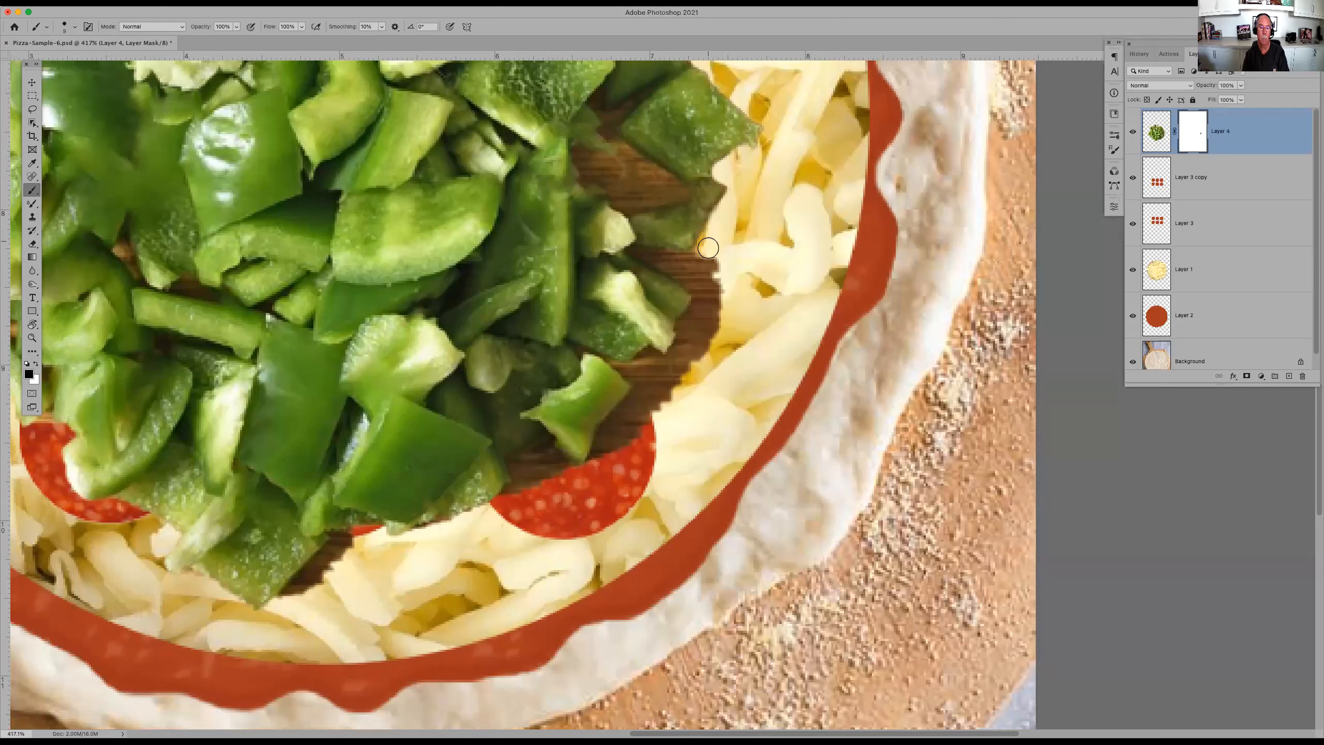
mouse_move(637, 254)
left_mouse_down()
mouse_move(709, 264)
mouse_move(660, 262)
mouse_move(717, 282)
mouse_move(701, 301)
left_mouse_up()
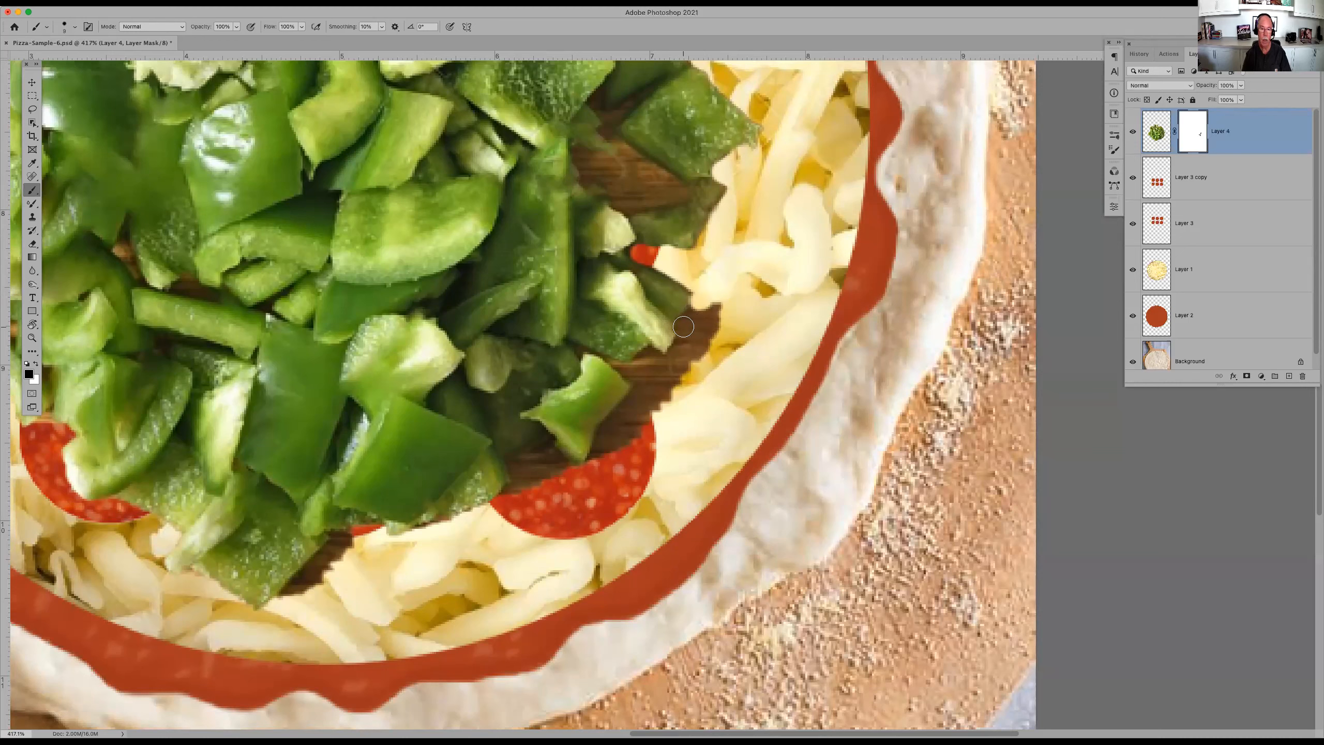
left_click_drag(697, 306, 683, 326)
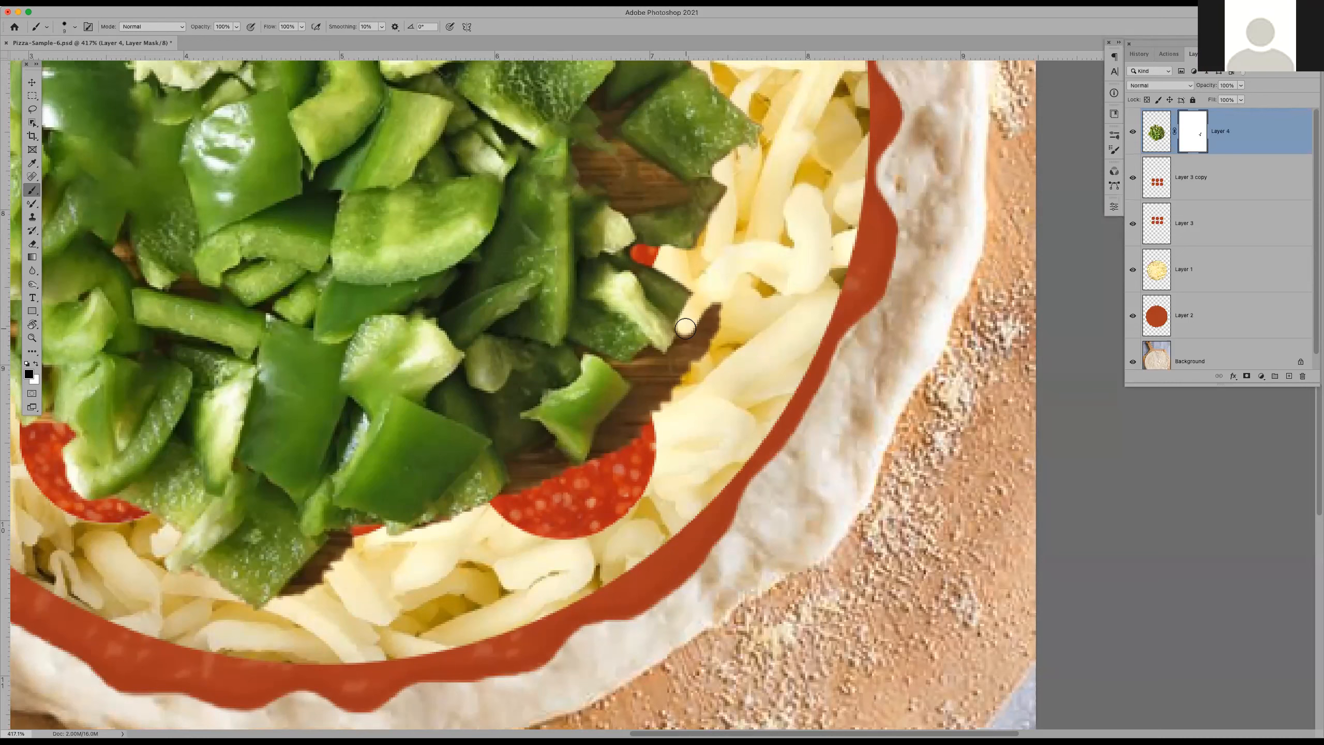
mouse_move(683, 329)
left_mouse_down()
mouse_move(683, 360)
mouse_move(722, 312)
mouse_move(700, 345)
mouse_move(704, 326)
mouse_move(620, 367)
mouse_move(654, 384)
mouse_move(692, 337)
mouse_move(635, 405)
mouse_move(667, 381)
mouse_move(669, 397)
mouse_move(678, 382)
mouse_move(621, 441)
left_mouse_up()
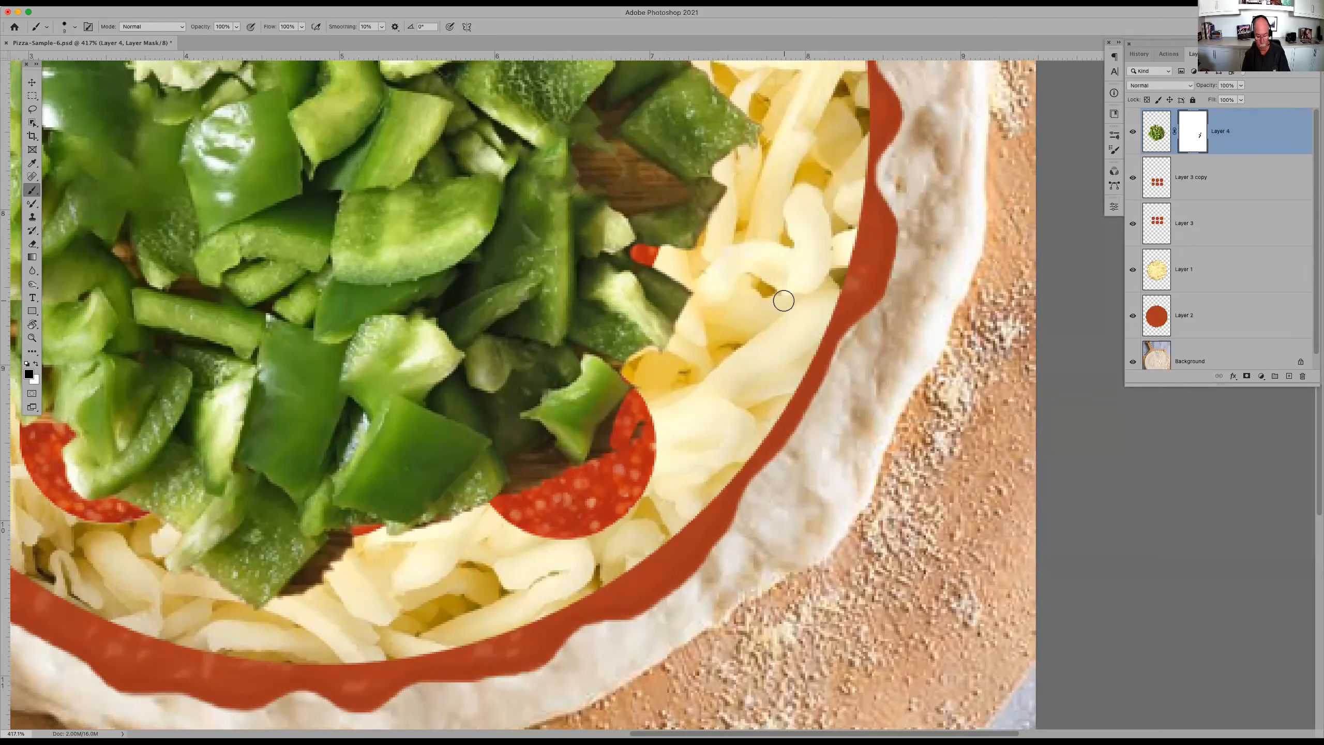
- Paint black over the centre of the peppers on Layer 4's mask with a much larger brush at 50% opacity
key("super+minus")
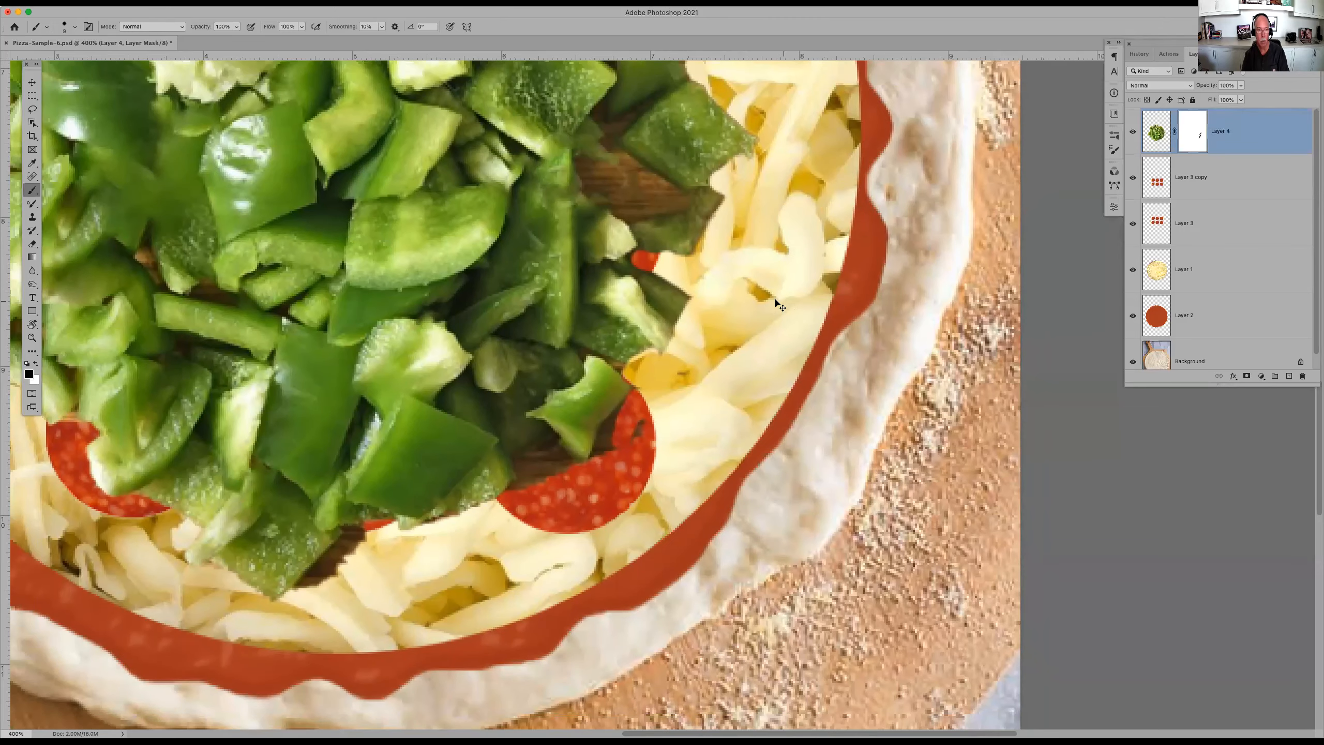
key("super+minus")
key("super+minus")
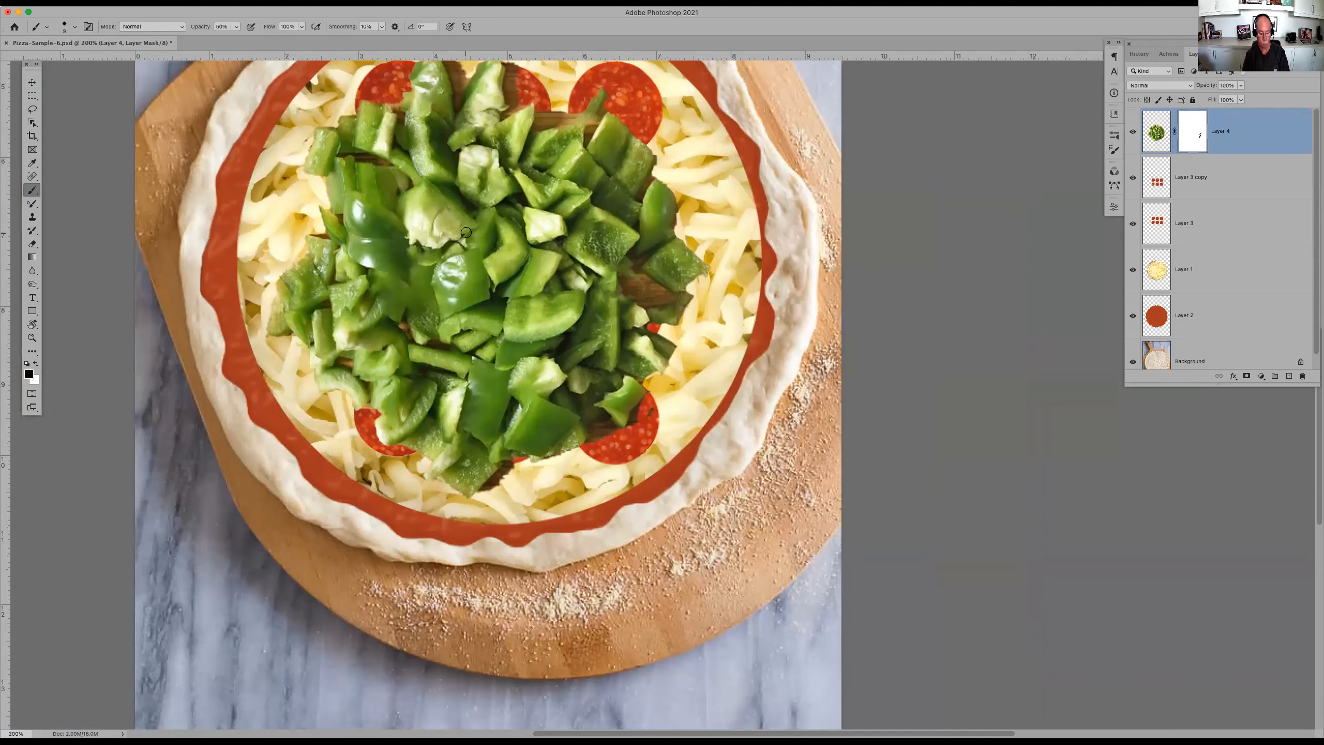
key("bracketright")
key("bracketright")
key("bracketright")
key("bracketright")
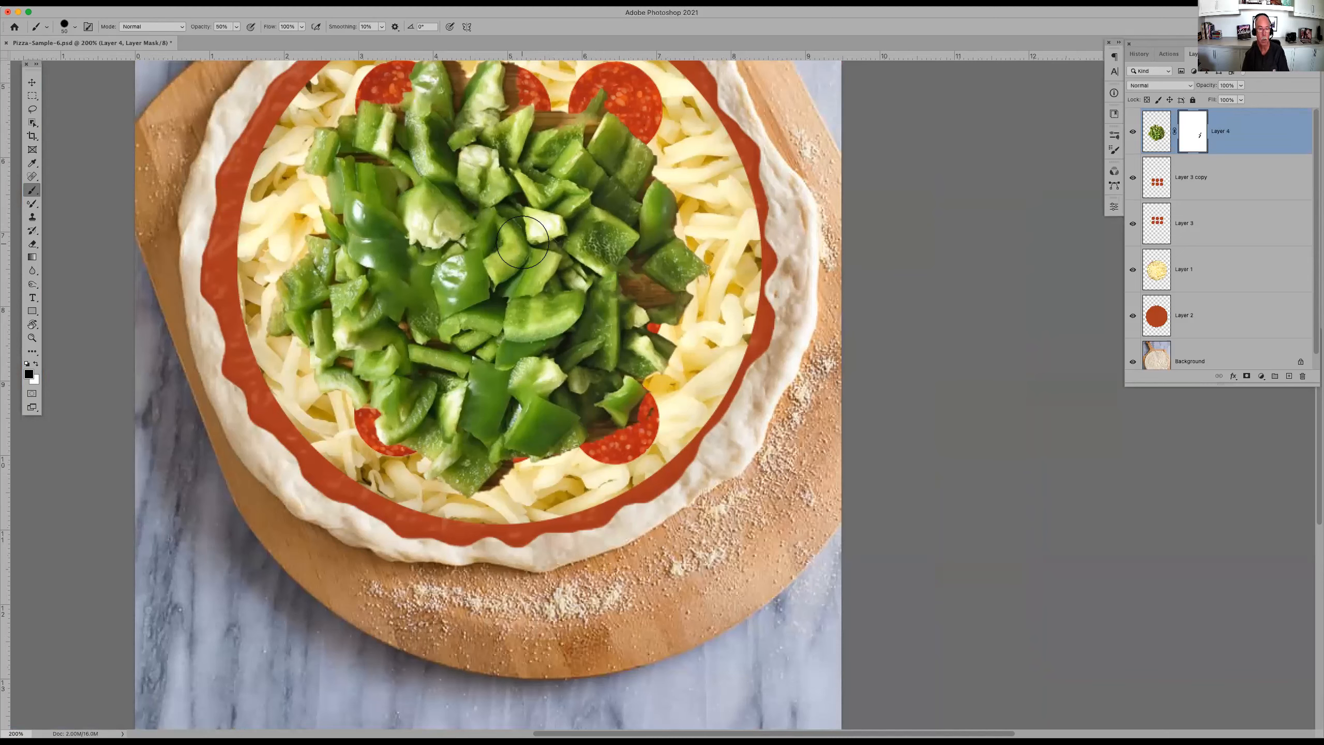
key("bracketright")
key("bracketright")
key("bracketright")
key("bracketright")
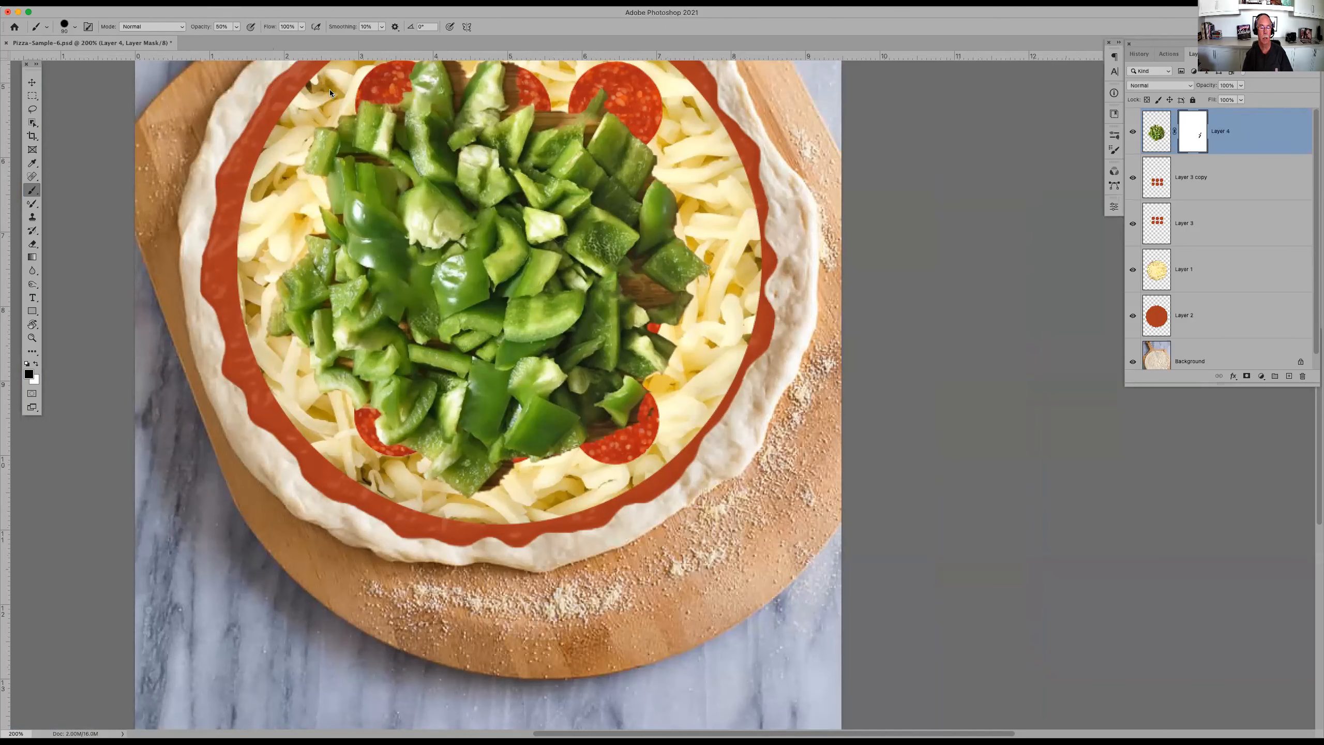
mouse_move(528, 253)
left_mouse_down()
mouse_move(519, 245)
mouse_move(479, 282)
mouse_move(486, 323)
mouse_move(589, 271)
mouse_move(568, 187)
mouse_move(443, 208)
mouse_move(433, 272)
mouse_move(396, 334)
mouse_move(422, 365)
mouse_move(485, 334)
mouse_move(563, 323)
mouse_move(464, 316)
mouse_move(560, 324)
mouse_move(544, 282)
mouse_move(443, 300)
mouse_move(443, 268)
mouse_move(552, 344)
mouse_move(590, 283)
left_mouse_up()
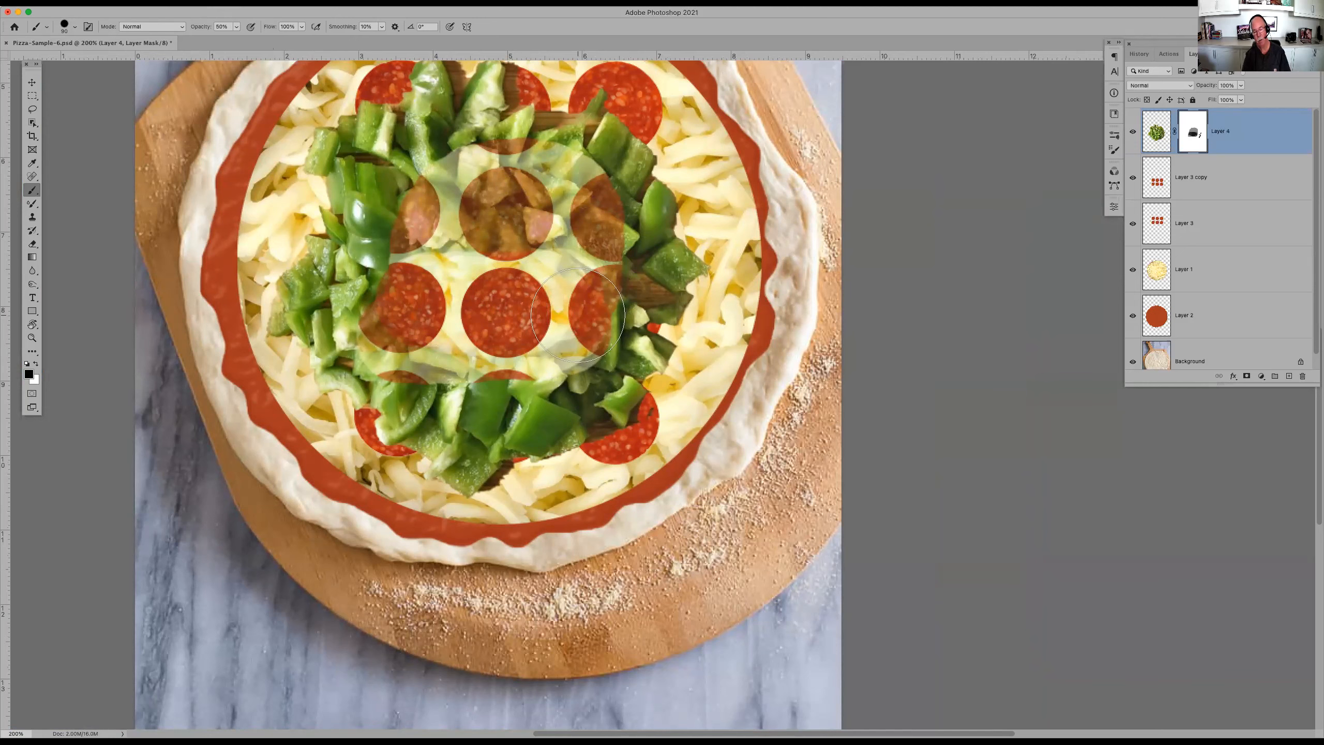
- Undo the 50% opacity mask strokes over the centre of the peppers
key("super+z")
key("super+z")
key("super+z")
key("super+z")
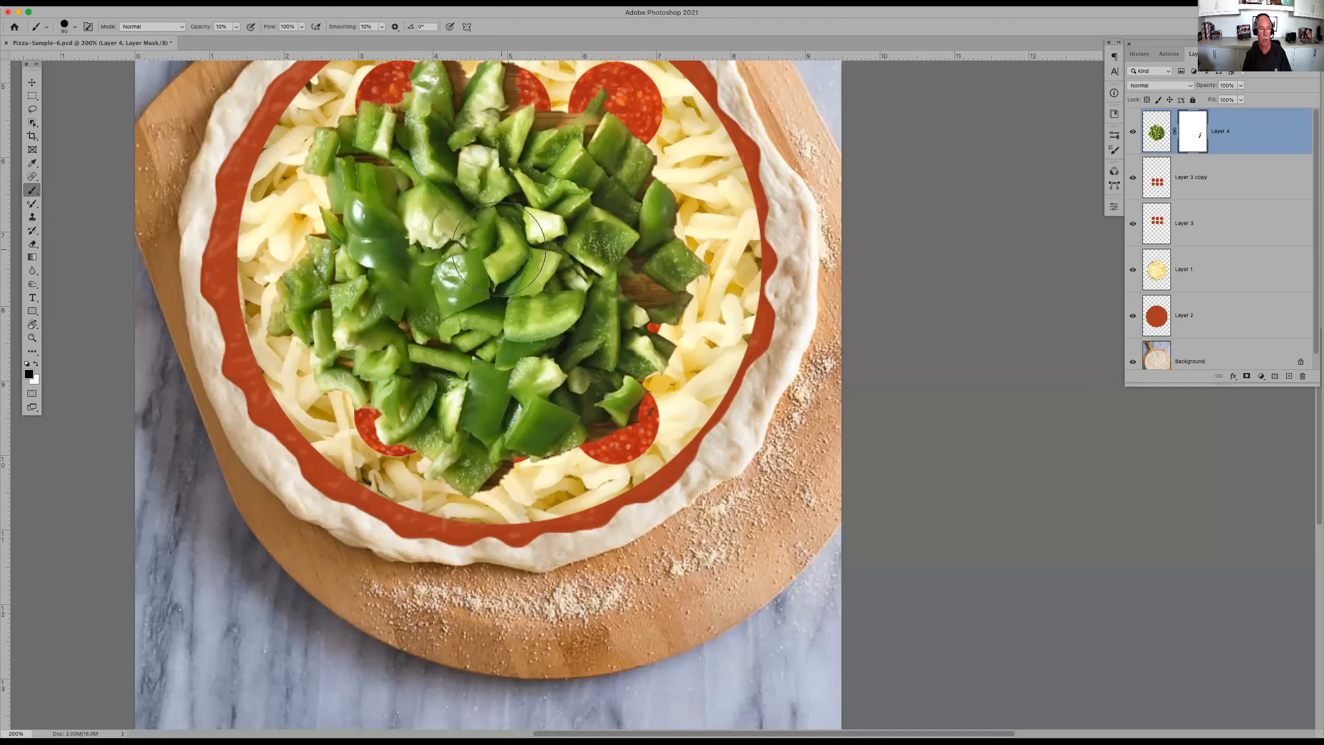
- Paint repeated black strokes horizontally across the middle of the peppers on the mask with an enlarged brush at 10% opacity
key("bracketright")
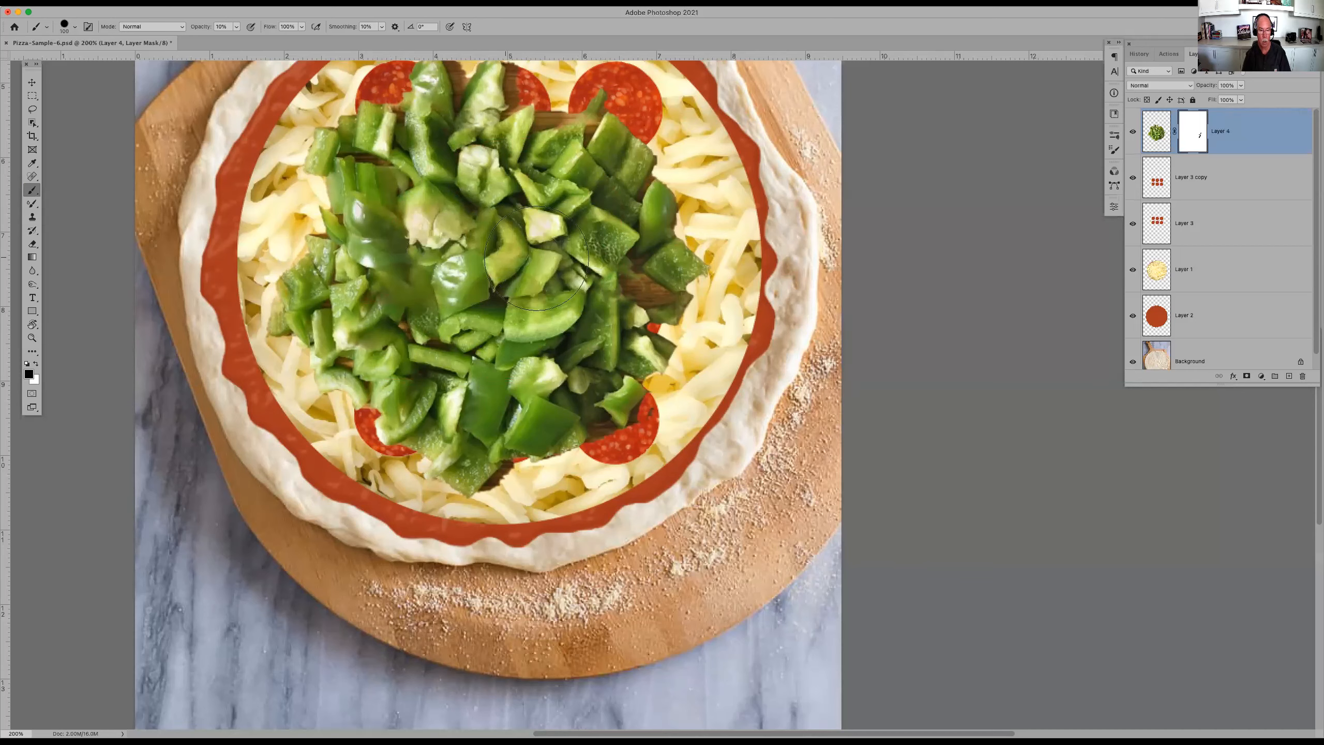
mouse_move(714, 269)
left_mouse_down()
mouse_move(322, 250)
mouse_move(710, 278)
mouse_move(329, 261)
left_mouse_up()
left_click_drag(328, 261, 683, 274)
left_click_drag(682, 273, 344, 264)
mouse_move(344, 263)
left_mouse_down()
mouse_move(678, 263)
mouse_move(365, 255)
left_mouse_up()
mouse_move(365, 255)
left_mouse_down()
mouse_move(583, 266)
mouse_move(692, 248)
left_mouse_up()
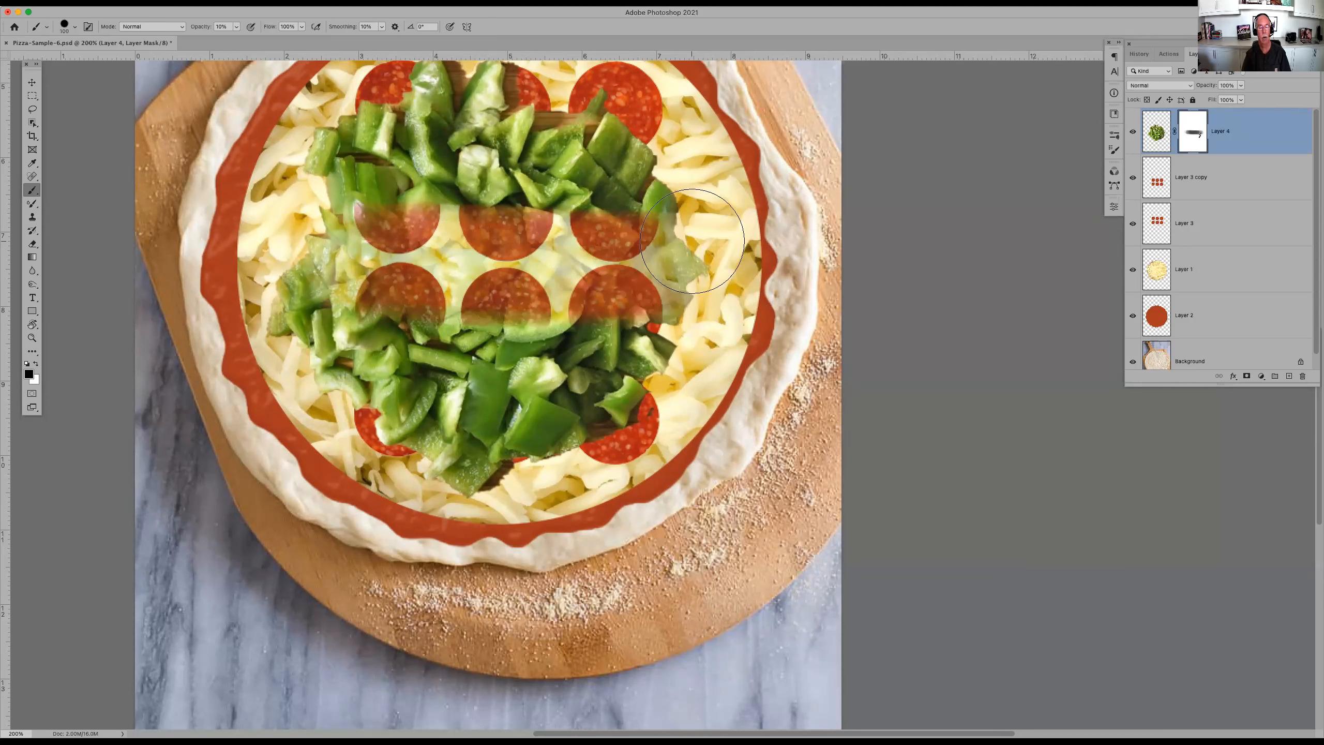
- Restore the faded band of peppers by painting white on Layer 4's mask at 100% opacity
key("x")
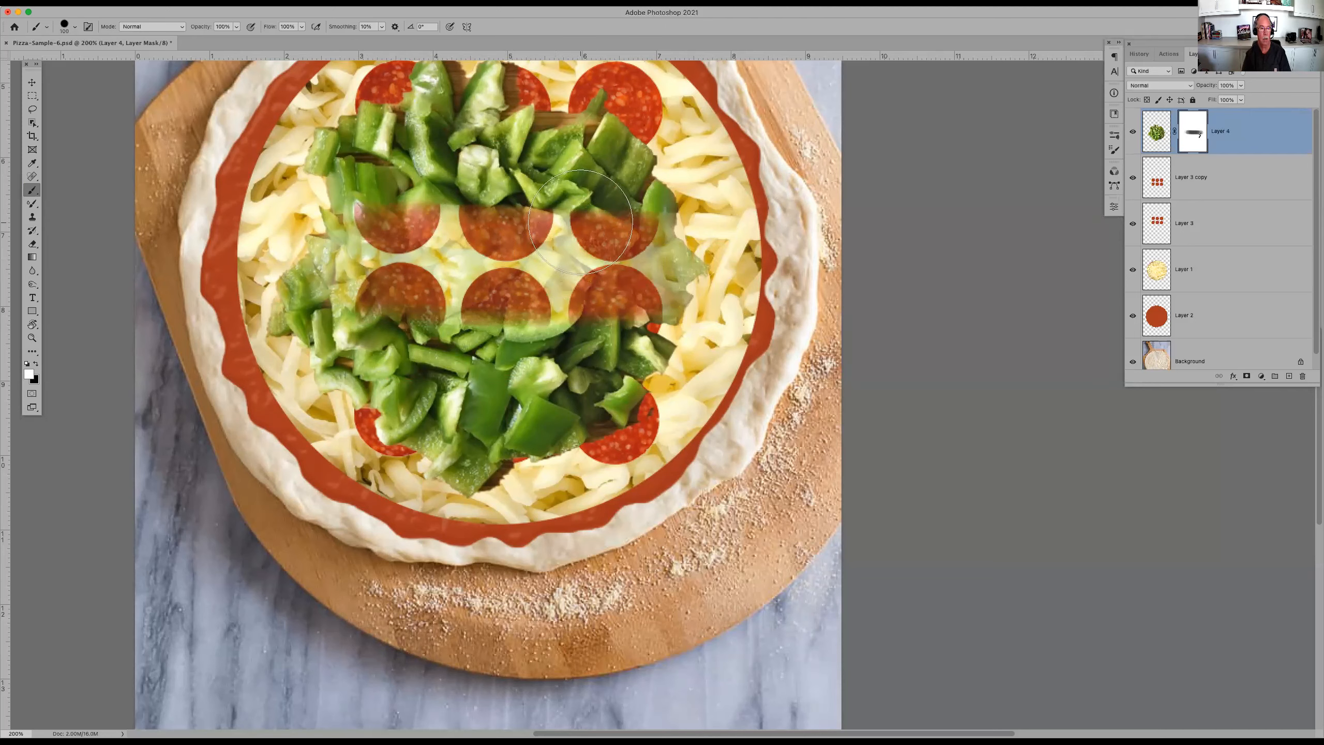
mouse_move(602, 216)
left_mouse_down()
mouse_move(568, 232)
mouse_move(402, 235)
mouse_move(484, 282)
mouse_move(652, 271)
mouse_move(683, 313)
left_mouse_up()
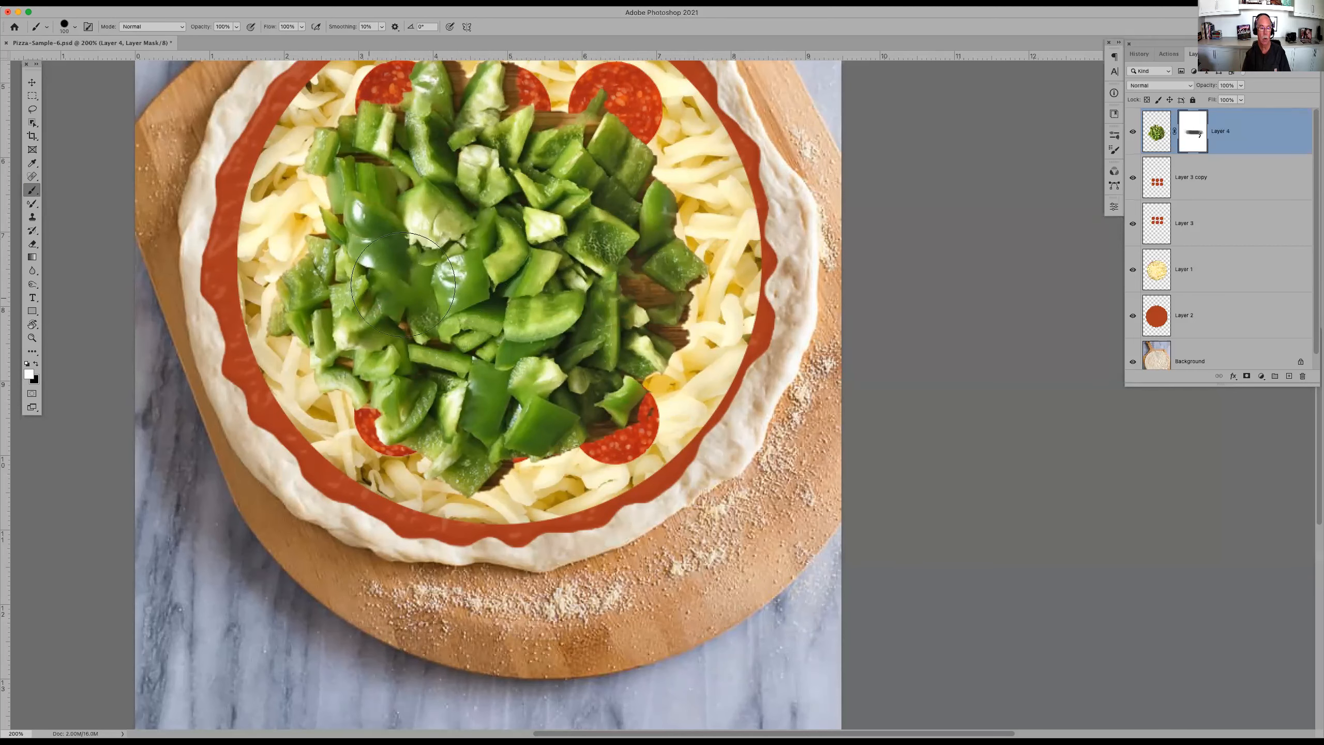
- Paint white across the remaining grey band on Layer 4's mask to bring back the middle of the peppers
key("ctrl+z")
mouse_move(656, 241)
left_mouse_down()
mouse_move(485, 222)
mouse_move(354, 297)
mouse_move(522, 308)
mouse_move(631, 292)
mouse_move(469, 266)
mouse_move(376, 282)
mouse_move(398, 246)
left_mouse_up()
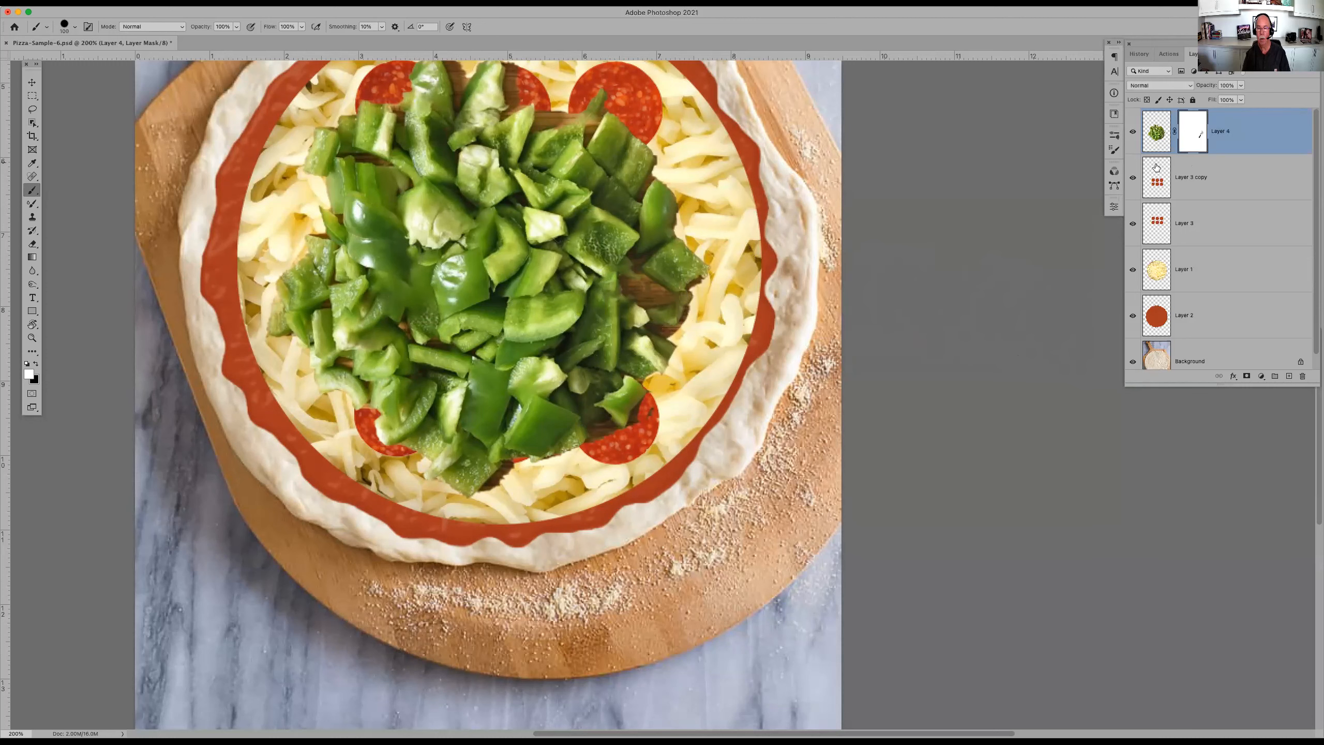
- Duplicate Layer 3 copy and move the duplicate so its pepperoni slices show beside the right side of the peppers
left_click(1207, 177)
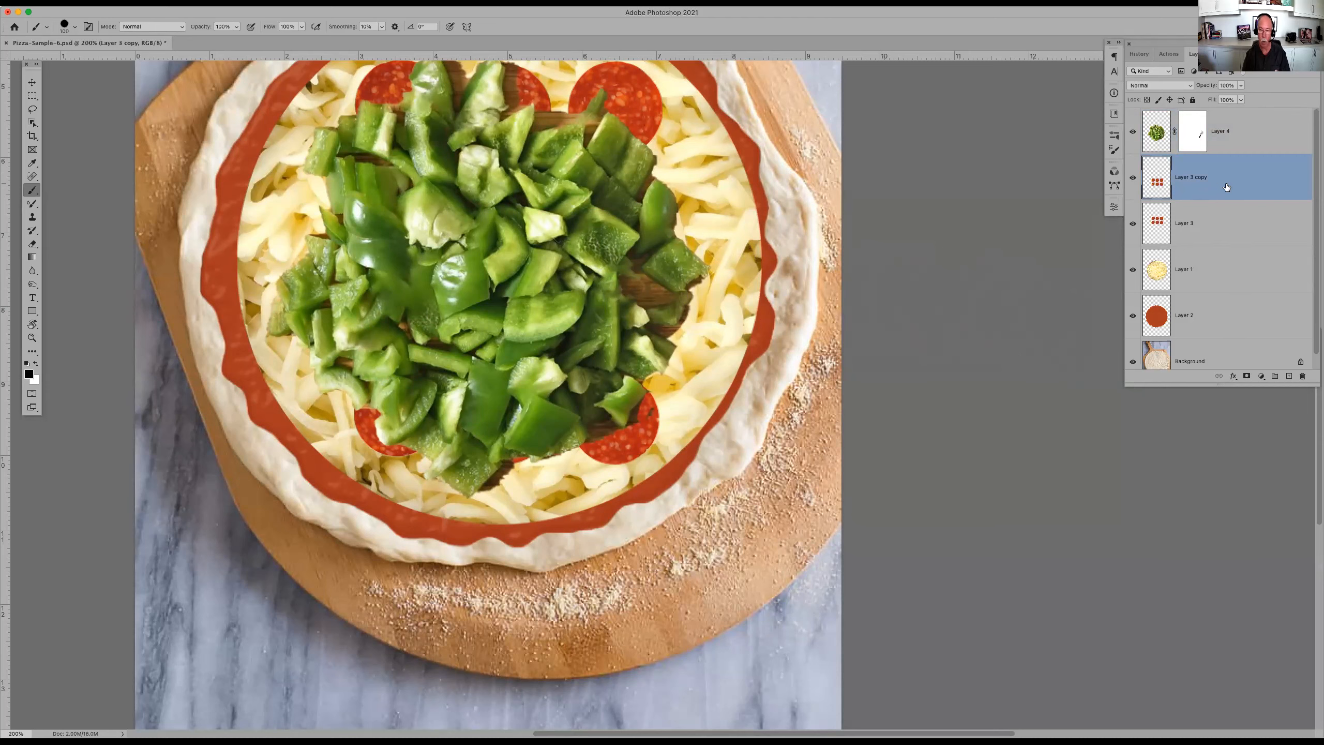
key("super+j")
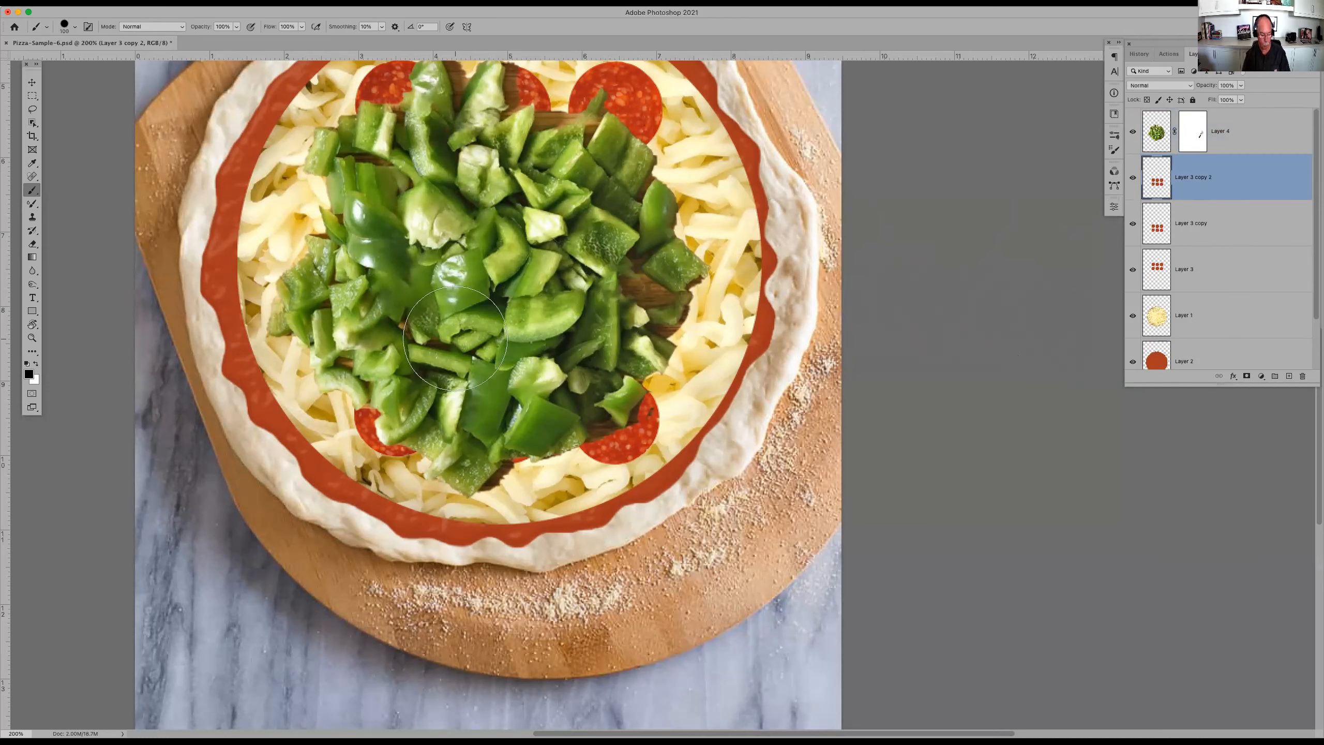
key("v")
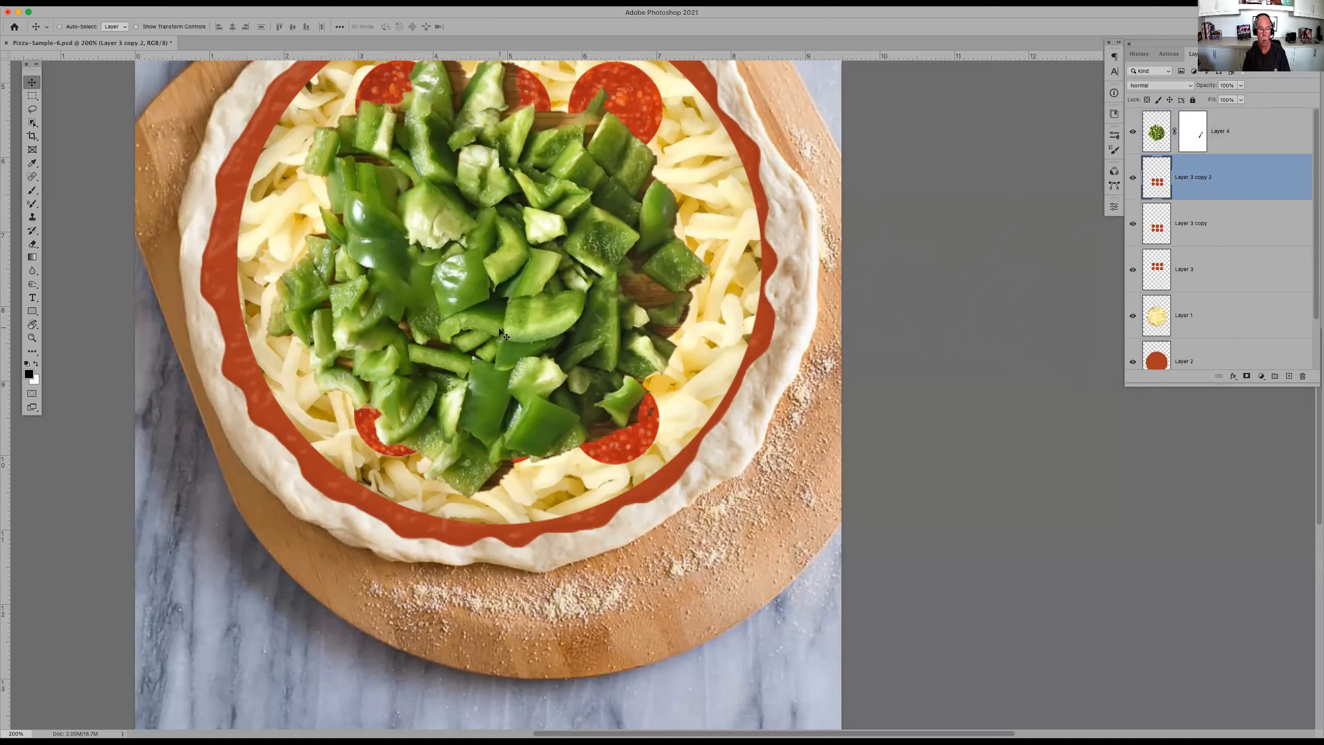
left_click_drag(498, 336, 580, 220)
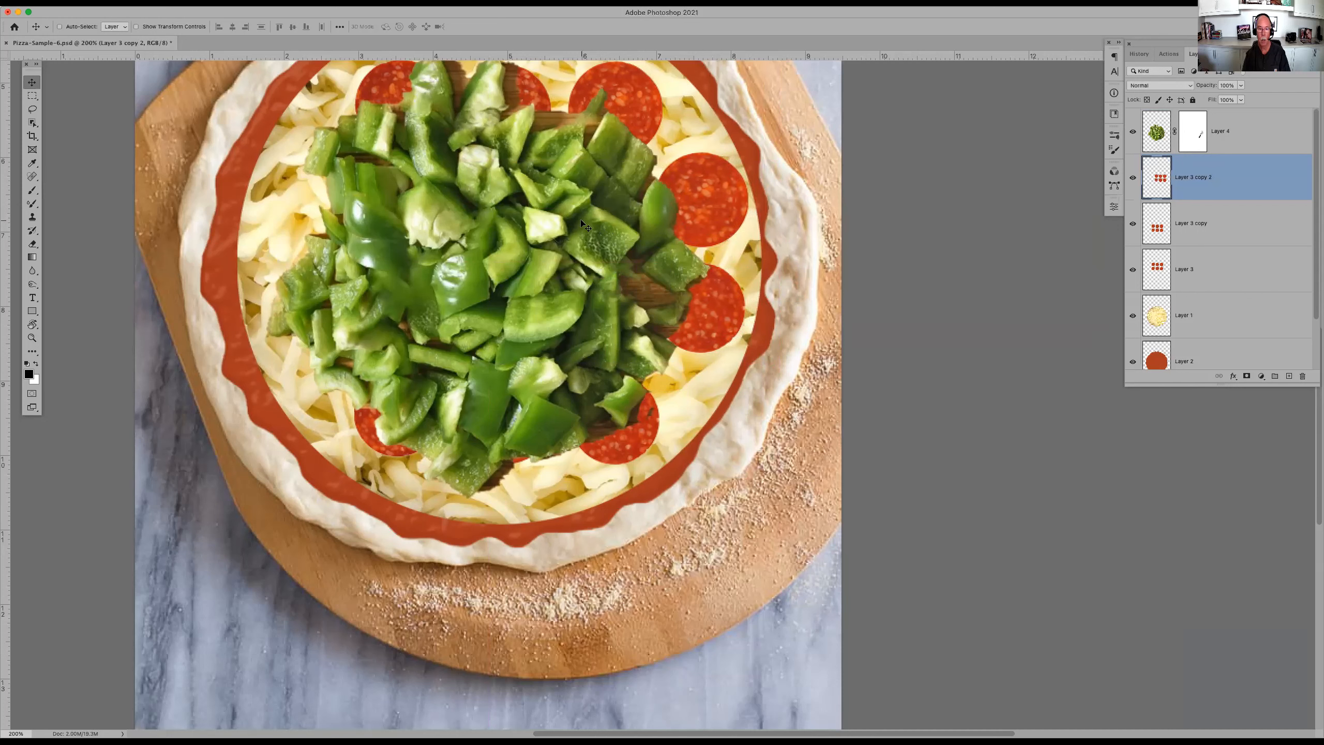
- Duplicate the moved pepperoni layer again and shift the new copy so slices show along the pizza's left side
key("super")
key("super+j")
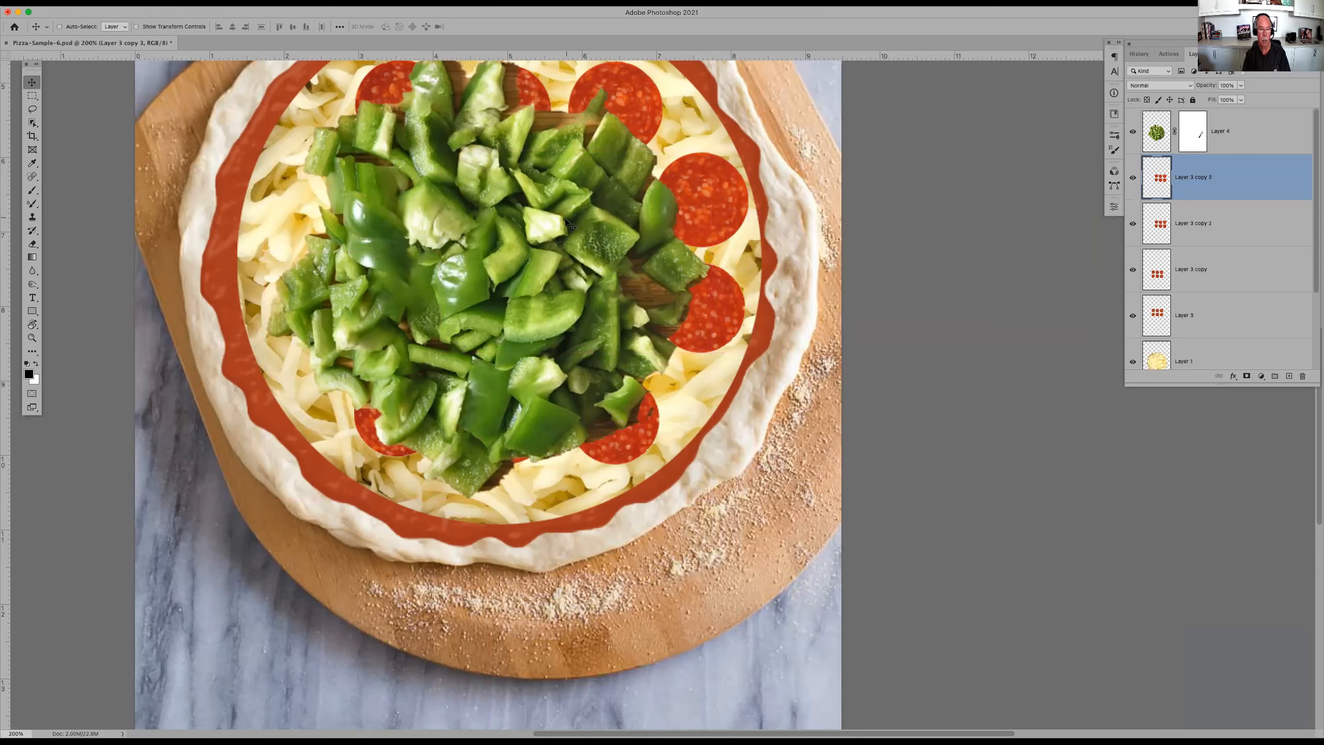
left_click_drag(552, 265, 363, 276)
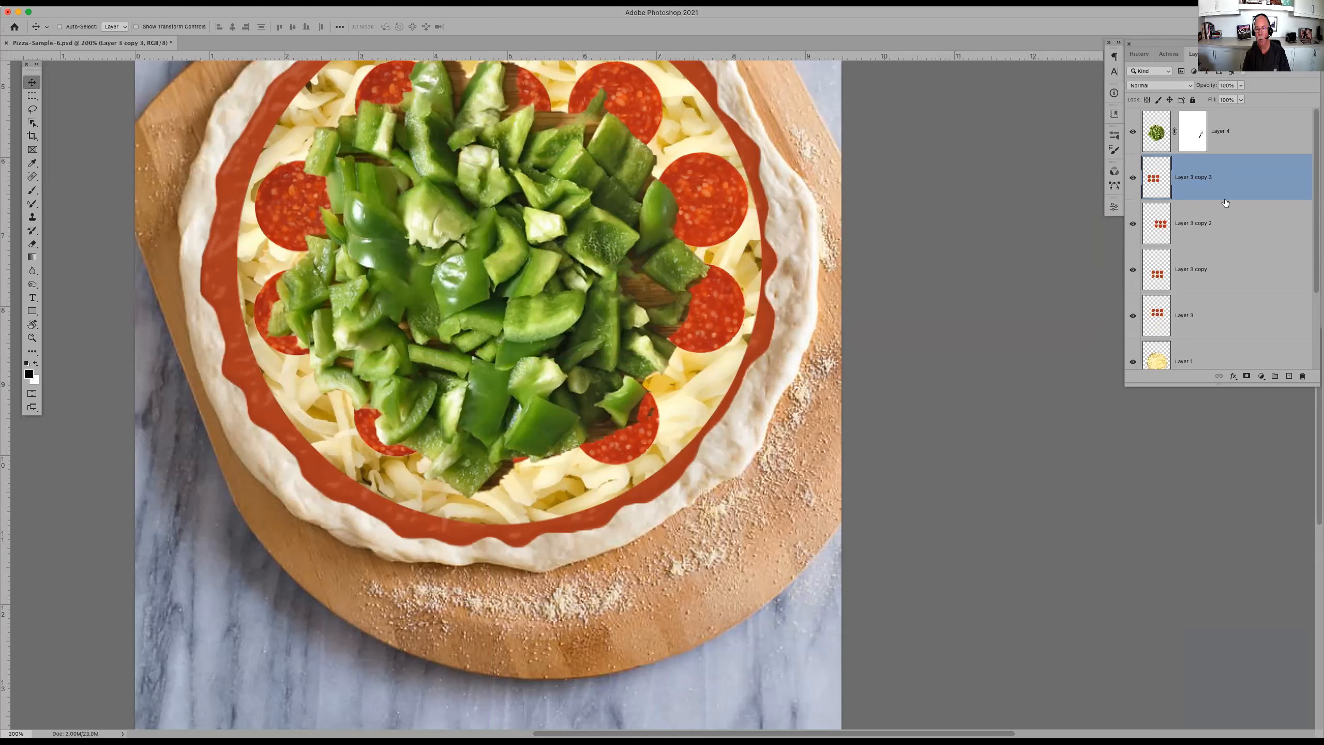
- Add a layer mask to Layer 3 copy 3 and paint black over its left pepperoni edges with the Star 26 pixels brush
left_click(1247, 376)
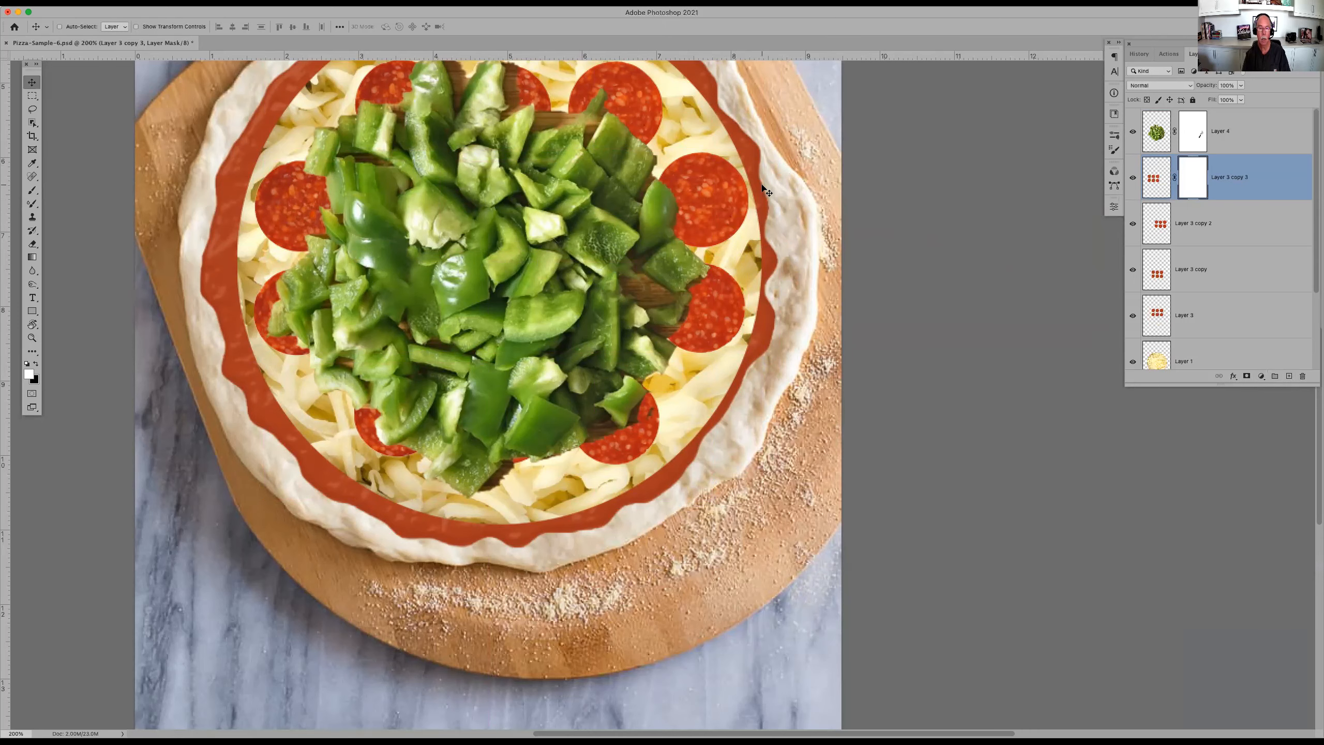
key("b")
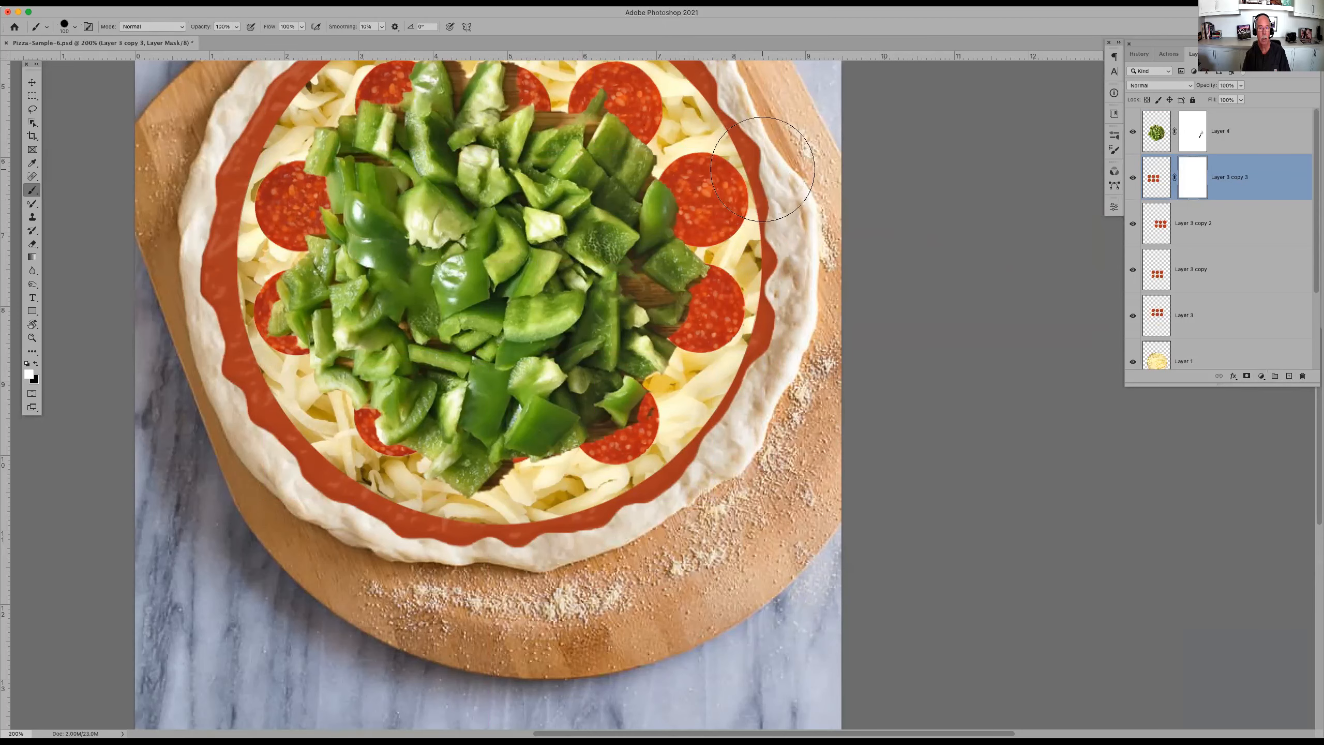
right_click(761, 167)
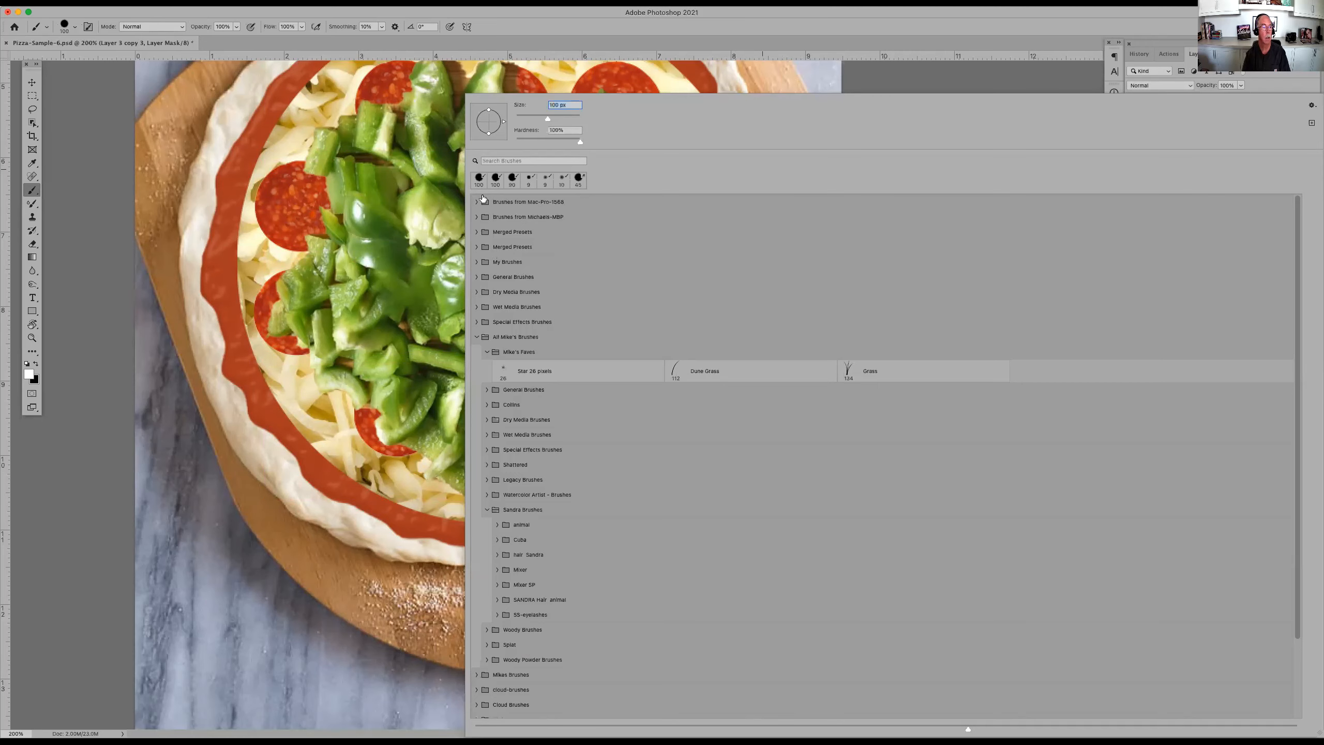
left_click(36, 26)
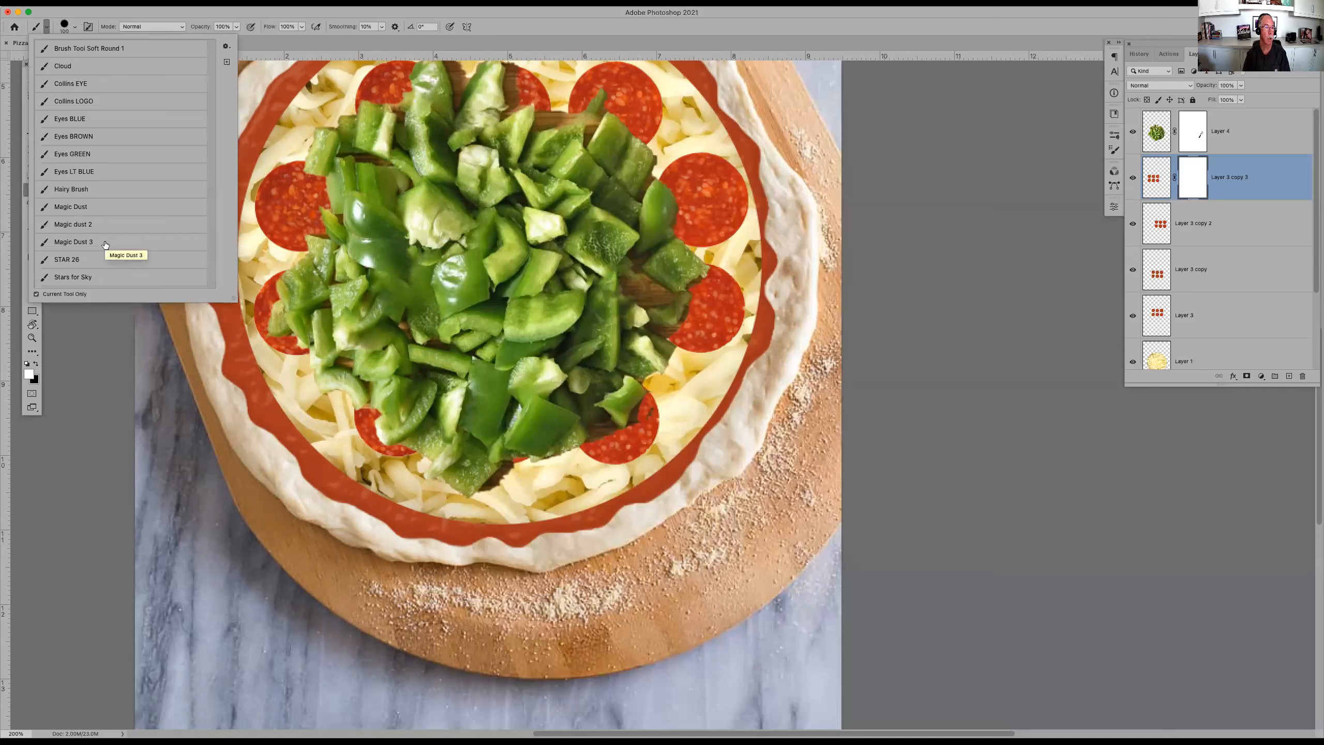
left_click(64, 26)
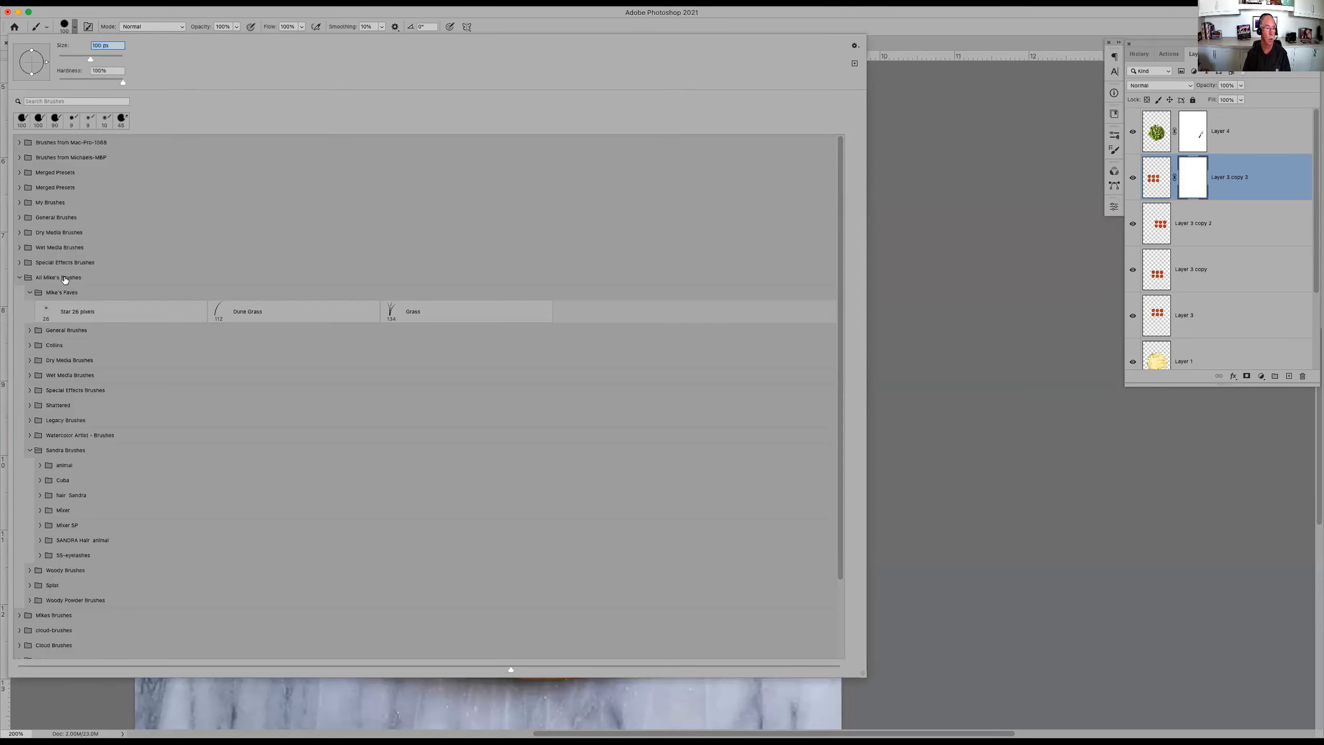
left_click(52, 310)
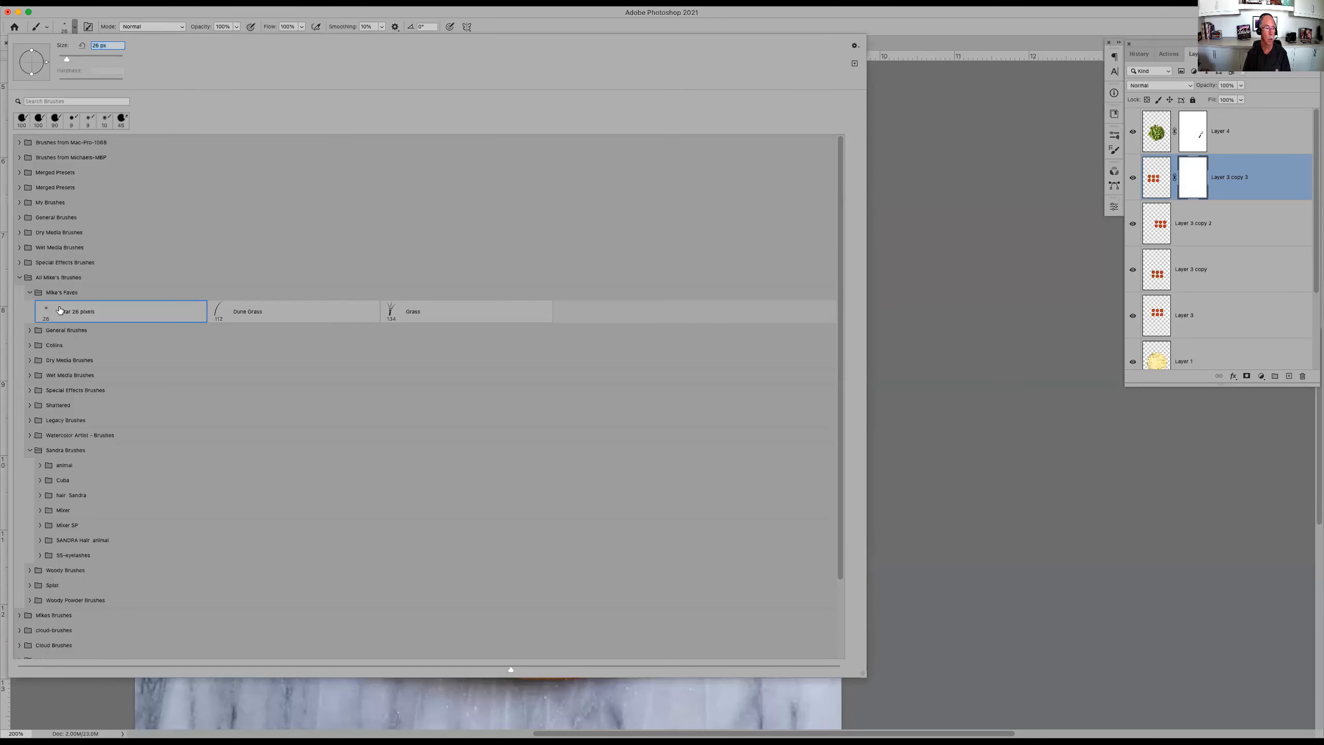
left_click(837, 33)
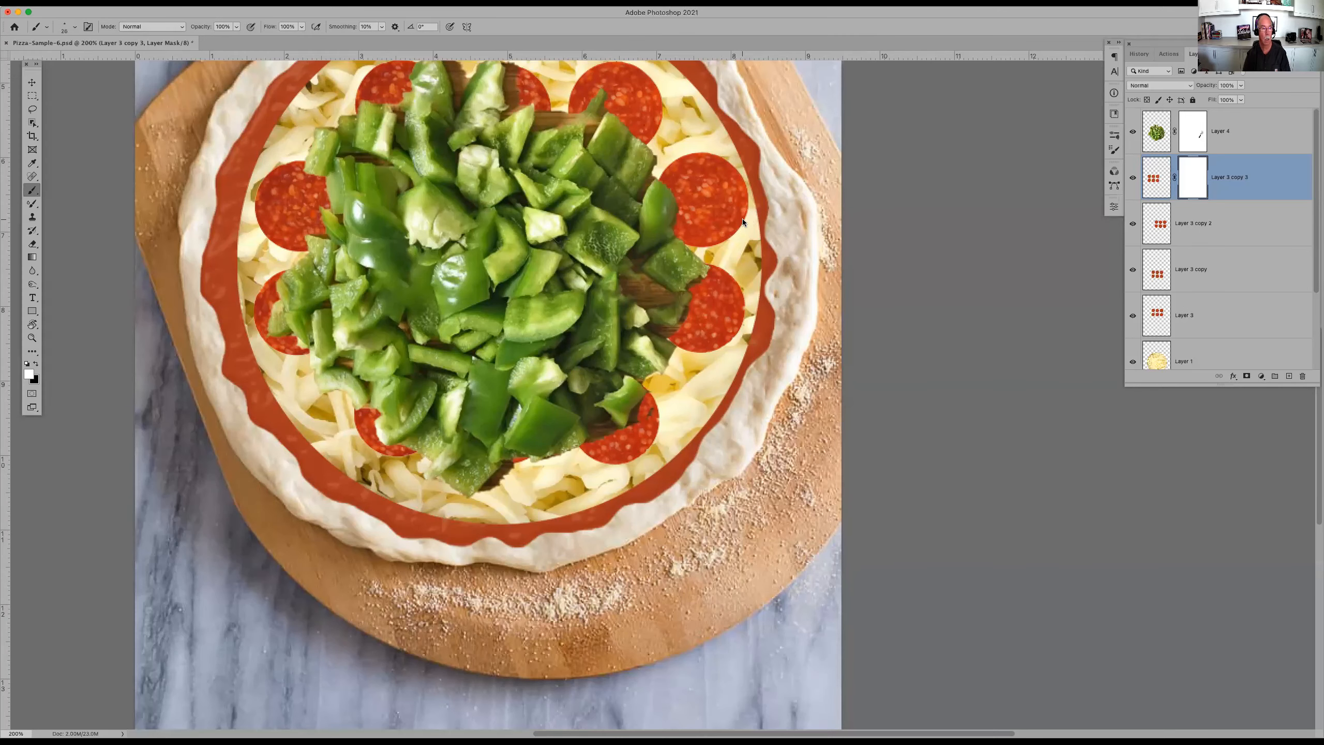
key("x")
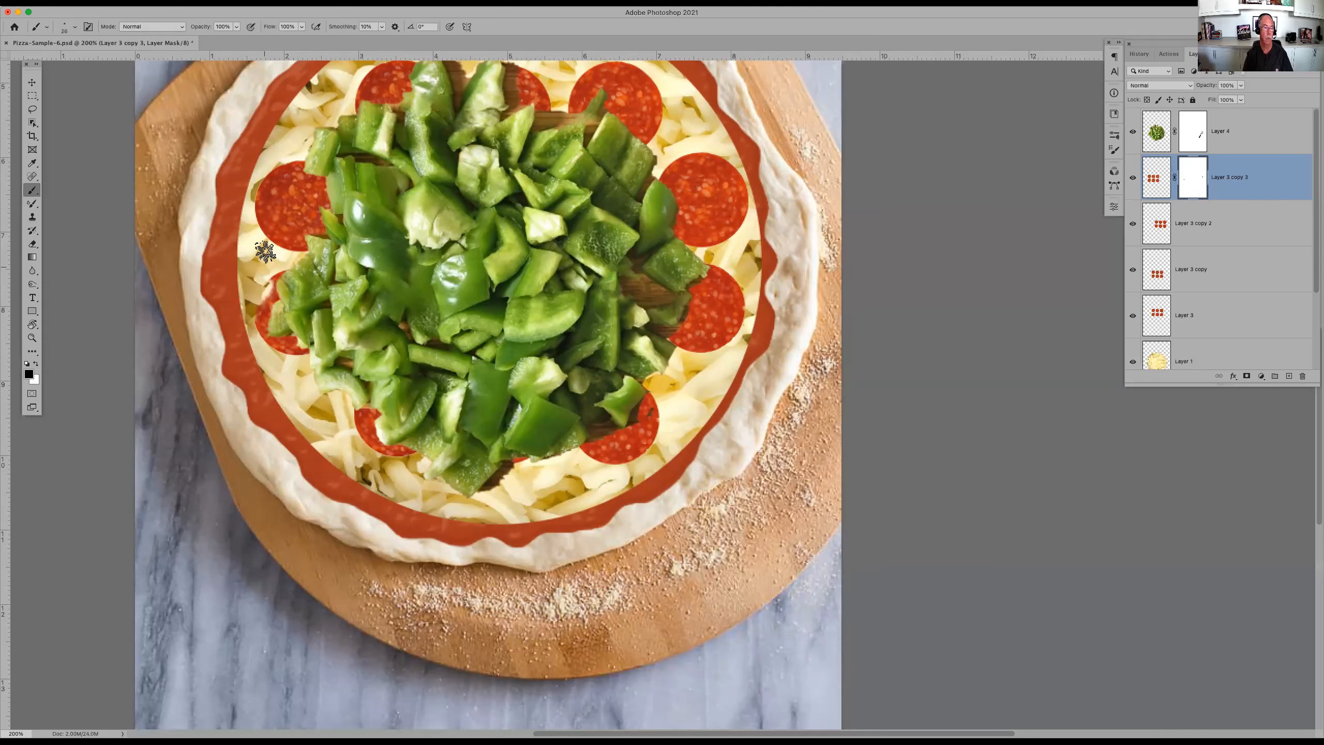
left_click(257, 225)
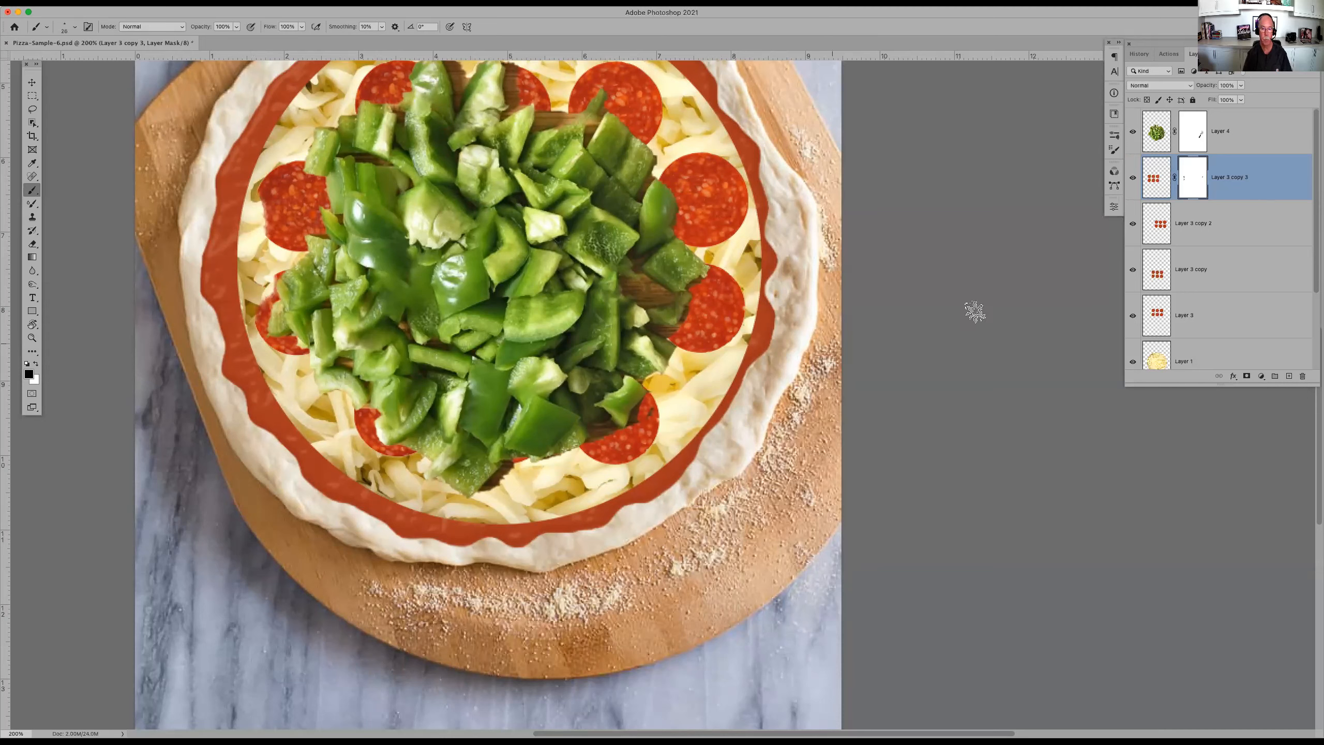
- Add a layer mask to Layer 3 copy 2 and paint black over the outer edge of its lower right pepperoni slice
left_click(1207, 243)
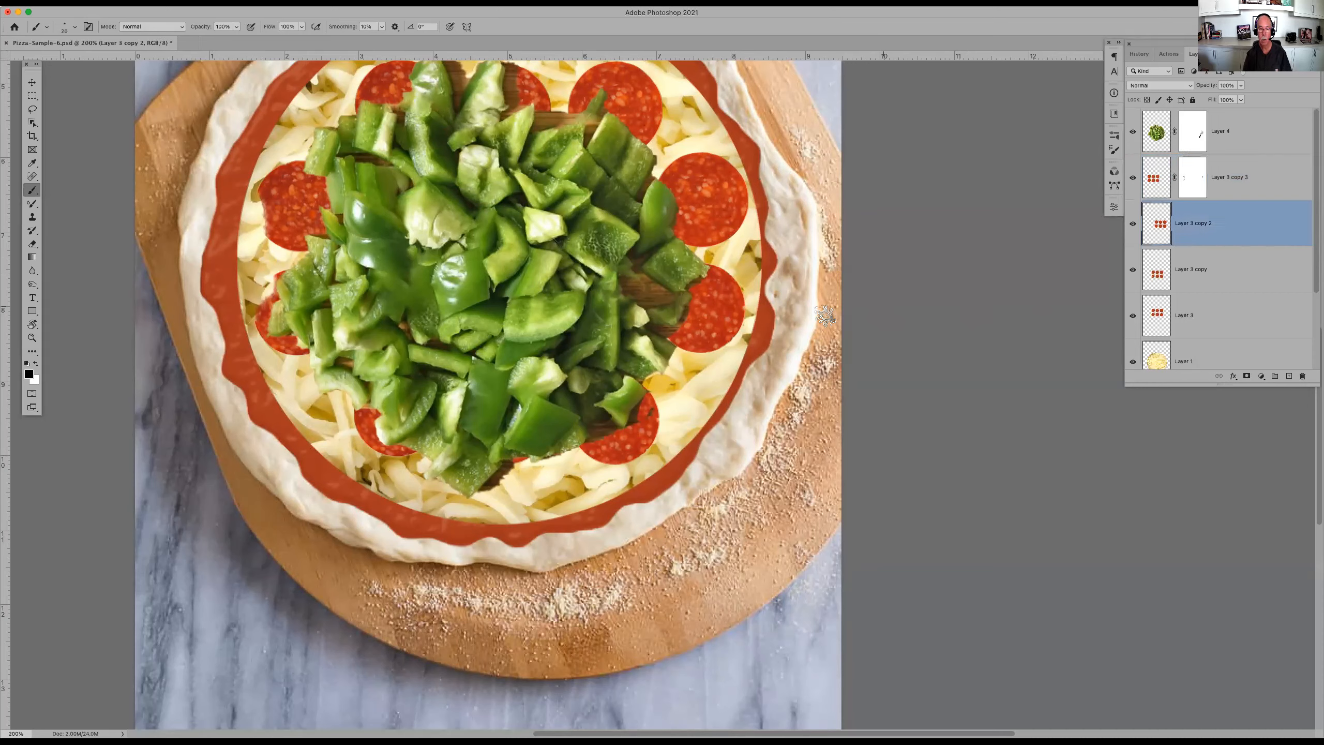
mouse_move(742, 317)
left_mouse_down()
mouse_move(729, 335)
mouse_move(746, 334)
left_mouse_up()
key("super+z")
left_click(1246, 373)
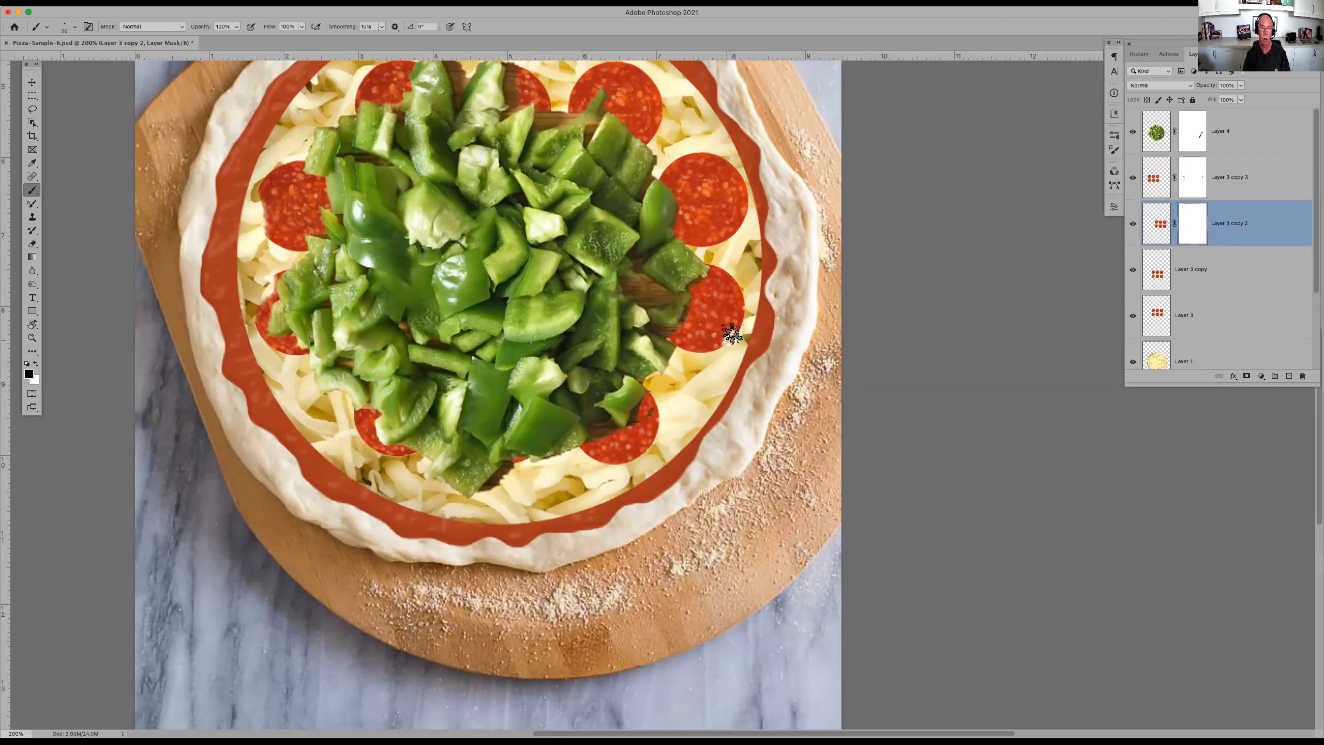
mouse_move(740, 318)
left_mouse_down()
mouse_move(705, 345)
mouse_move(740, 296)
left_mouse_up()
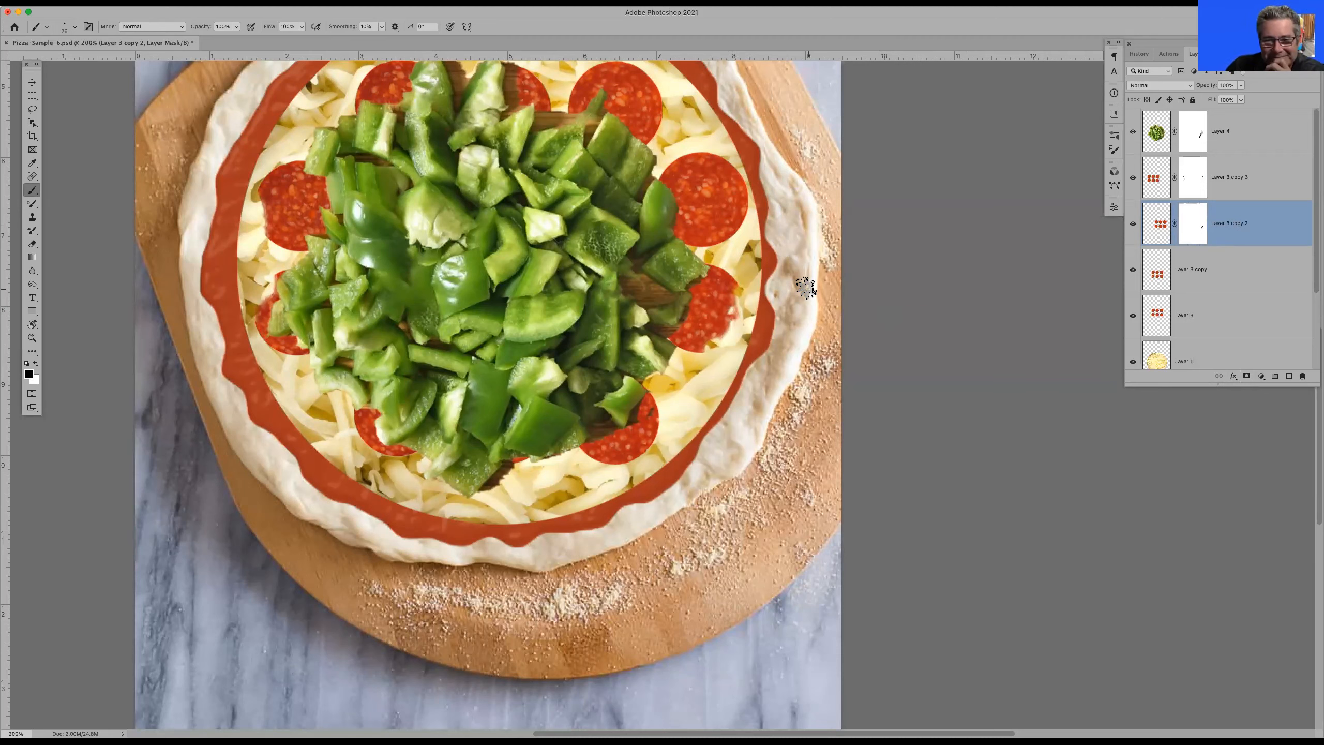
- Hide the topping layers above the sauce and show them again to compare the whole pizza
key("super+0")
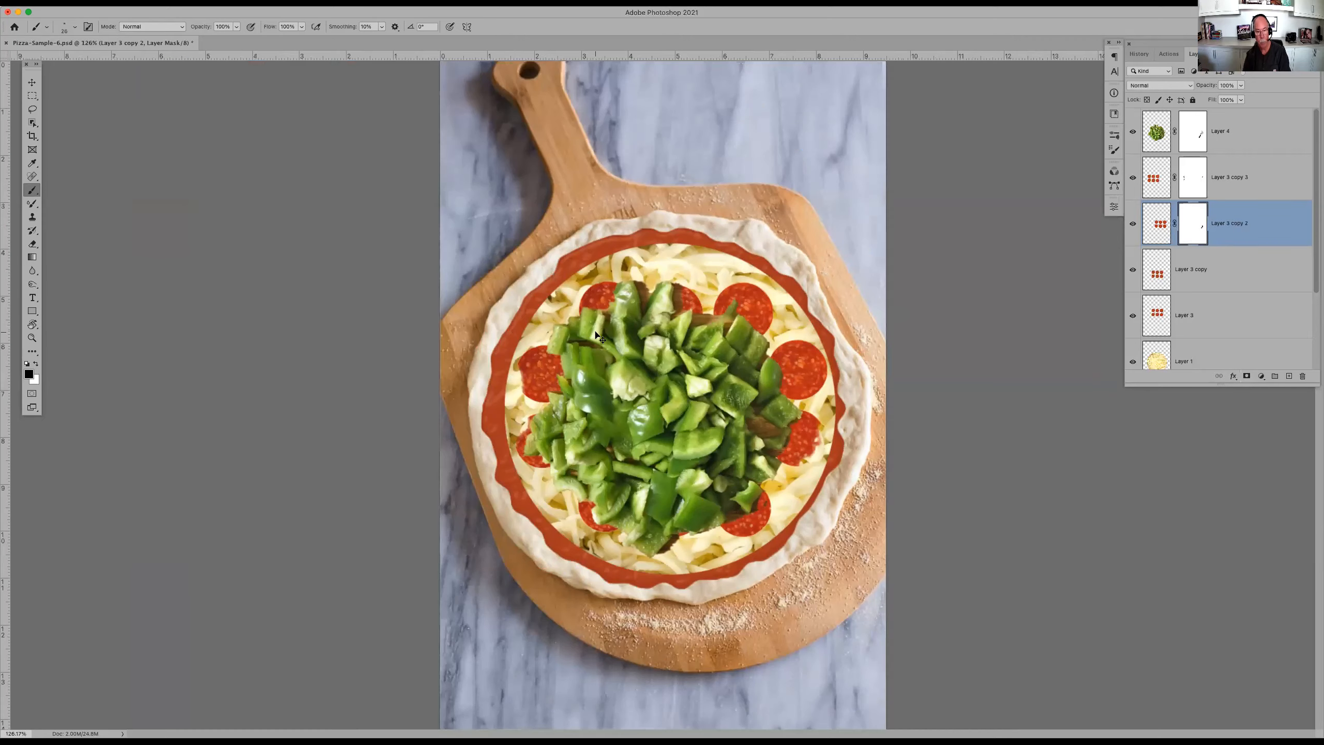
key("super+minus")
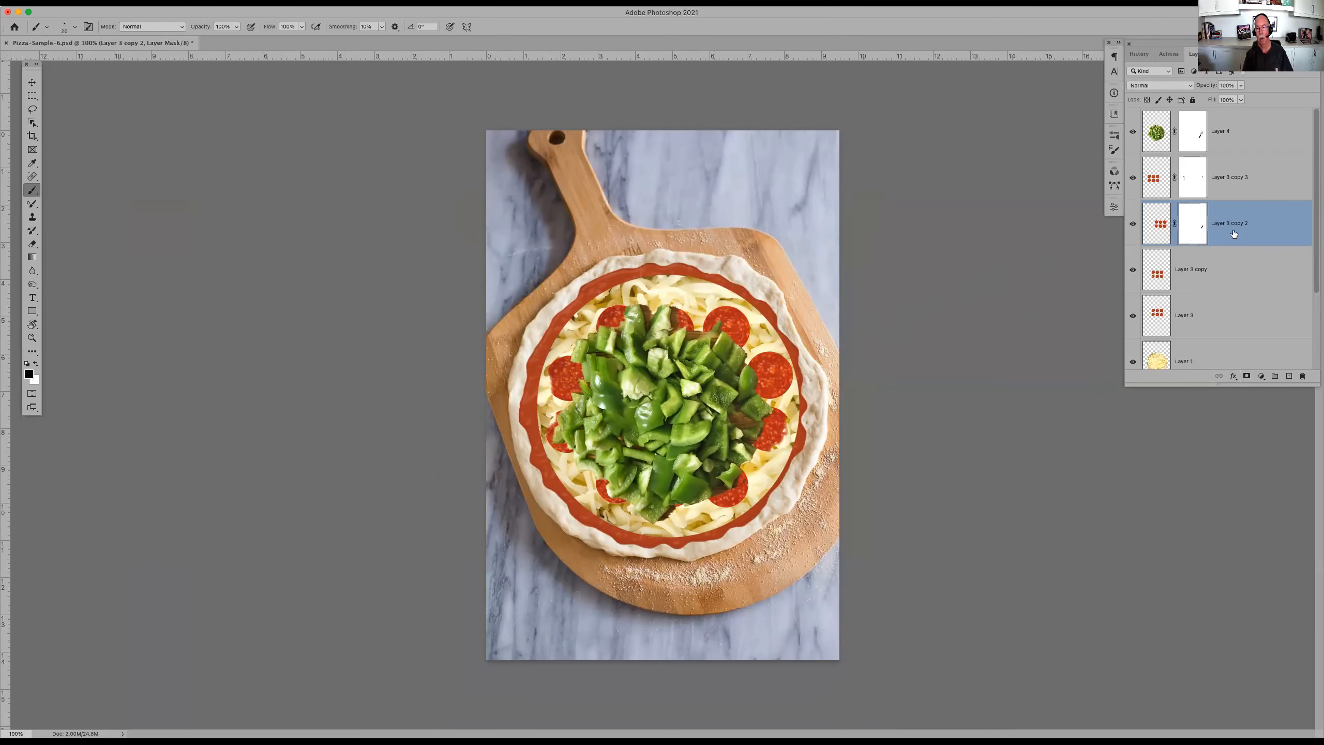
left_click_drag(1129, 131, 1137, 281)
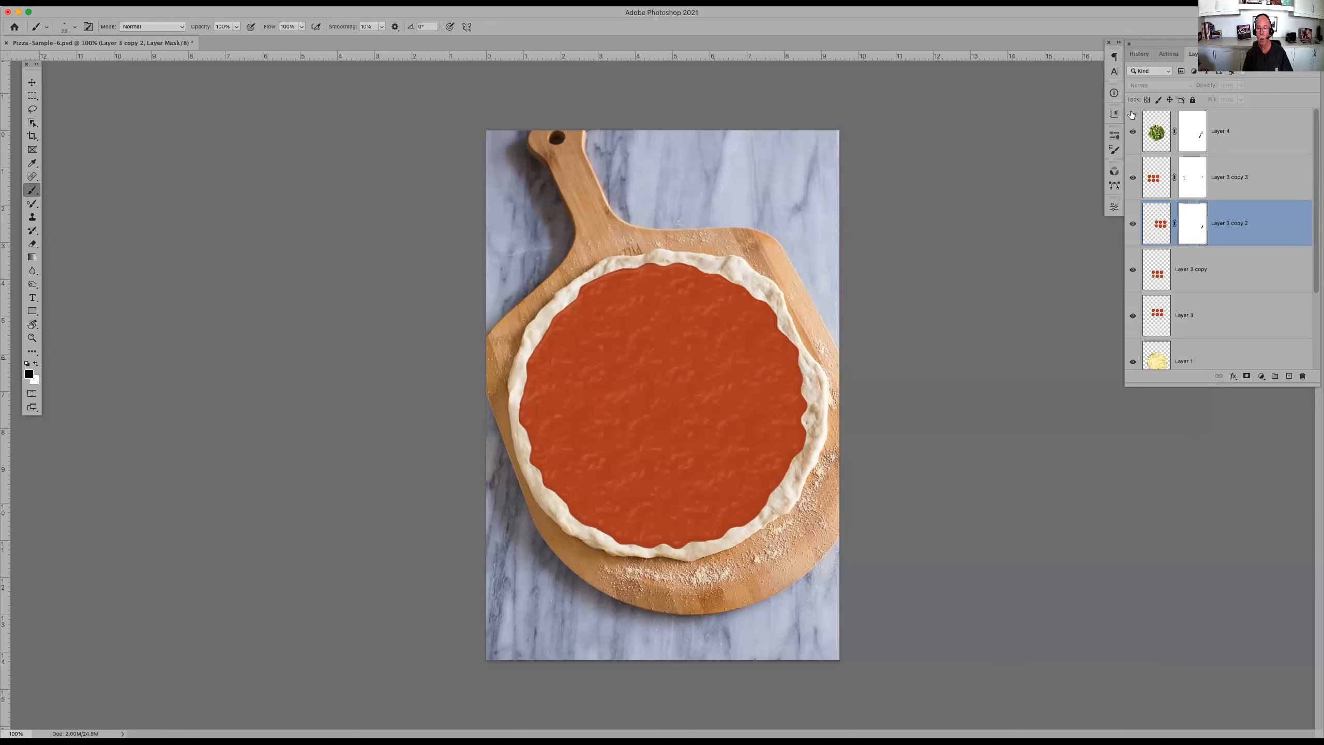
left_click_drag(1131, 115, 1134, 123)
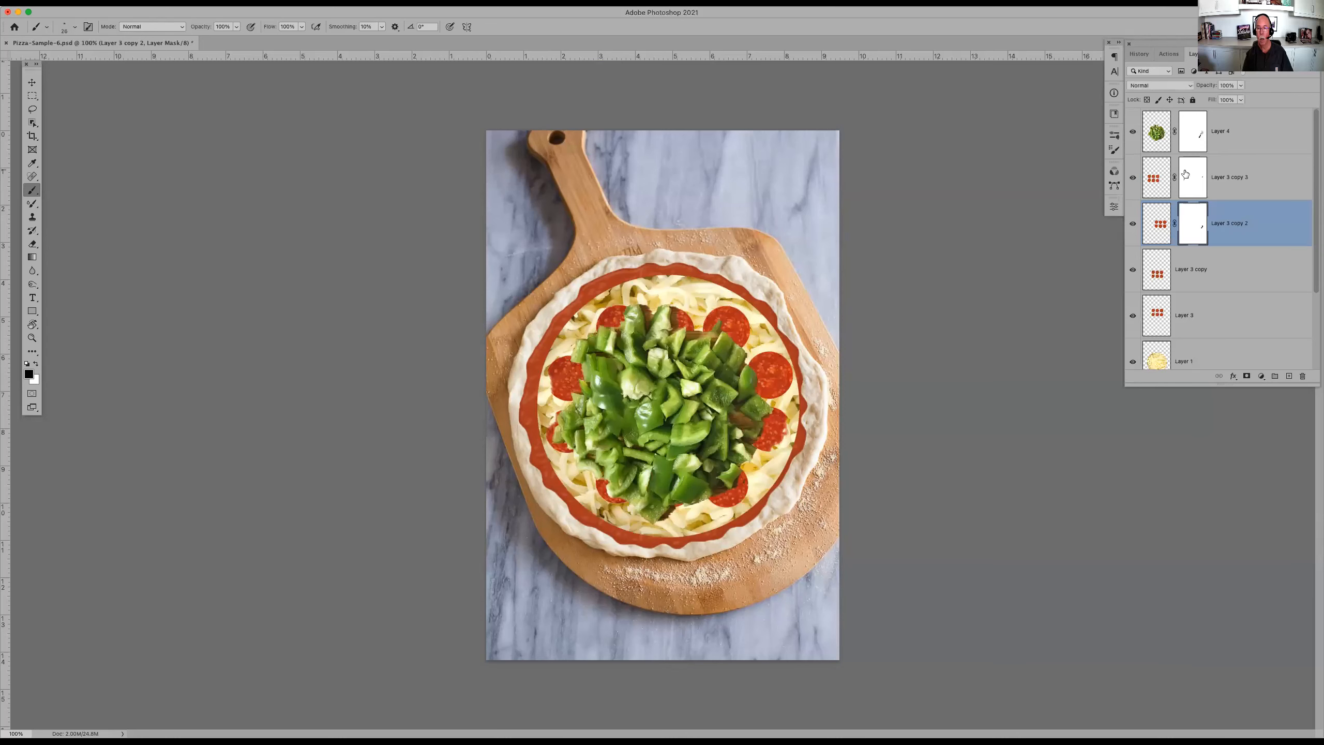
- Isolate the pepperoni by leaving only Layer 3 and its three copies visible
left_click(1134, 176, "alt")
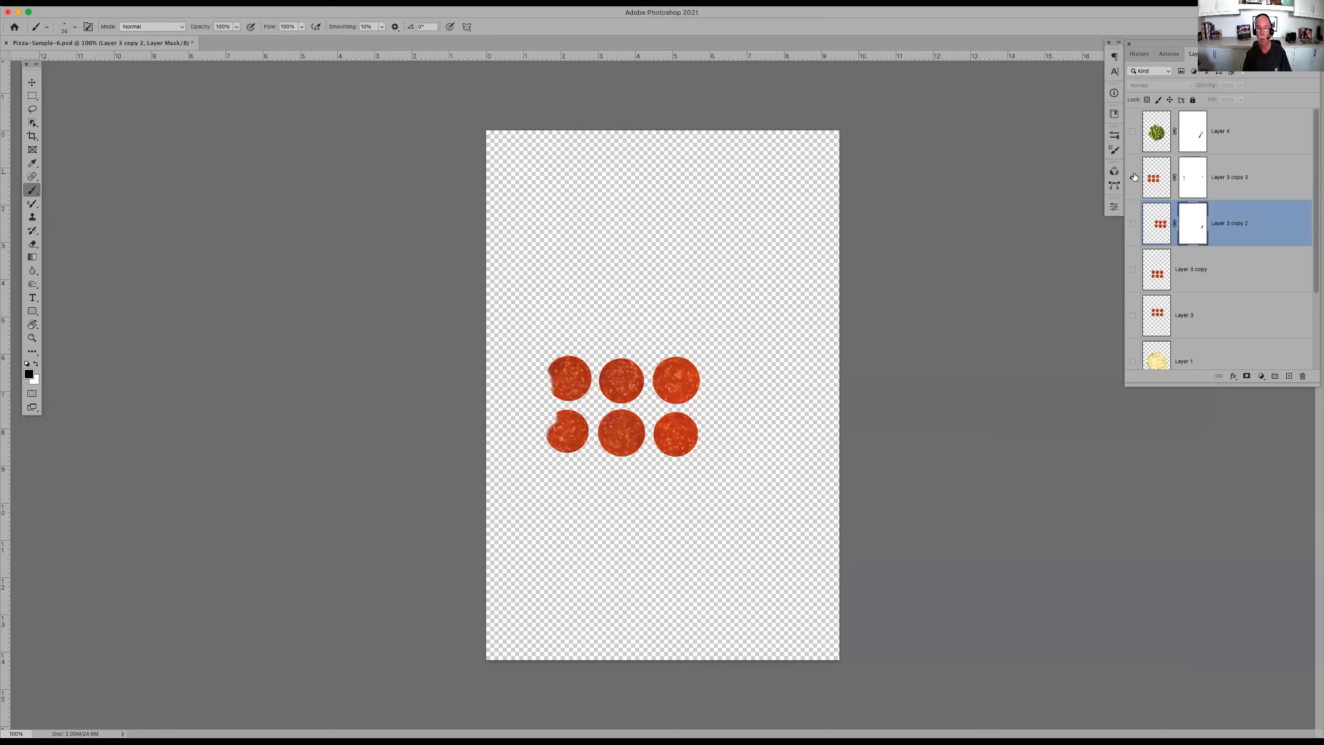
left_click(1132, 225)
left_click(1132, 268)
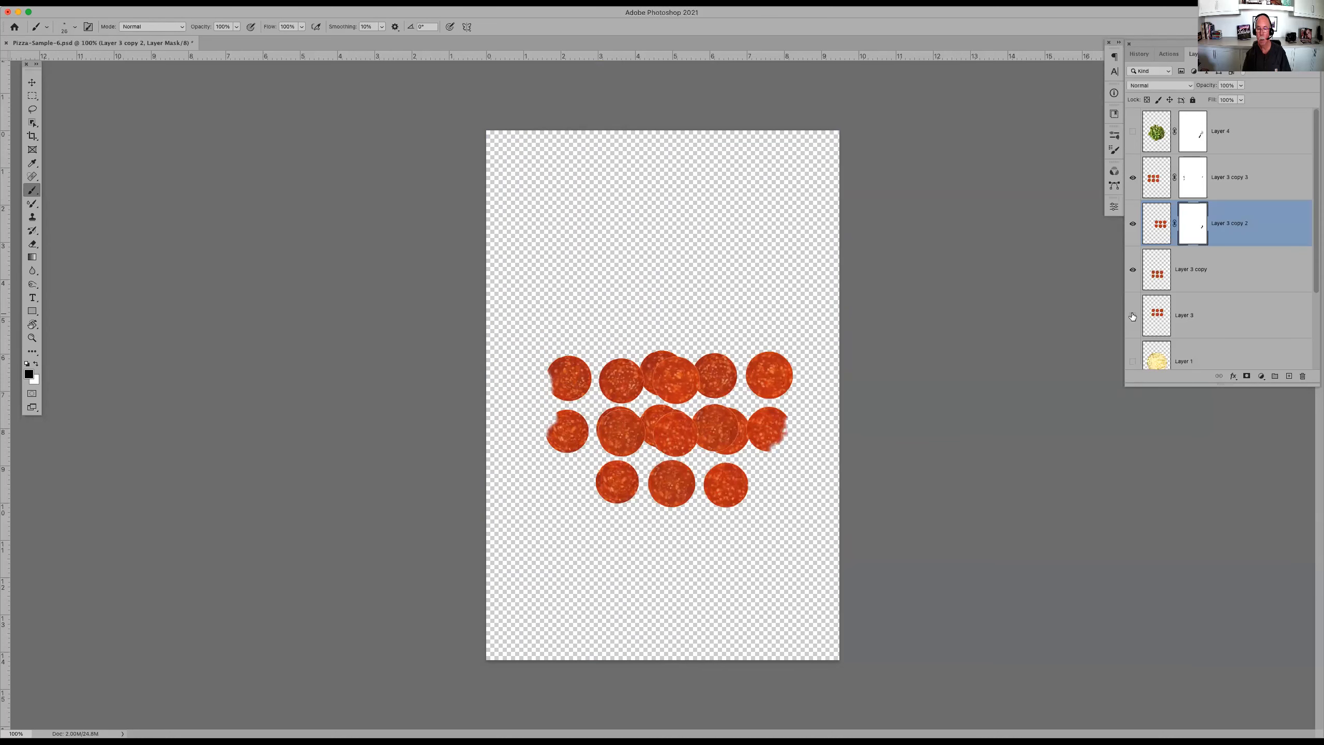
left_click(1133, 316)
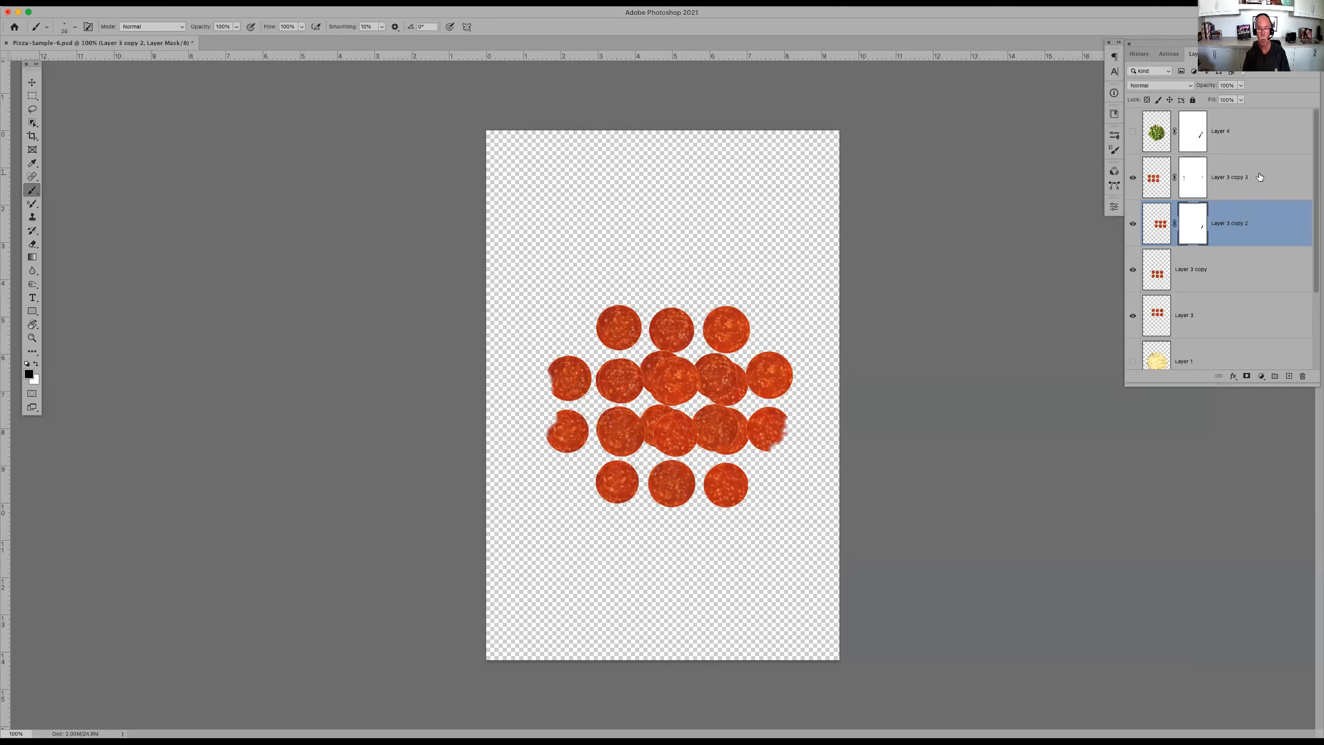
- Group Layer 3 and its three copies and name the group Pepperoni
left_click(1241, 173)
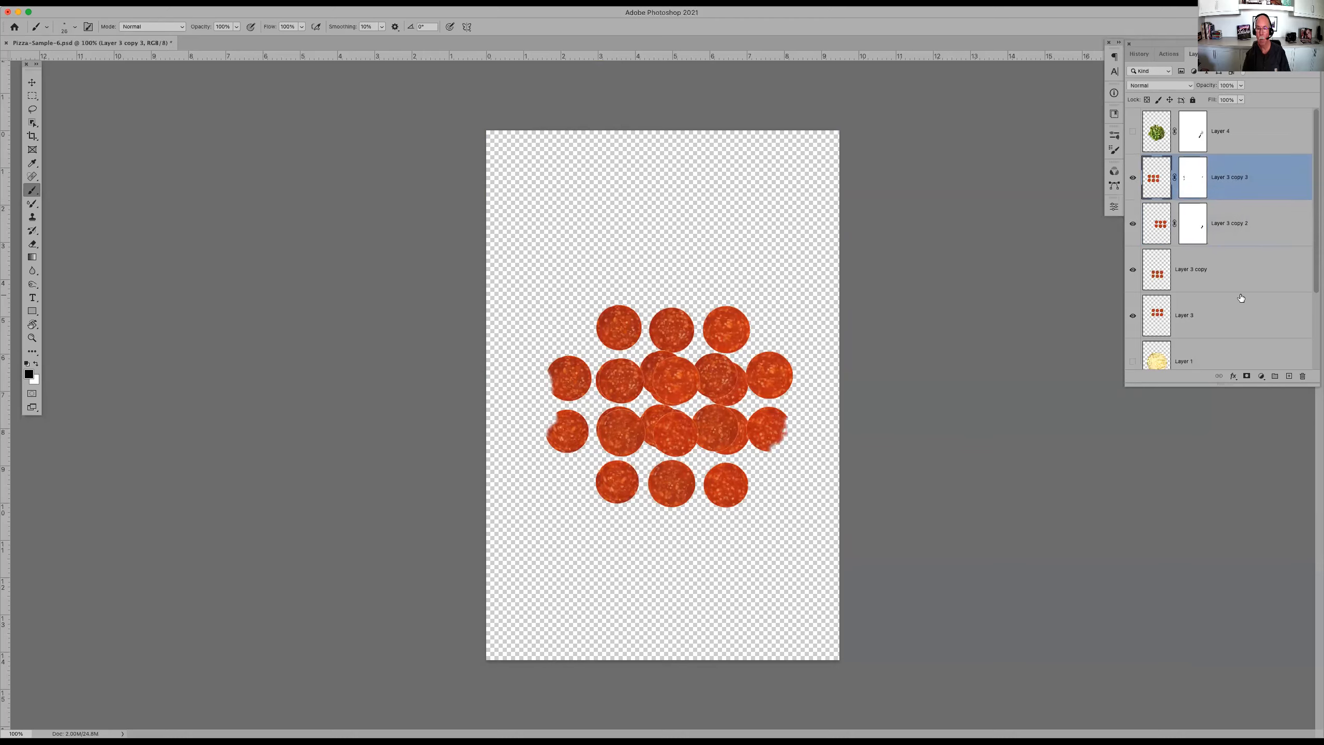
left_click(1244, 184)
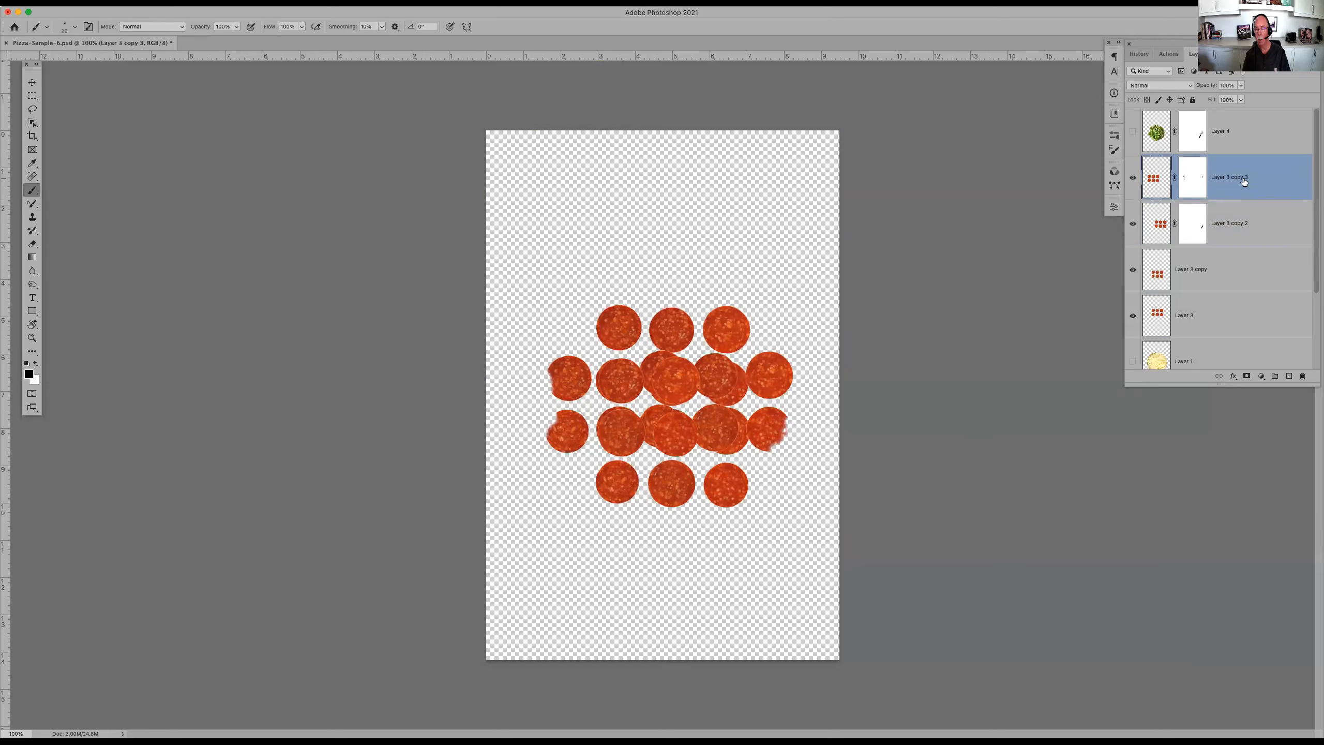
left_click(1246, 318, "shift")
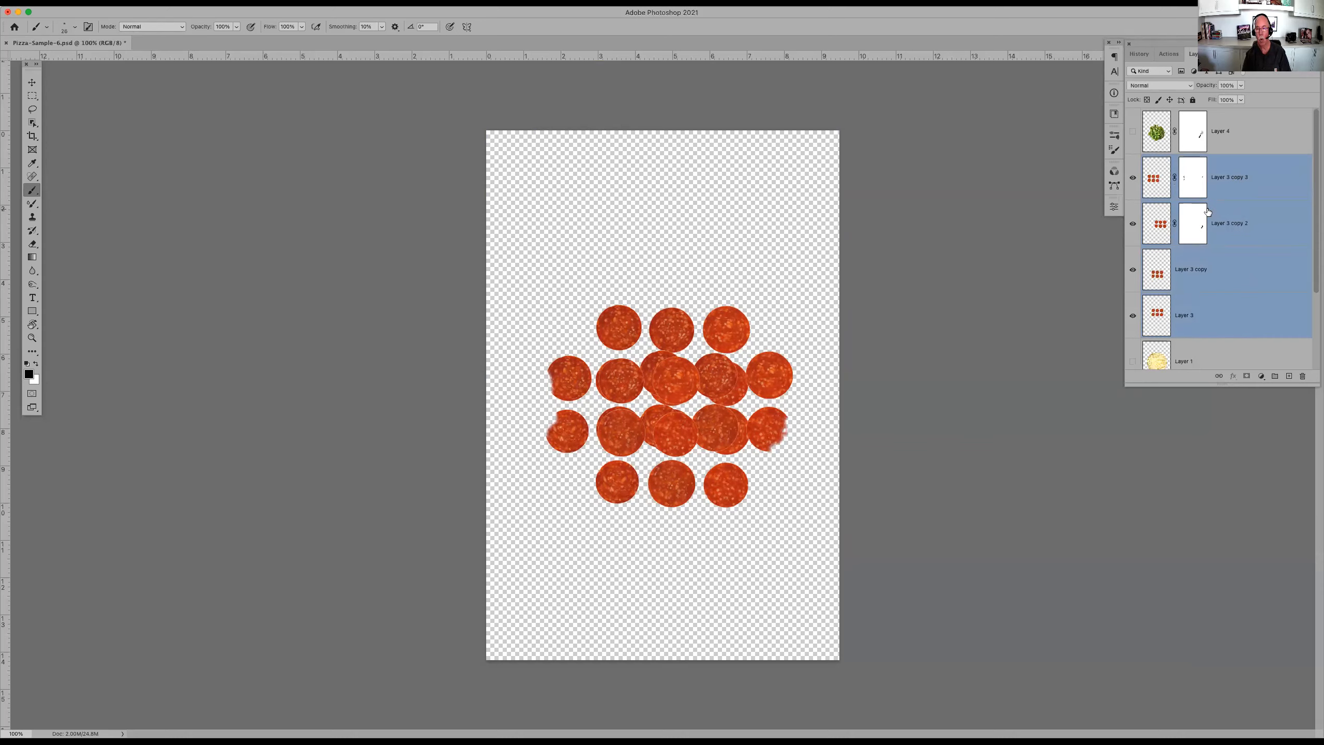
key("super+g")
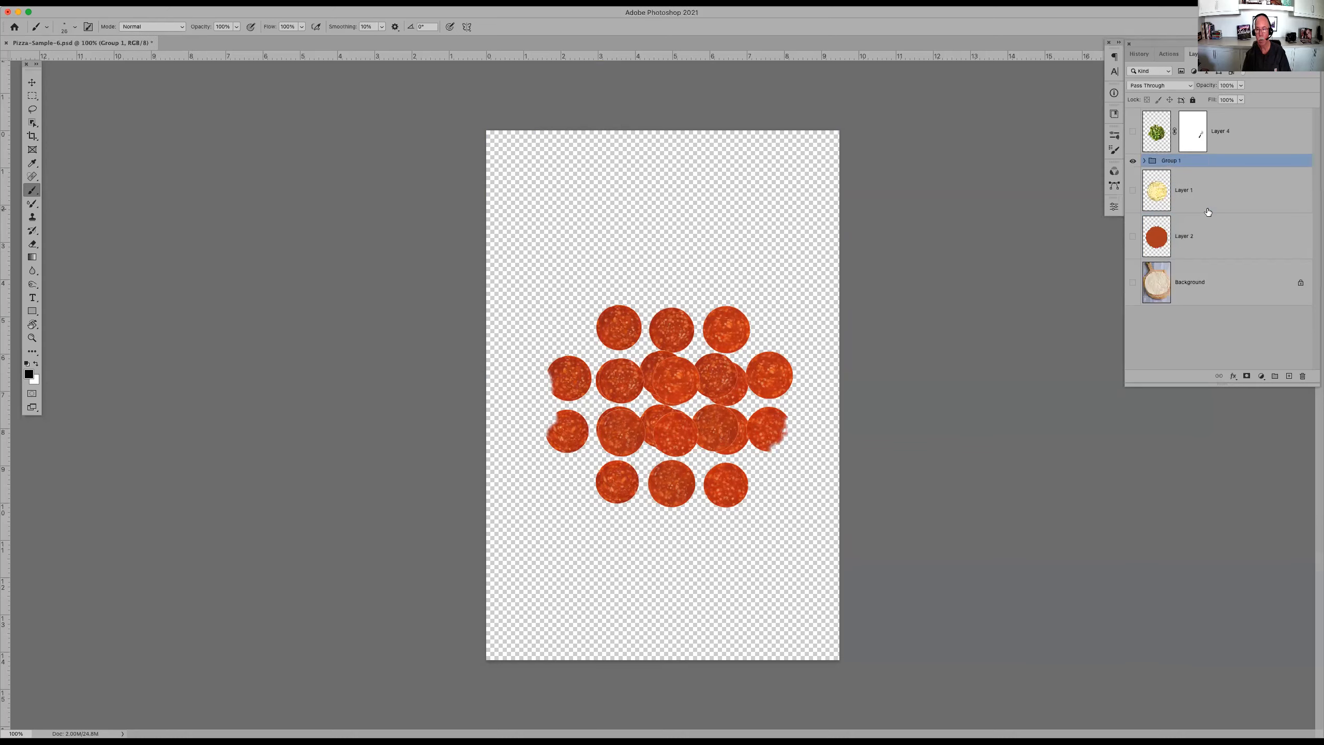
double_click(1173, 160)
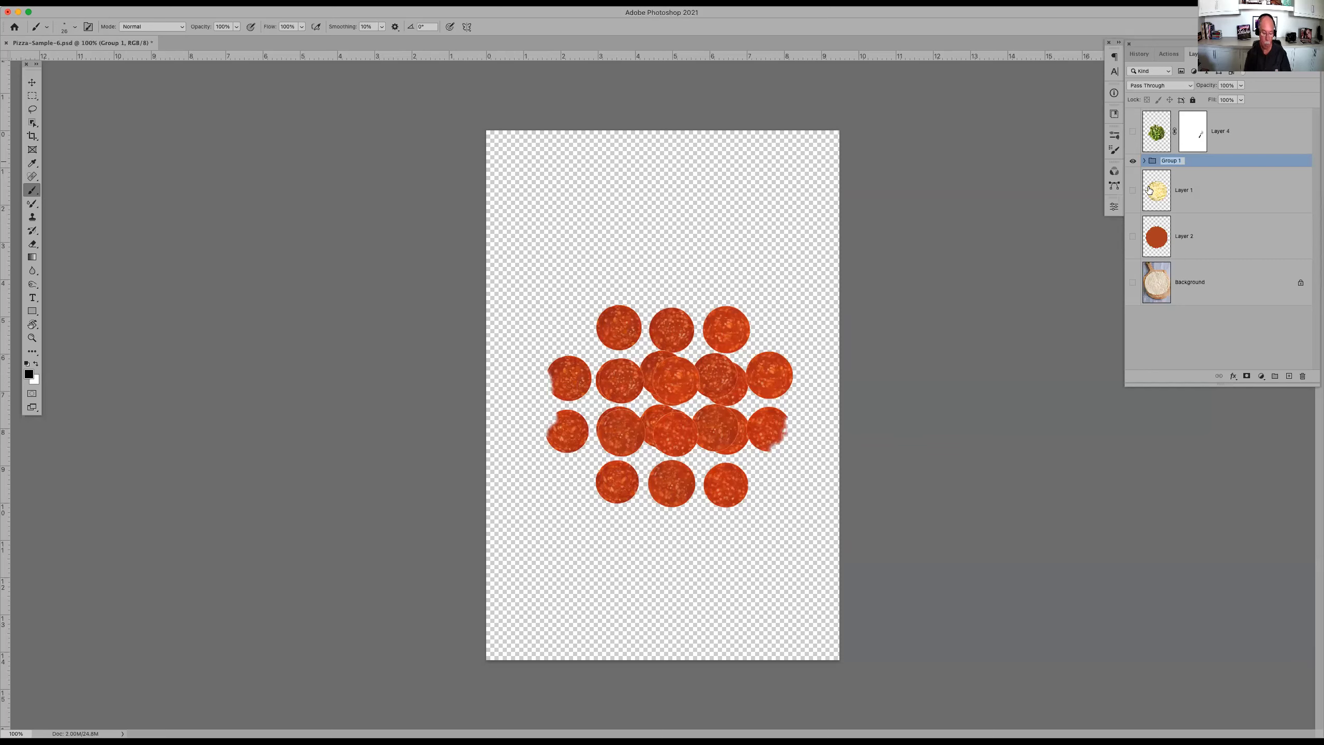
type("Pepperoni")
key("Return")
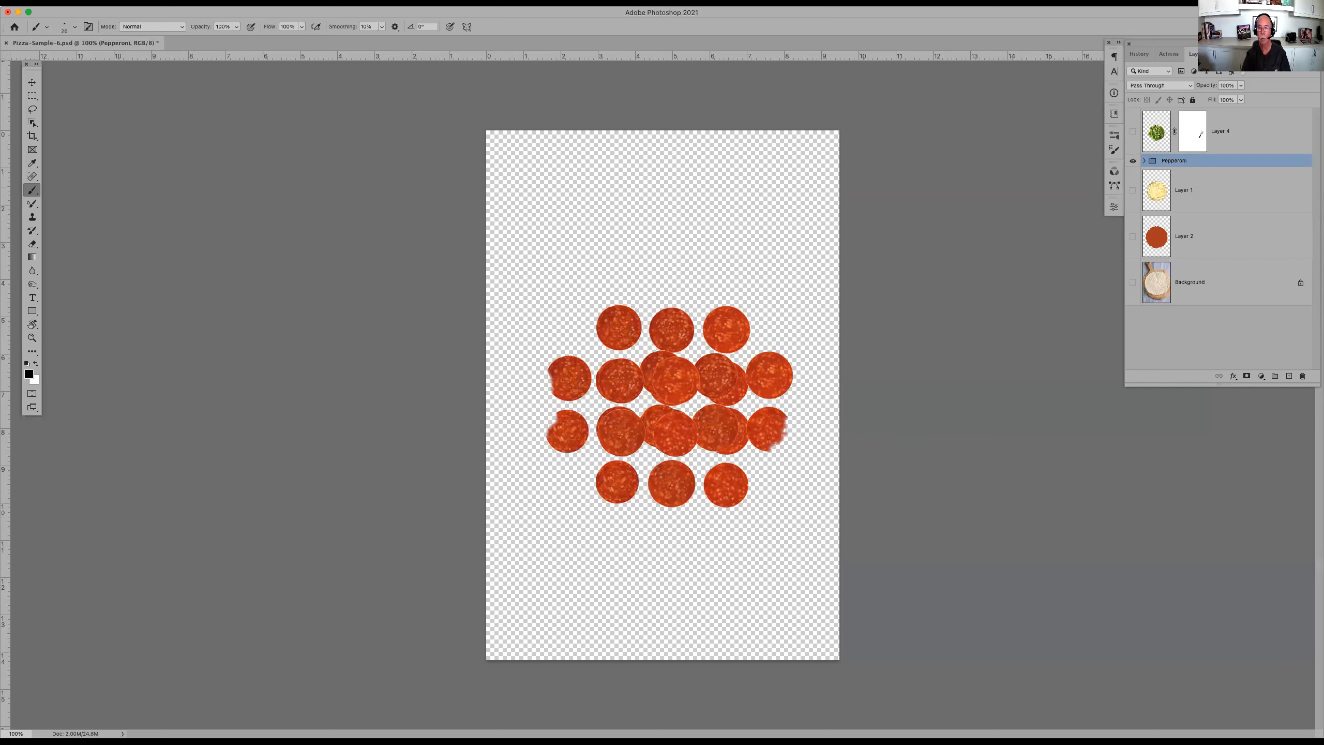
- Expand and collapse the Pepperoni group and toggle its visibility off and on to check its contents
left_click(1144, 160)
left_click(1144, 160)
left_click(1133, 162)
left_click(1133, 161)
- Make Layer 4, Layer 1, Layer 2 and the Background visible again, then expand and collapse the Pepperoni group
left_click_drag(1133, 131, 1144, 294)
left_click(1133, 282)
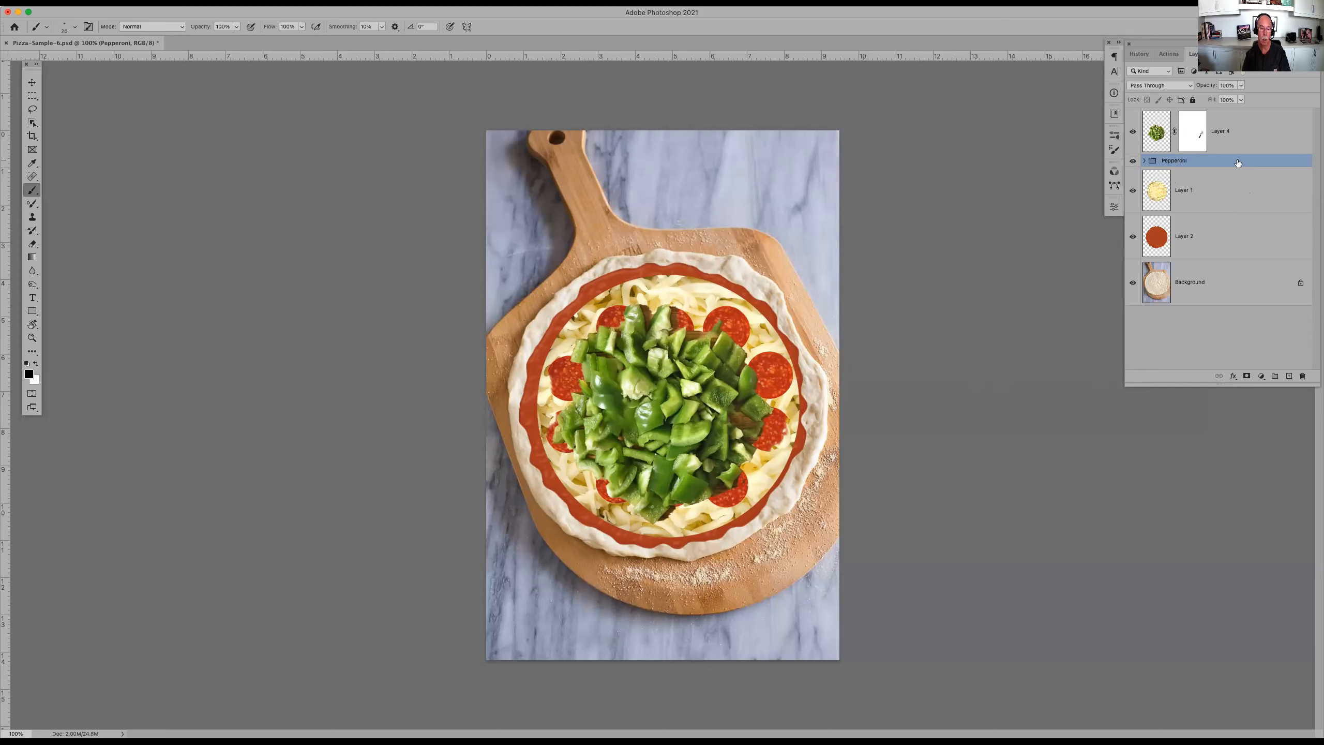
left_click(1145, 161)
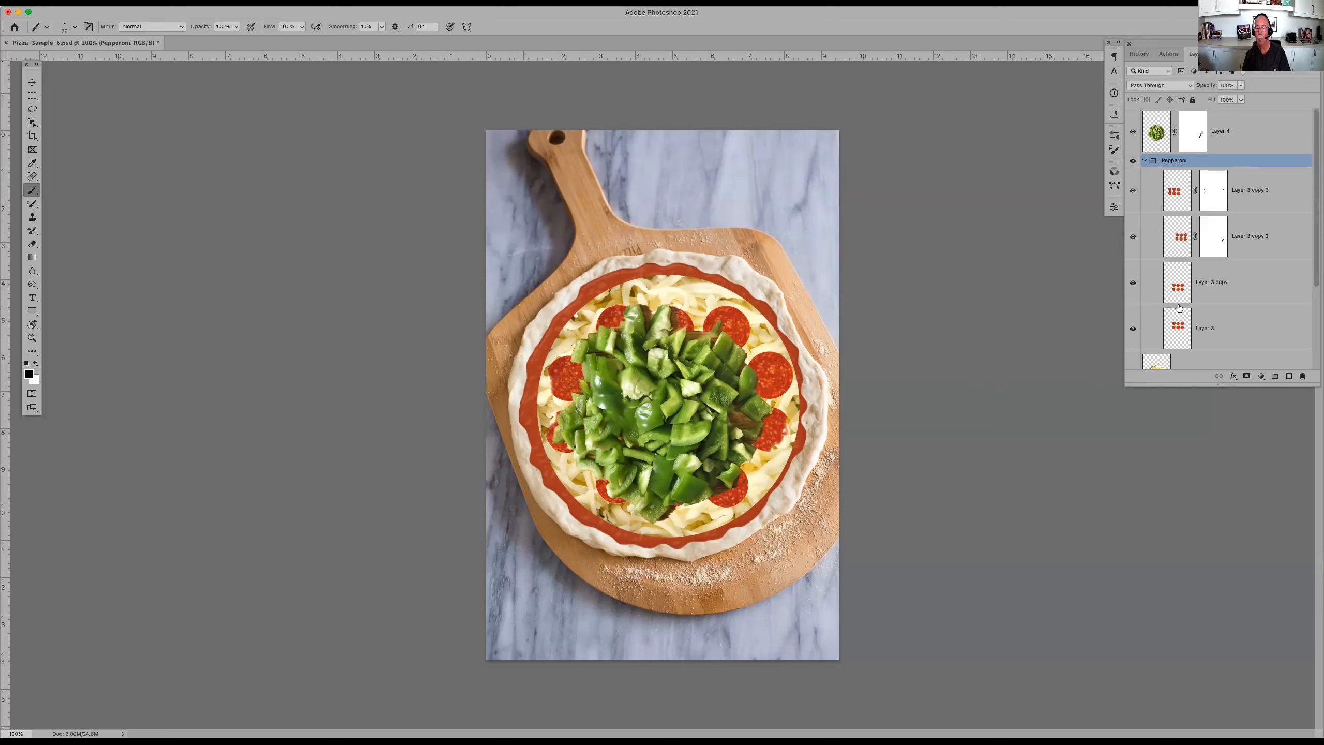
left_click(1145, 162)
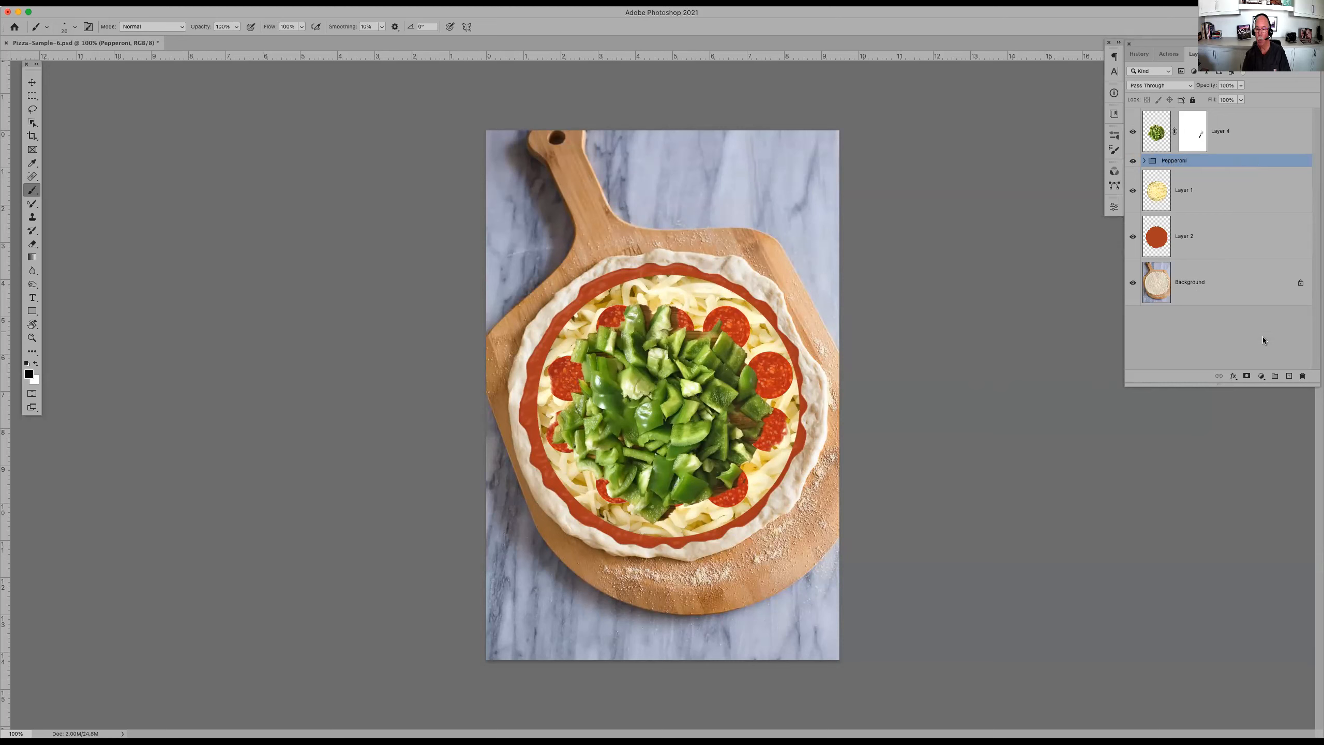
- Add a layer mask to the Pepperoni group and paint black on it over the outermost right and left pepperoni slices
left_click(1246, 376)
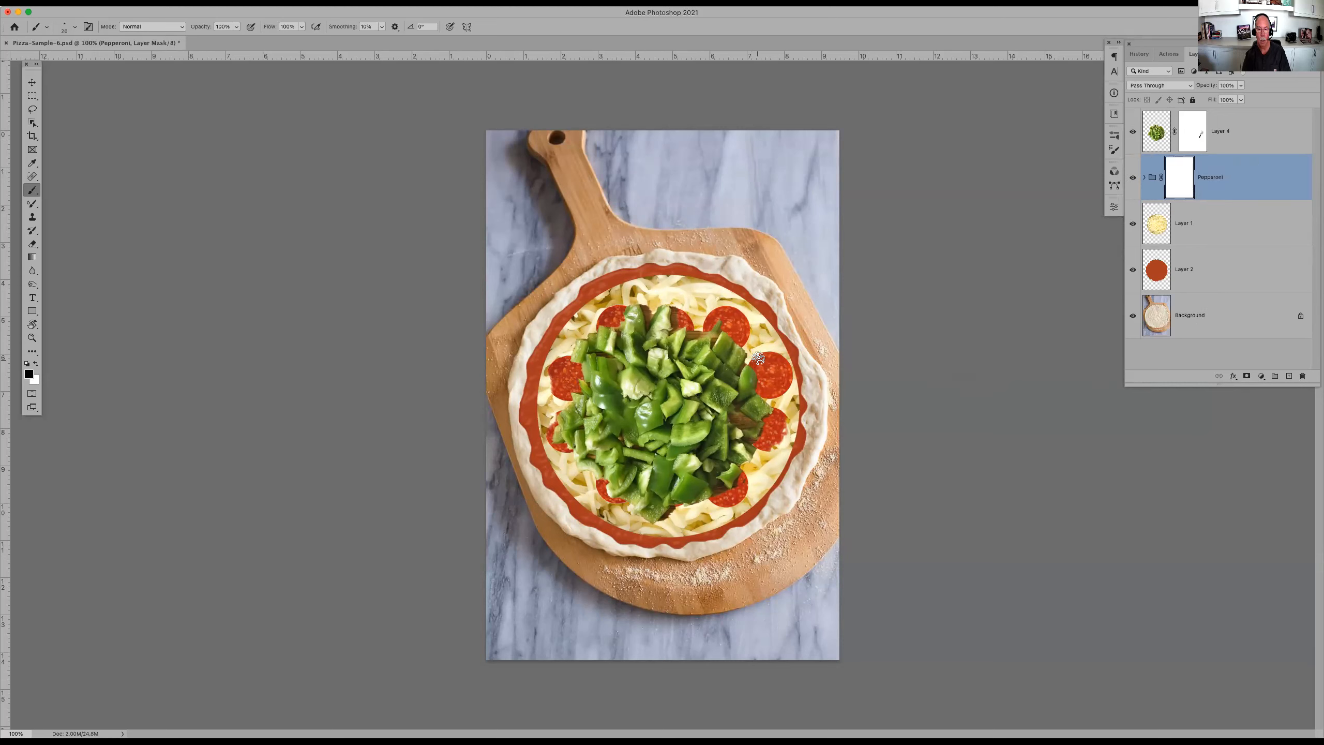
left_click_drag(760, 354, 776, 359)
left_click_drag(570, 380, 573, 386)
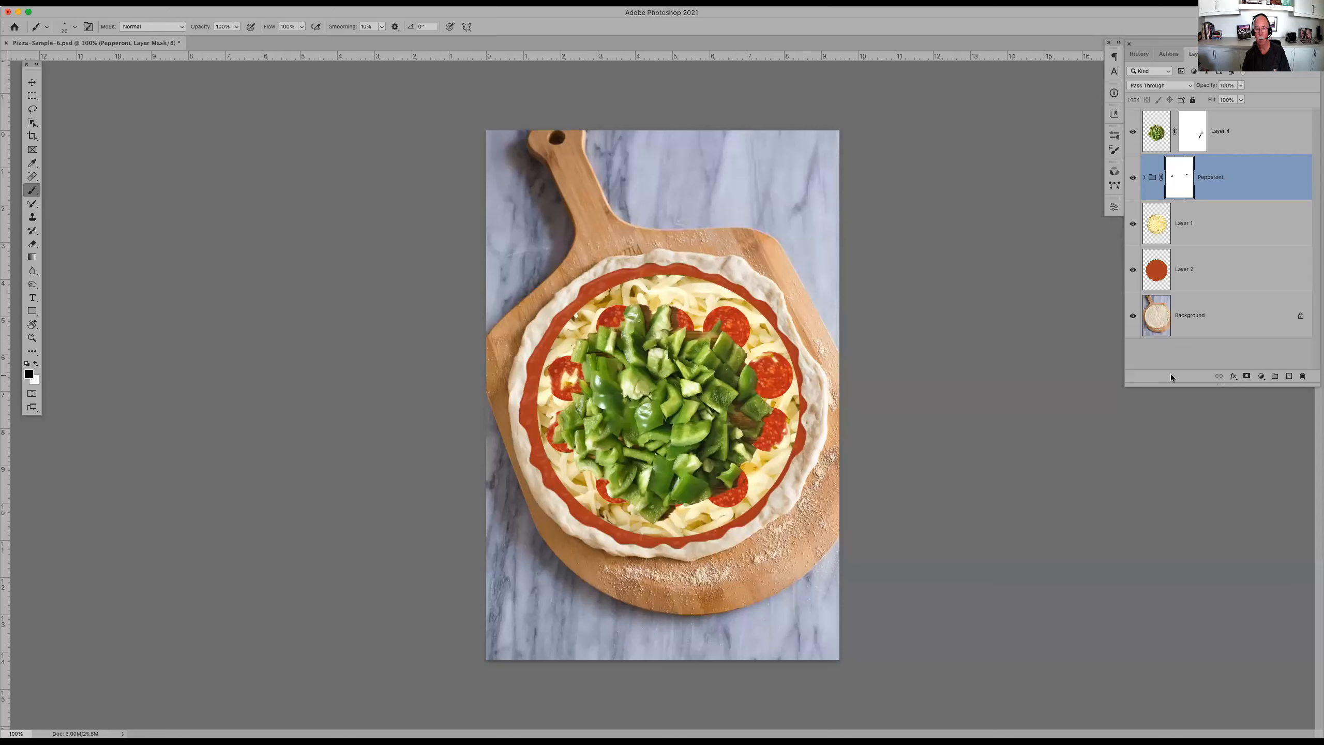
- Move the whole Pepperoni group slightly to the left on the pizza
key("v")
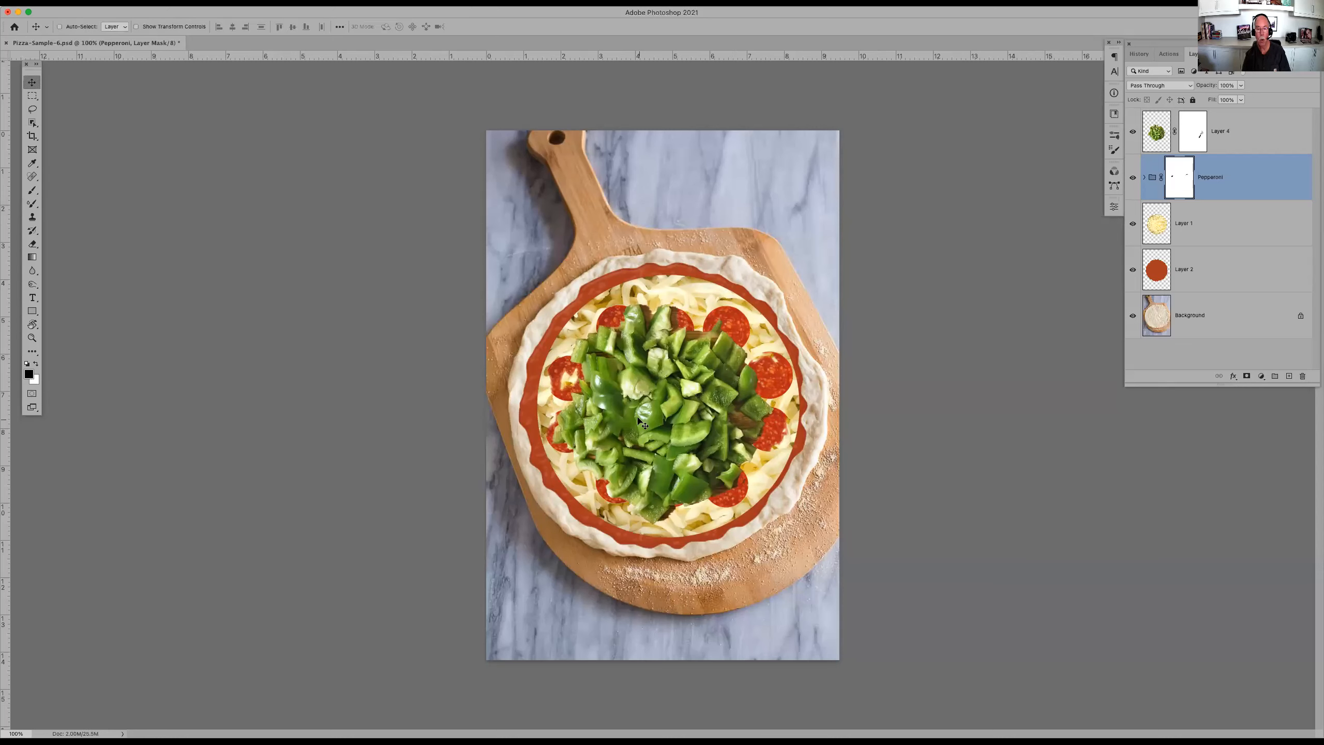
mouse_move(663, 397)
left_mouse_down()
mouse_move(640, 395)
mouse_move(660, 401)
mouse_move(680, 359)
mouse_move(639, 410)
mouse_move(653, 394)
left_mouse_up()
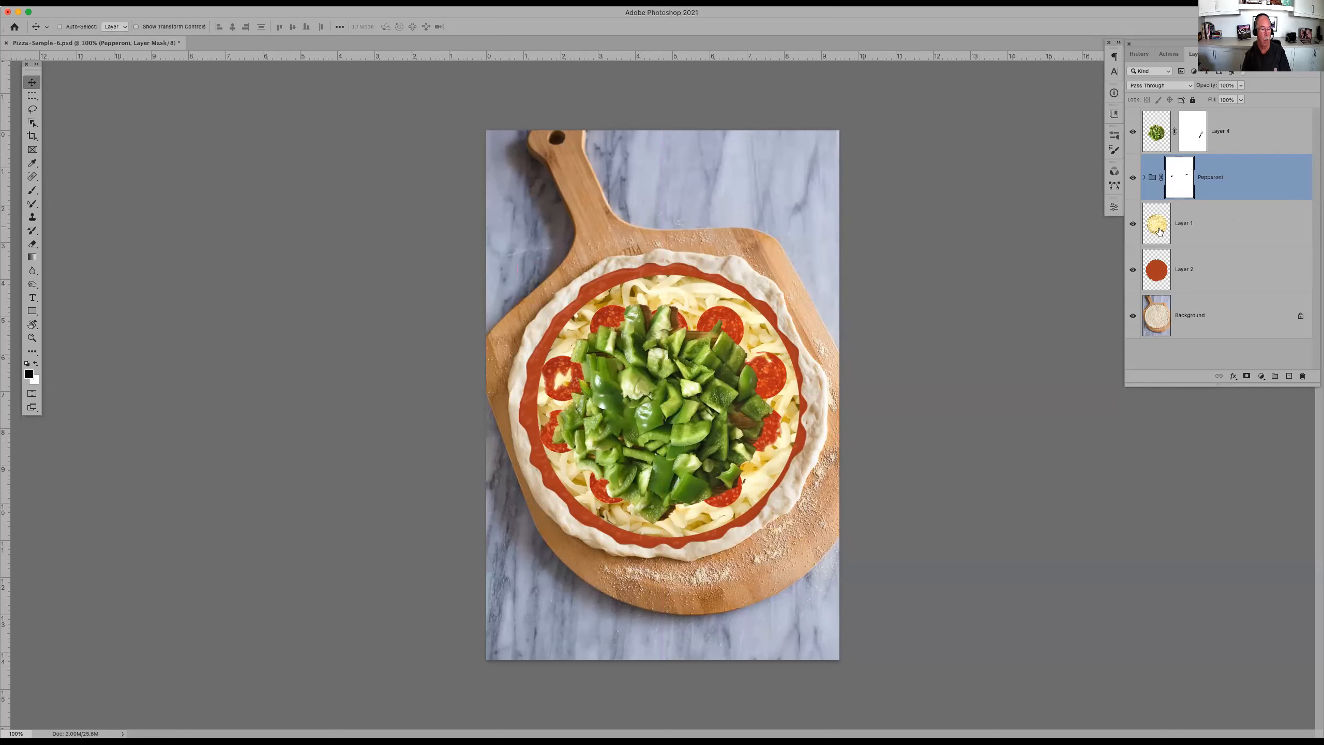
- Target Layer 4's image and set the foreground color to neutral gray with a Lab lightness of 50, then recheck the color
left_click(1157, 131)
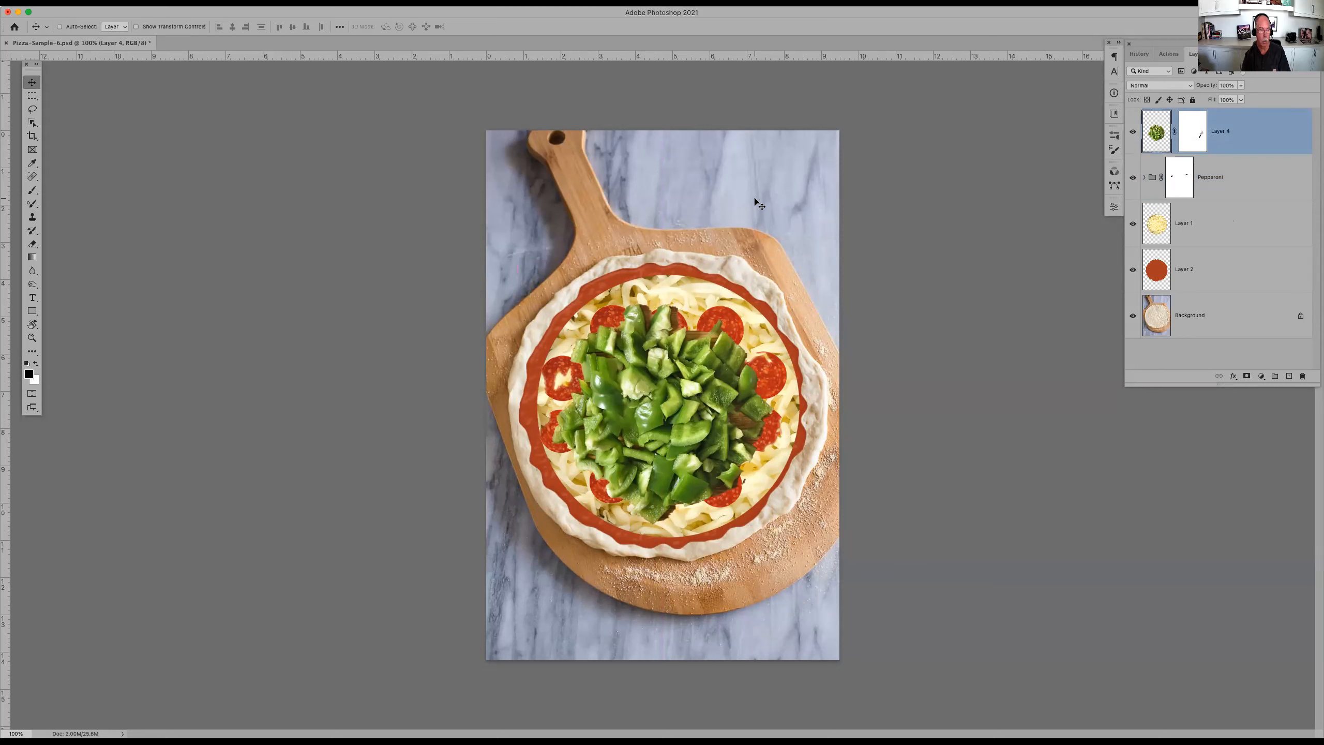
left_click(29, 375)
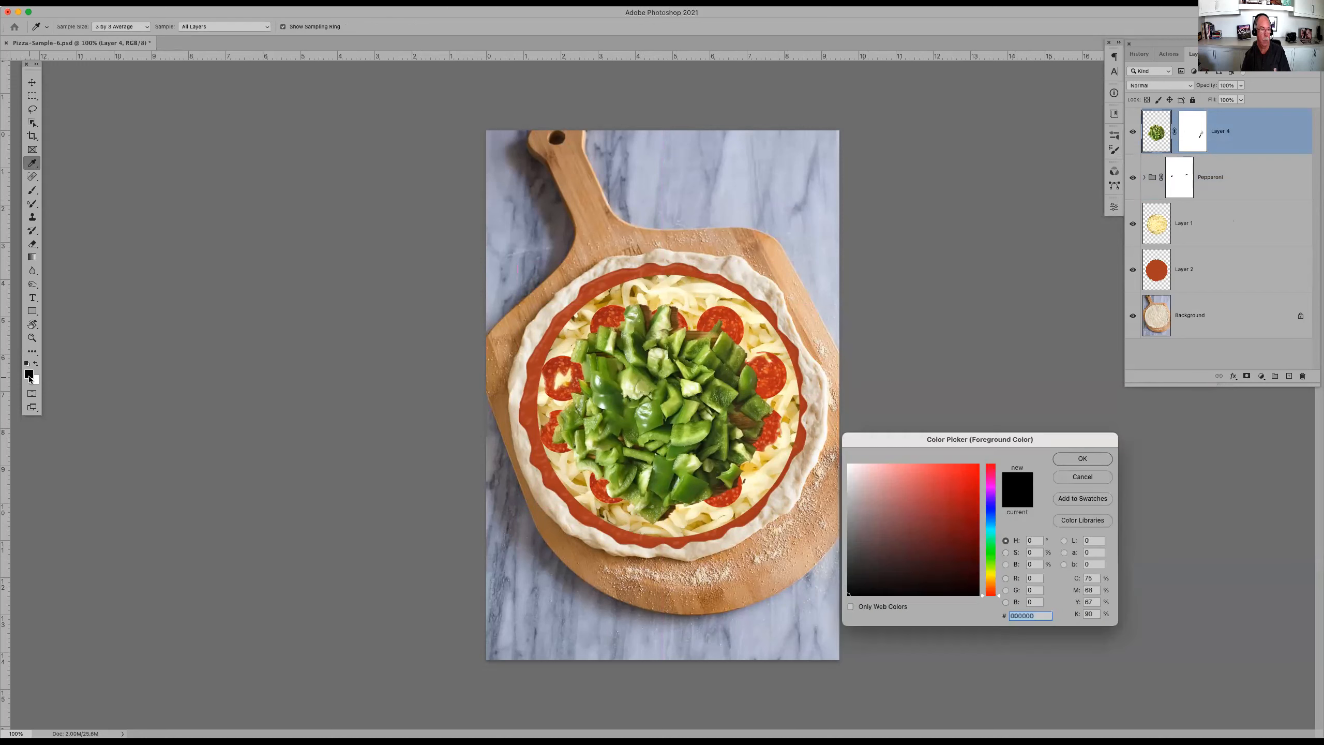
left_click(1103, 540)
type("50")
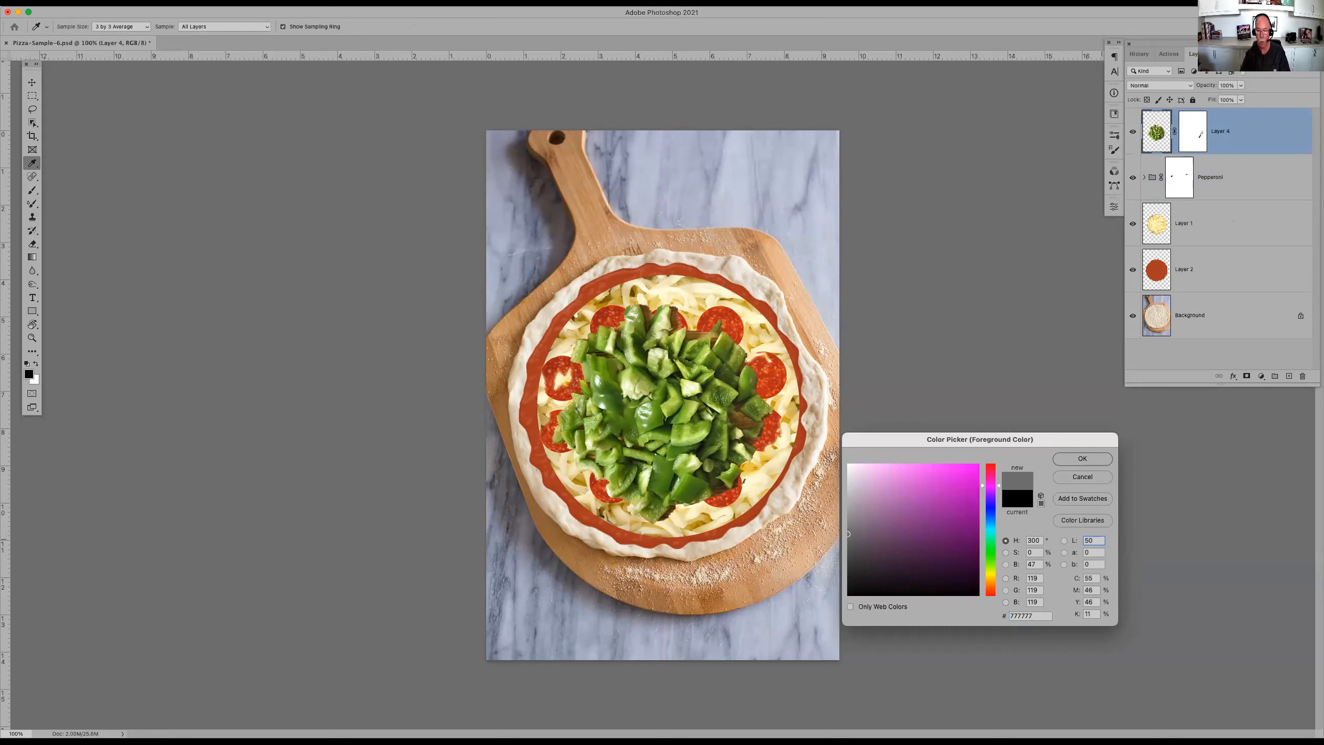
key("Return")
key("v")
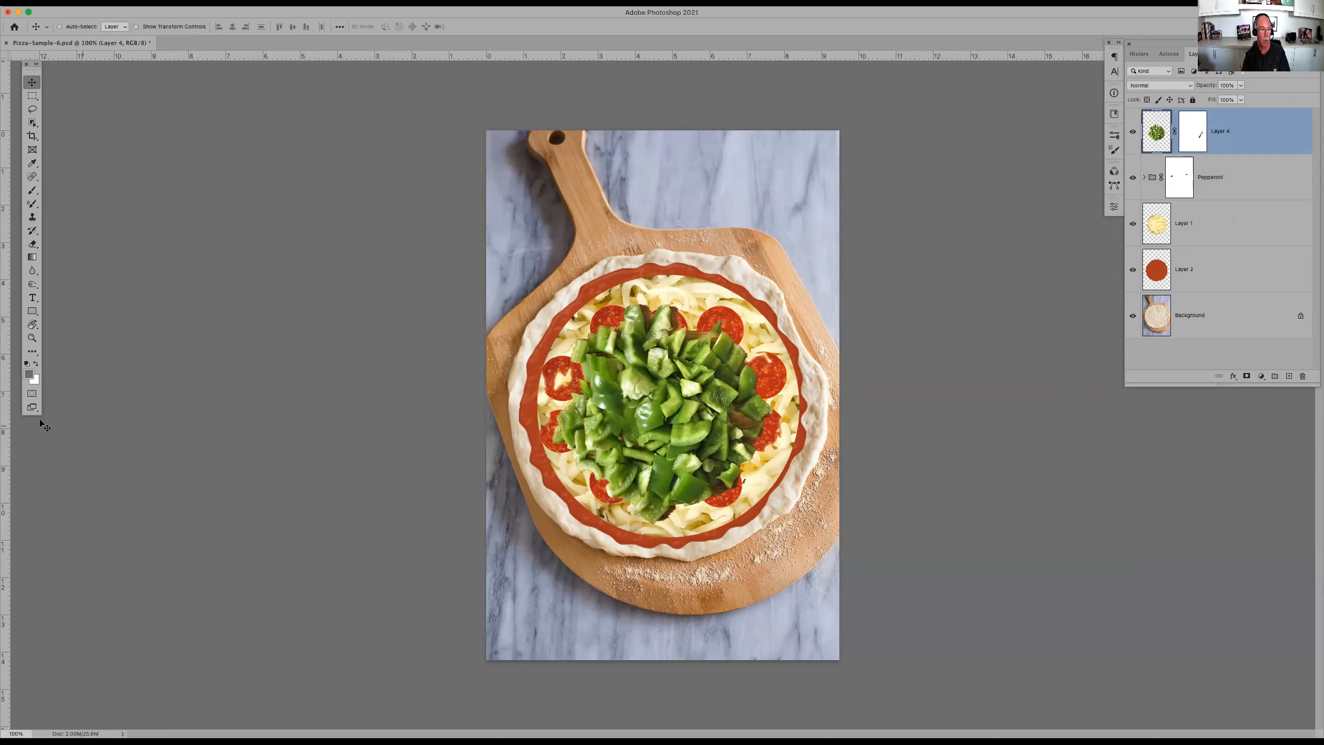
left_click(29, 375)
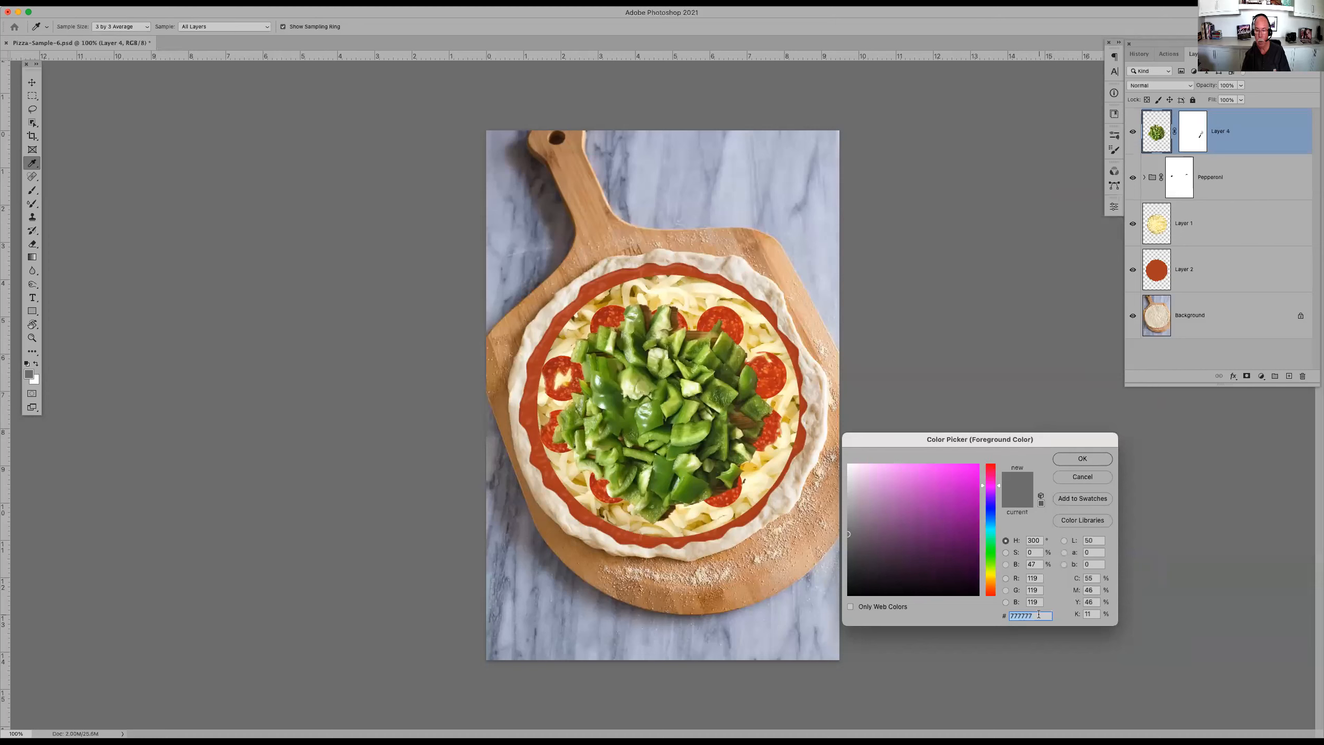
left_click(1089, 462)
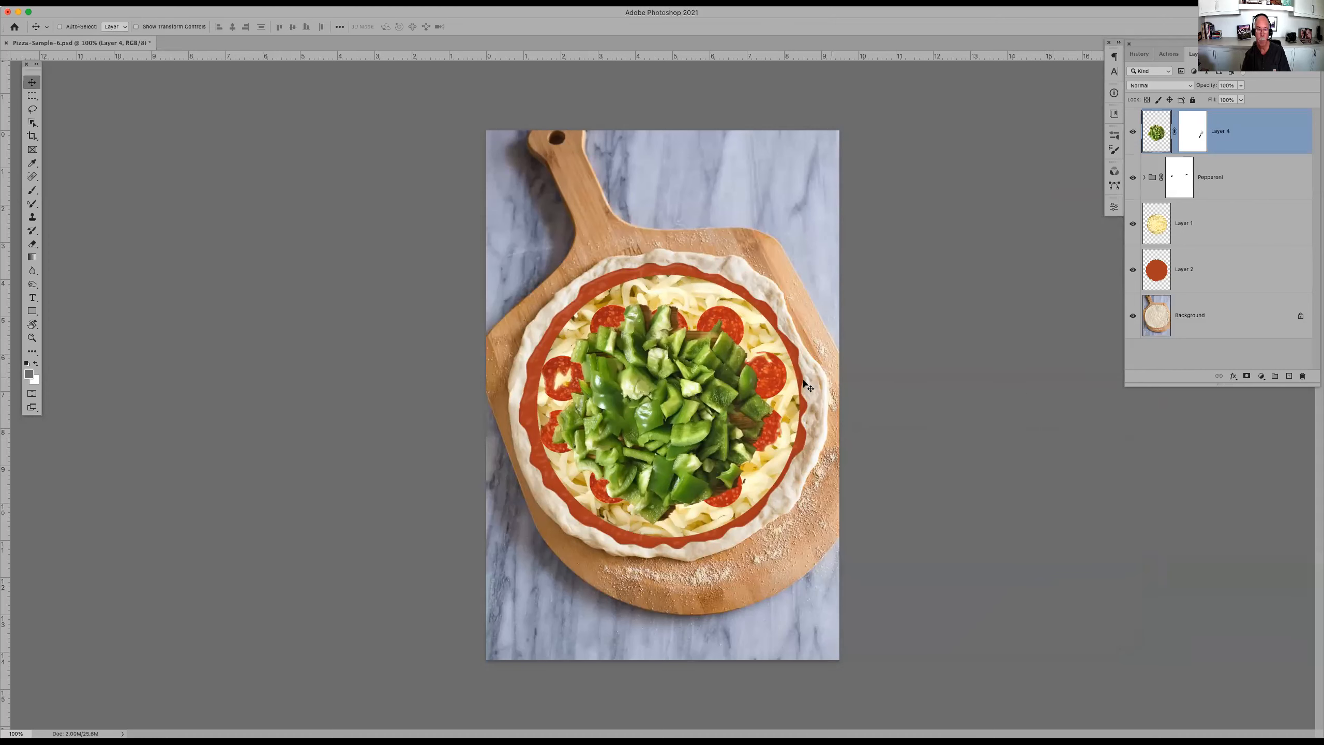
- Enlarge the central green peppers and choose the Brush Tool Soft Round 1 preset for painting
key("z")
left_click_drag(598, 354, 735, 452)
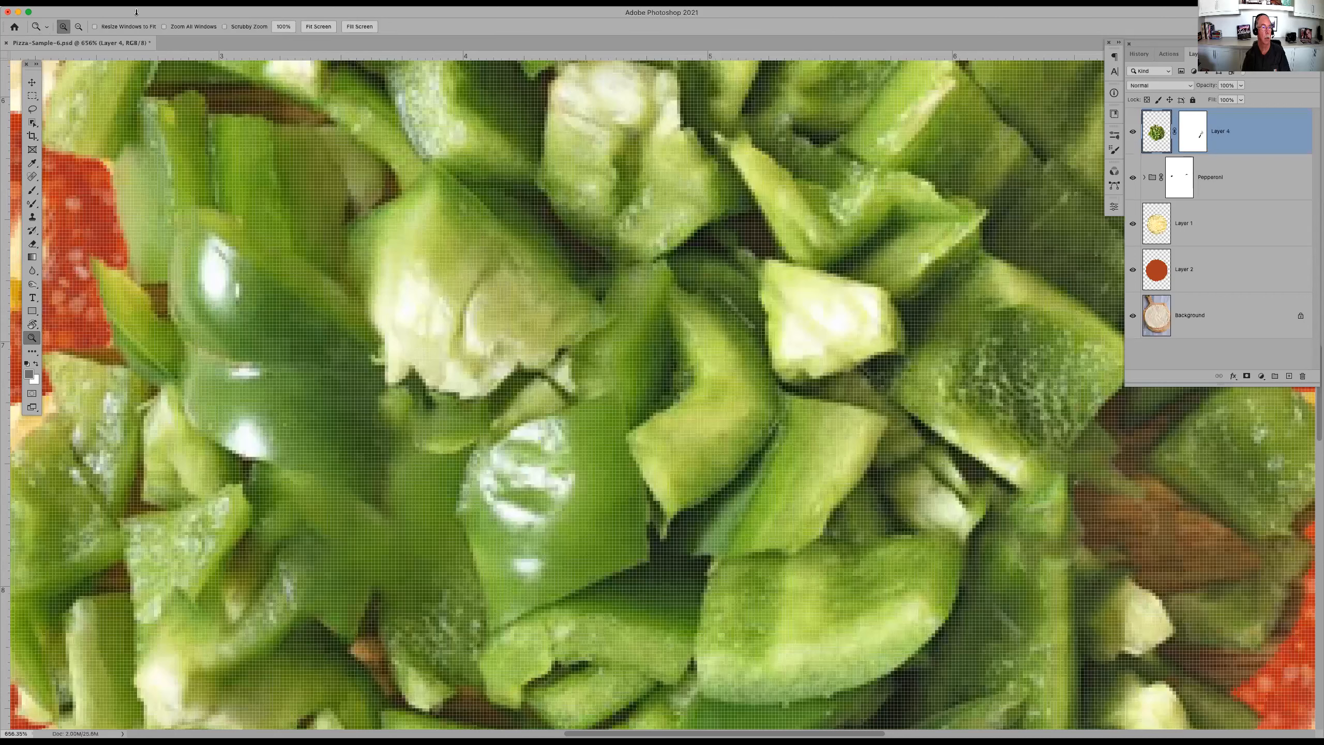
key("b")
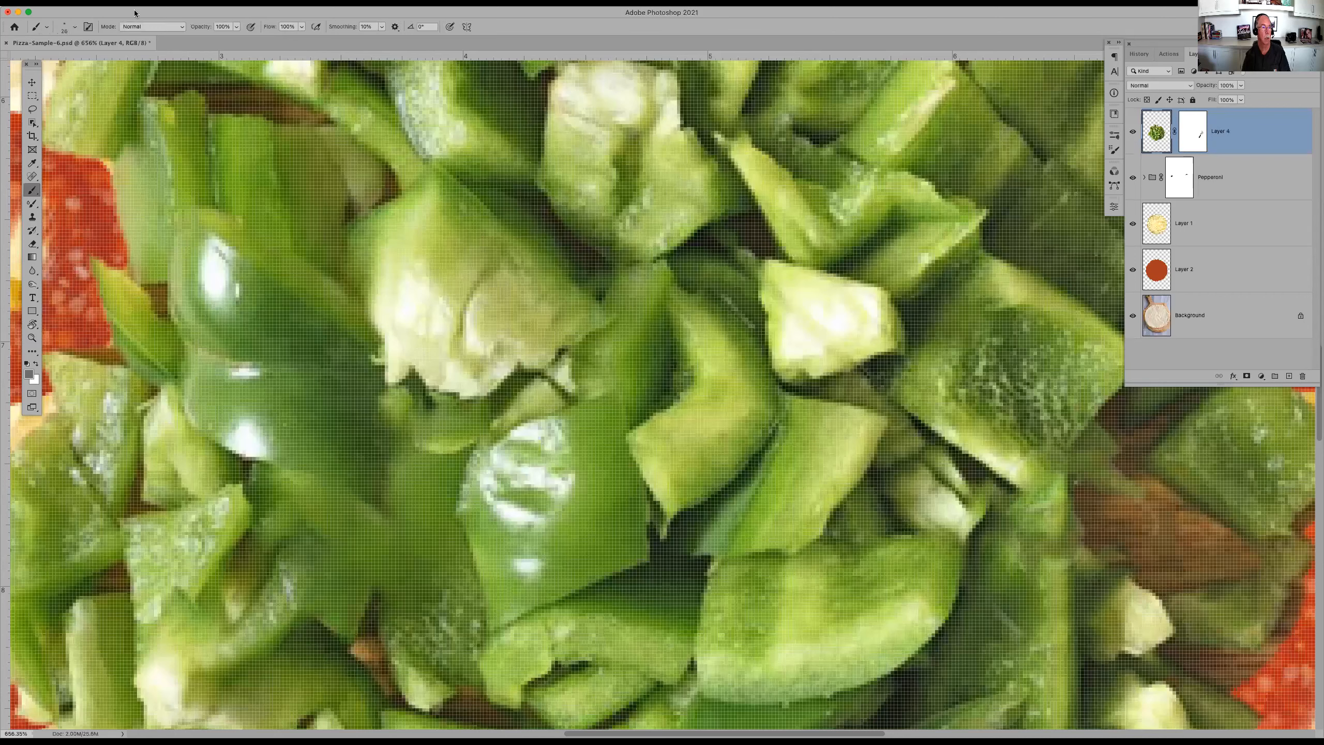
left_click(37, 28)
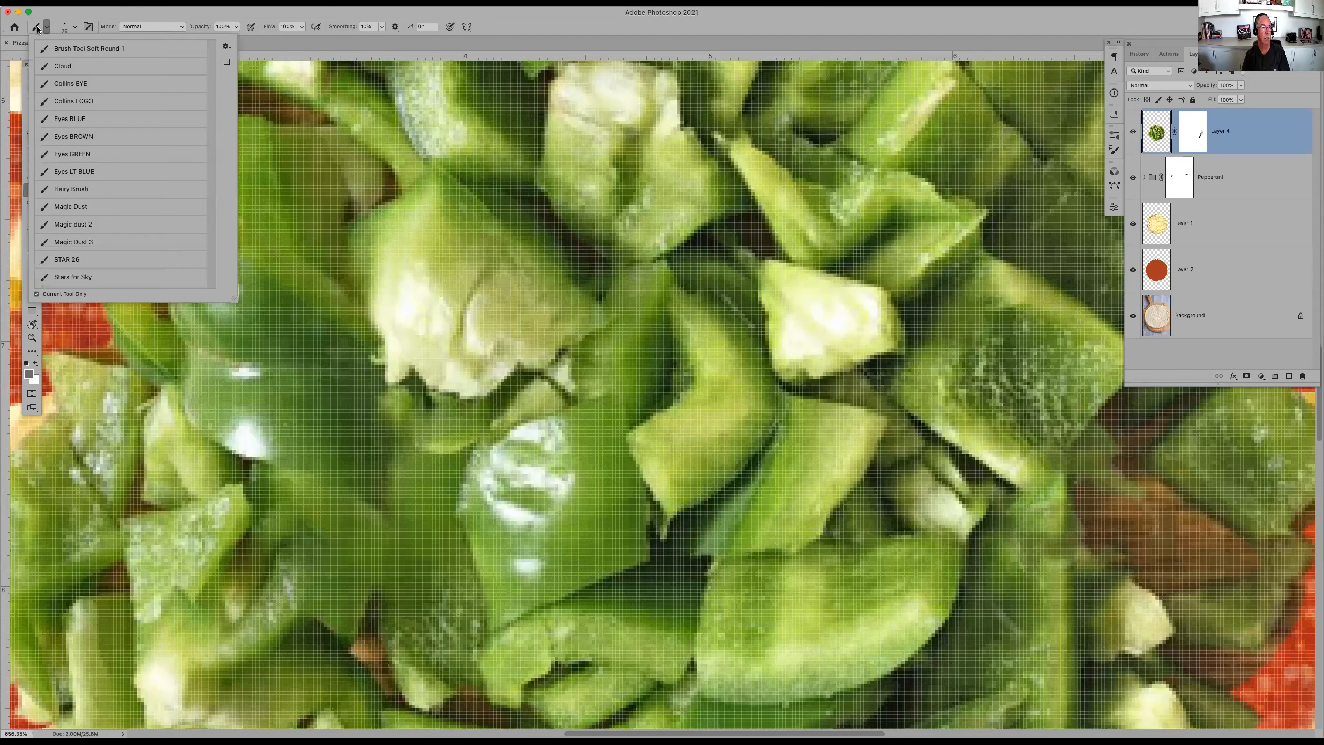
left_click(99, 48)
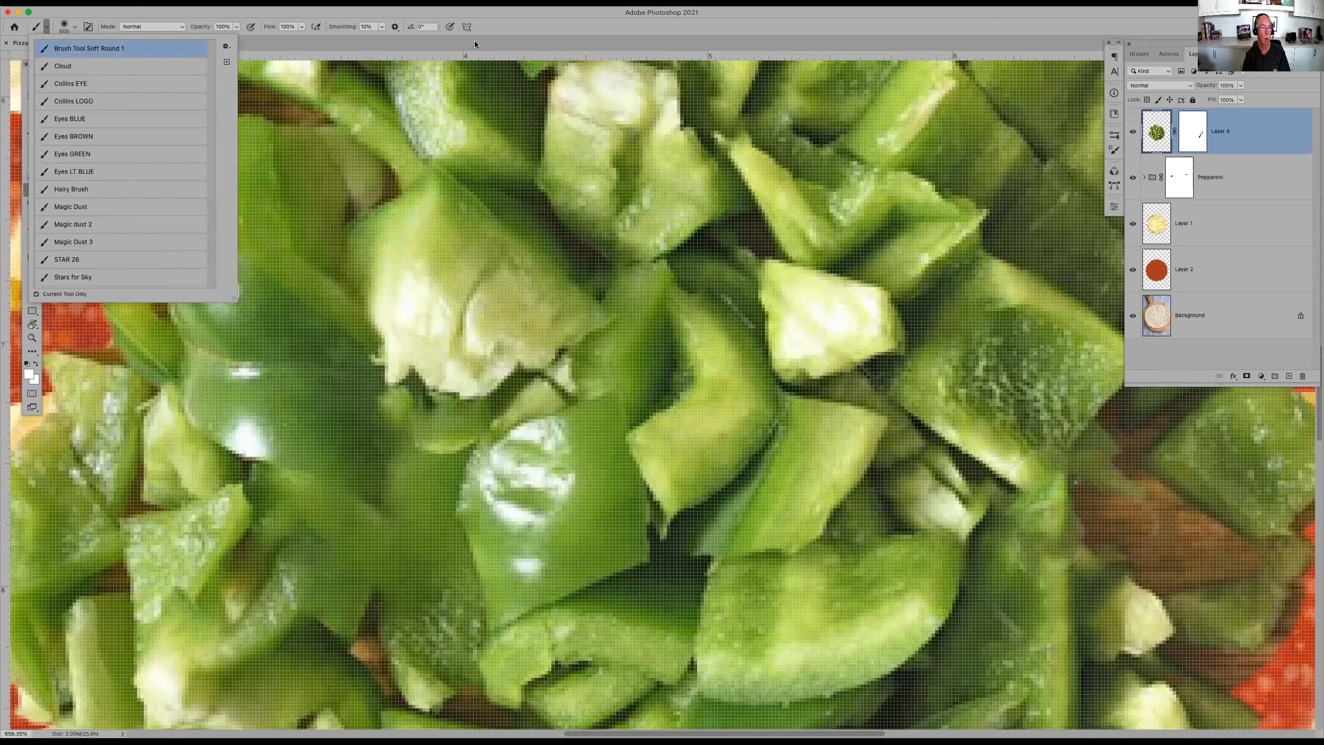
left_click(528, 32)
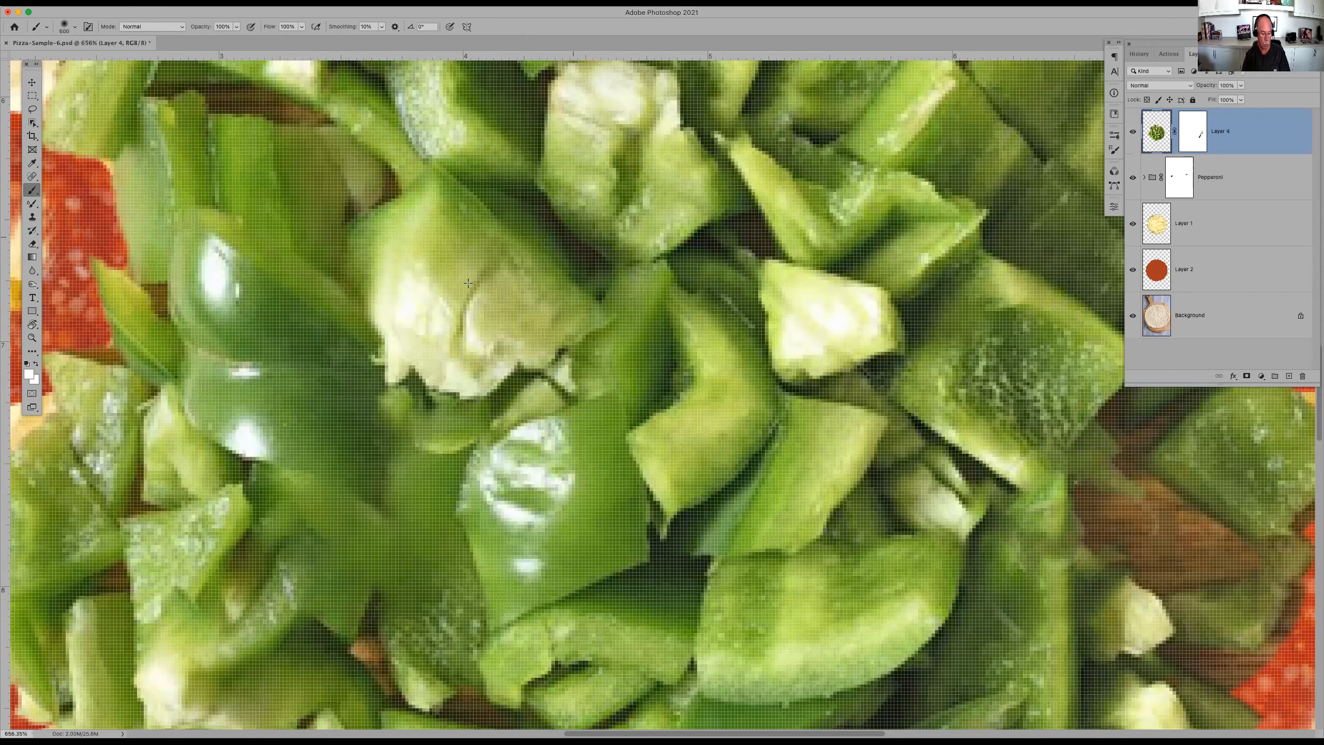
- Set the foreground color back to neutral gray with a Lab lightness of 50
left_click(29, 375)
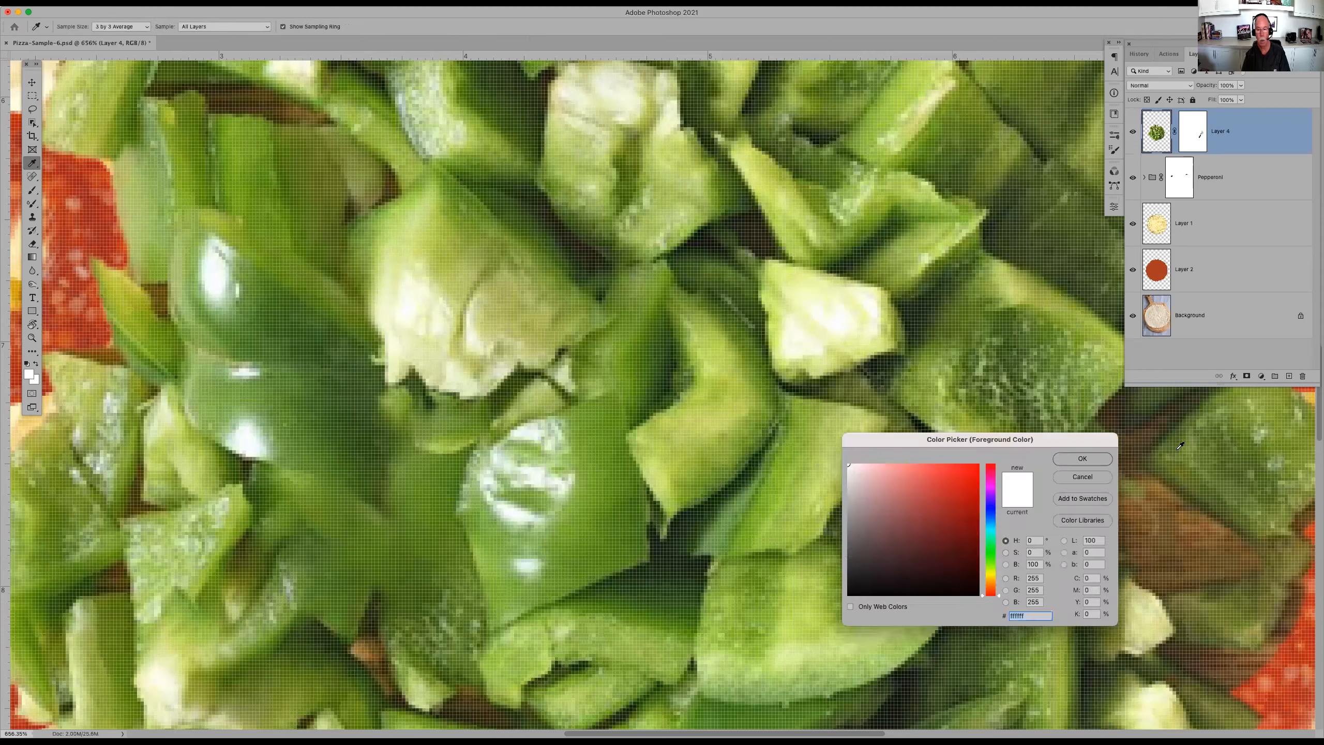
left_click(1096, 540)
type("50")
key("Return")
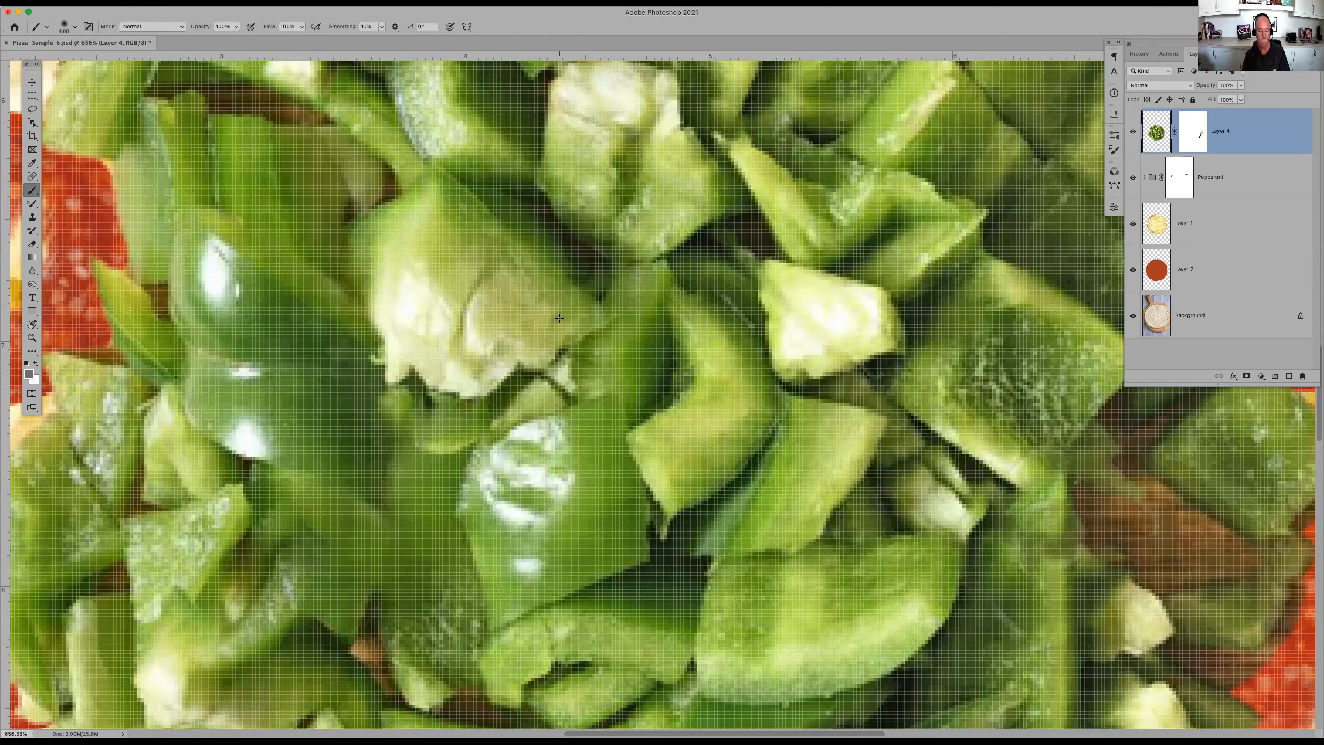
- Reduce the soft round brush size to 25
key("bracketleft")
key("bracketleft")
key("bracketleft")
key("bracketleft")
key("bracketleft")
key("bracketleft")
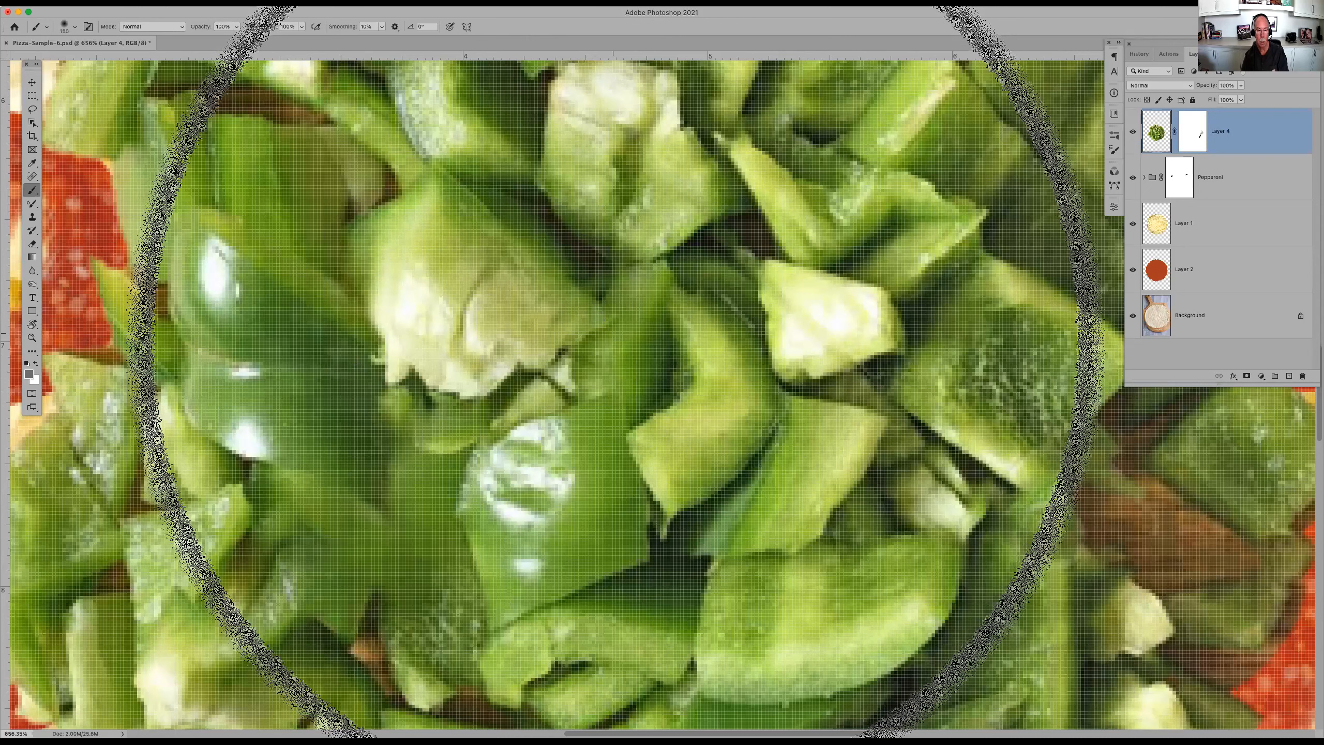
key("bracketleft")
key("bracketleft")
key("bracketleft")
key("bracketleft")
key("bracketleft")
key("bracketleft")
key("bracketleft")
key("bracketleft")
key("bracketleft")
key("bracketleft")
key("bracketleft")
key("bracketleft")
key("bracketleft")
key("bracketleft")
key("bracketleft")
key("bracketleft")
key("bracketleft")
key("bracketleft")
key("bracketleft")
key("bracketleft")
key("bracketright")
key("bracketright")
key("bracketright")
key("bracketright")
key("bracketright")
key("bracketright")
key("bracketright")
key("bracketright")
key("bracketright")
key("bracketright")
key("bracketright")
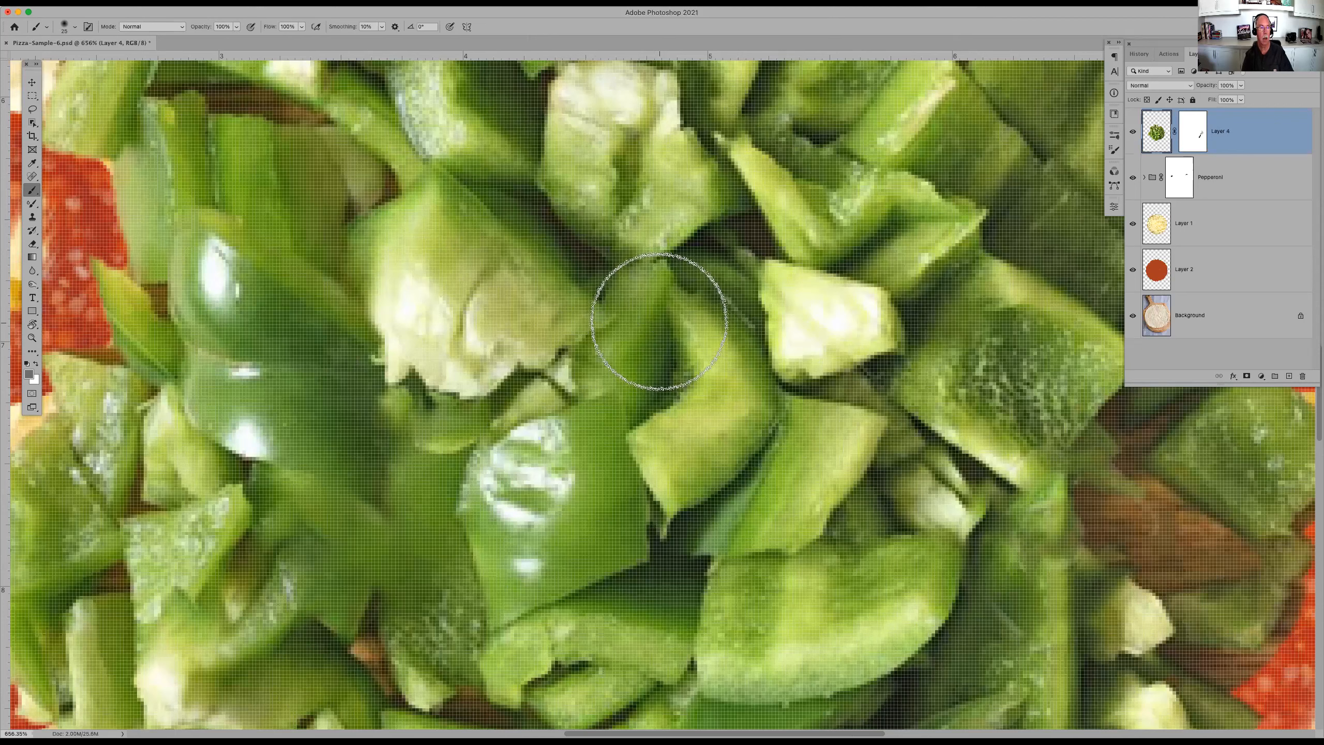
- Try a short gray stroke directly on Layer 4's peppers and undo it
left_click_drag(662, 295, 631, 294)
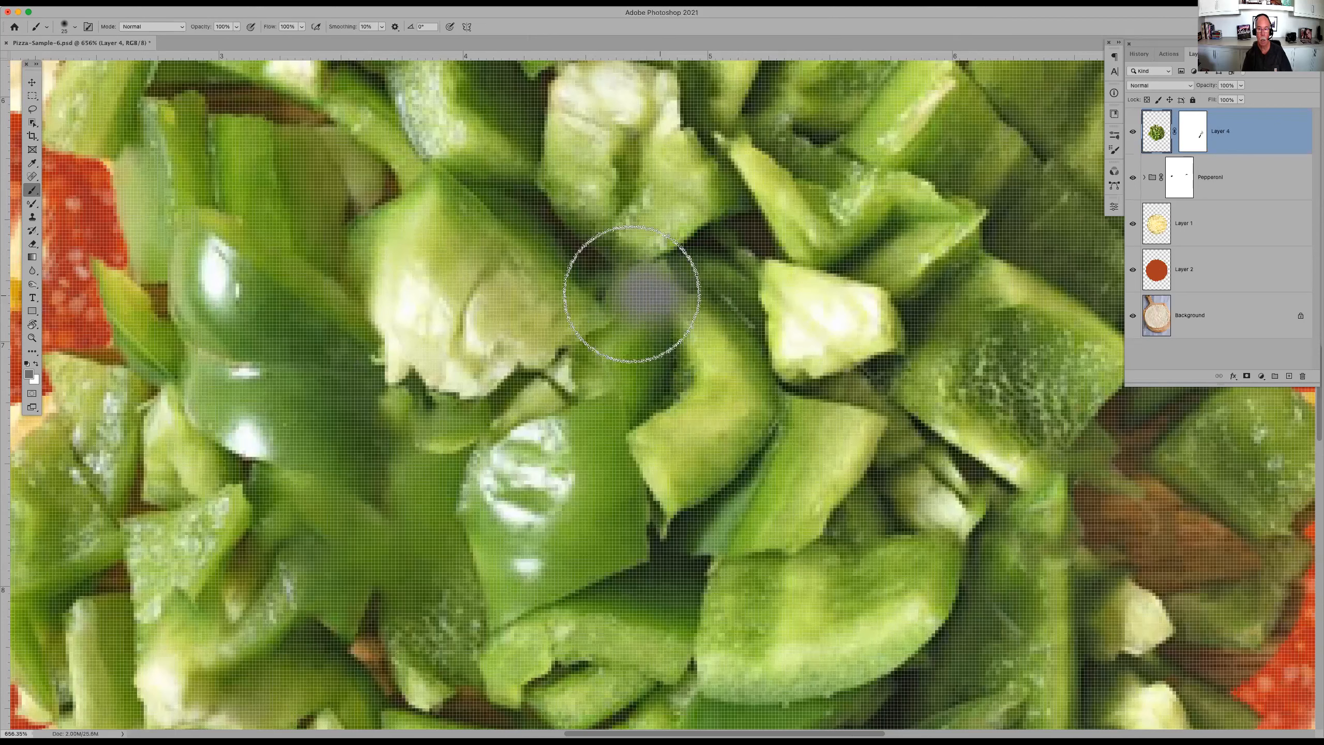
key("super+z")
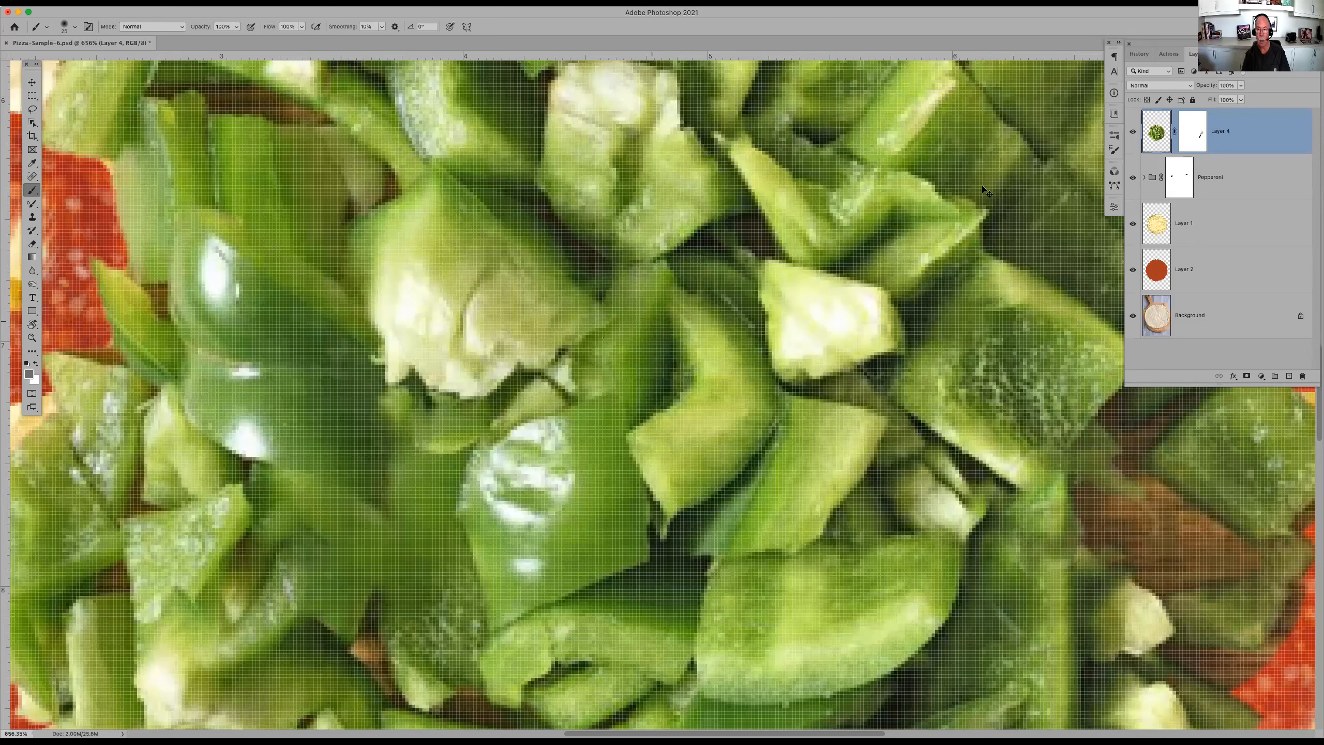
- Target Layer 4's mask, paint a black stroke down through the central peppers, and undo the stroke
left_click_drag(1195, 125, 1194, 127)
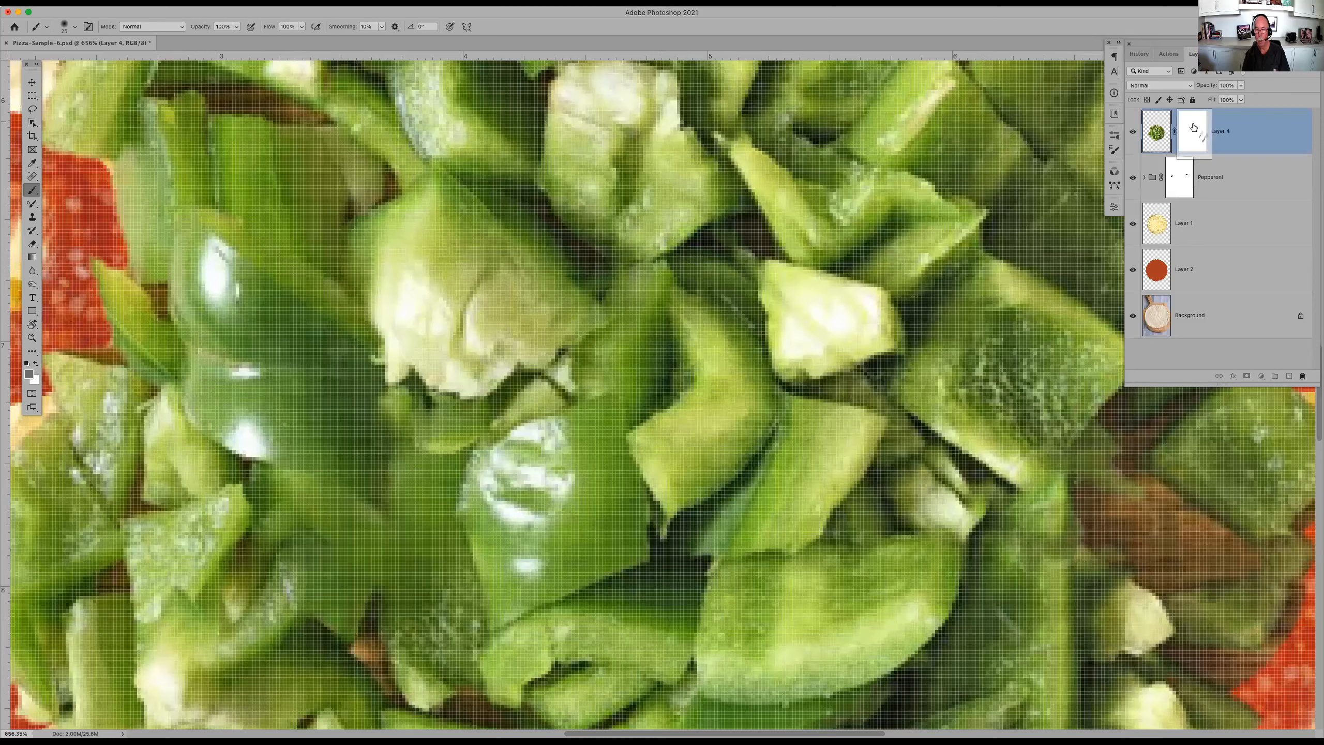
left_click(1193, 125)
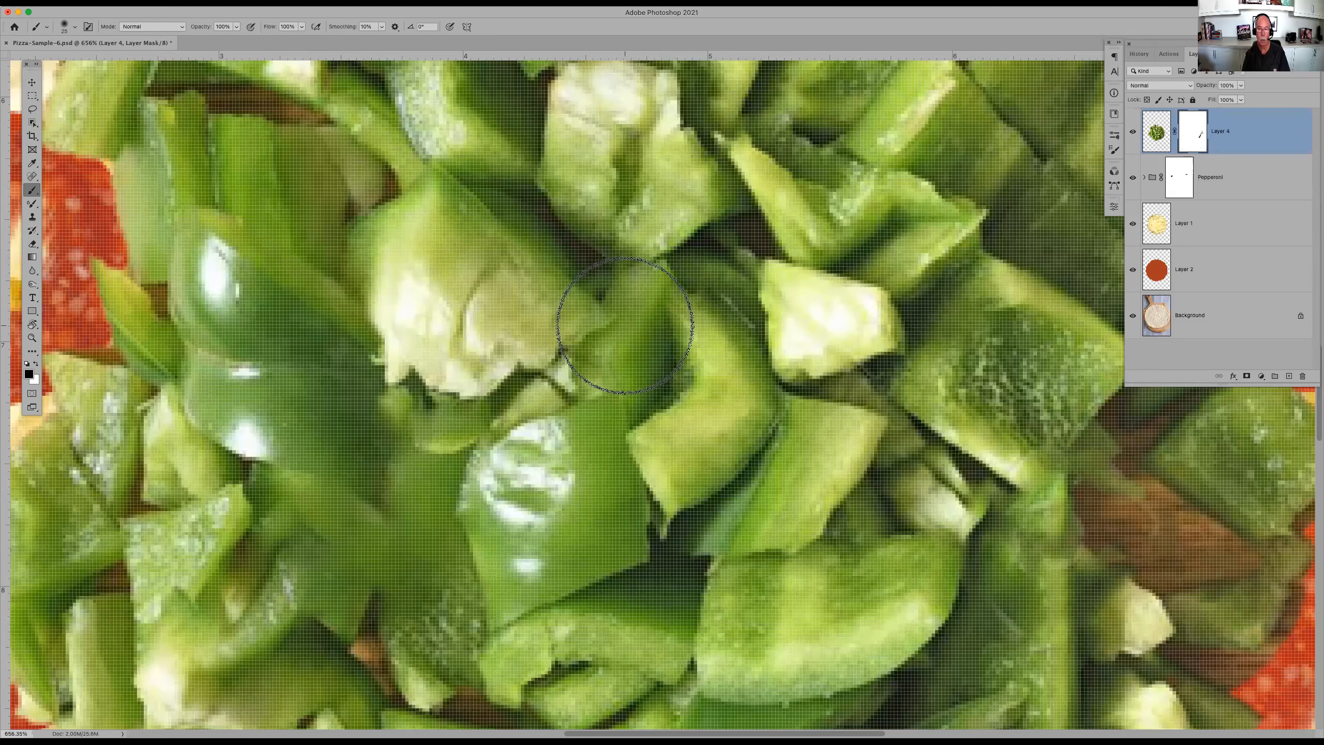
mouse_move(623, 327)
left_mouse_down()
mouse_move(597, 341)
mouse_move(620, 343)
mouse_move(614, 495)
left_mouse_up()
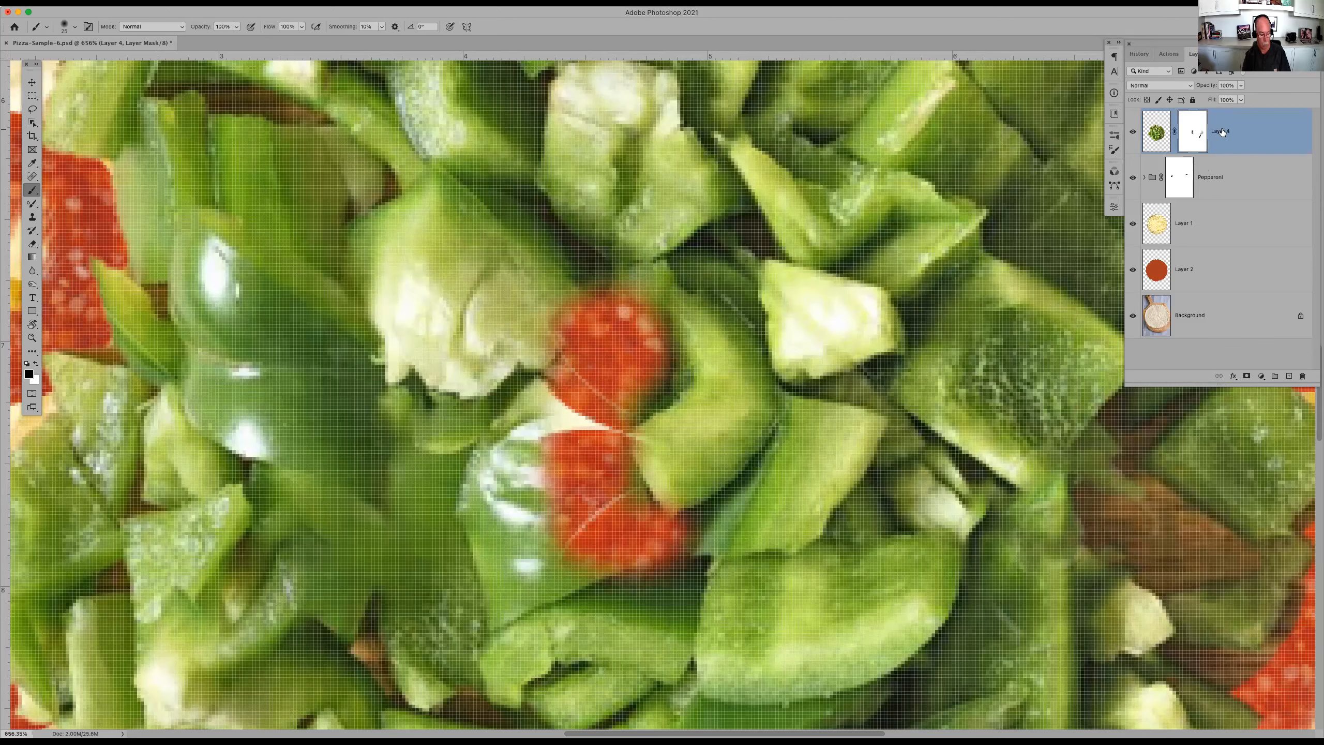
key("super+z")
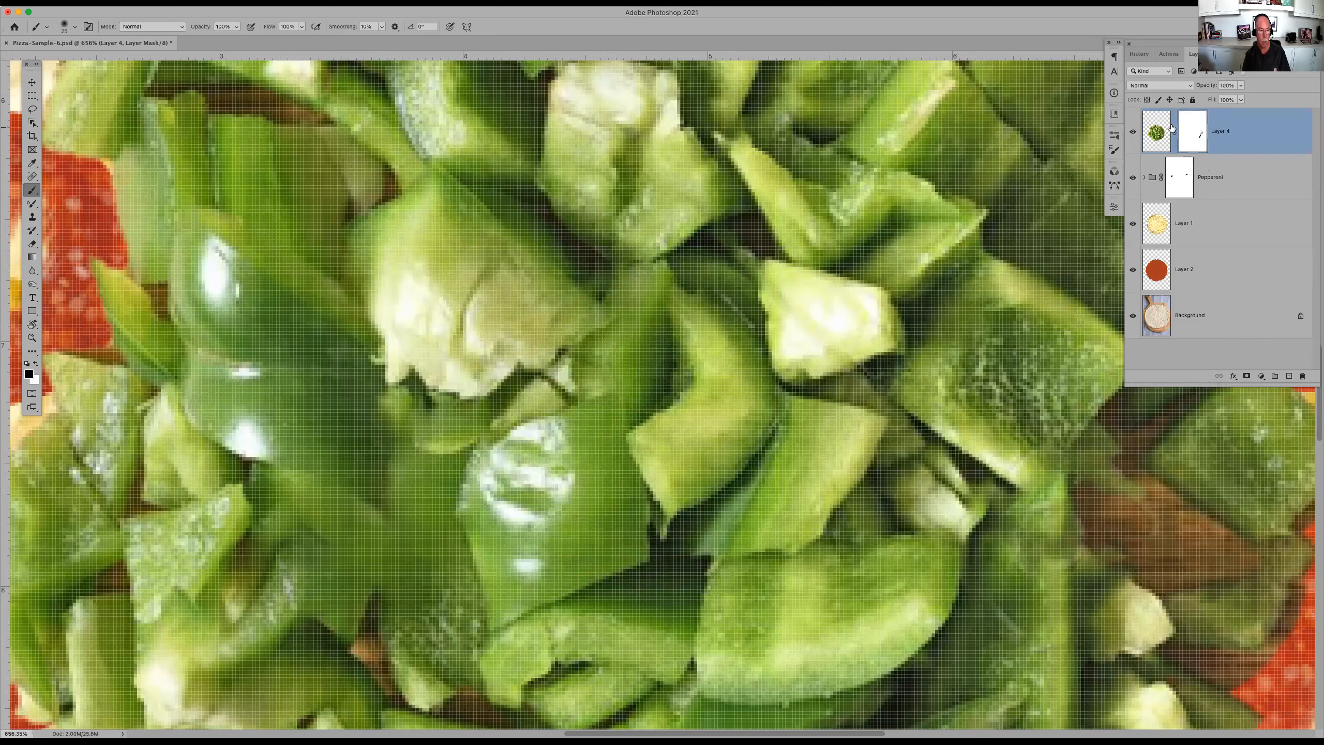
- Set the mask paint to gray with a Lab lightness of 50 and brush over the central peppers to make them semi-transparent
left_click(29, 376)
left_click(1103, 539)
type("50")
key("Return")
left_click(532, 282)
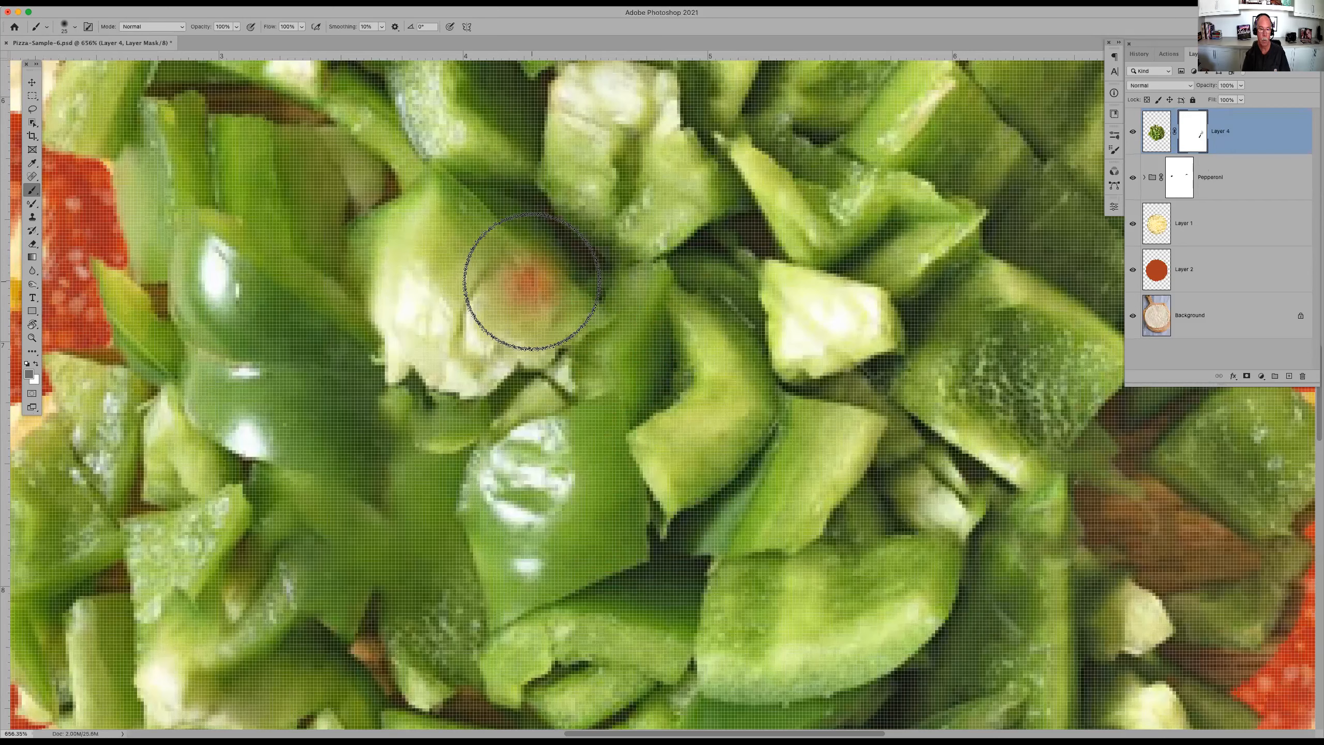
mouse_move(532, 282)
left_mouse_down()
mouse_move(485, 382)
mouse_move(419, 461)
mouse_move(336, 493)
mouse_move(625, 526)
mouse_move(765, 495)
mouse_move(594, 396)
left_mouse_up()
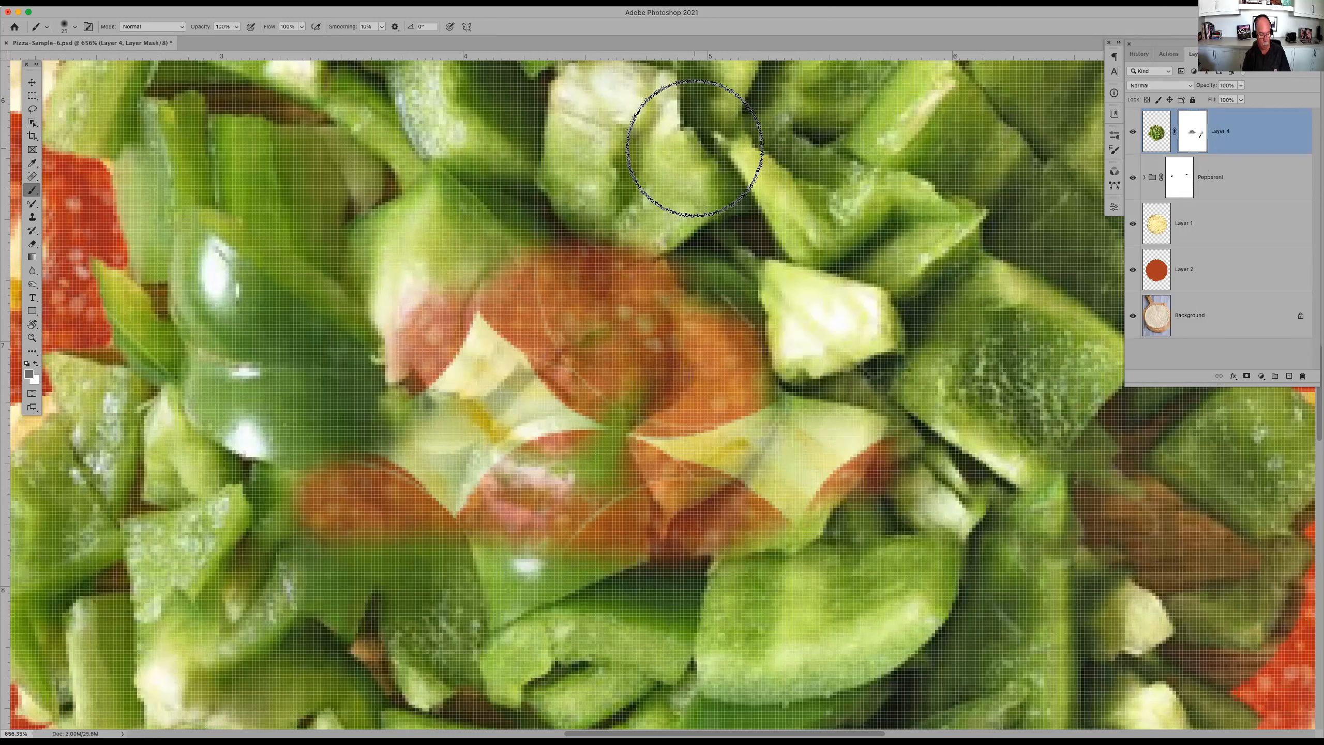
- Reset the mask paint to black and brush a band across the peppers just above the gray-painted area to hide them fully
key("d")
key("x")
left_click_drag(681, 176, 498, 223)
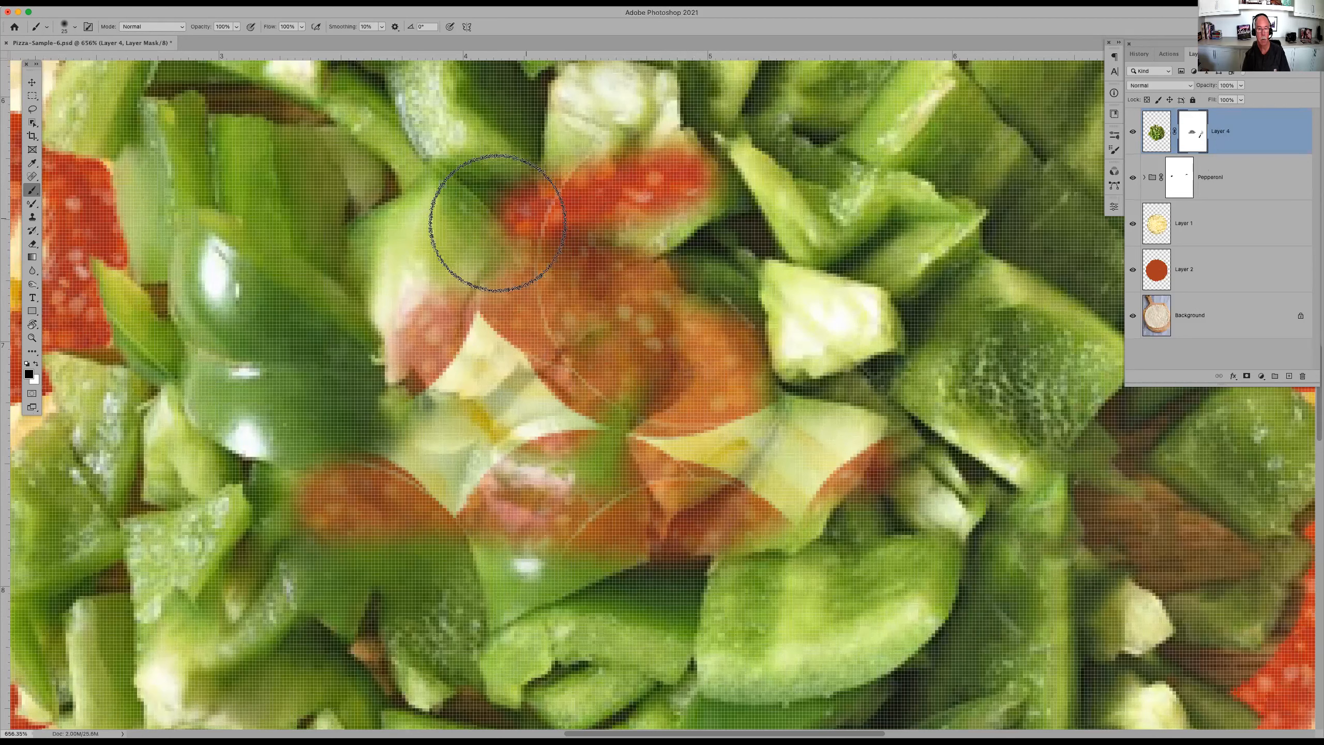
mouse_move(498, 223)
left_mouse_down()
mouse_move(857, 257)
mouse_move(730, 243)
mouse_move(814, 198)
left_mouse_up()
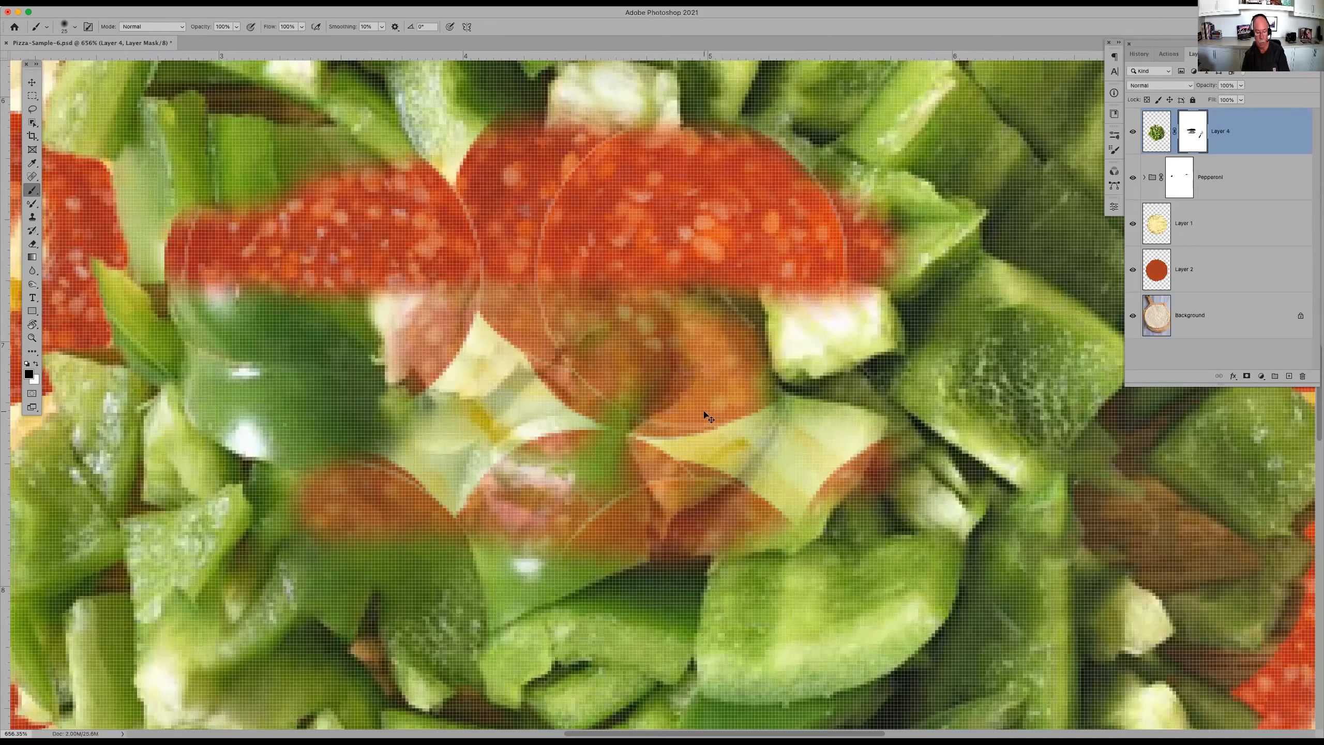
- Review the masked peppers in the wider pizza and close Pizza-Sample-6.psd without saving the changes
key("super+minus")
key("super+minus")
key("super+minus")
key("super+minus")
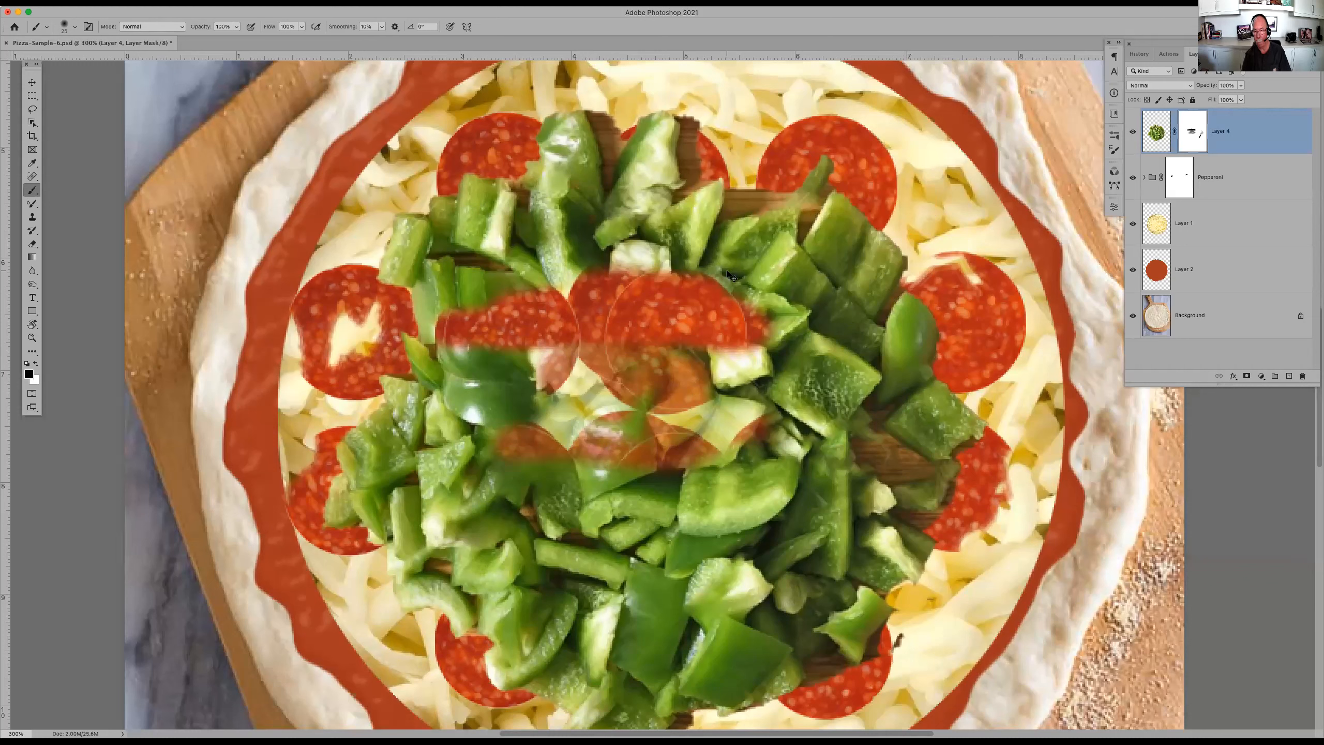
key("super+w")
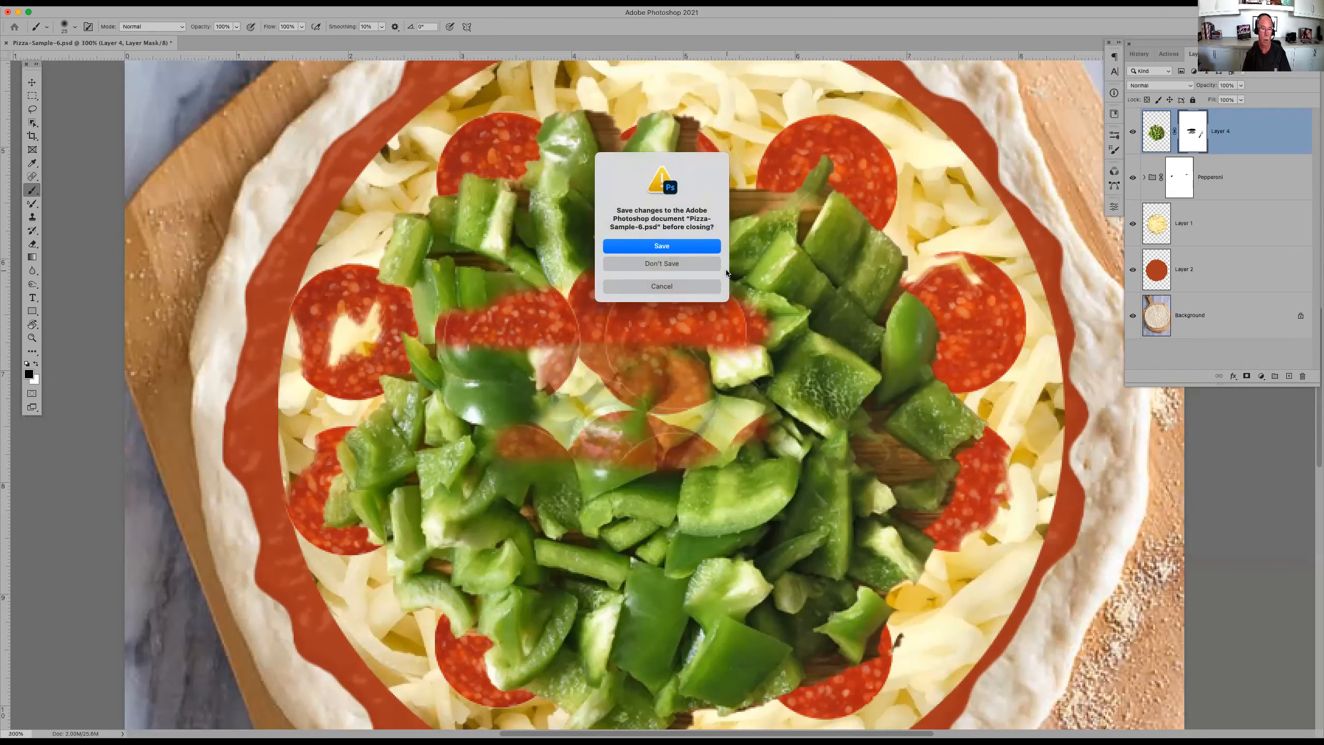
left_click(685, 263)
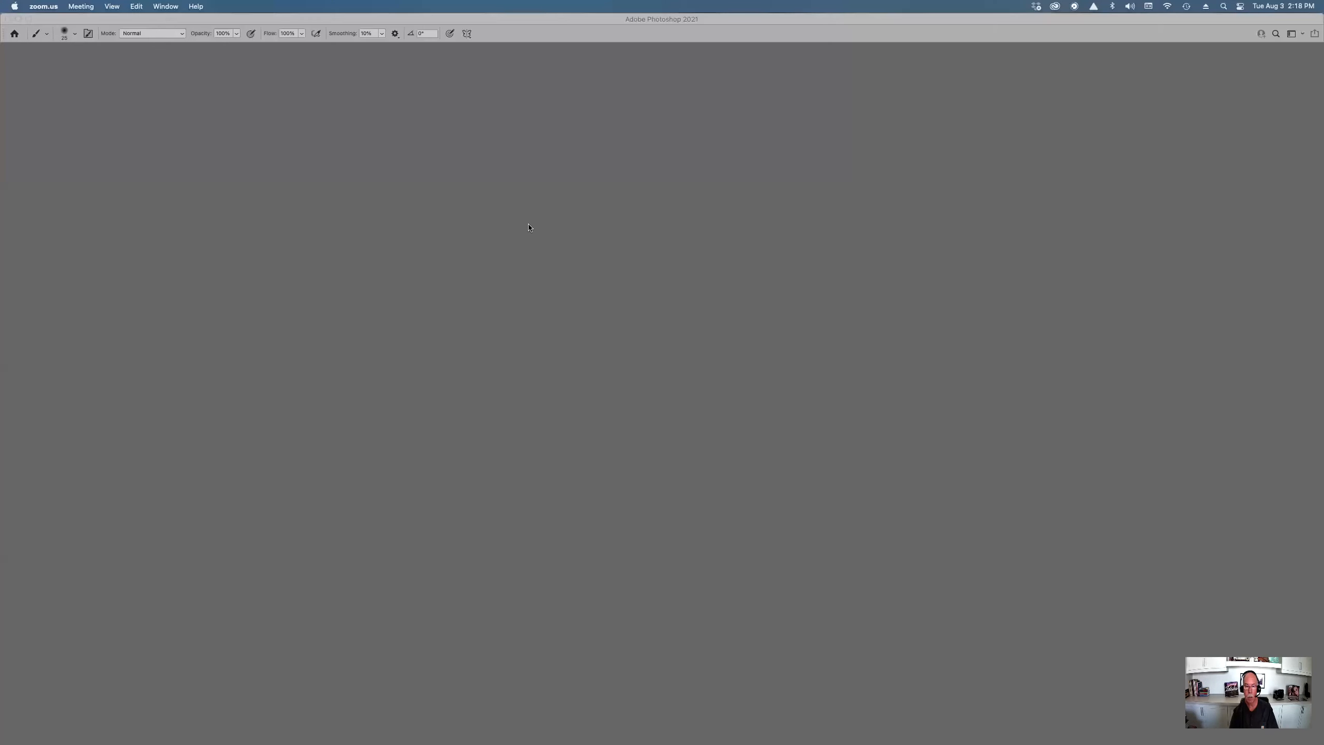
- Switch to Adobe Bridge, preview the WCS flyer image in the August folder, and return to the first Eagles_Feb photos
key("super+Tab")
key("super+Tab")
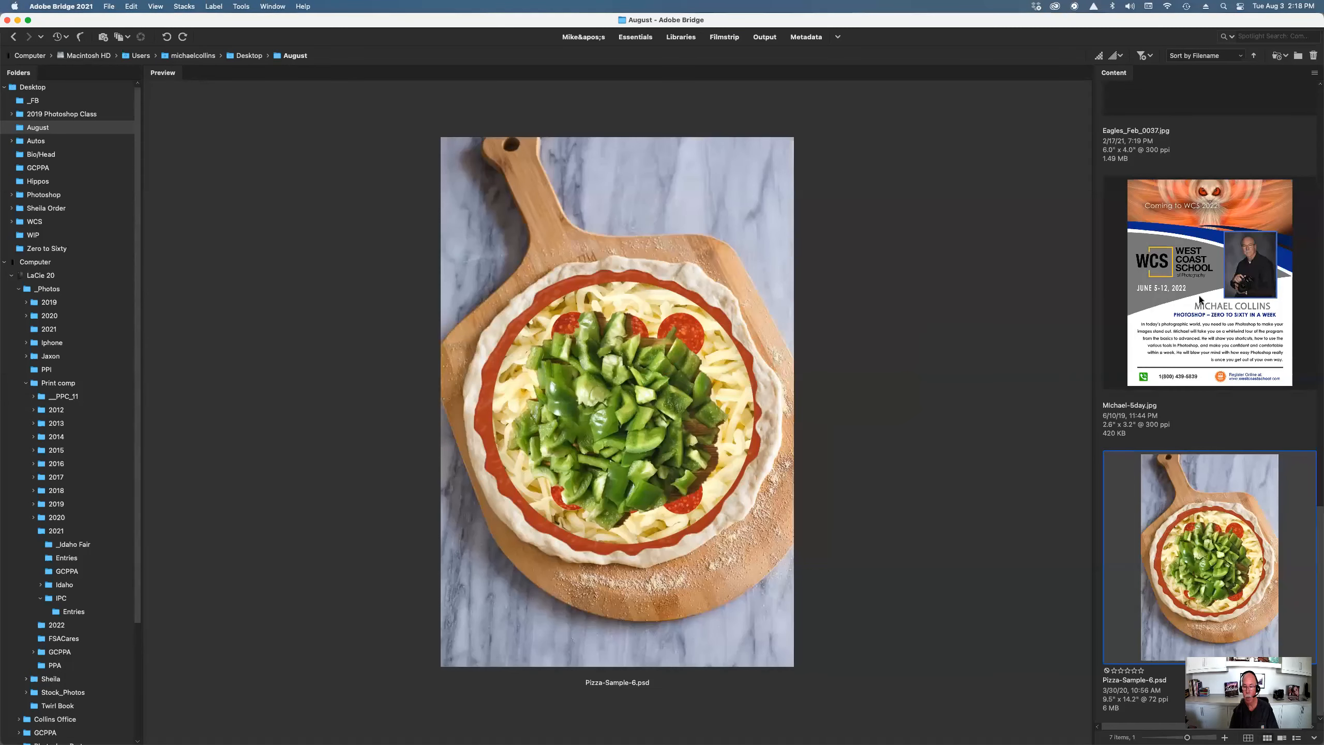
left_click(1200, 299)
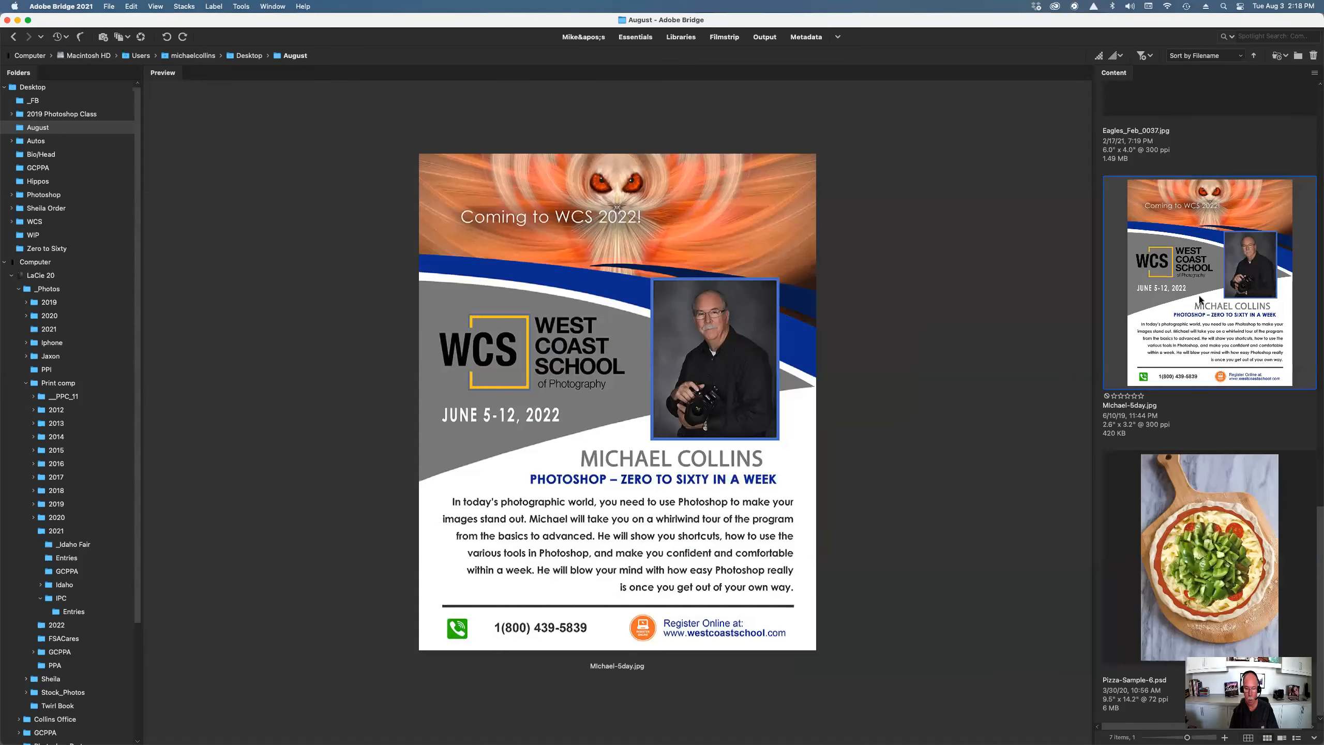
scroll(1200, 298, "up", 10)
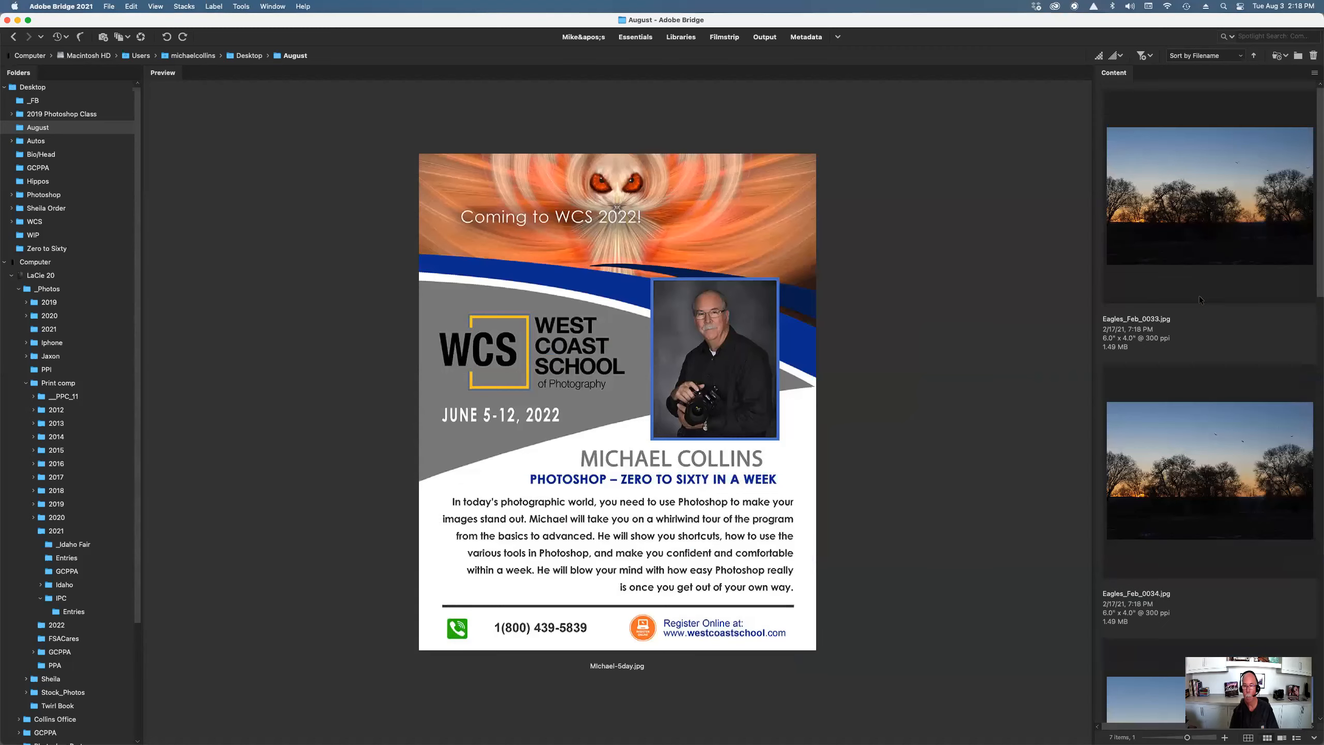
- Preview the Eagles_Feb photos one after another from Eagles_Feb_0033.jpg to Eagles_Feb_0037.jpg
left_click(1200, 220)
scroll(1195, 235, "down", 5)
scroll(1194, 238, "down", 2)
scroll(1194, 238, "up", 8)
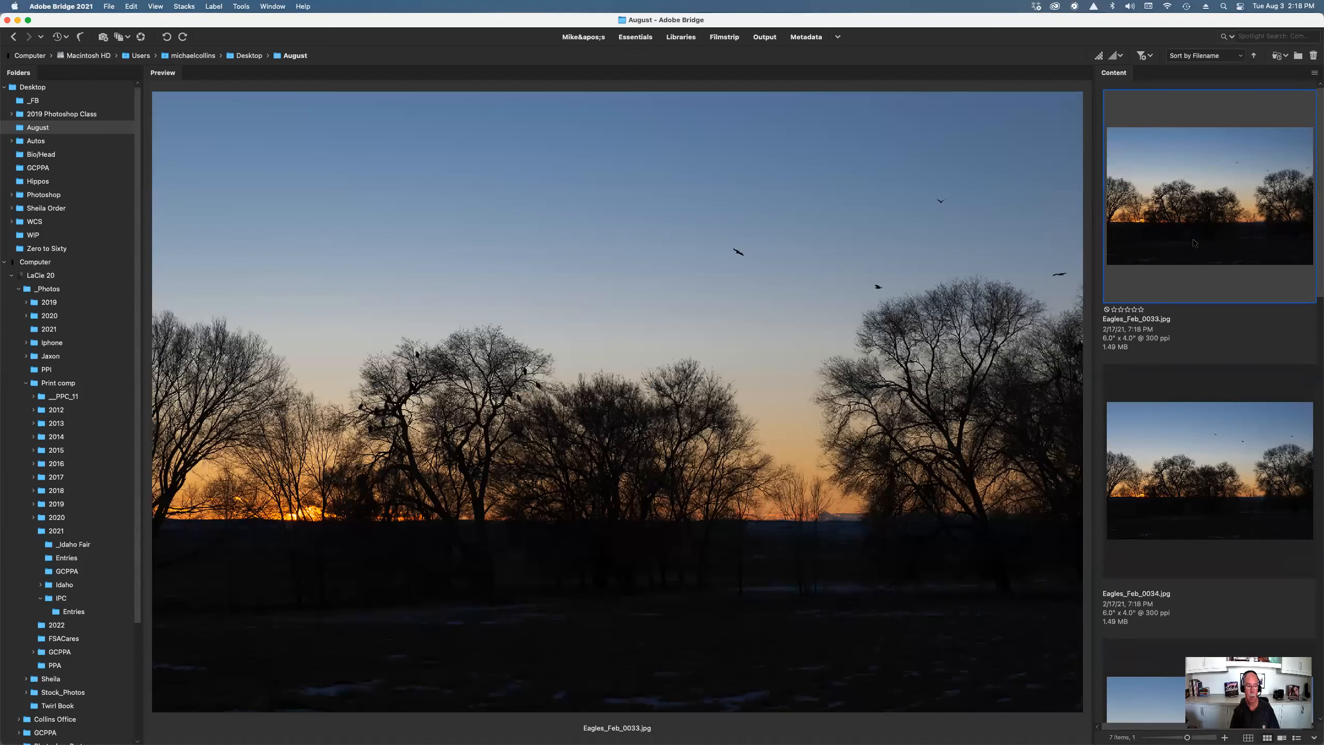
key("Down")
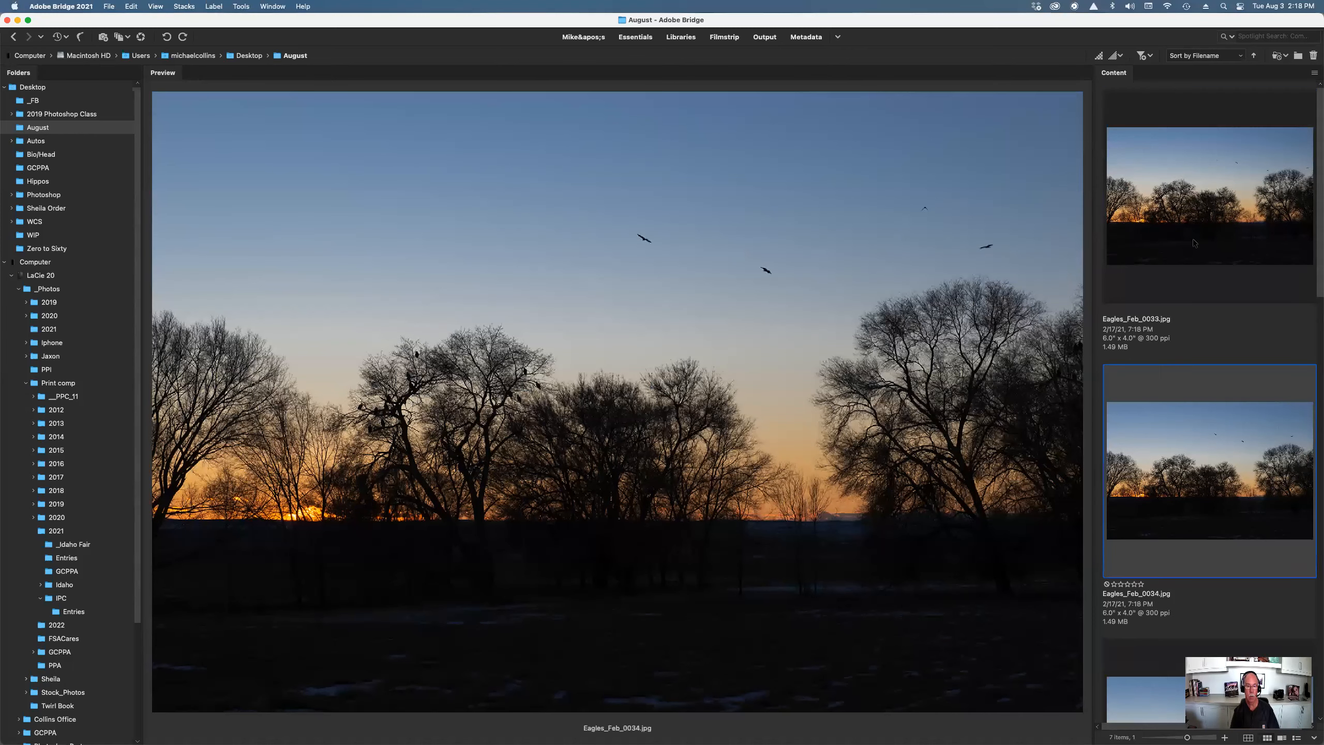
key("Down")
key("Down")
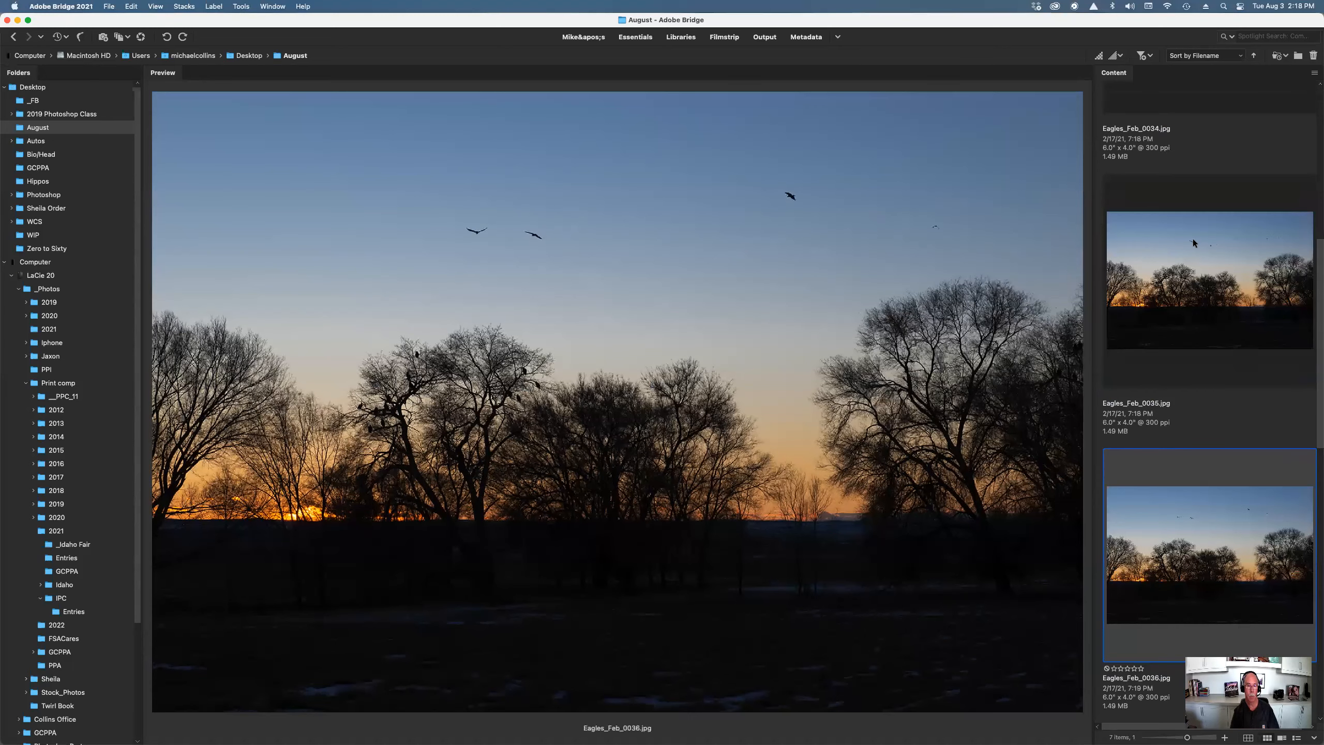
key("Down")
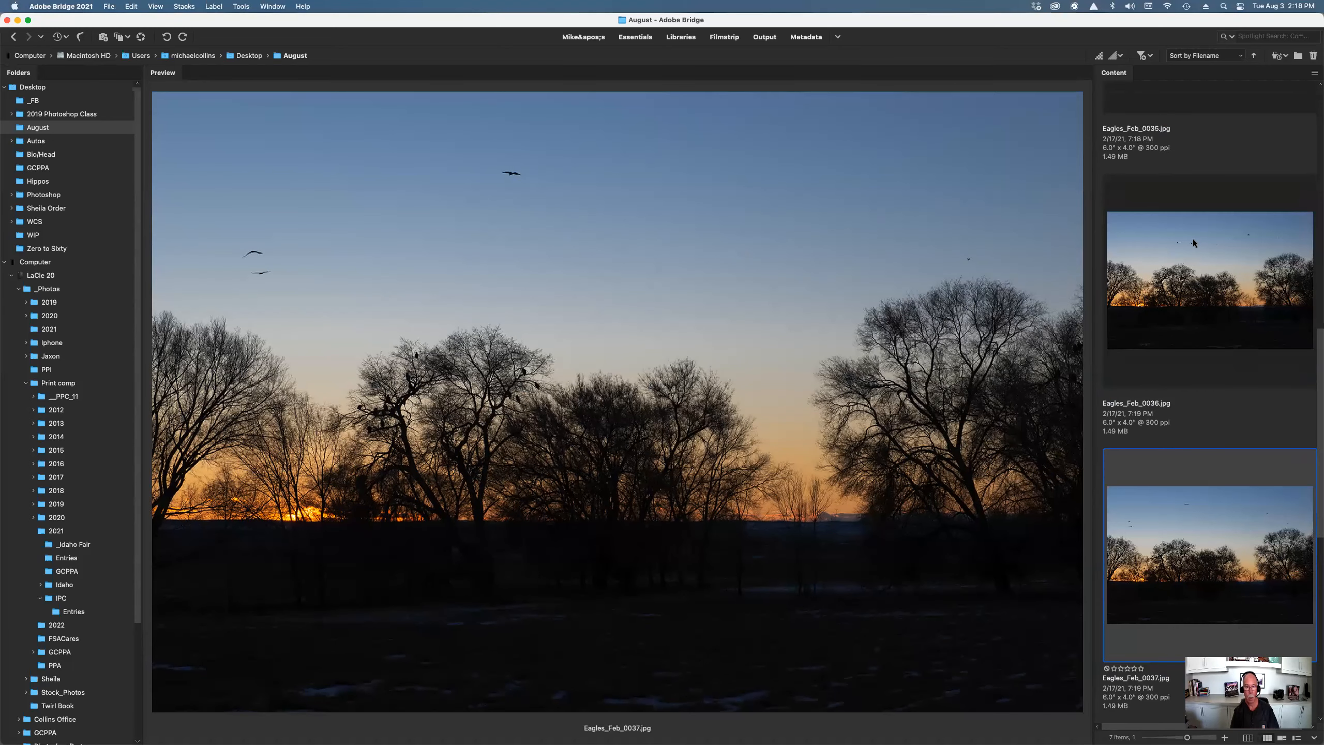
key("Down")
key("Up")
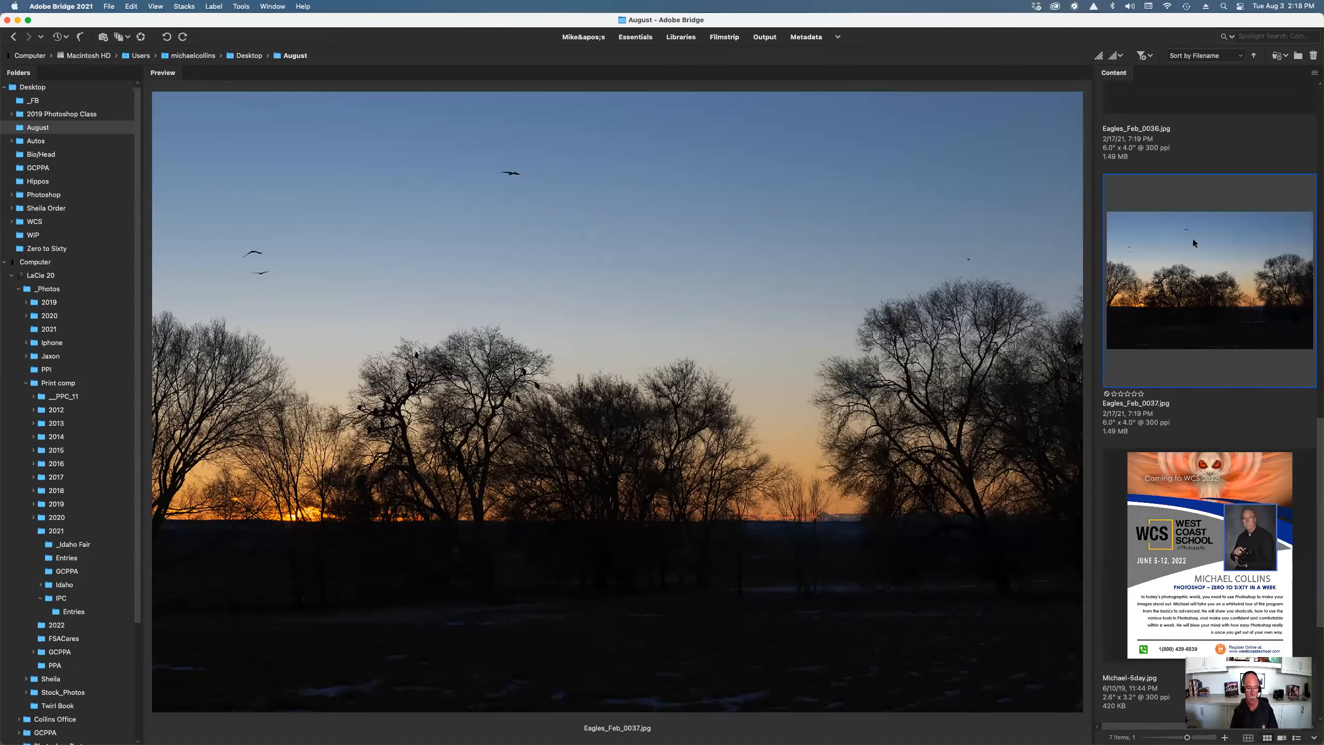
- Load Eagles_Feb_0033 through Eagles_Feb_0037 as layers of one Photoshop document and hide the Eagles_Feb_0033 layer
key("shift+Up")
key("shift+Up")
key("shift+Up")
key("shift+Up")
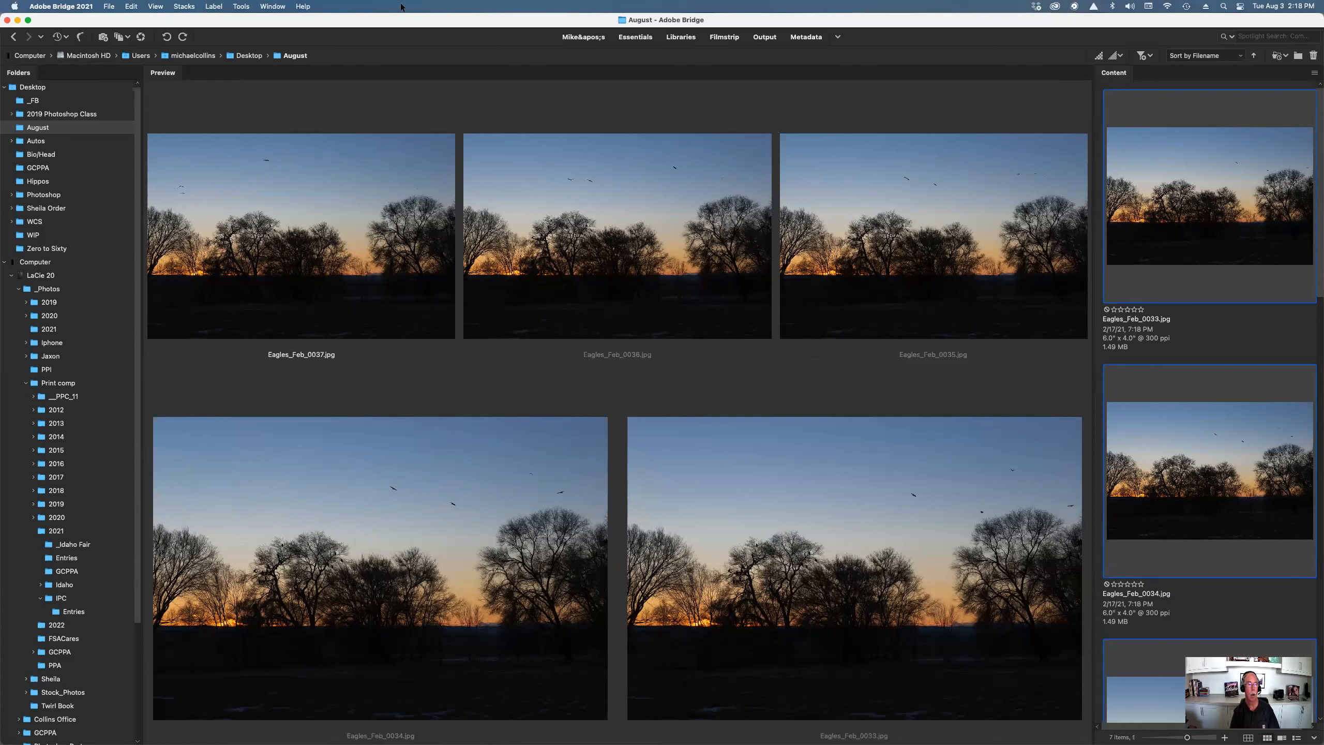
left_click(239, 7)
mouse_move(257, 141)
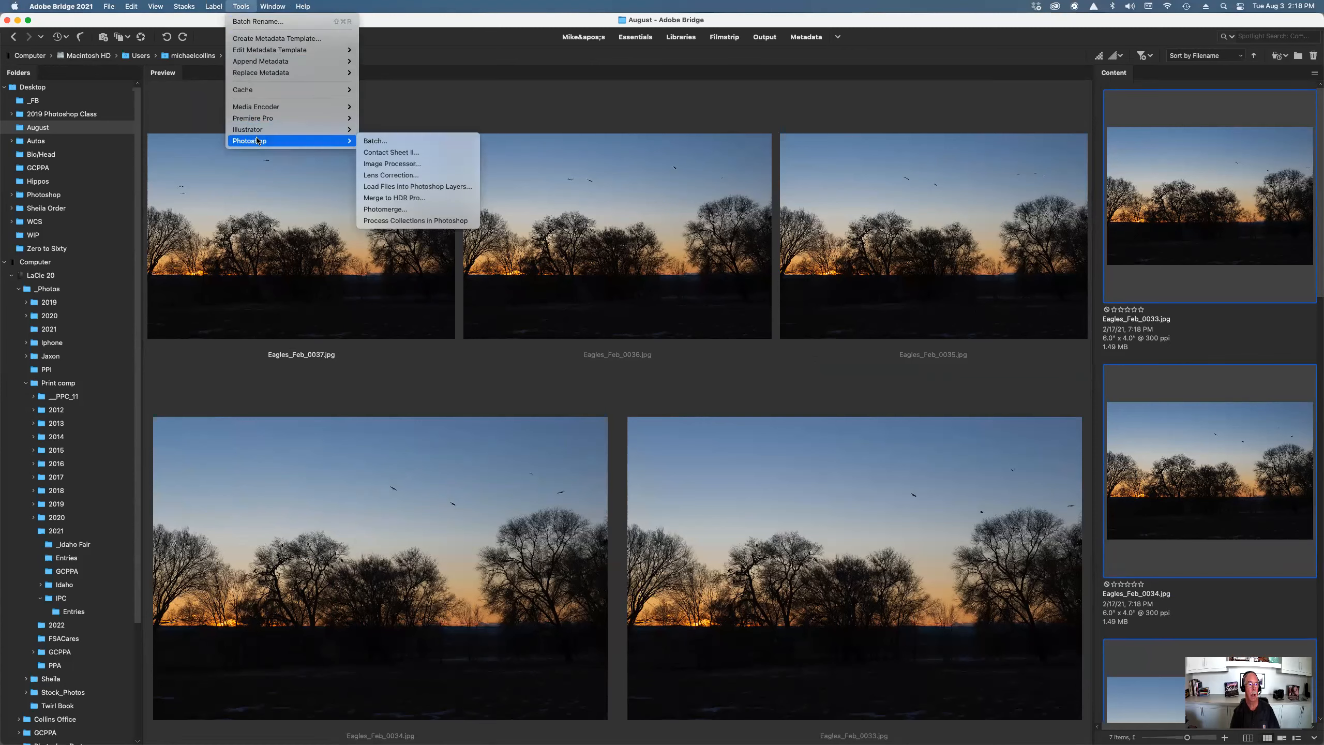
left_click(429, 188)
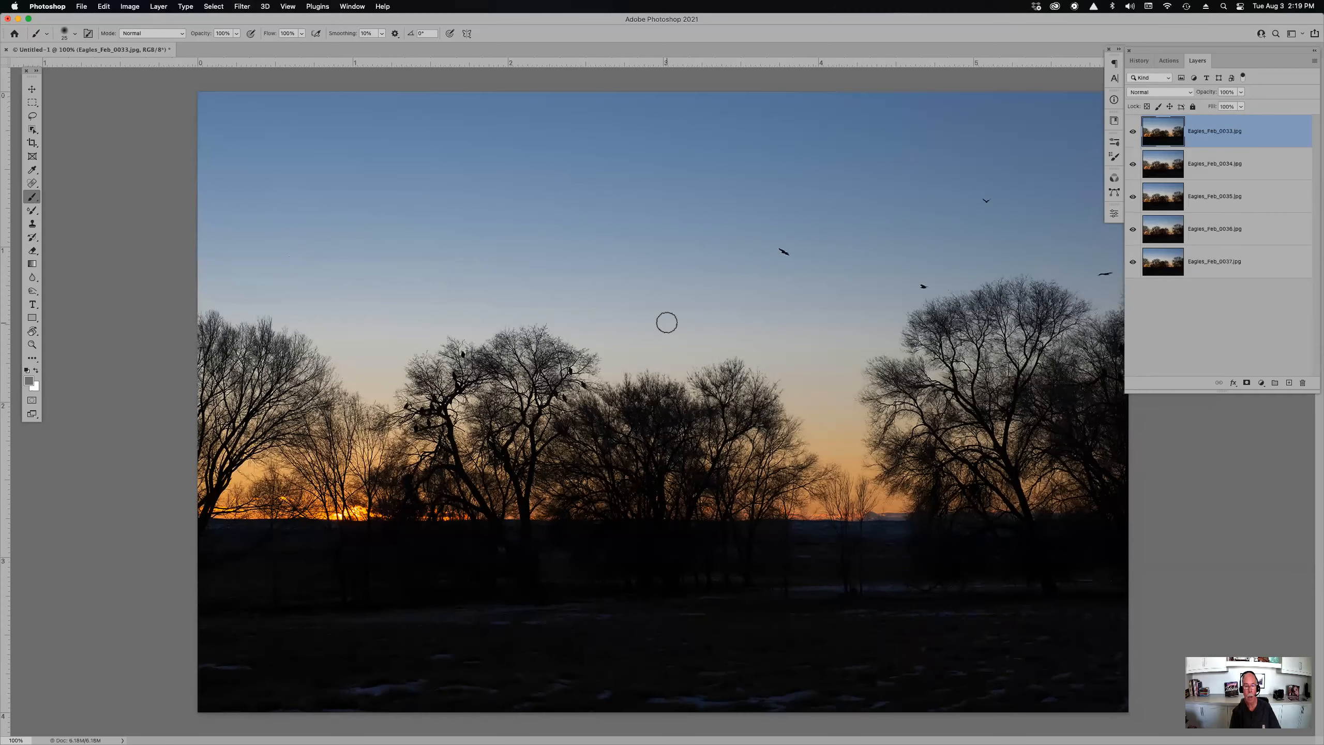
left_click(1132, 132)
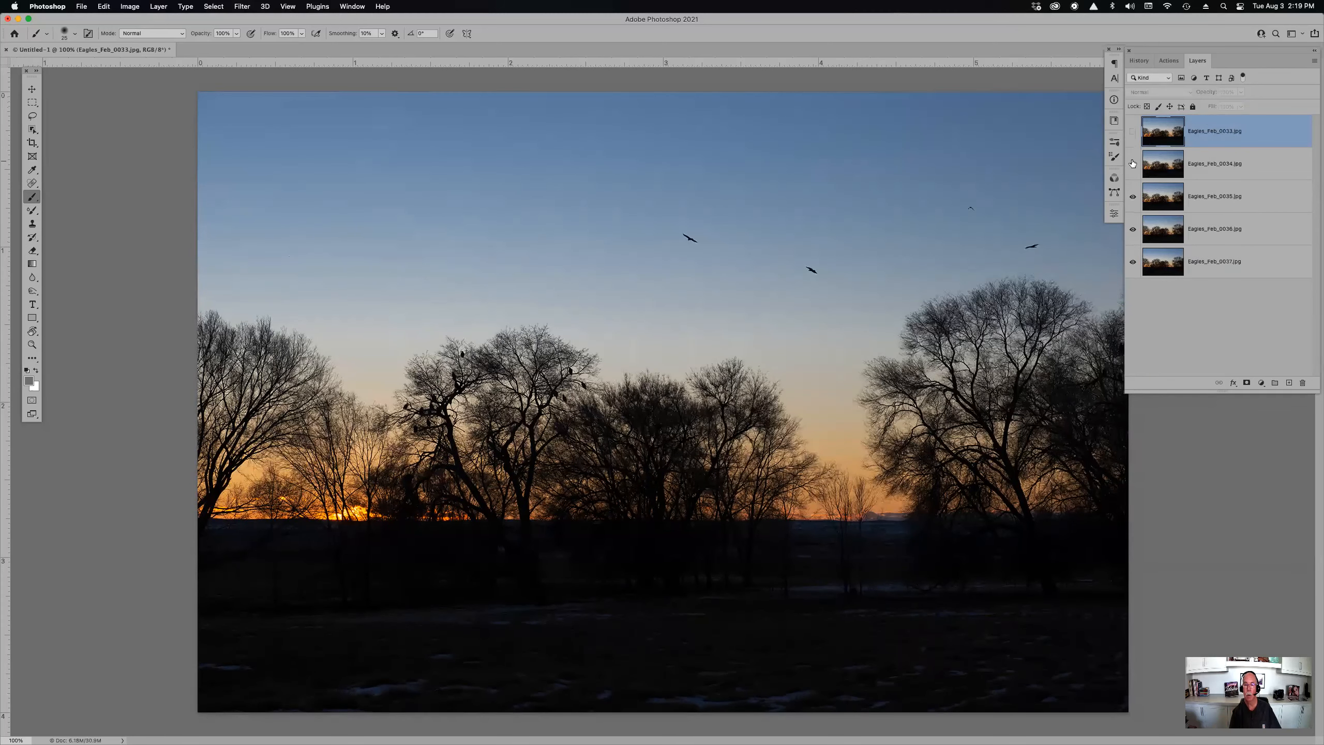
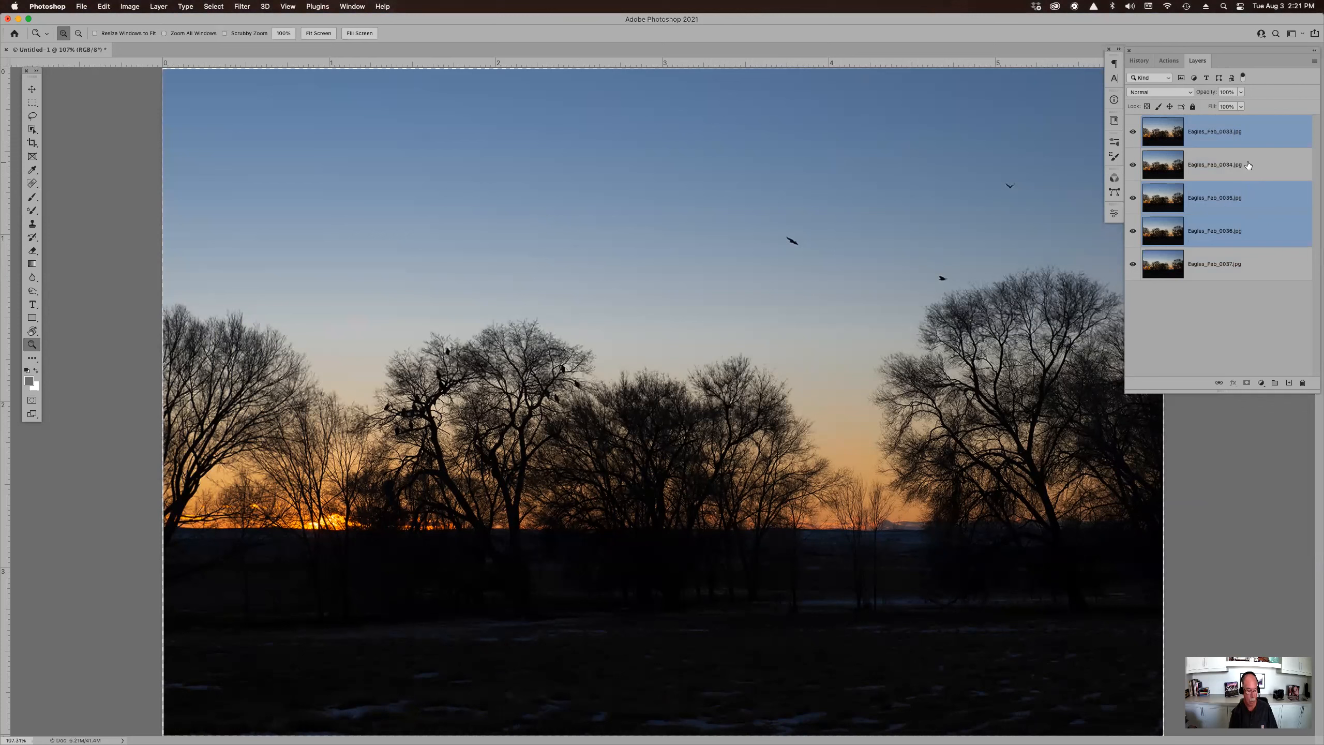
- Set the blend mode of the top four layers, Eagles_Feb_0033 to Eagles_Feb_0036, to Darken
left_click(1248, 165, "super")
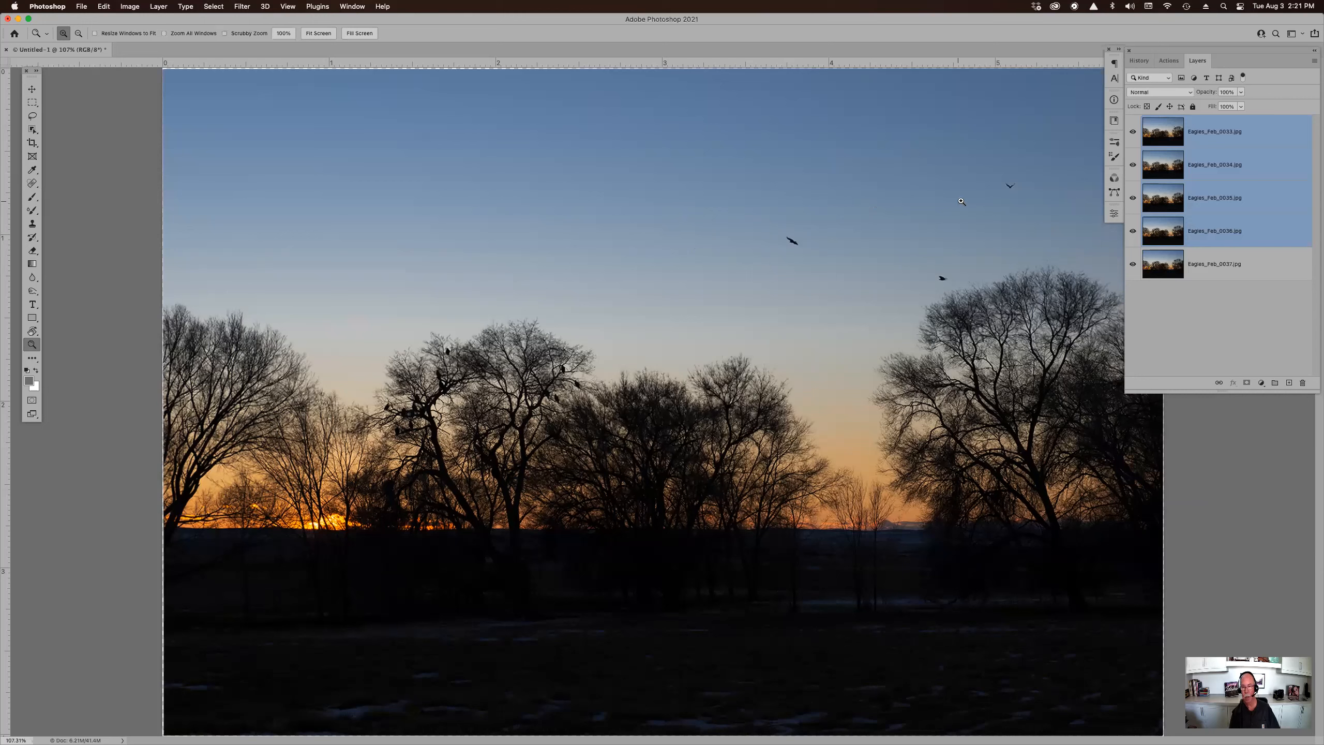
left_click(1188, 92)
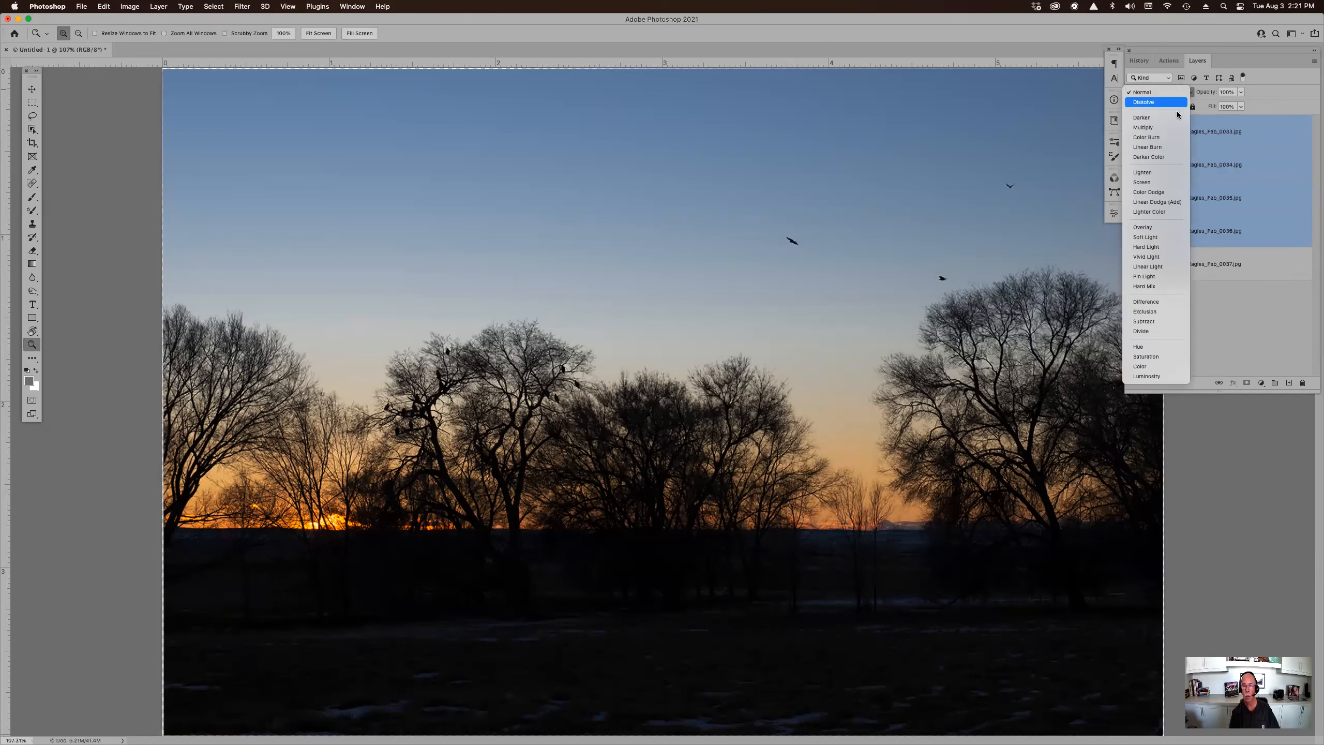
left_click(1176, 118)
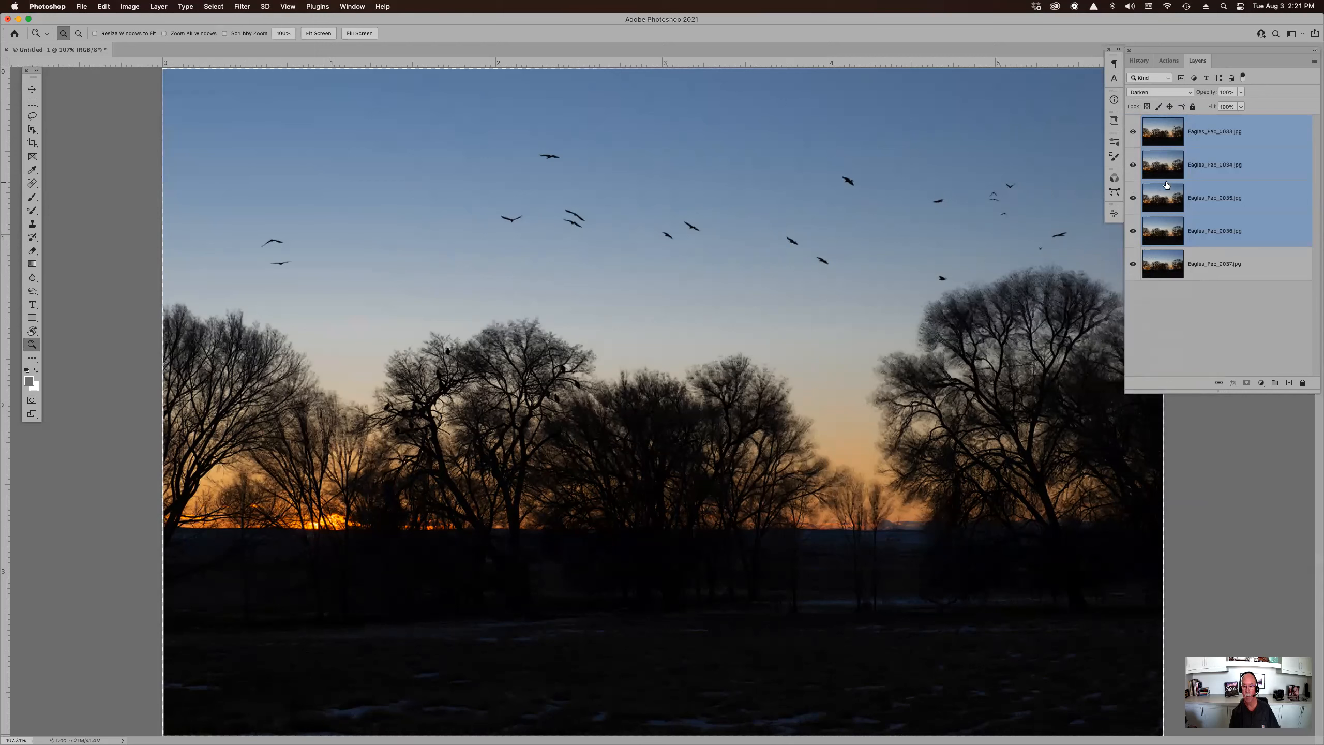
- Examine the two nearly overlapping birds up close and toggle the Eagles_Feb_0034 and 0035 layers to find which contains the upper bird
left_click(1249, 166)
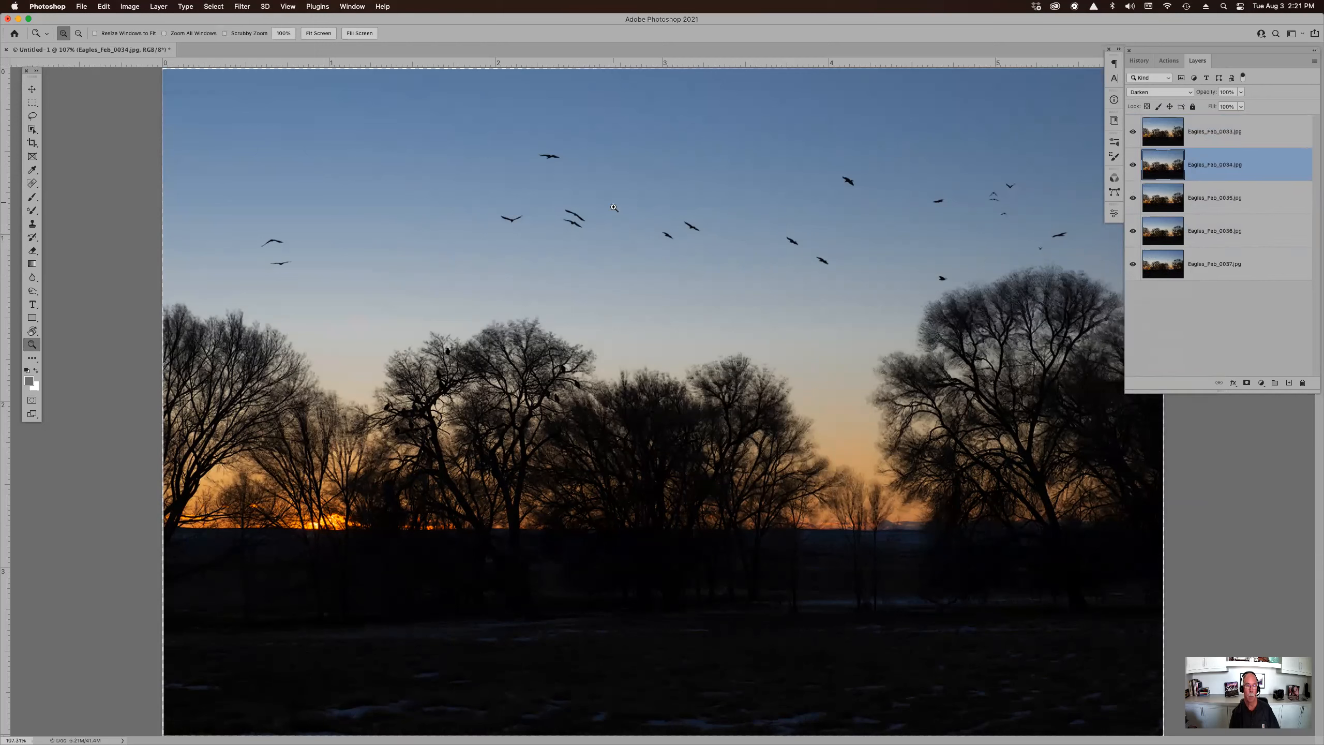
left_click_drag(511, 167, 688, 292)
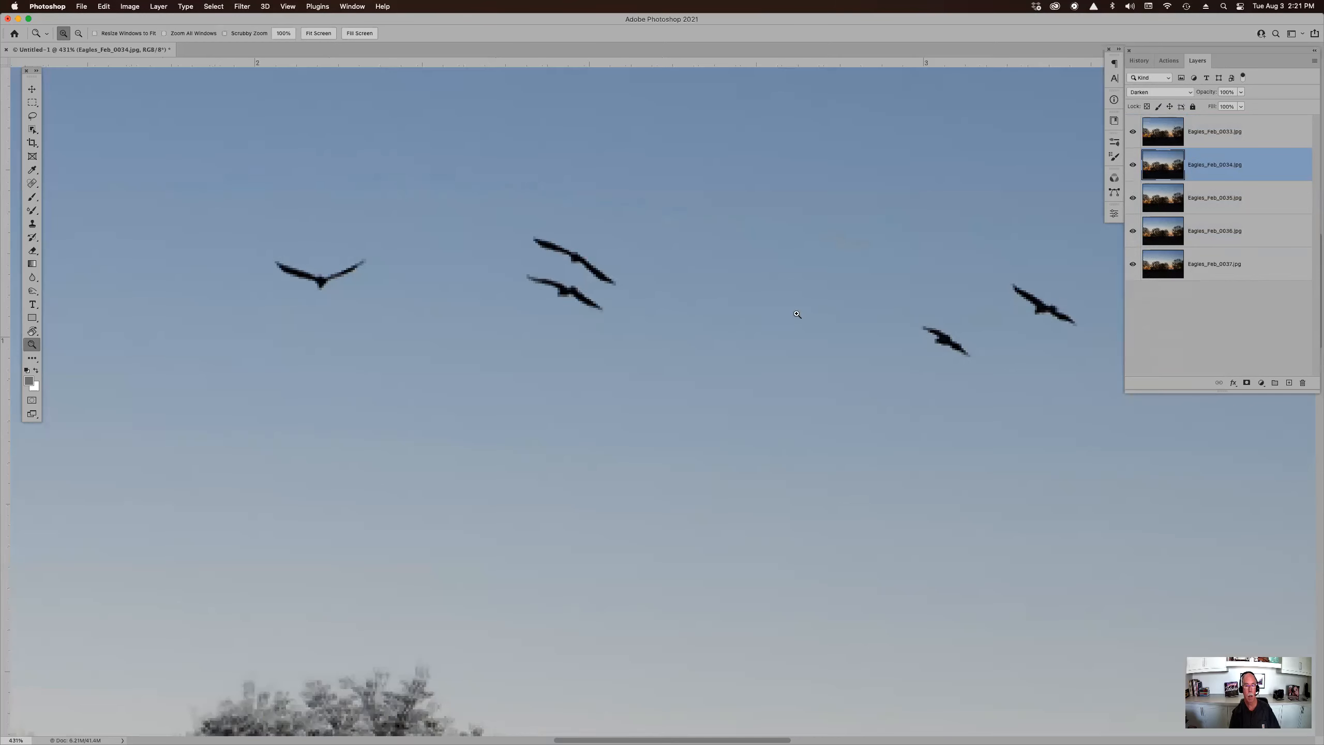
left_click_drag(701, 230, 721, 350)
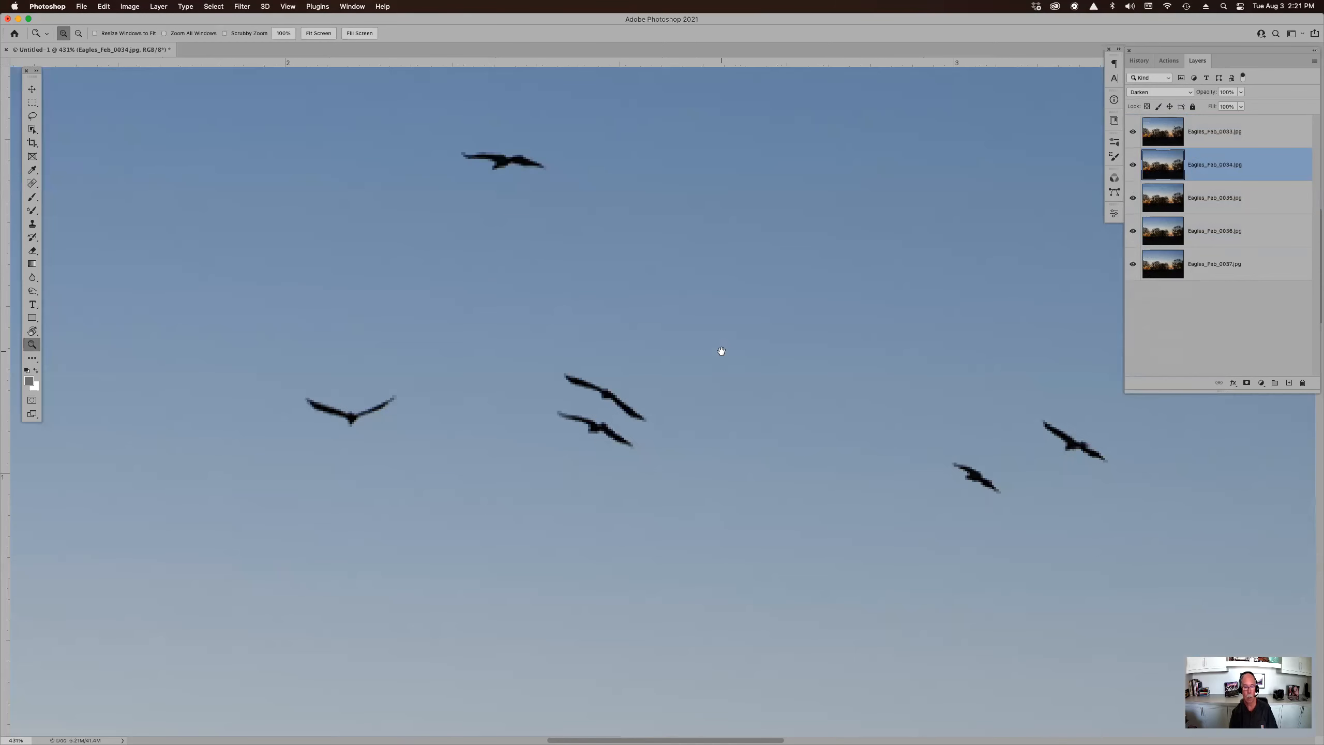
left_click(1134, 165)
left_click(1134, 165)
left_click(1134, 198)
left_click(1134, 198)
left_click(1208, 200)
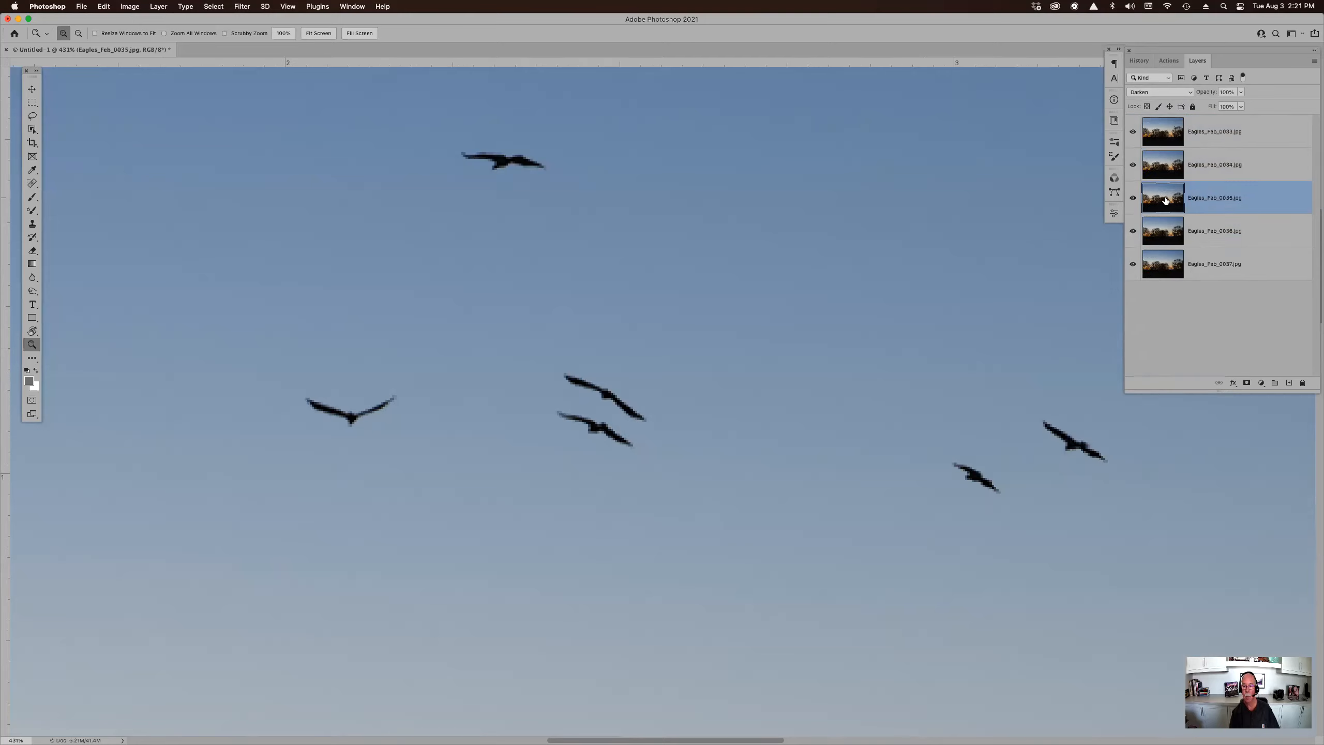
left_click(1133, 200)
left_click(1134, 200)
- Add a layer mask to Eagles_Feb_0035.jpg and paint black over the upper of the two nearly overlapping birds
left_click(1248, 384)
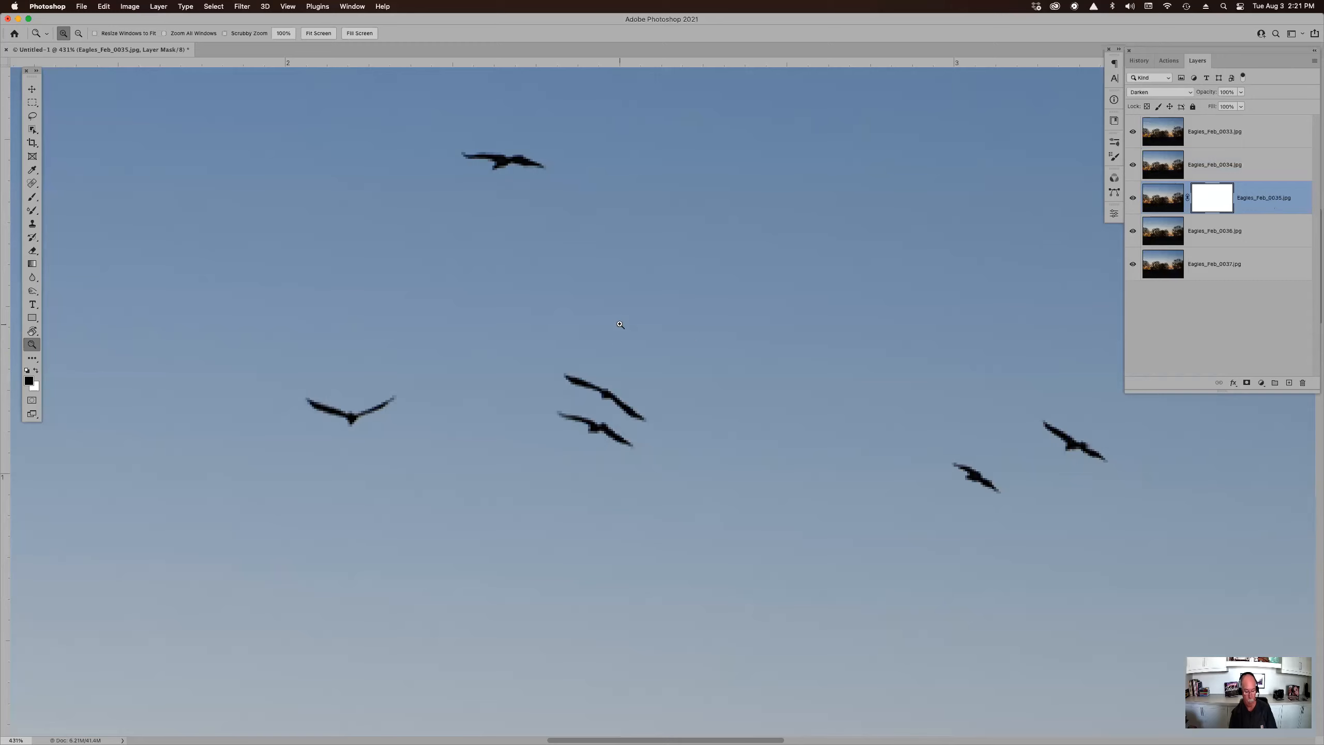
key("b")
mouse_move(559, 372)
left_mouse_down()
mouse_move(661, 419)
mouse_move(641, 415)
mouse_move(567, 359)
mouse_move(677, 404)
mouse_move(645, 415)
mouse_move(679, 434)
mouse_move(585, 409)
mouse_move(683, 420)
left_mouse_up()
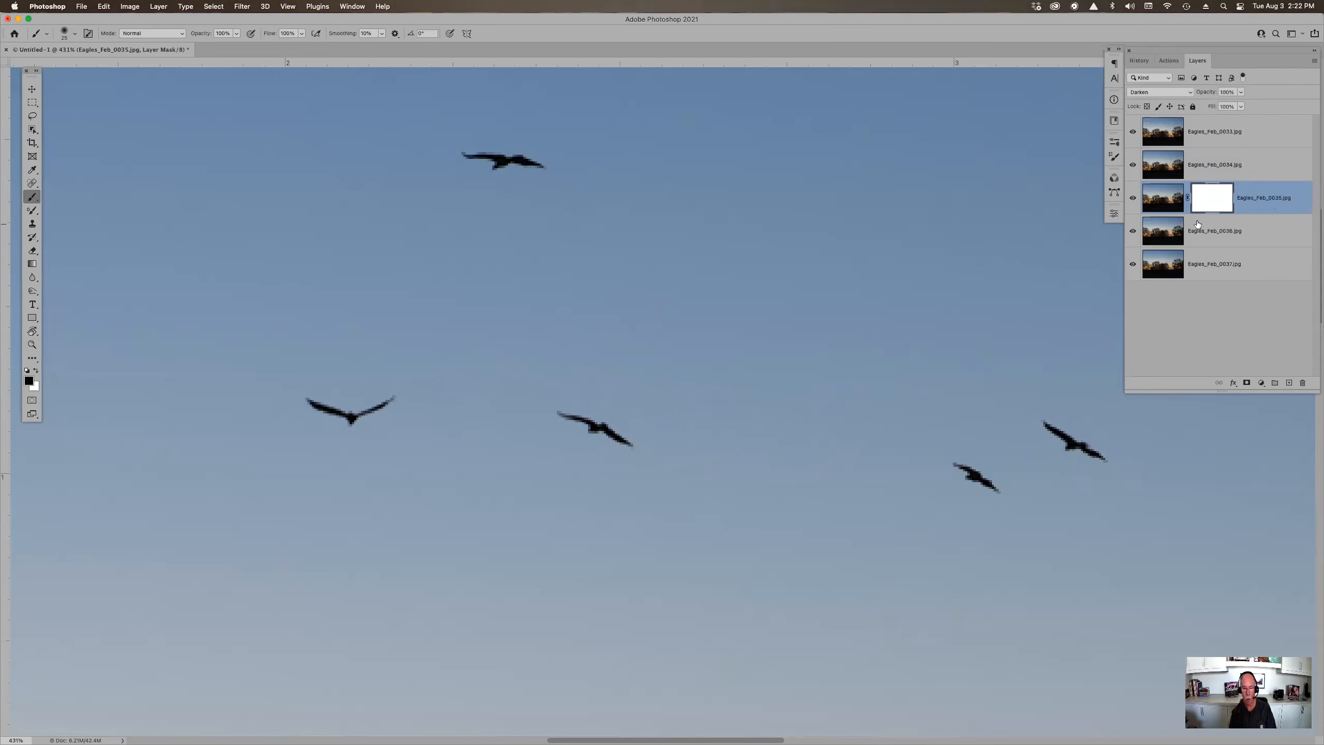
key("super+0")
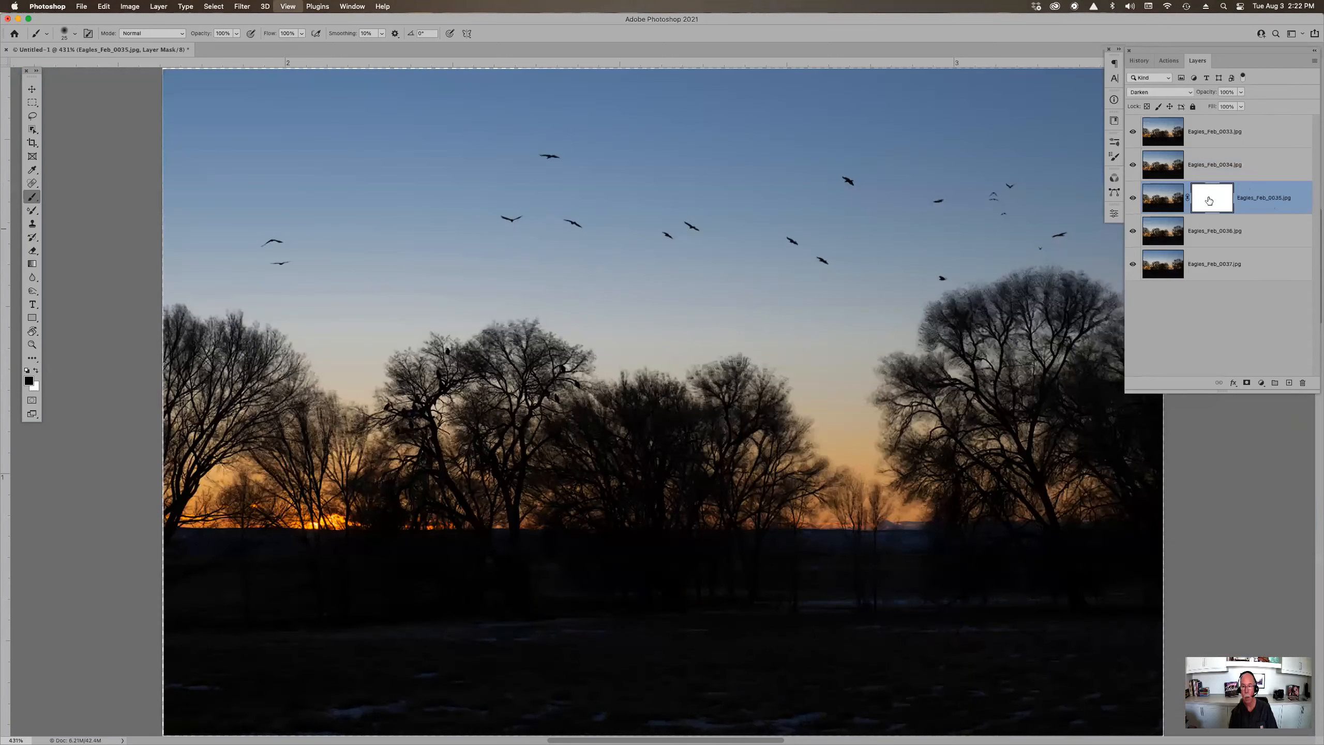
- View the Eagles_Feb_0035 layer mask by itself on the canvas and return to the image
left_click(1212, 199, "alt")
left_click(1212, 200, "alt")
left_click(1213, 199, "alt")
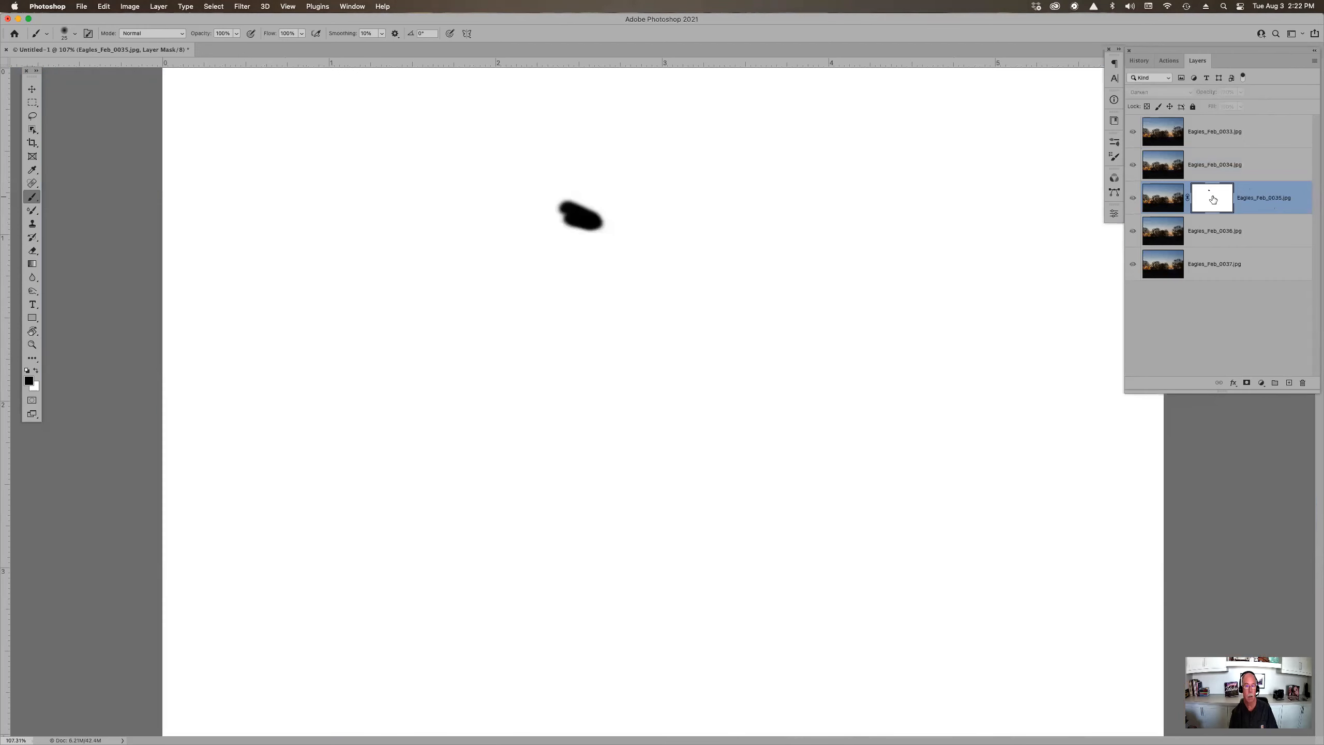
left_click(1212, 199, "alt")
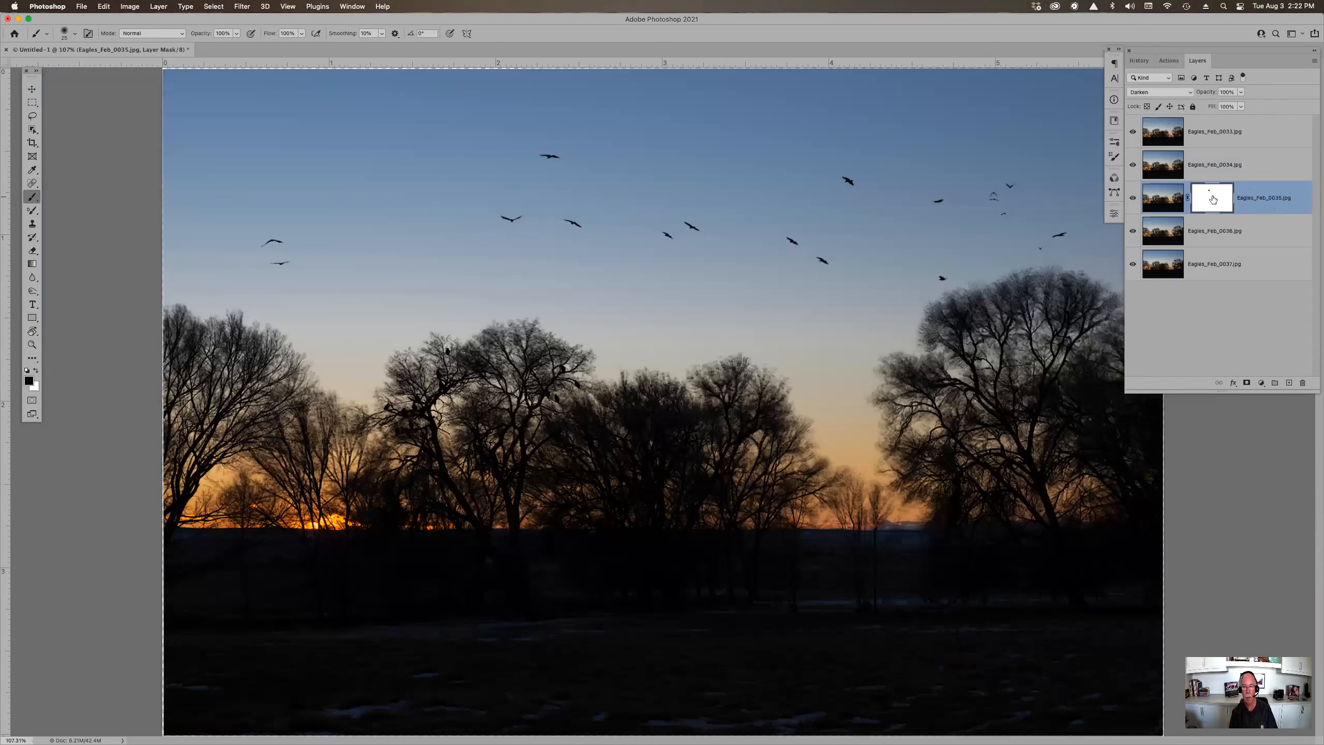
- Disable and re-enable the Eagles_Feb_0035 layer mask several times to compare the sky with and without the hidden bird
left_click(1213, 199, "shift")
left_click(1212, 199, "shift")
left_click(1213, 199, "shift")
left_click(1213, 199, "shift")
left_click(1212, 199, "shift")
left_click(1212, 199, "shift")
- Show the Eagles_Feb_0035 mask alone again, then load it as a selection and deselect it
left_click(1212, 199, "alt")
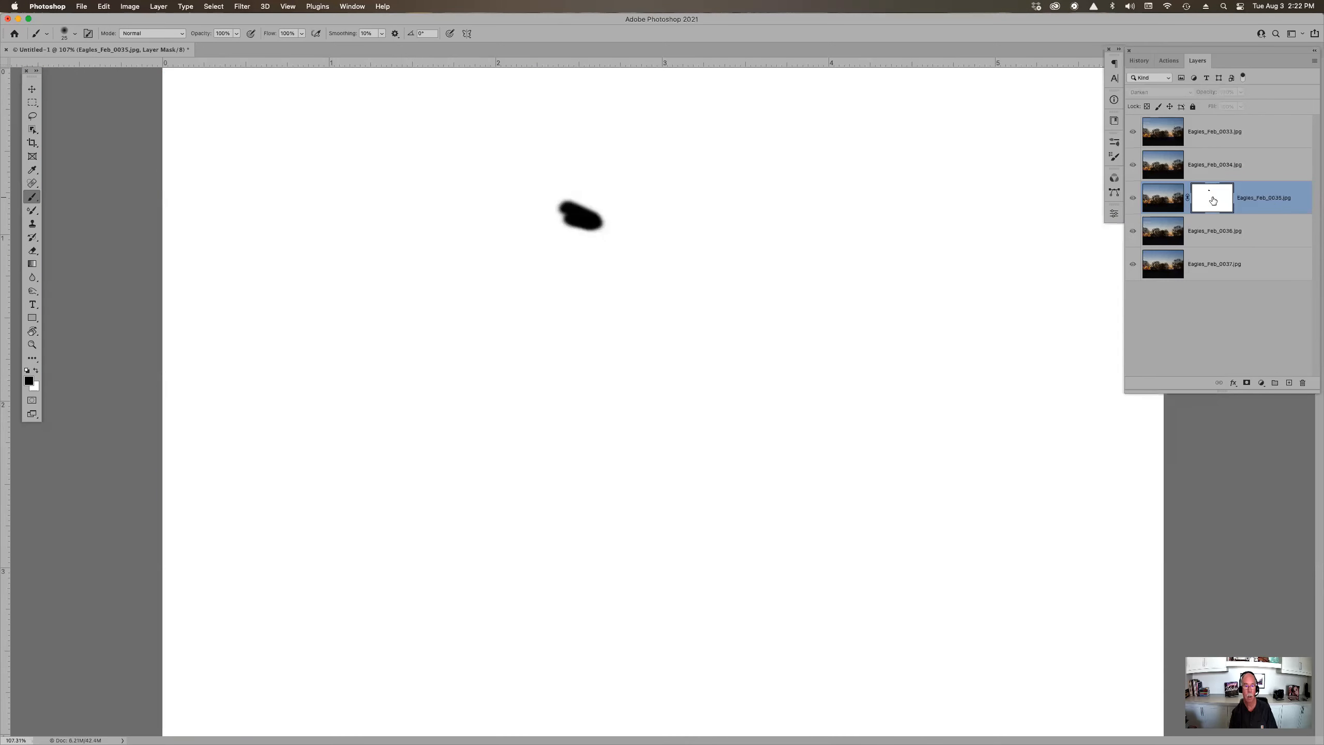
left_click(1213, 199, "alt")
left_click(1213, 199, "alt")
left_click(1212, 199, "alt")
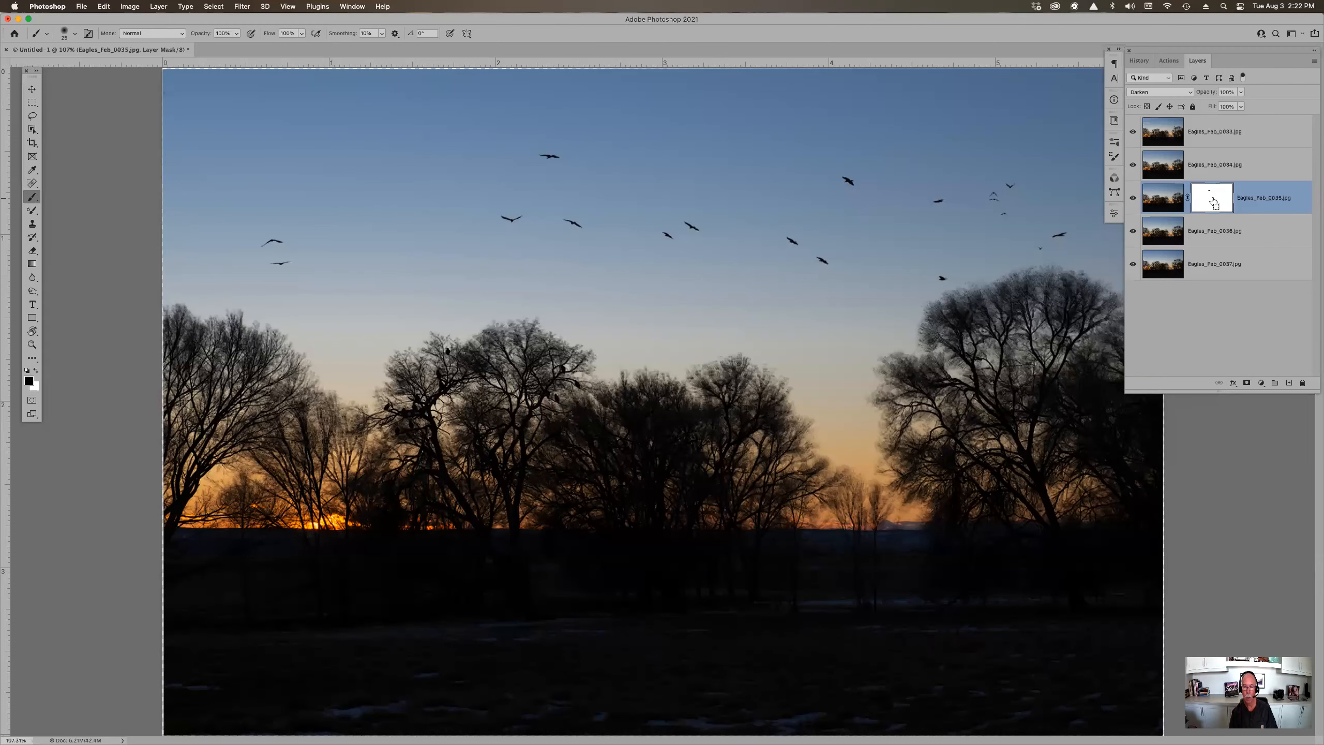
left_click(1213, 201, "super")
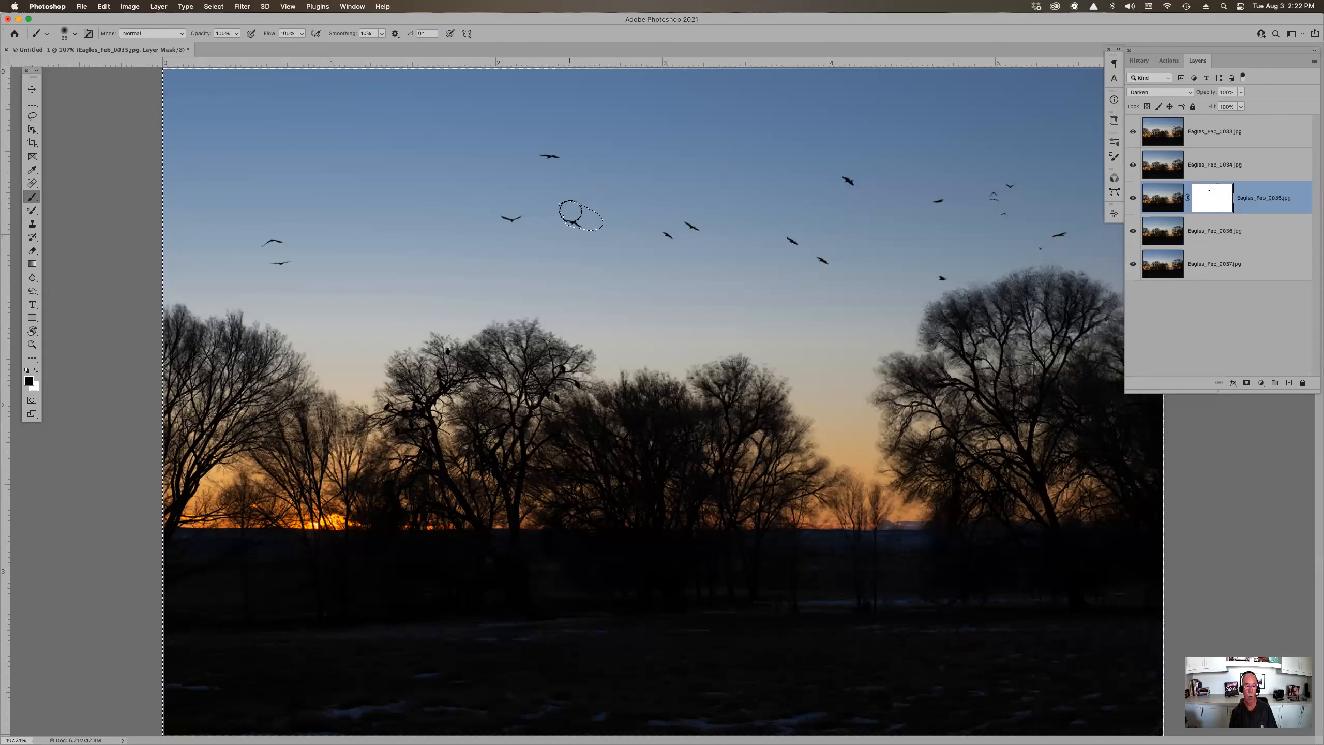
key("super+d")
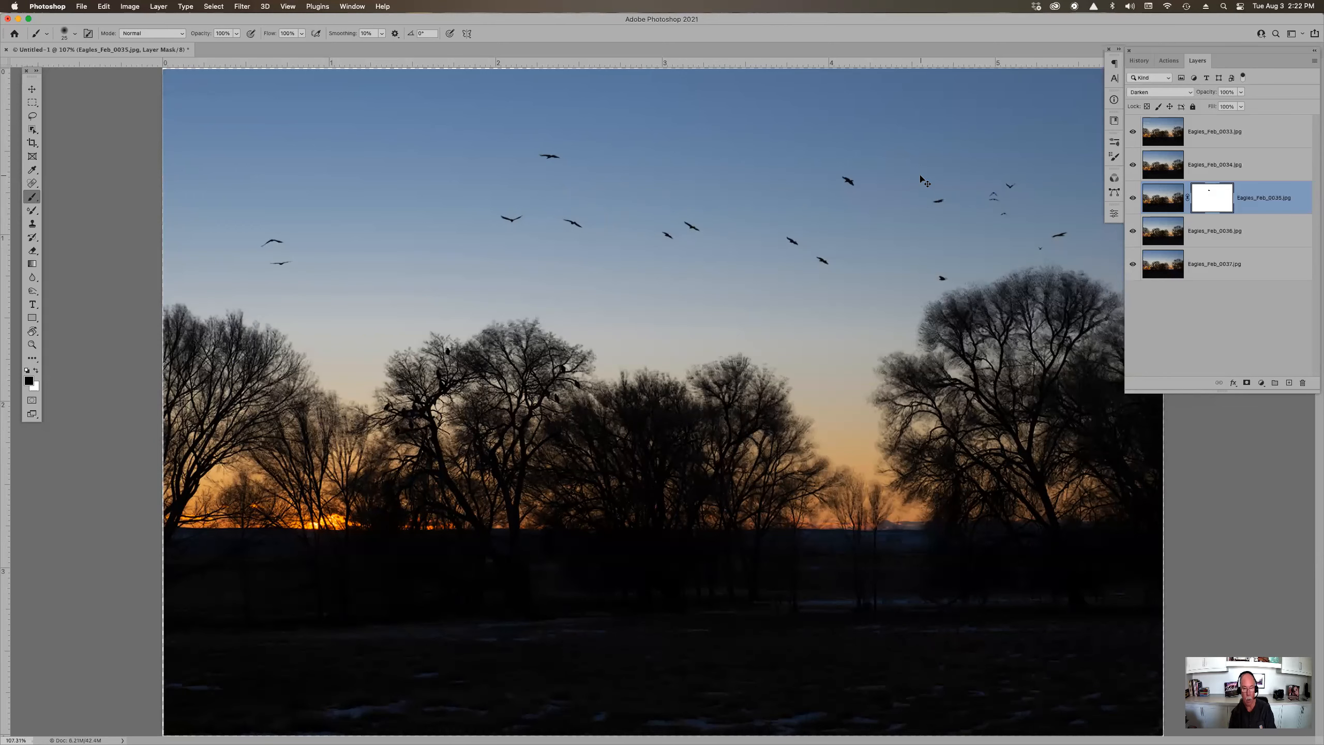
- Select the Eagles_Feb_0033 layer and start a crop of the composite with the 8 x 10 inch, 300 ppi preset
key("super+minus")
key("super+minus")
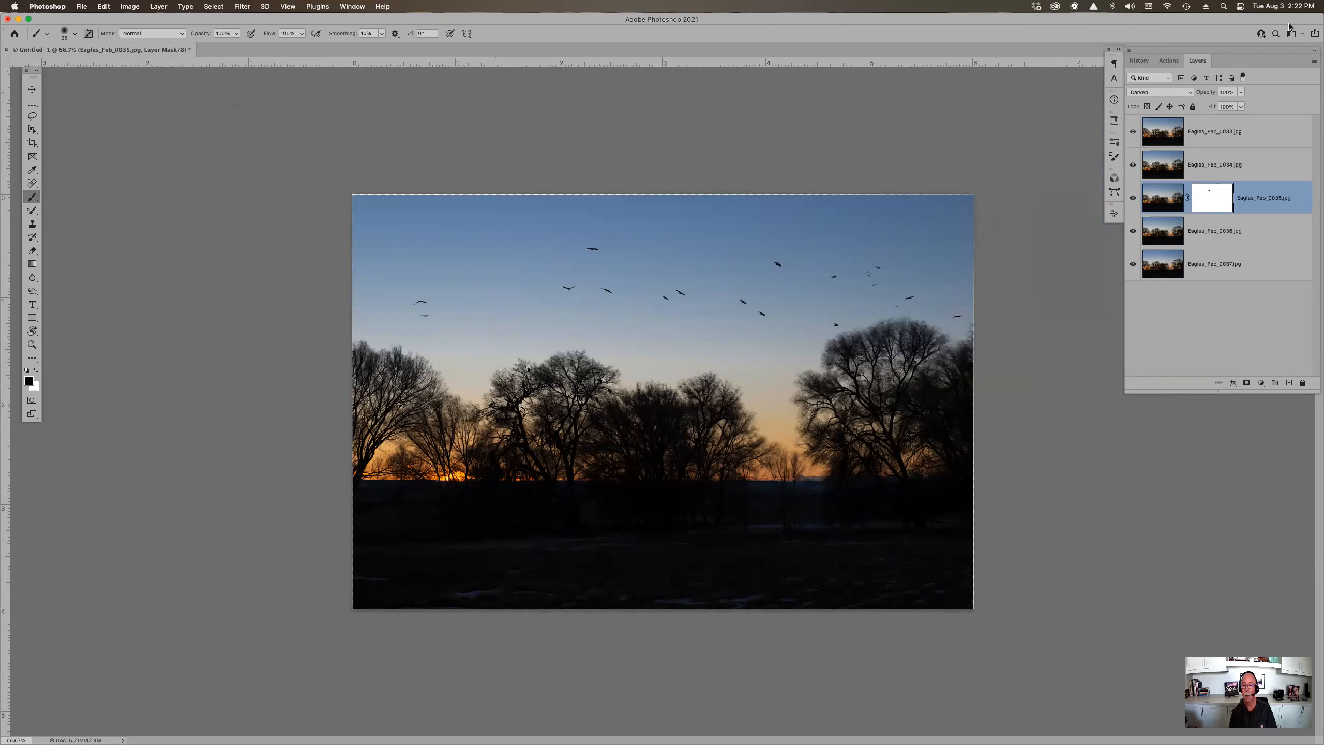
left_click(1218, 131)
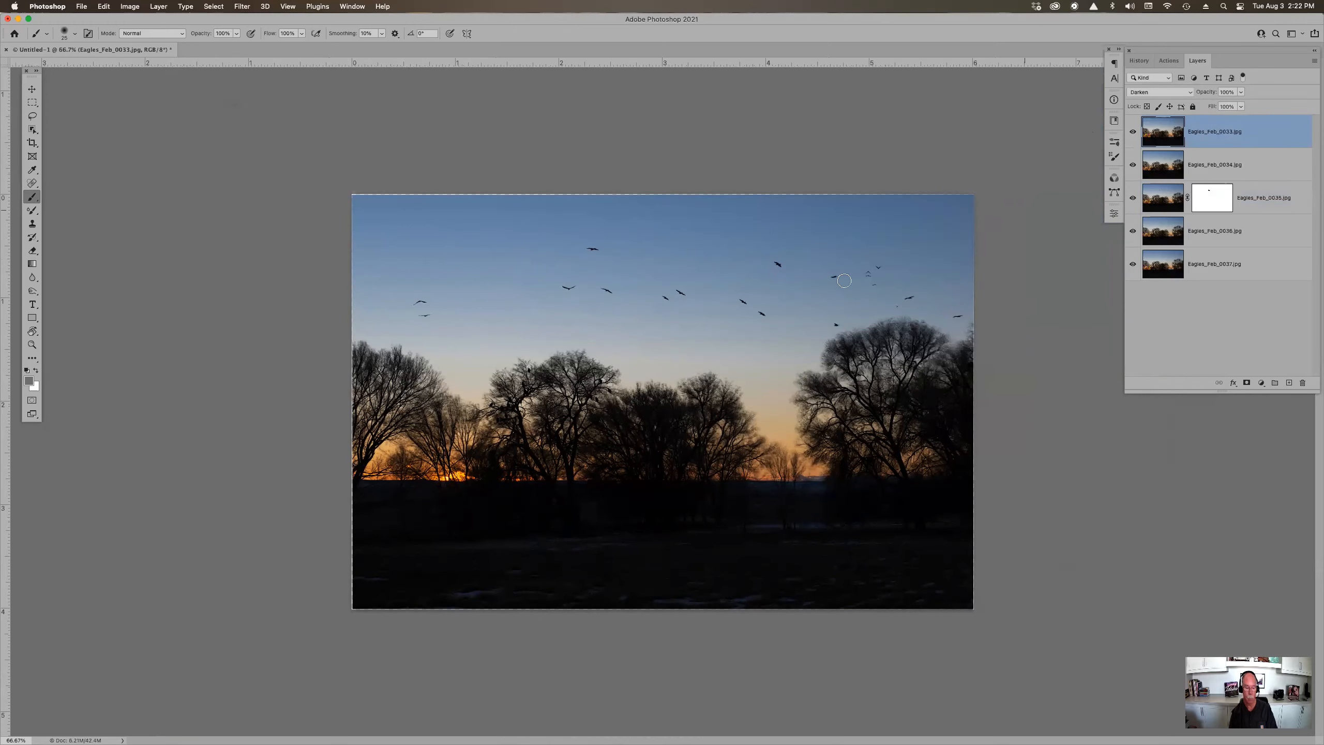
key("c")
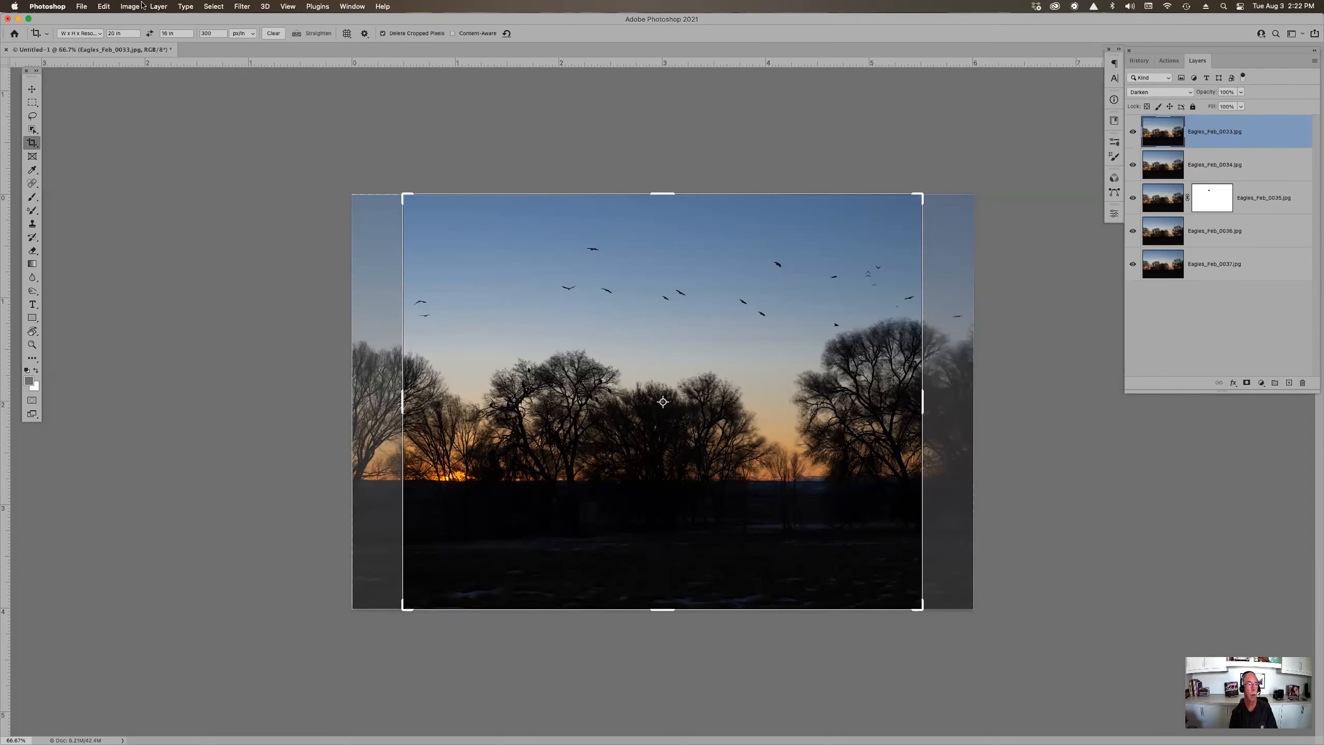
left_click(41, 34)
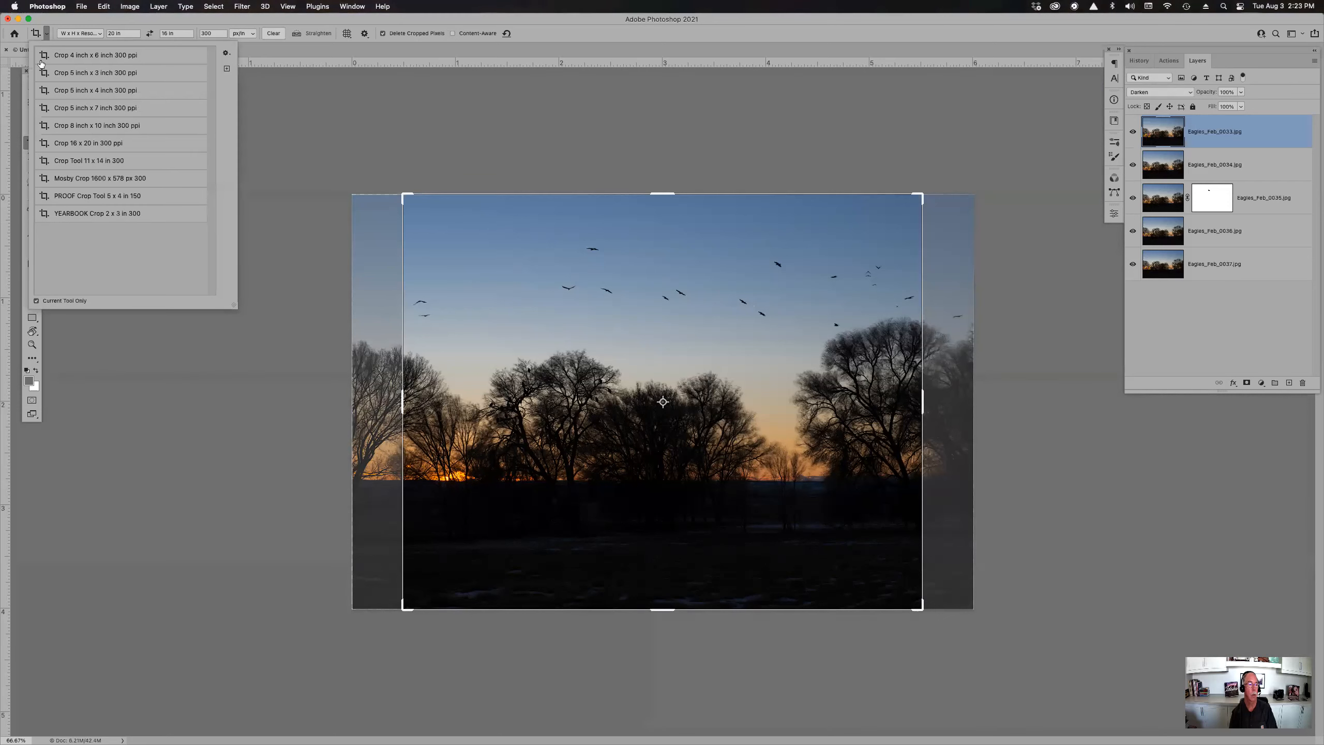
left_click(103, 125)
left_click(560, 355)
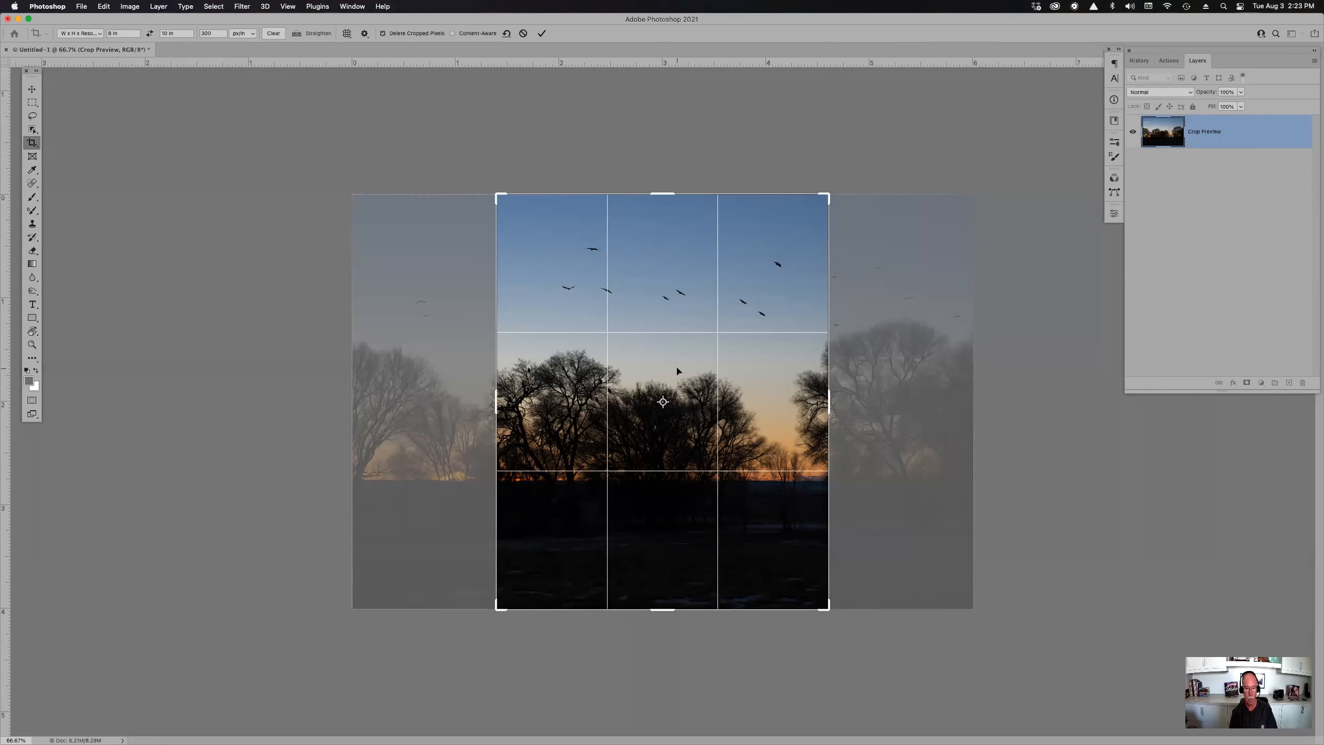
- Swap the crop to landscape orientation, 10 in wide by 8 in high, and apply it
key("x")
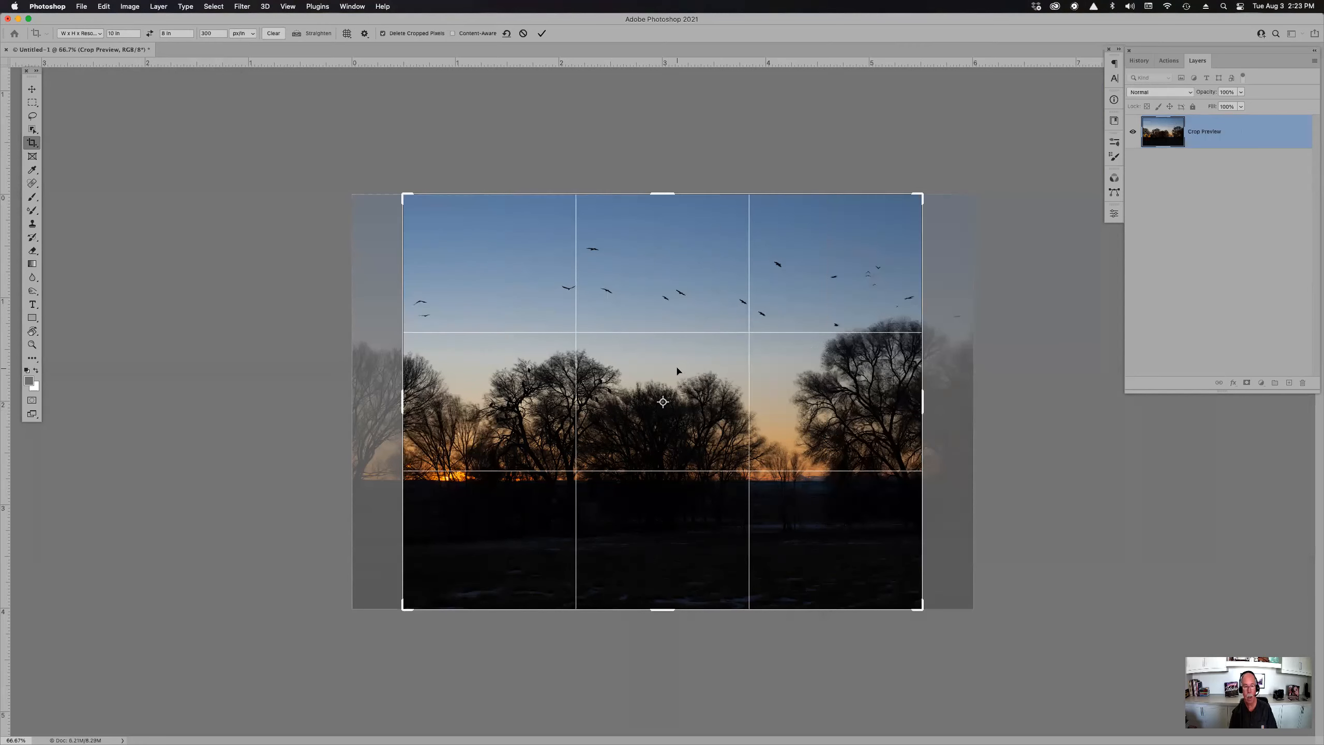
key("x")
key("x")
key("x")
key("x")
key("Return")
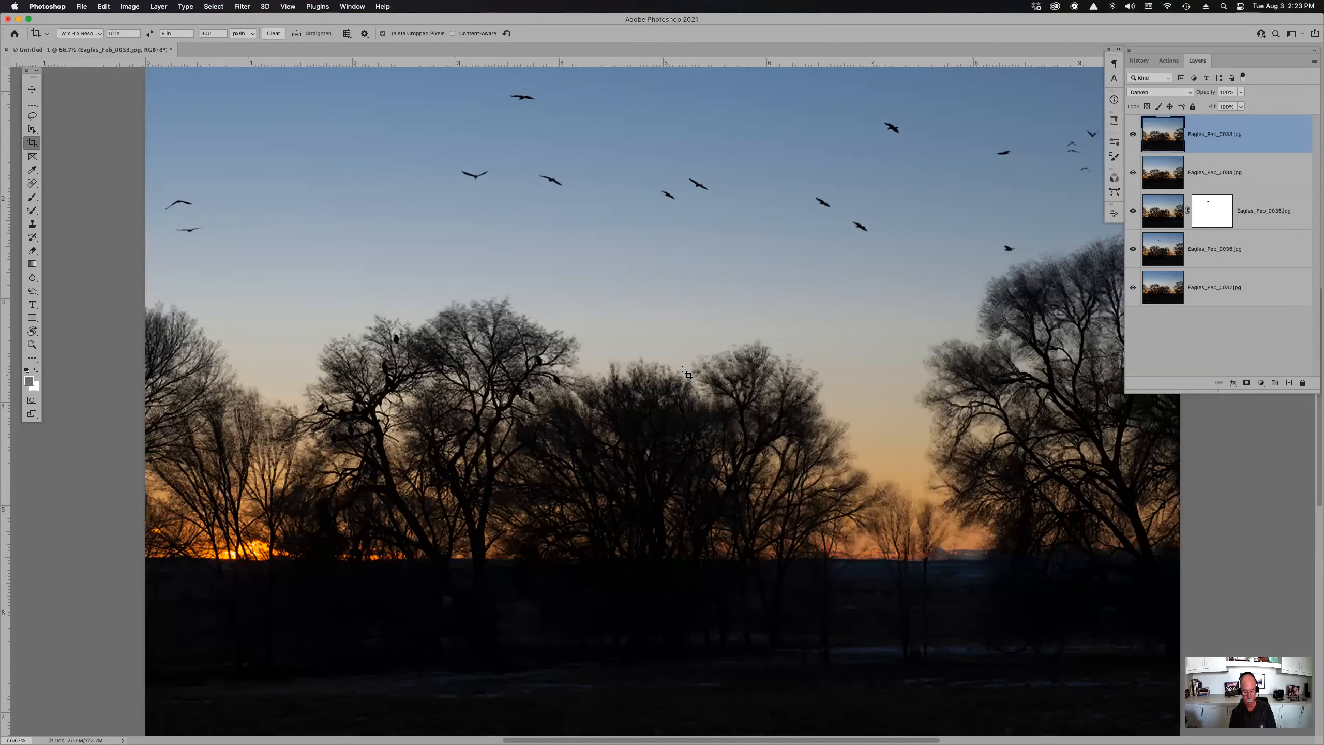
- Crop the composite slightly tighter from its upper-right corner, keeping the 10 x 8 in format, and apply the crop
key("super+0")
key("super+minus")
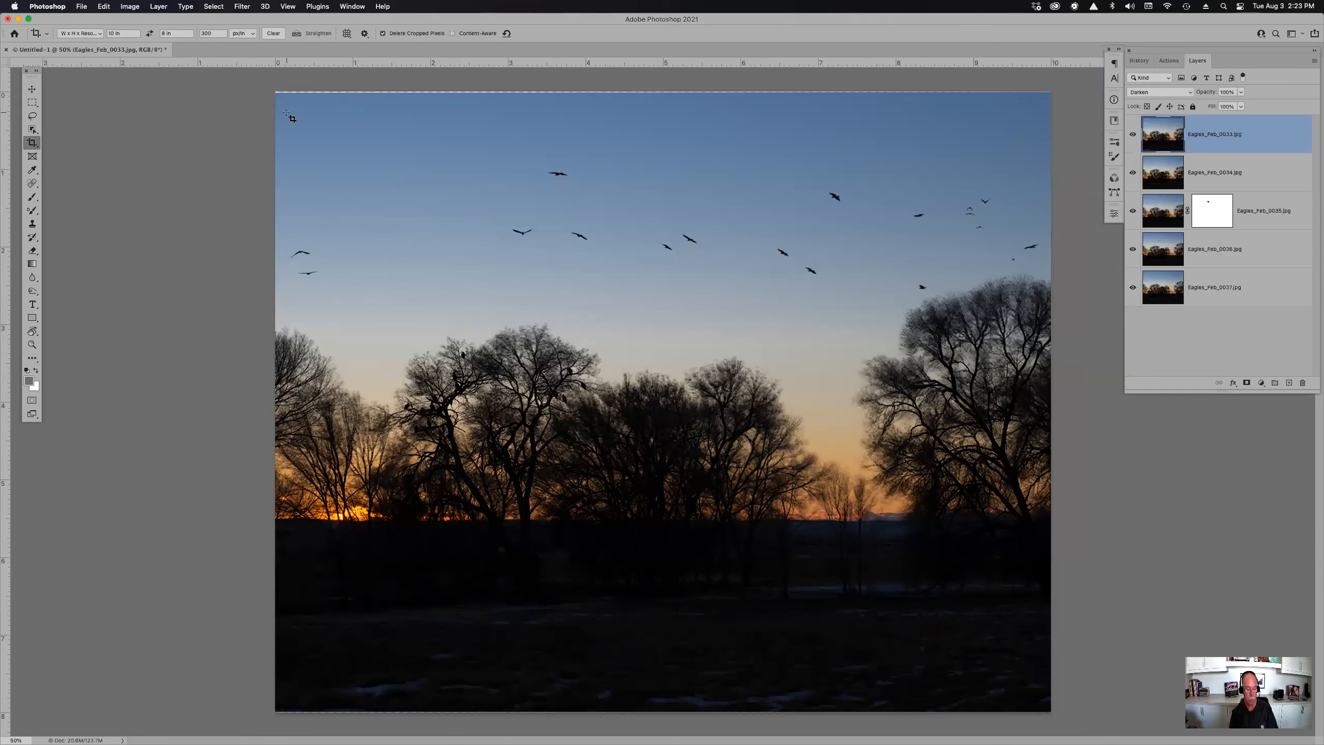
left_click(402, 137)
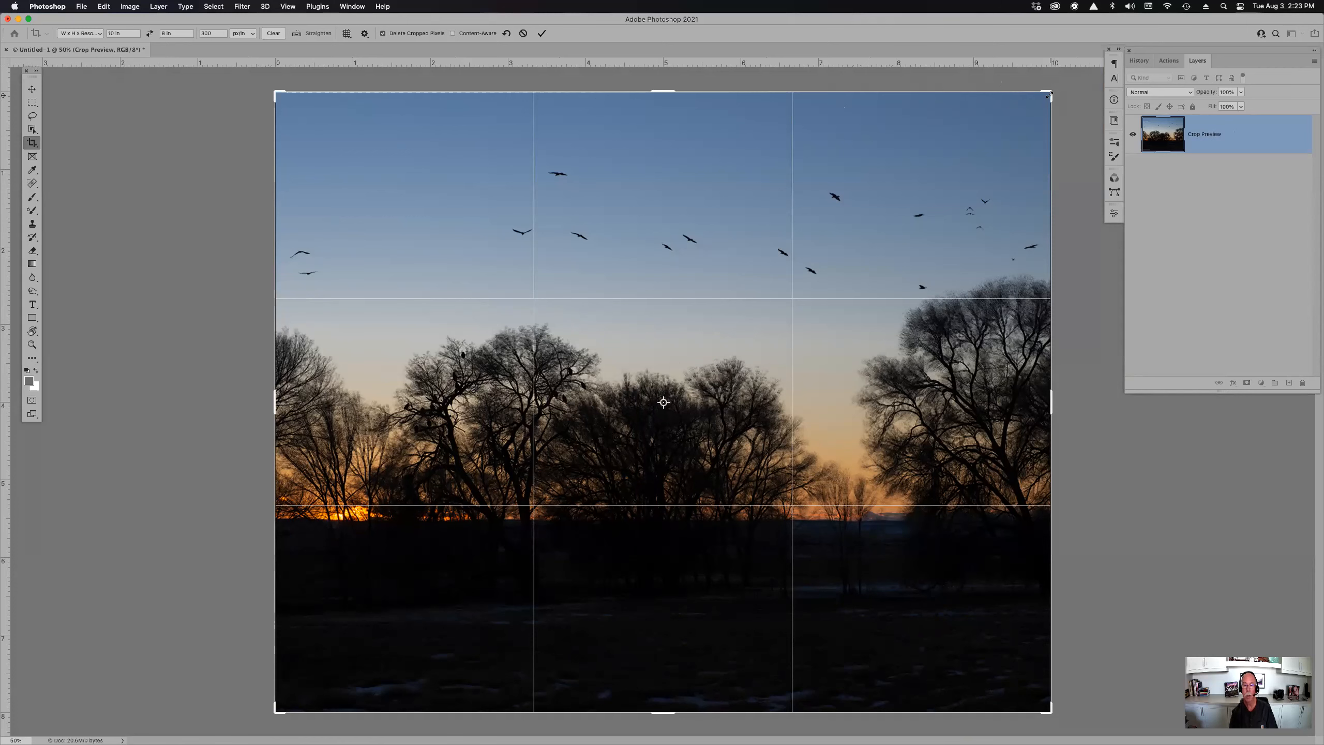
left_click_drag(1047, 97, 1043, 100)
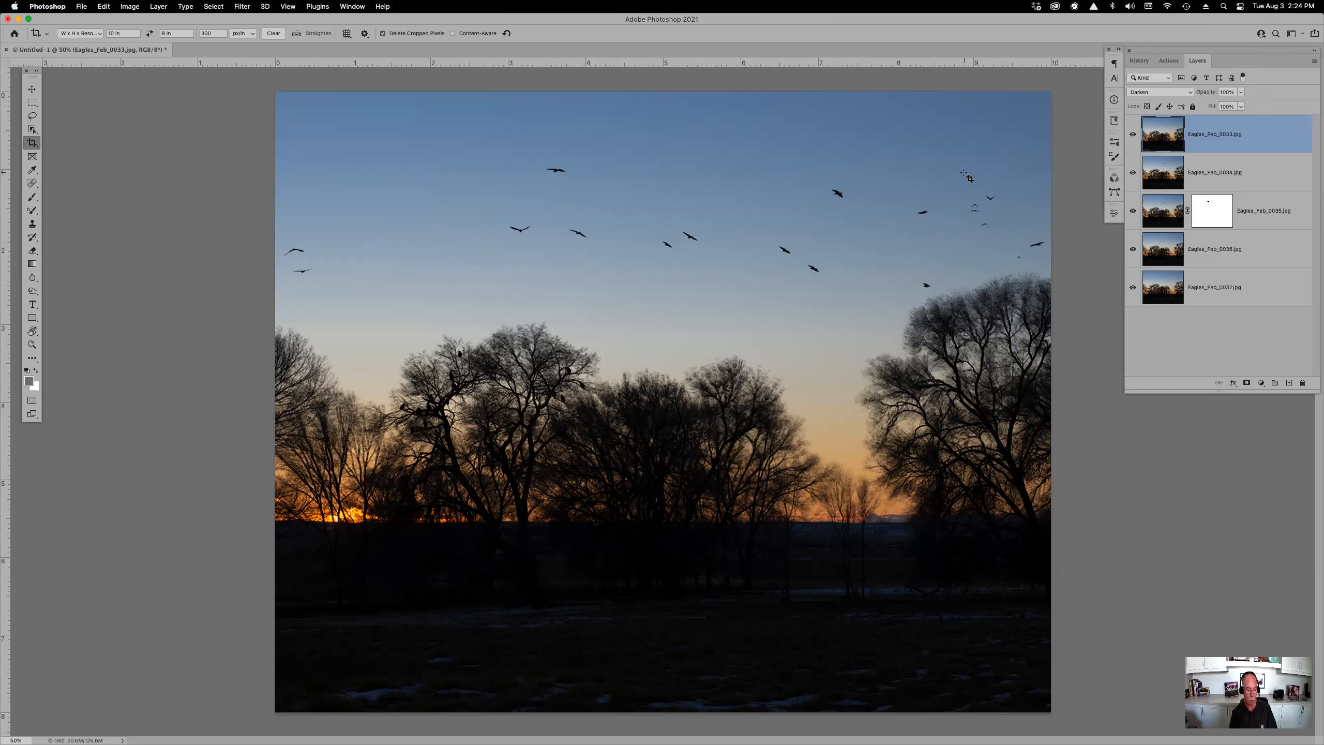
- Try stamping all visible layers into a merged layer above Eagles_Feb_0033, and undo it
key("super")
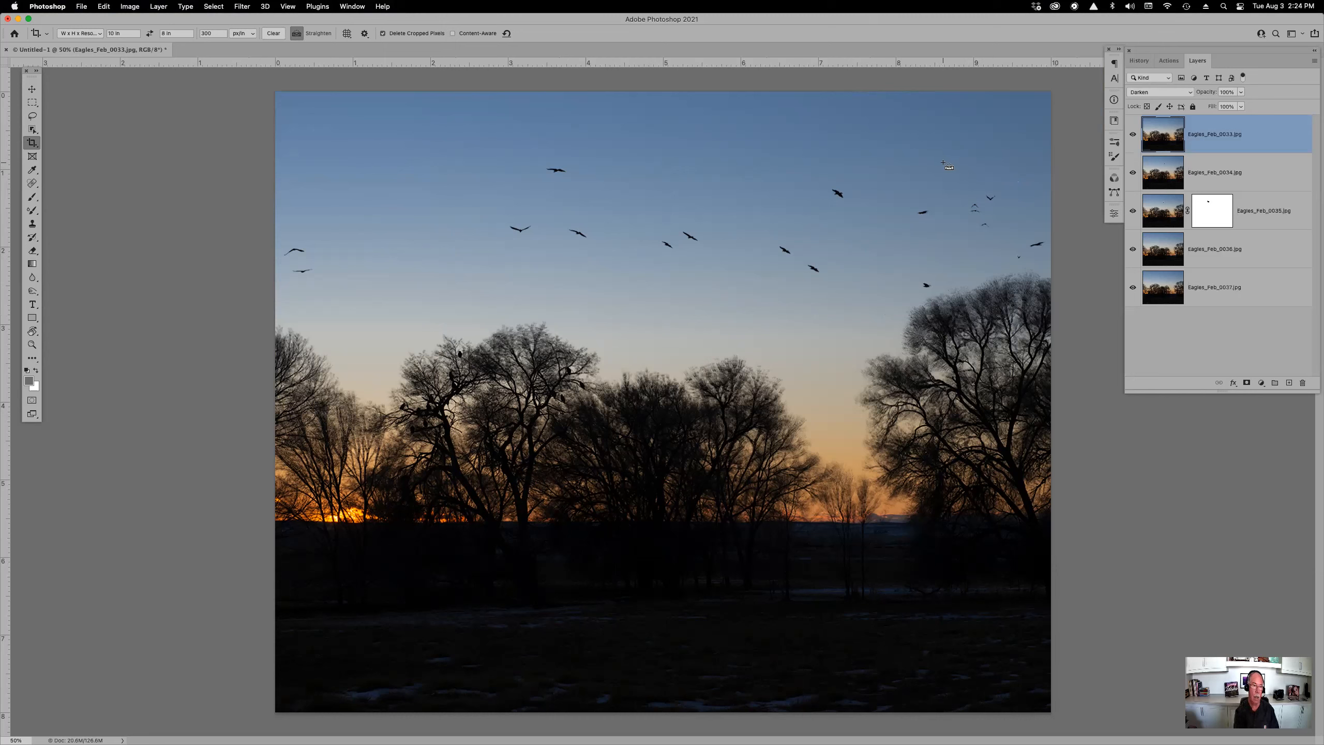
key("alt+shift+super+e")
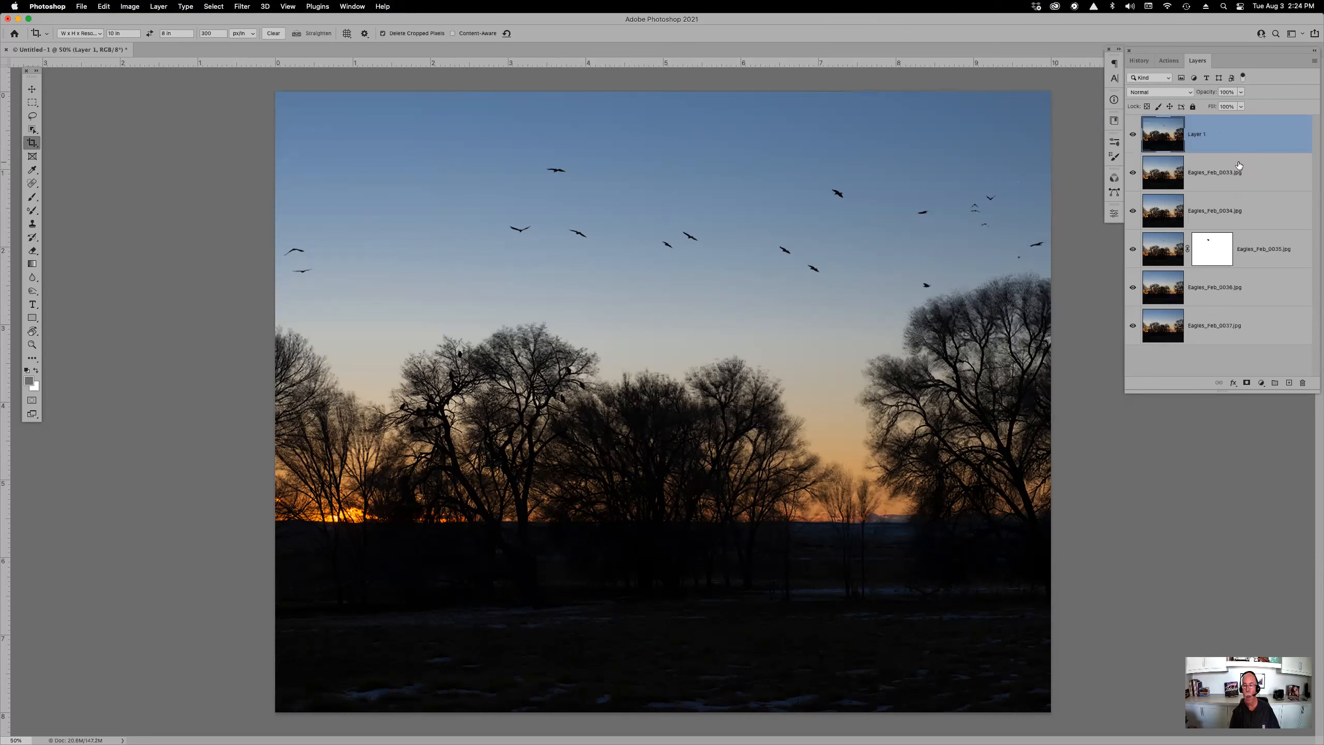
key("super+z")
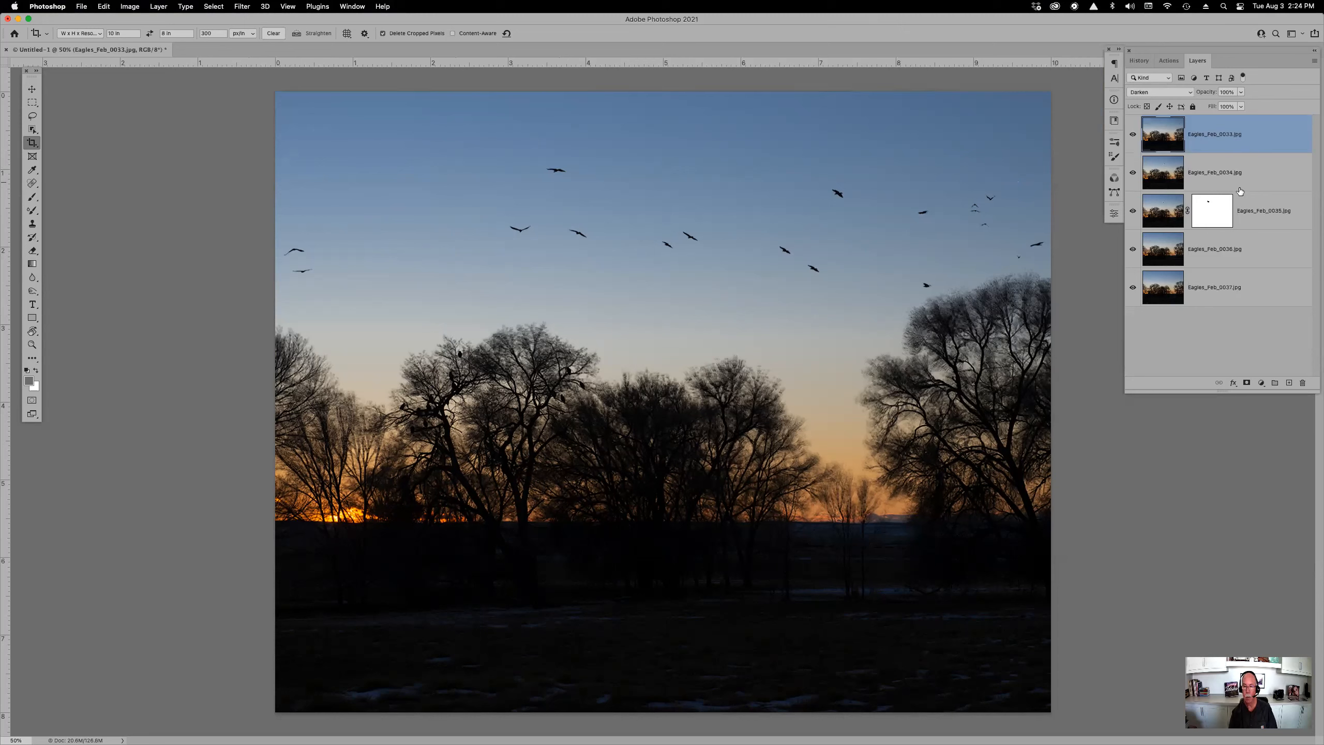
- Try stamping the visible layers with the bottom Eagles_Feb_0037 layer selected, and delete the merged layer
left_click(1235, 293)
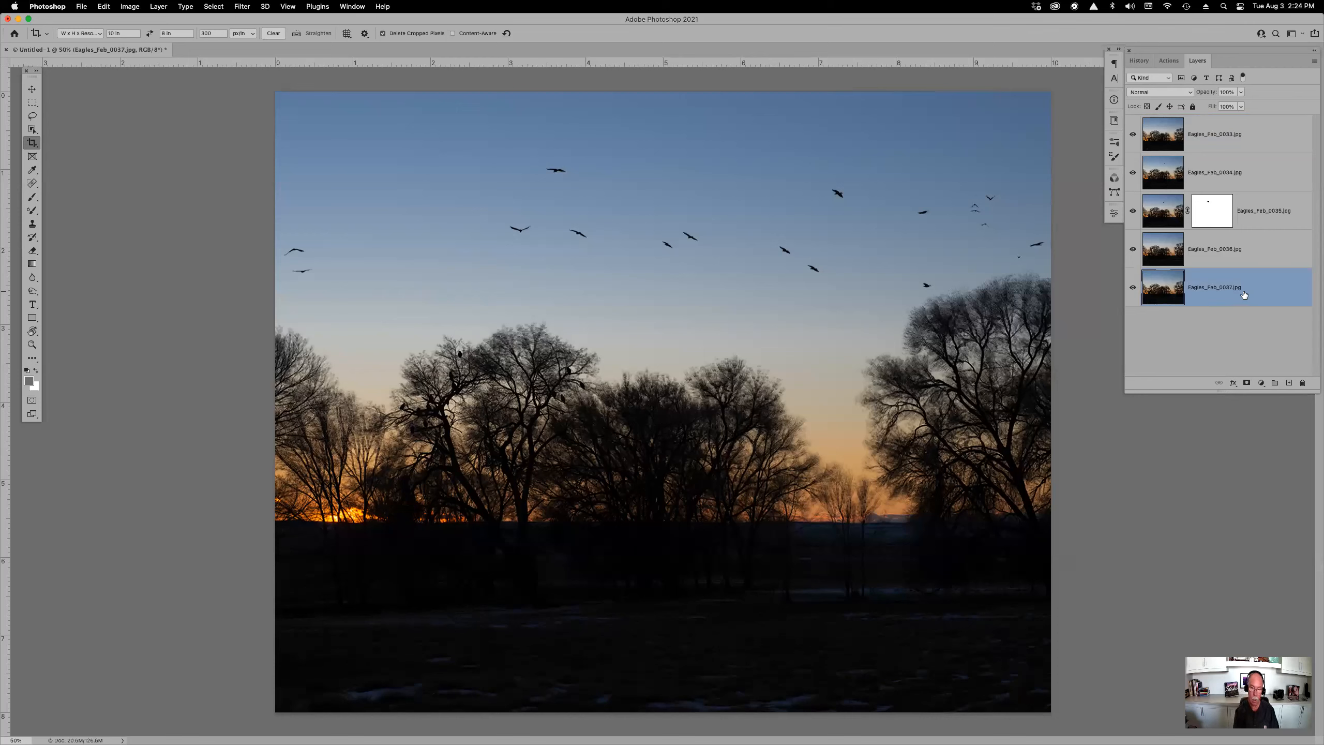
key("super+alt+shift+e")
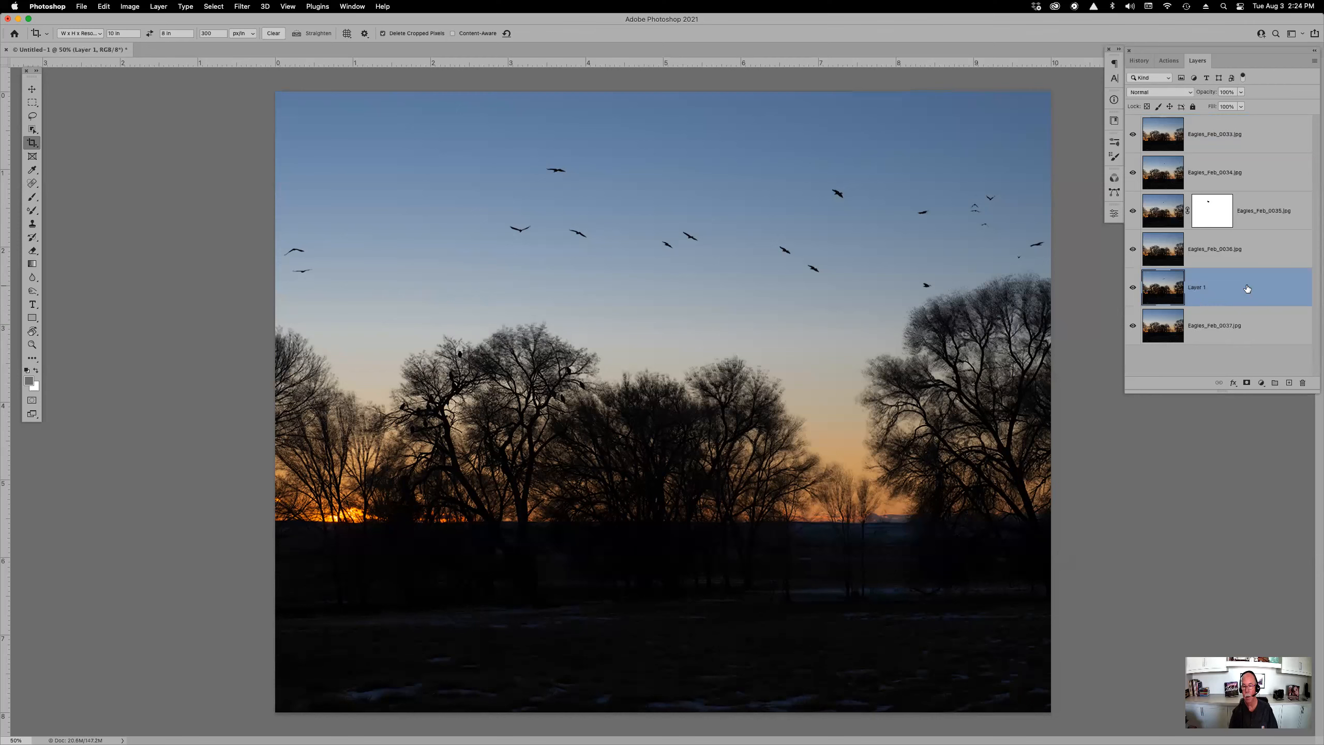
left_click_drag(1246, 288, 1302, 382)
- Stamp all visible layers into a new layer above Eagles_Feb_0033, and copy the lassoed bird just above the right-hand tree onto its own layer
left_click(1217, 138)
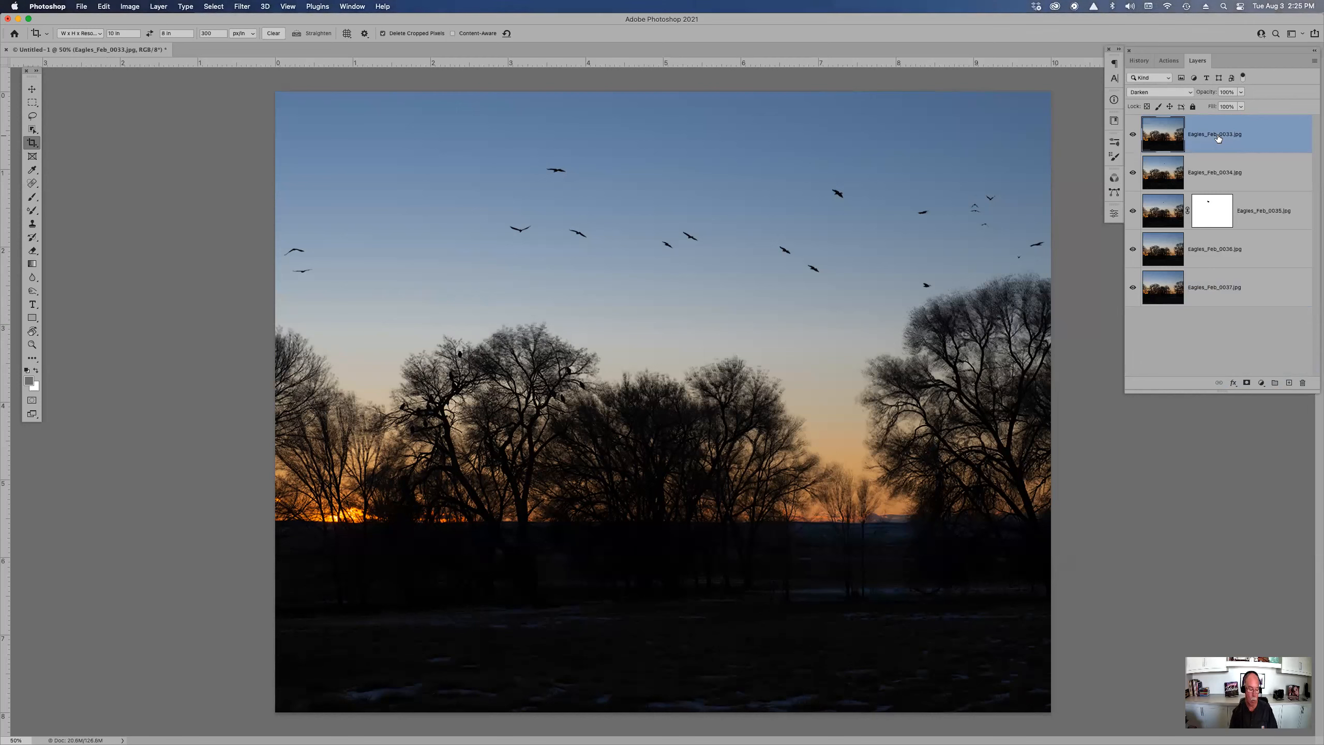
key("super+alt+shift+e")
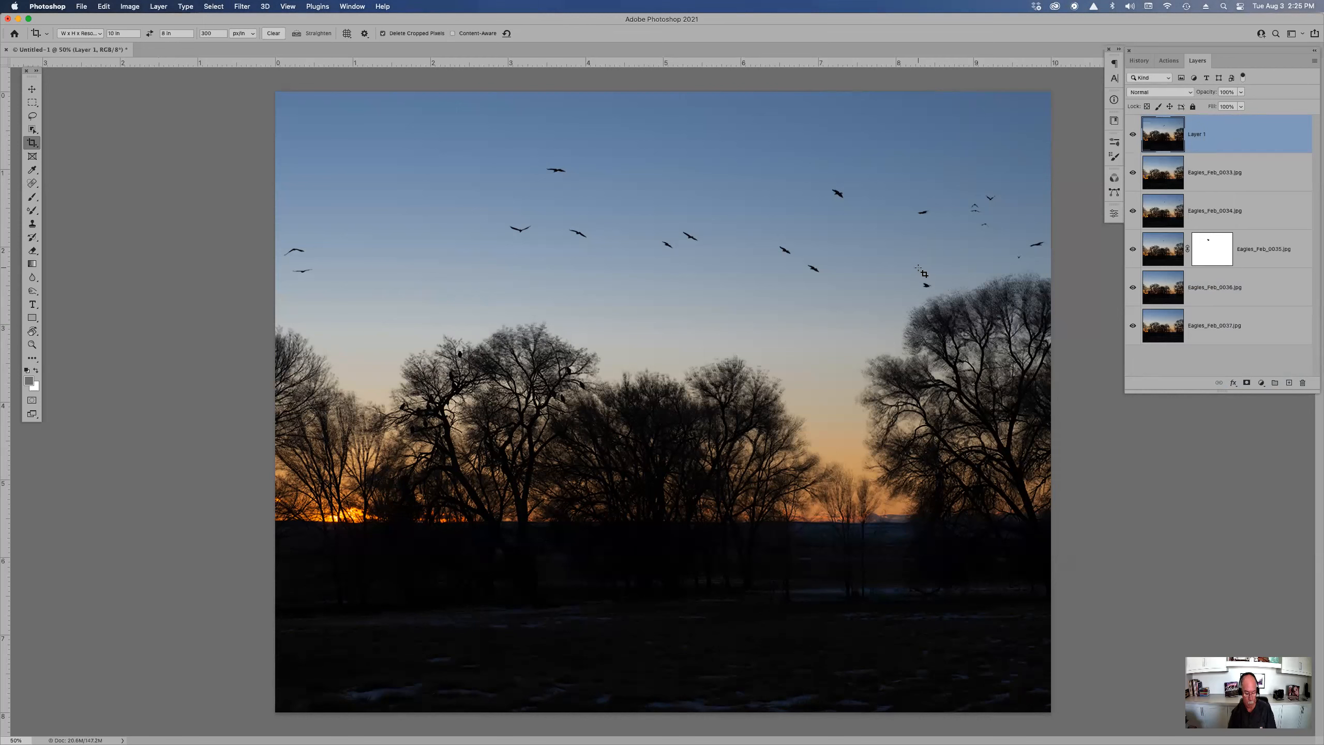
key("l")
mouse_move(918, 275)
left_mouse_down()
mouse_move(927, 296)
mouse_move(943, 286)
mouse_move(917, 275)
left_mouse_up()
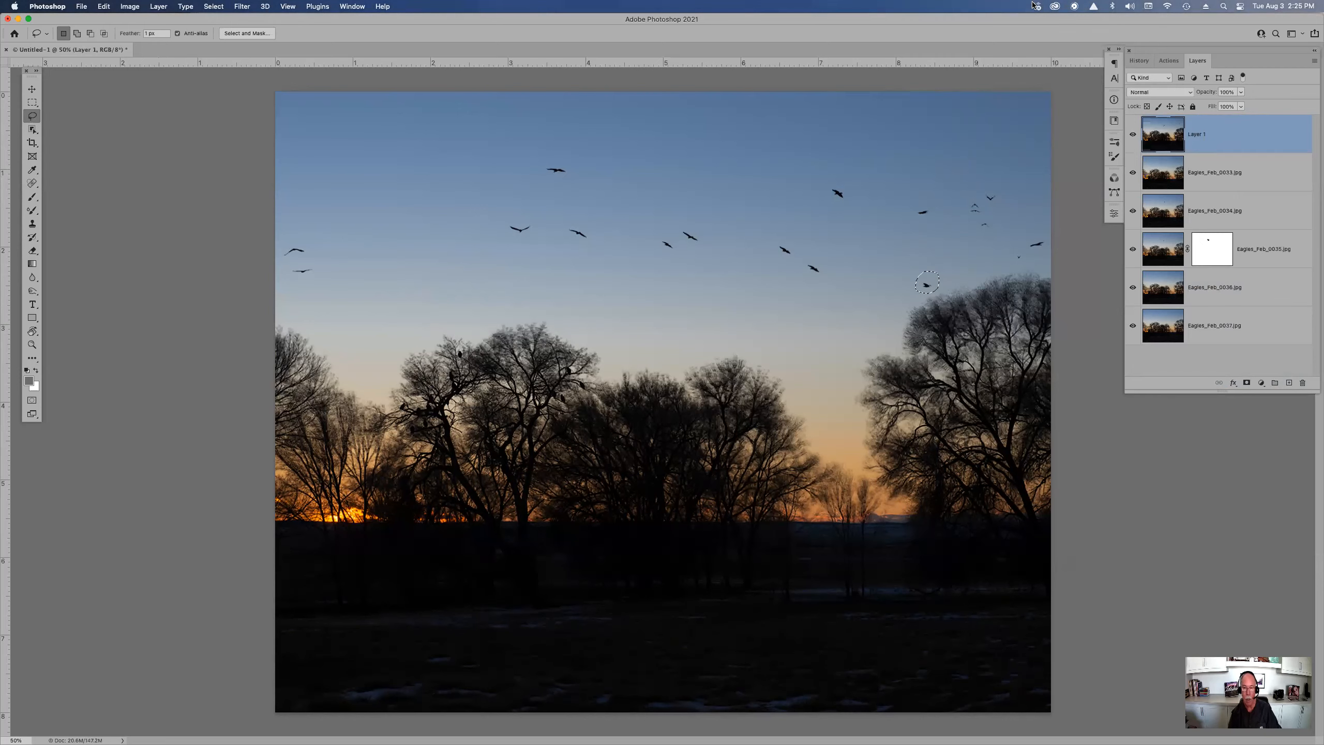
key("super+j")
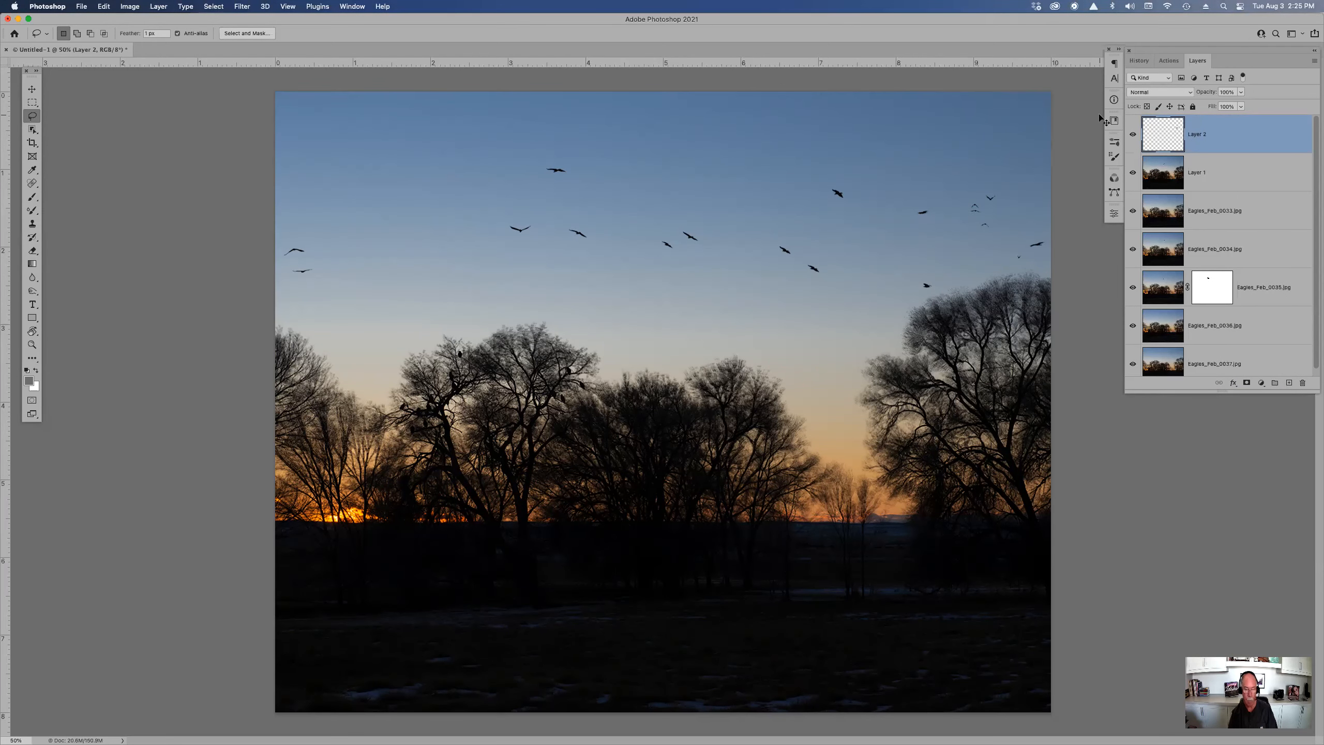
- Paste the bird patch as a new layer, discarding any wrong clipboard image, and move it into the empty upper-left sky of the photo
key("super+v")
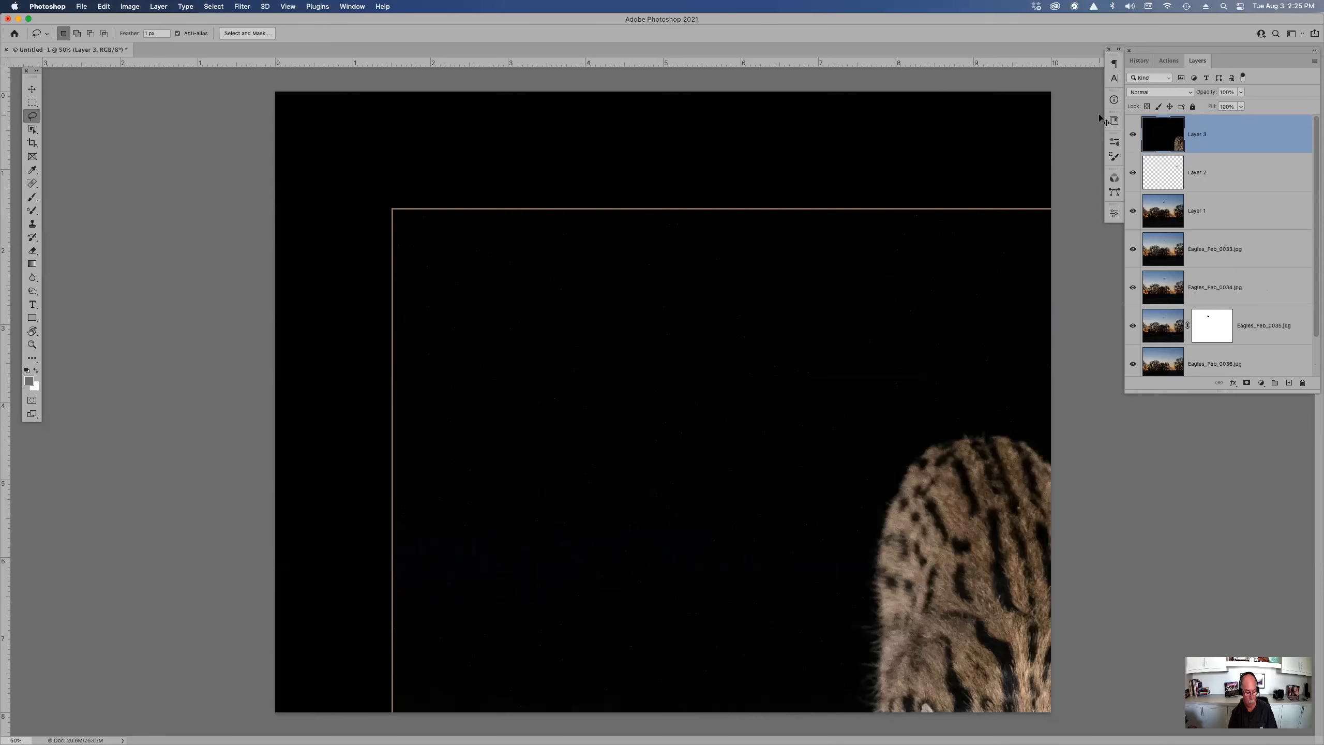
key("Delete")
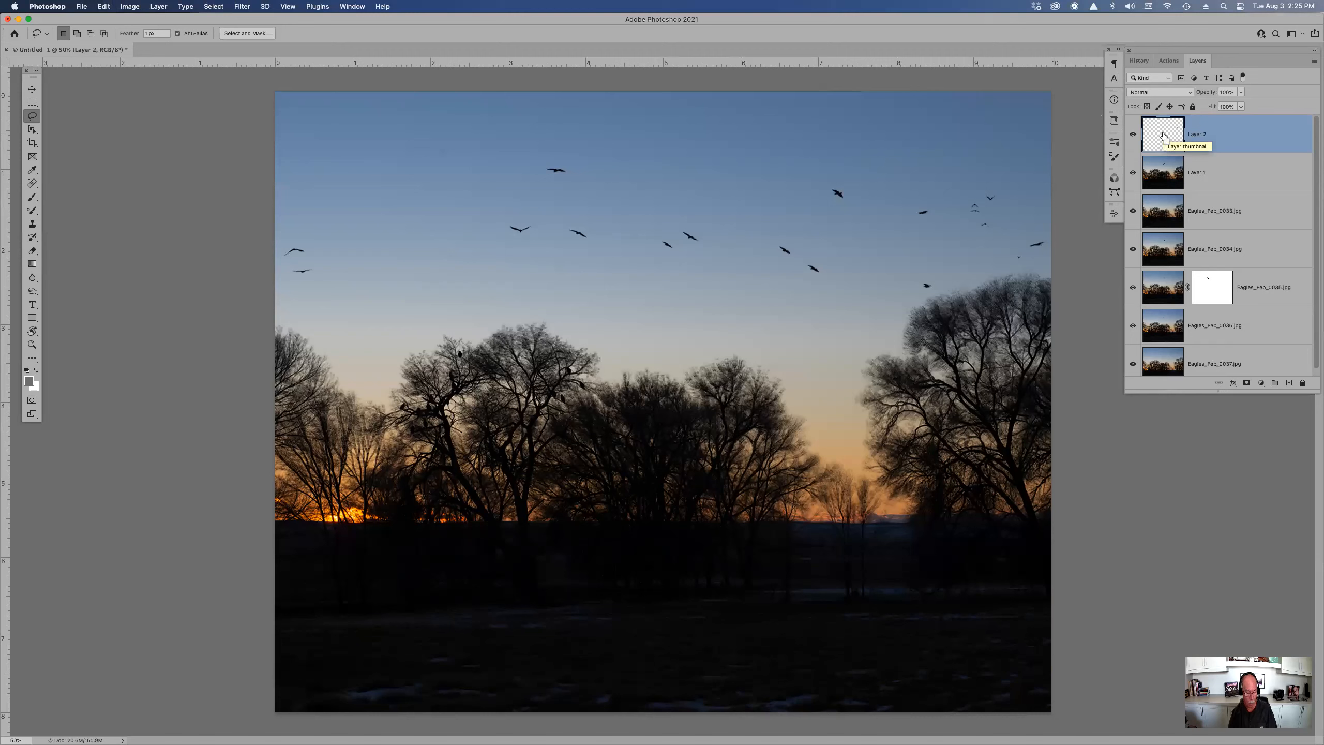
key("super+v")
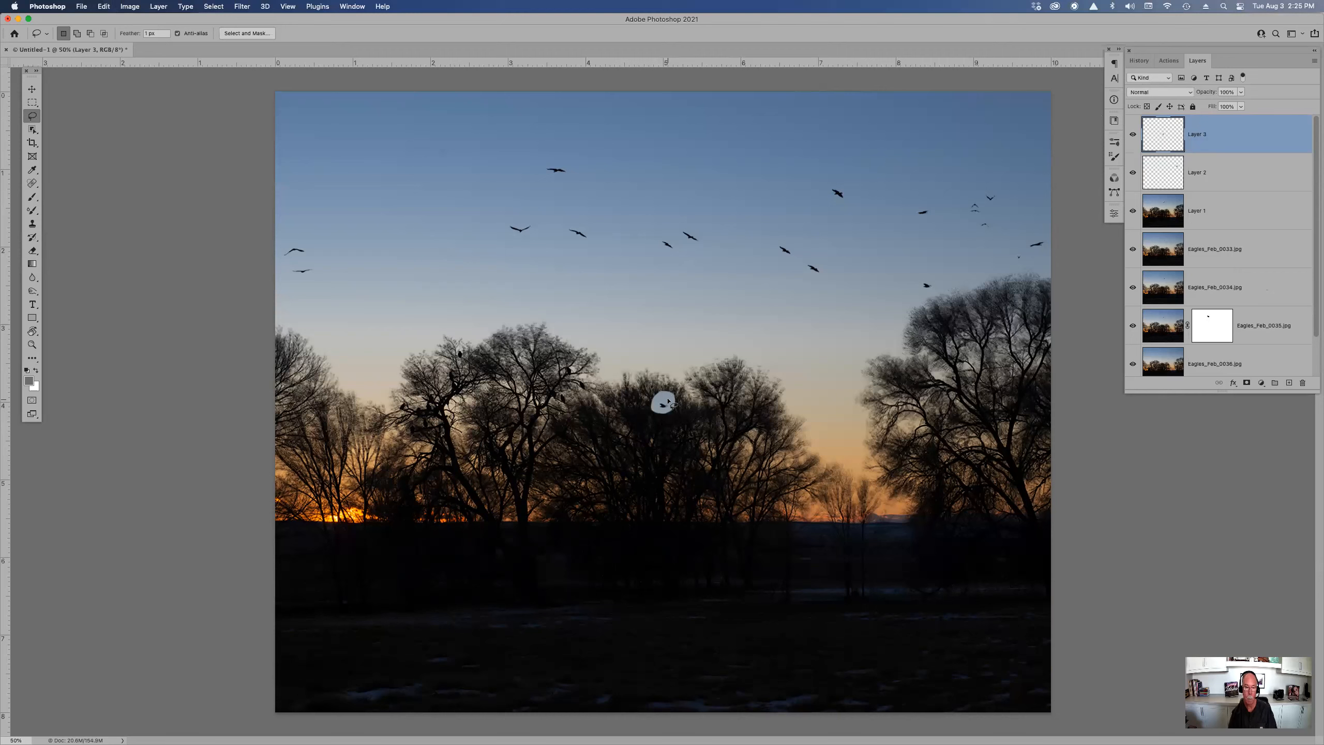
key("v")
mouse_move(668, 401)
left_mouse_down()
mouse_move(408, 179)
mouse_move(461, 283)
left_mouse_up()
- Flip the pasted bird patch on Layer 3 horizontally with Free Transform
key("z")
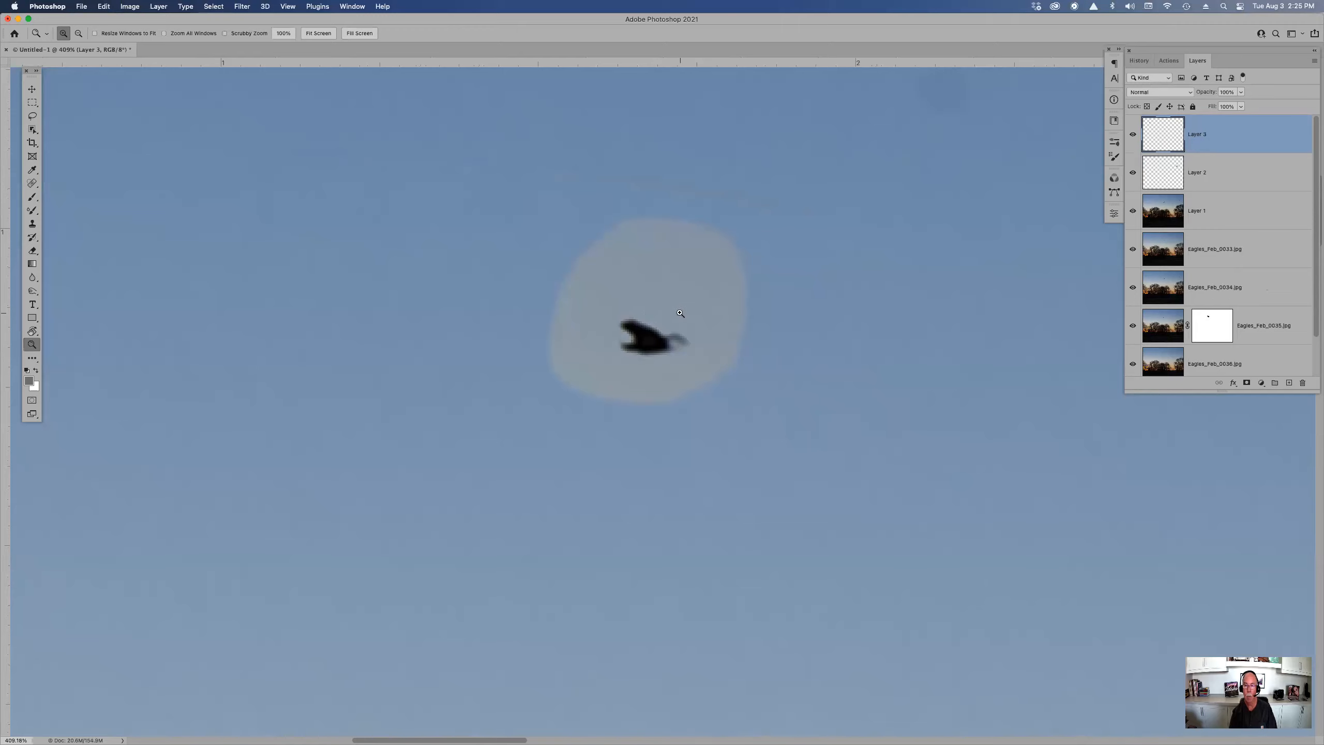
right_click(656, 315)
left_click(655, 312)
key("super+t")
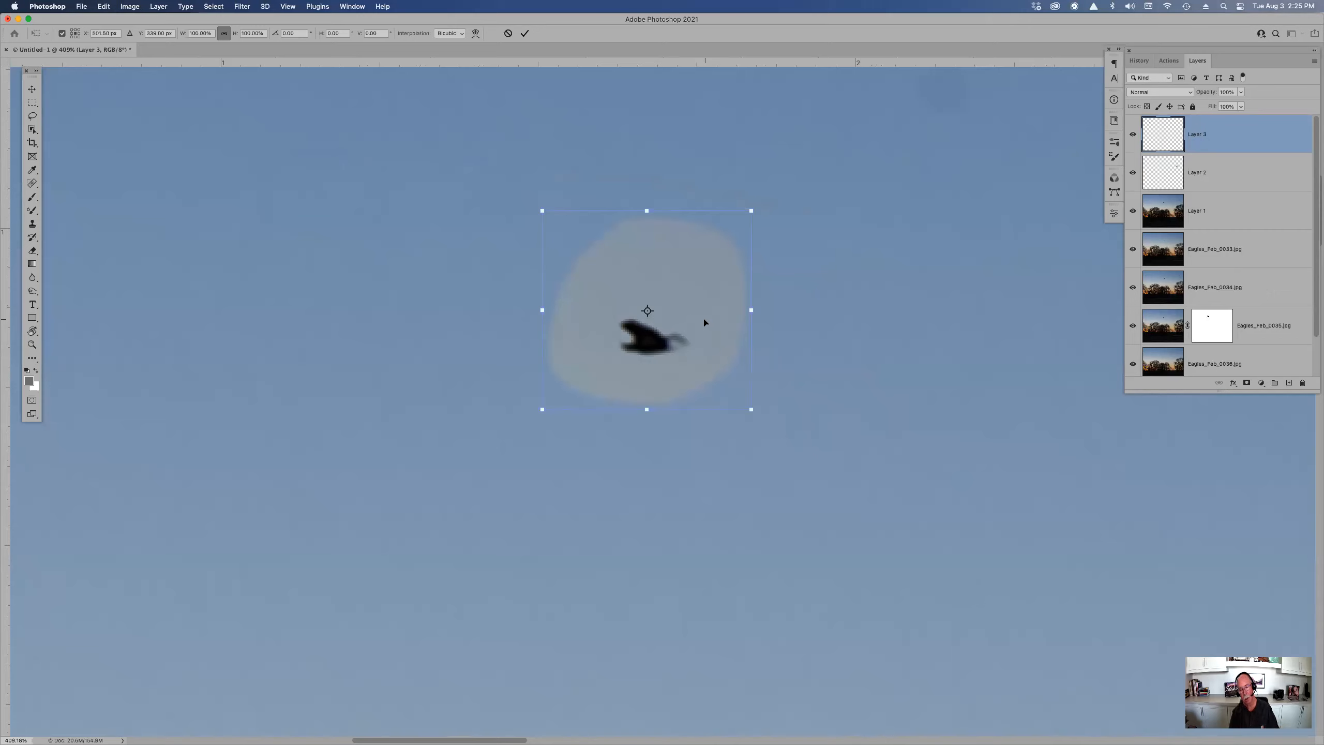
right_click(692, 317)
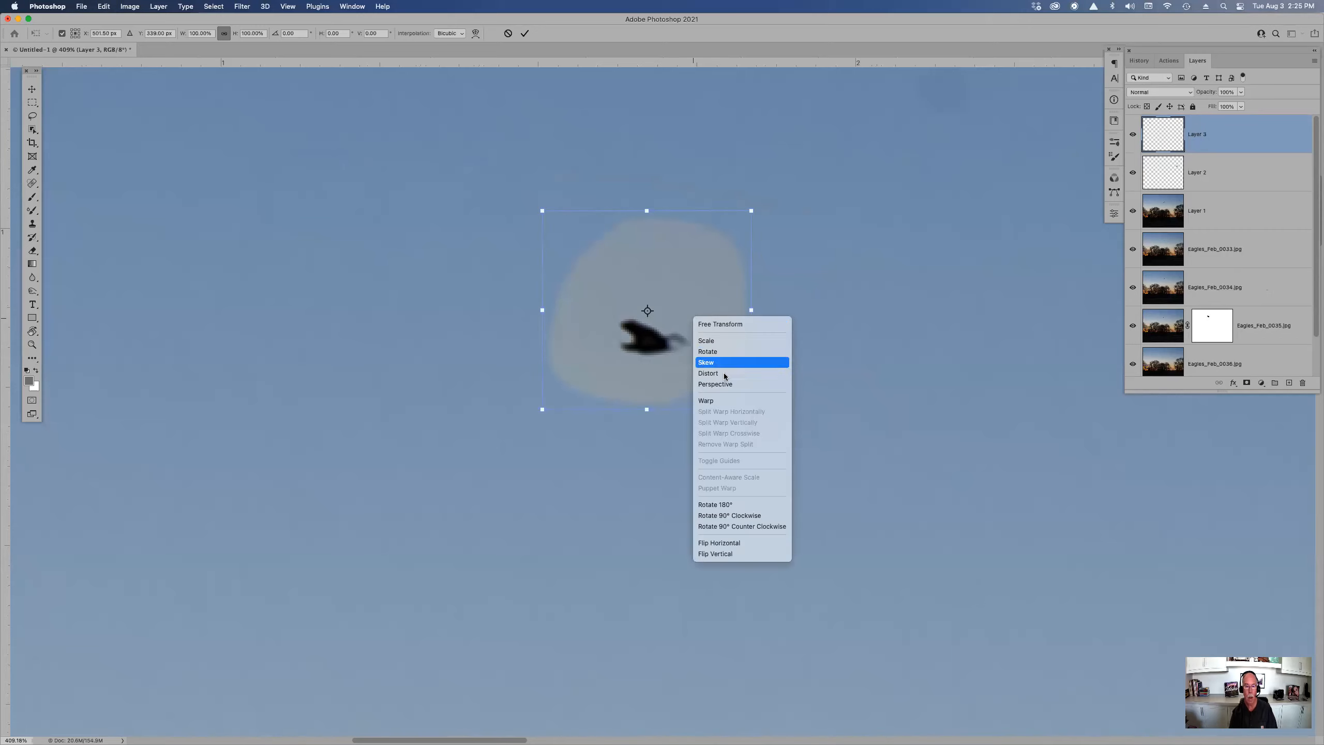
left_click(751, 542)
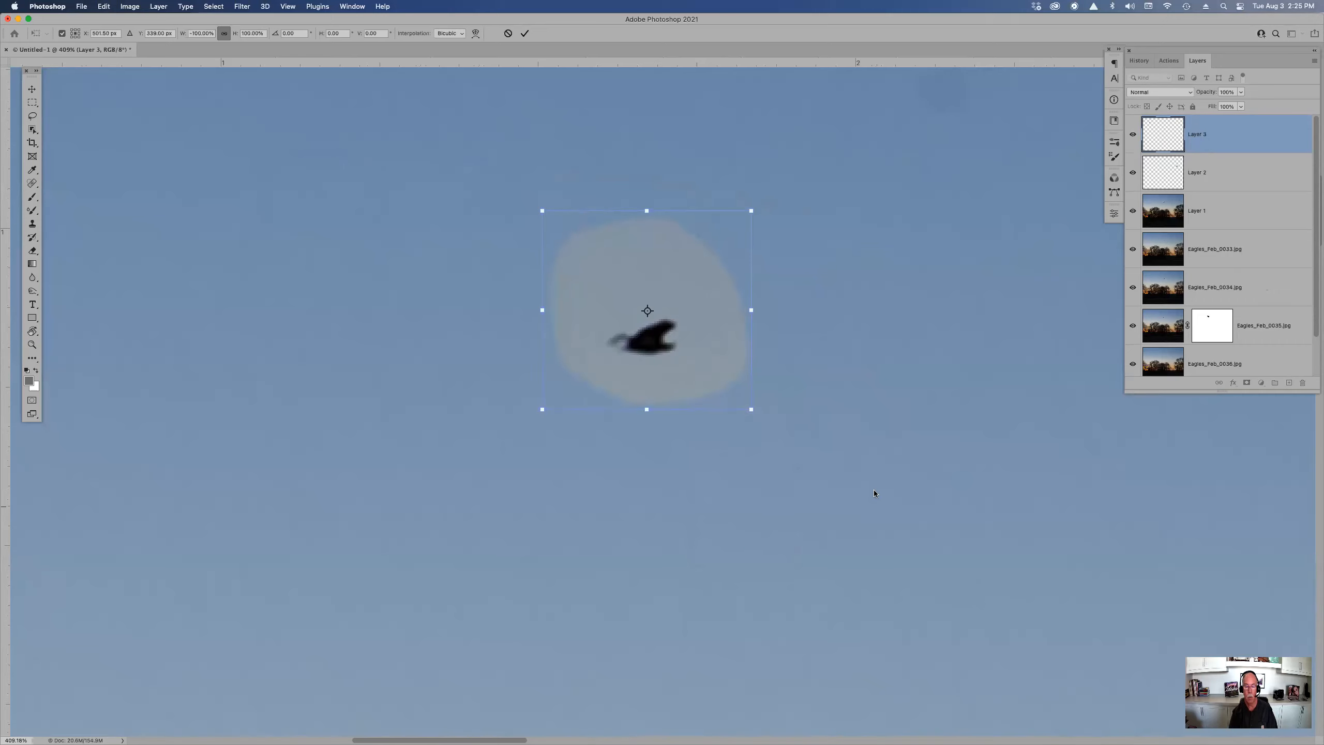
key("Return")
- Enlarge the flipped bird patch slightly with Free Transform and apply it
key("z")
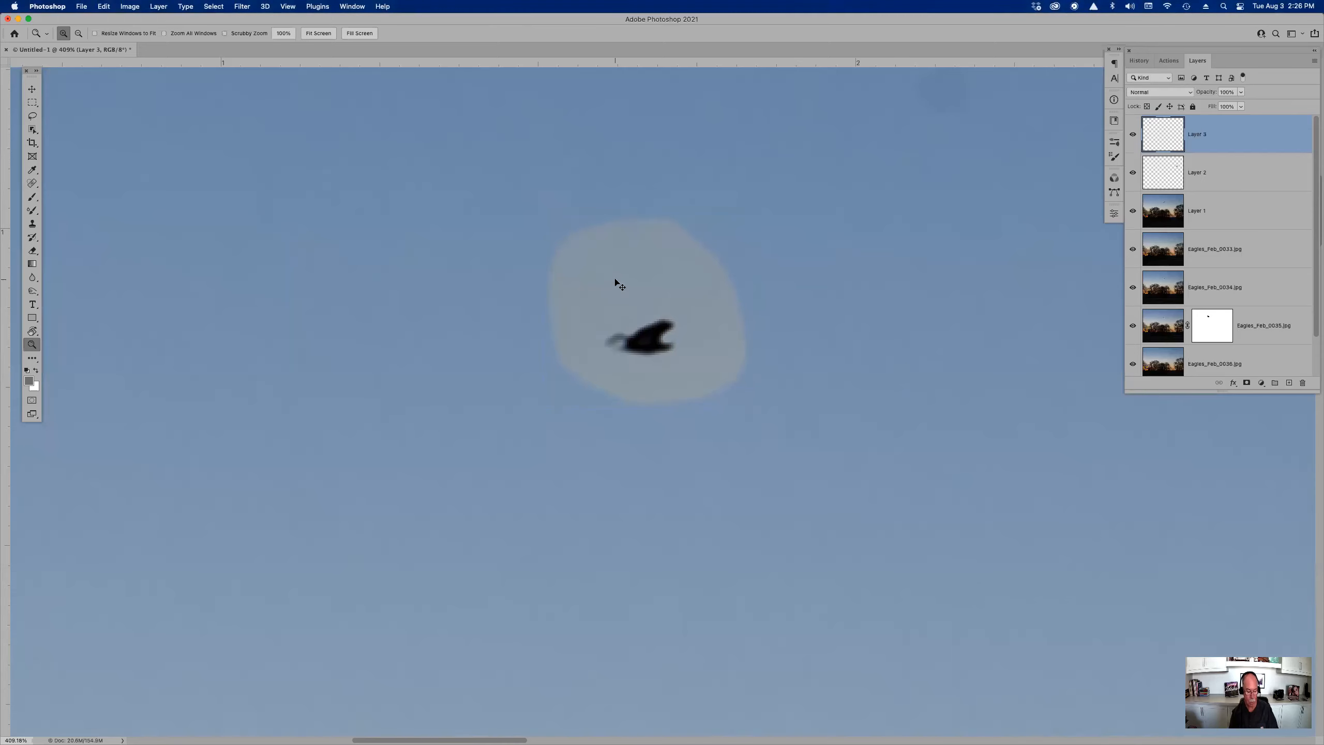
key("super+t")
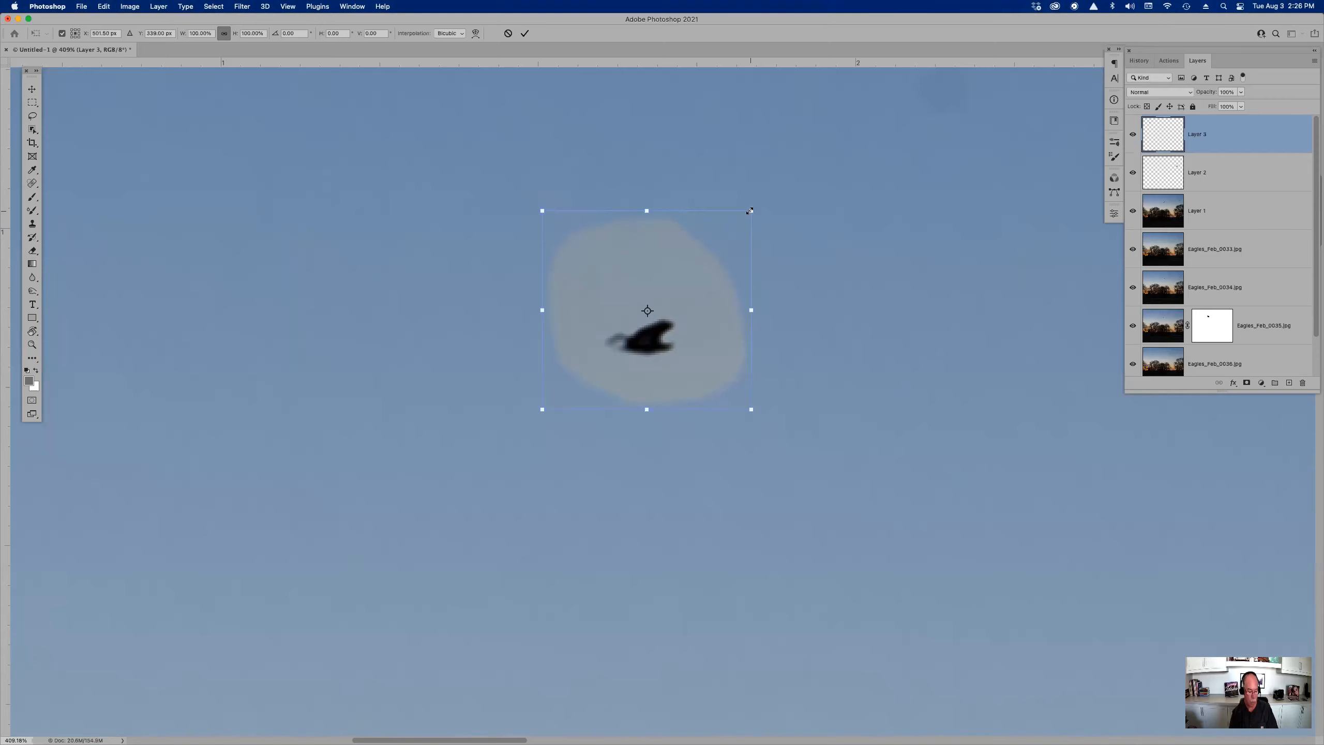
mouse_move(749, 210)
left_mouse_down()
mouse_move(779, 201)
mouse_move(769, 202)
left_mouse_up()
key("Return")
key("z")
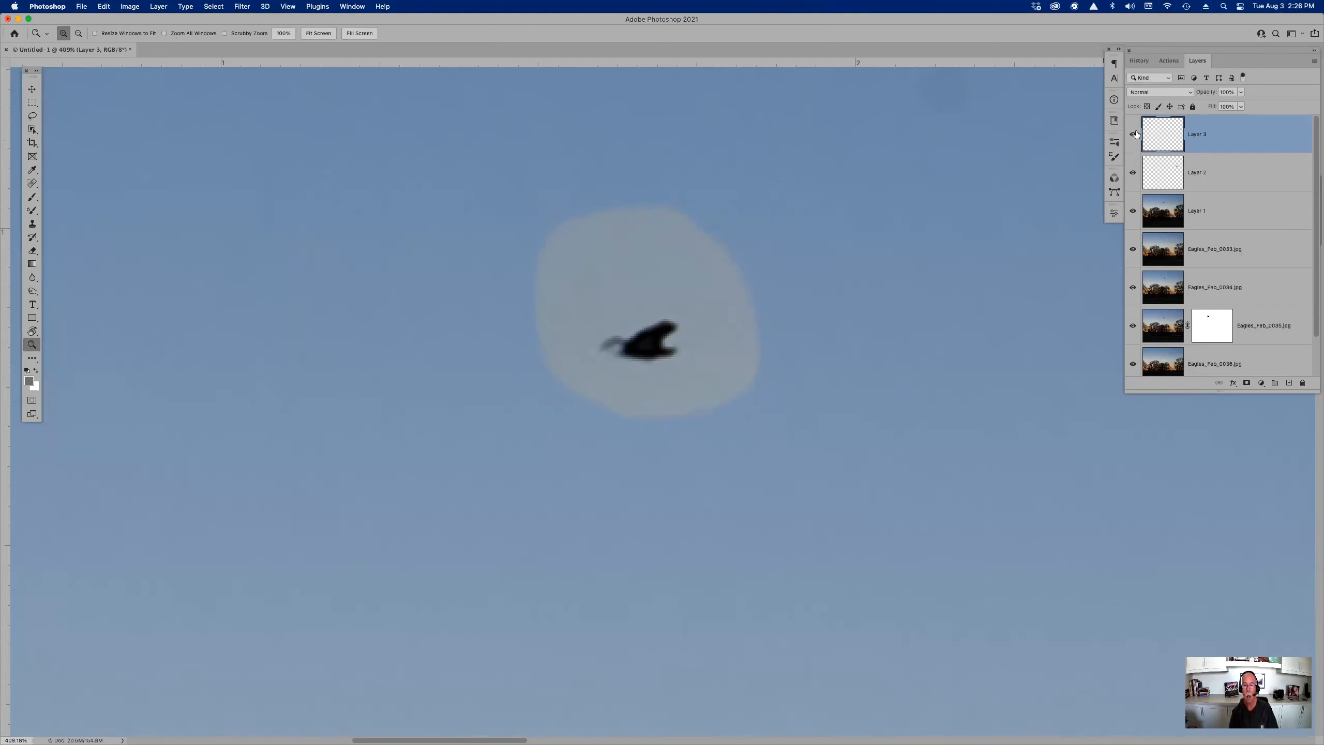
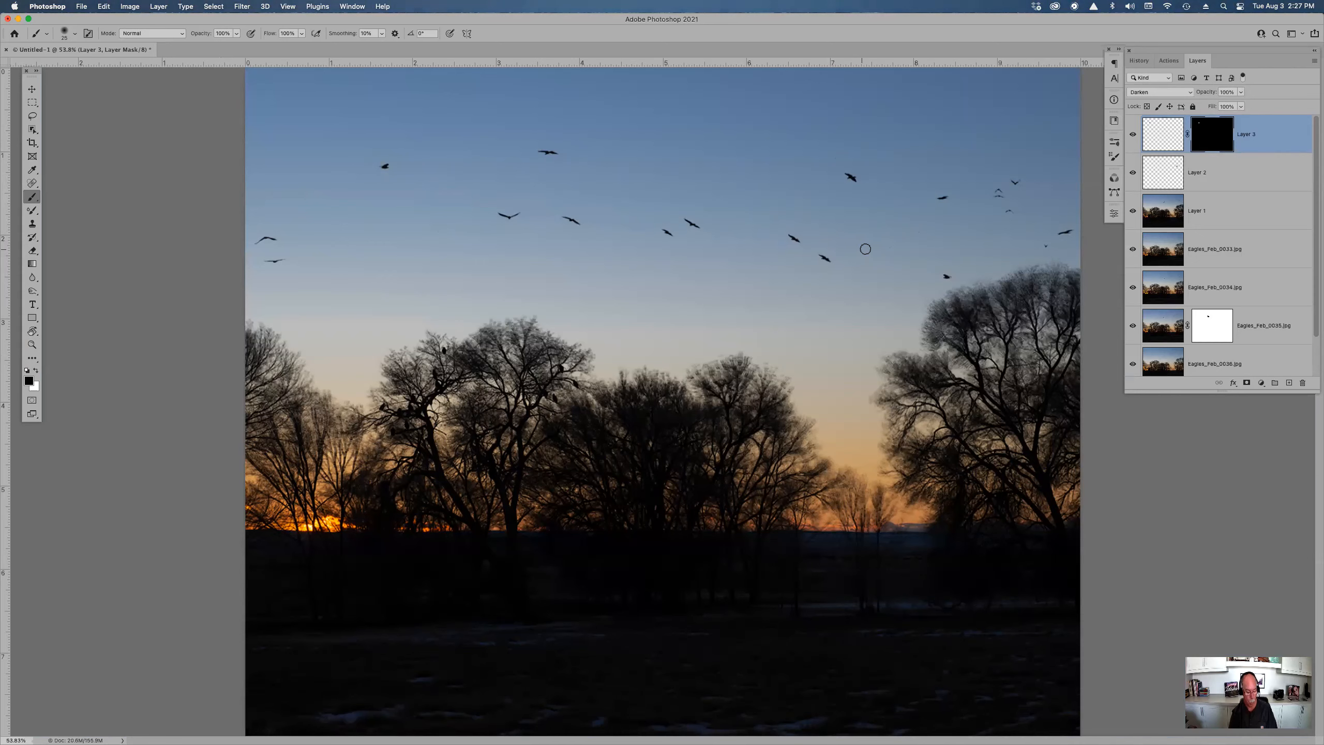
- Select Layer 1 and try a lasso selection around the lower bird of the pair left of the right-hand tree, undoing it
left_click(1223, 211)
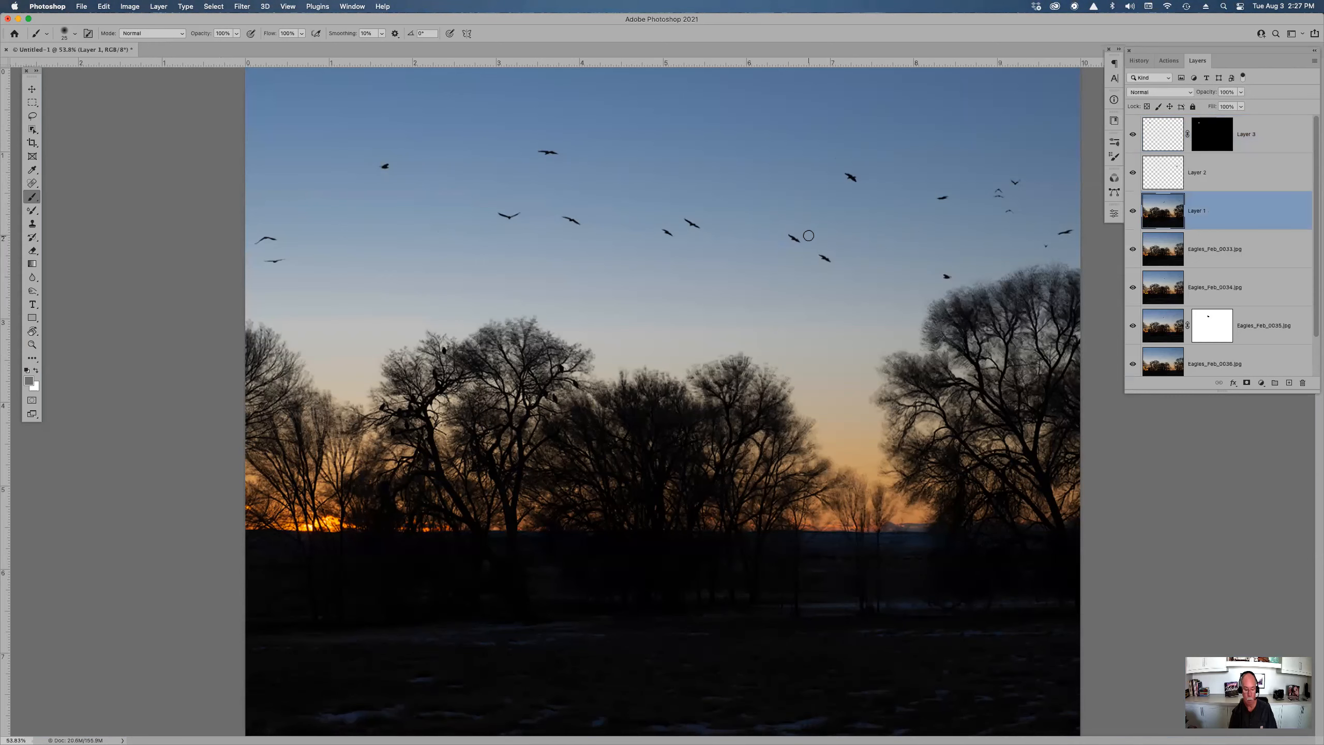
key("z")
mouse_move(748, 202)
left_mouse_down()
mouse_move(887, 284)
mouse_move(891, 324)
mouse_move(842, 315)
left_mouse_up()
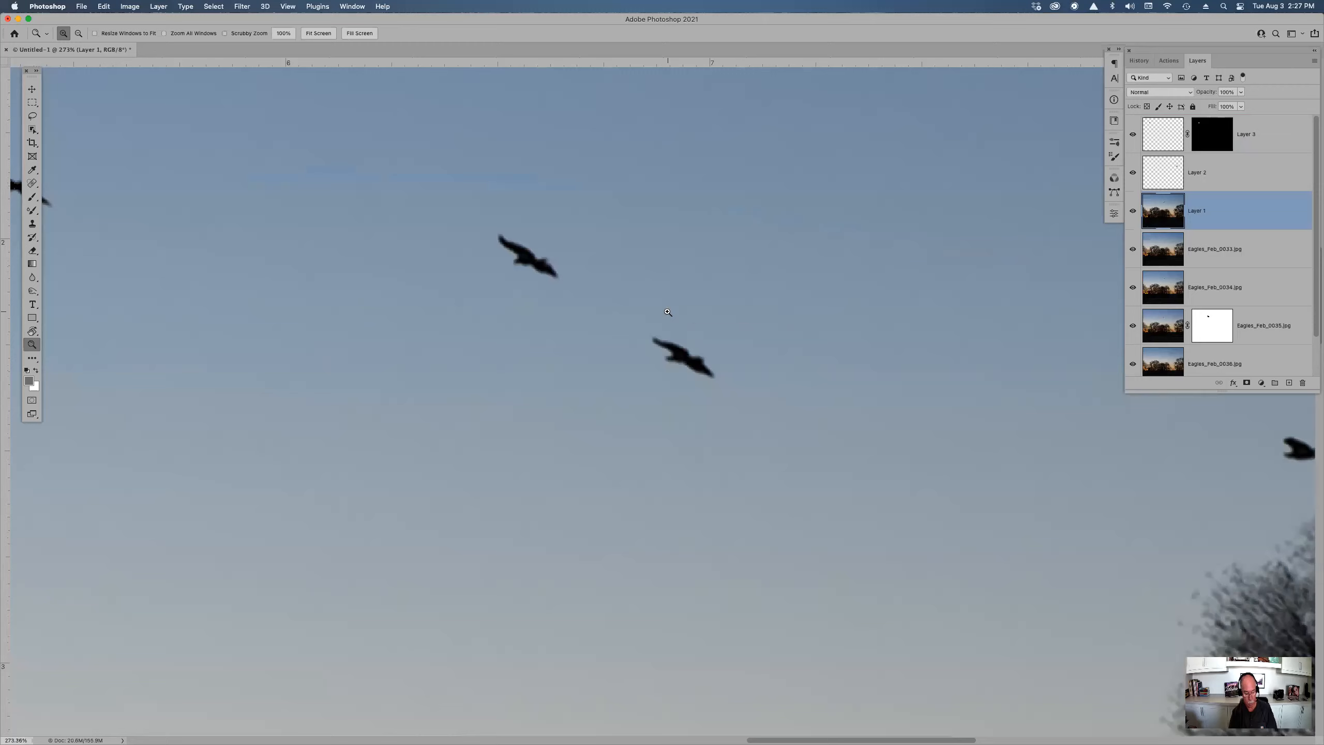
key("l")
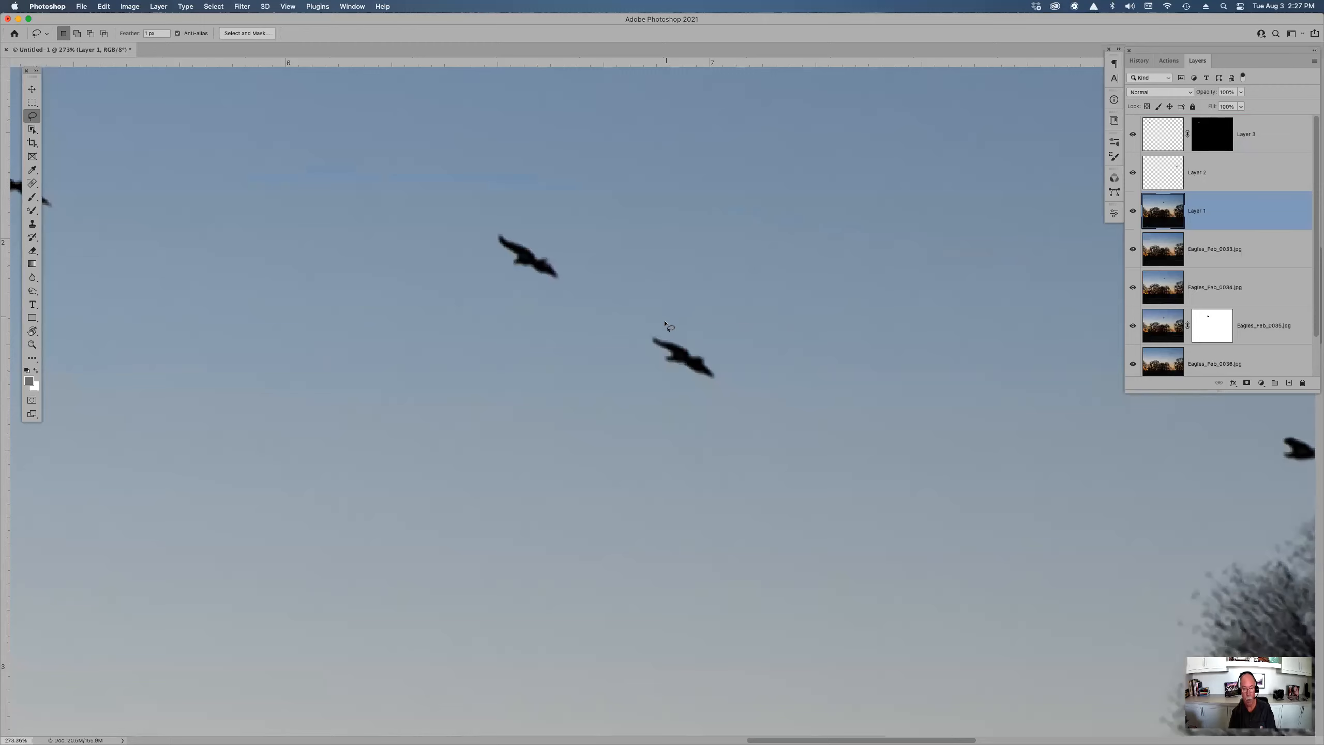
mouse_move(664, 310)
left_mouse_down()
mouse_move(653, 313)
mouse_move(677, 412)
mouse_move(688, 314)
mouse_move(662, 311)
left_mouse_up()
key("super+z")
- Select the lower bird of the pair using the Object Selection tool in Lasso mode, and copy it
left_click(31, 130)
left_click(60, 129)
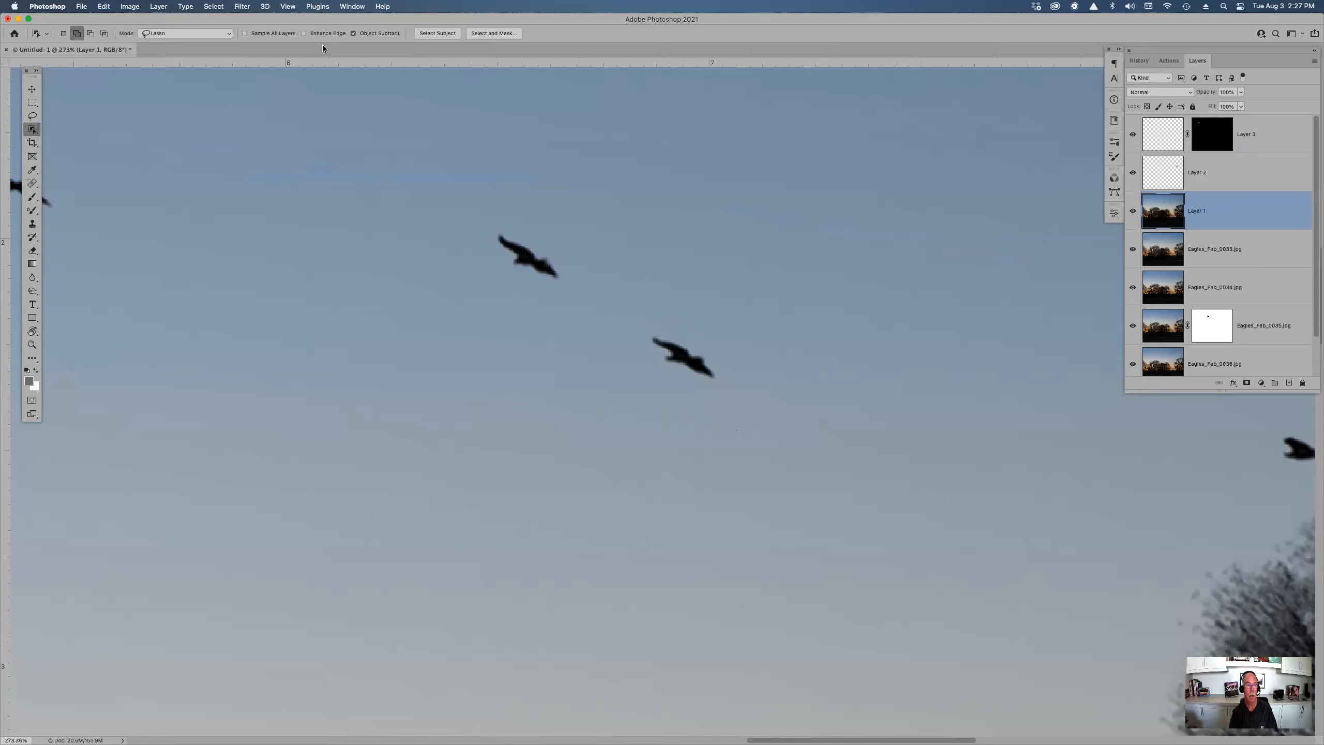
mouse_move(681, 312)
left_mouse_down()
mouse_move(639, 328)
mouse_move(647, 365)
mouse_move(690, 404)
mouse_move(733, 405)
mouse_move(734, 352)
mouse_move(698, 334)
left_mouse_up()
mouse_move(729, 362)
left_mouse_down()
mouse_move(746, 427)
mouse_move(741, 360)
mouse_move(714, 365)
mouse_move(729, 382)
left_mouse_up()
key("alt")
key("super+c")
- Paste the cleanly cut-out bird above Layer 1 and move it into the sky up and left of the flipped bird
key("super+v")
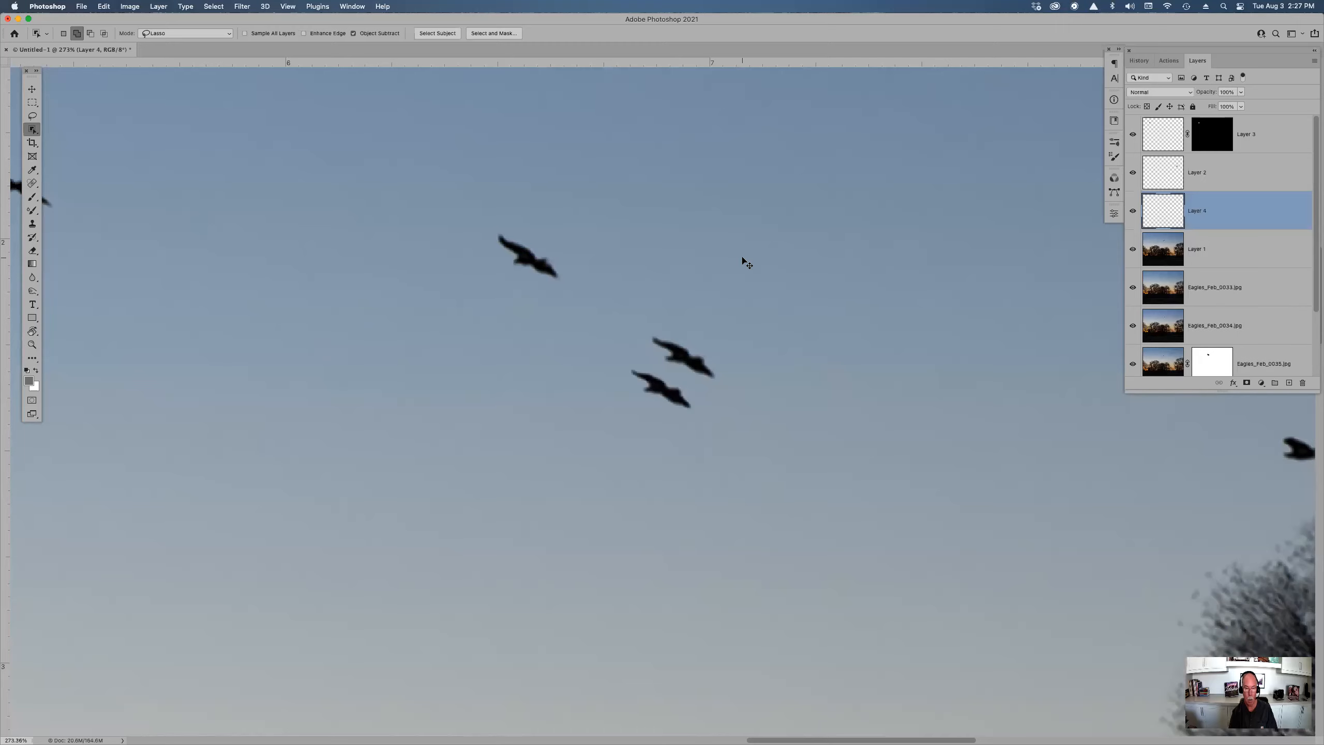
key("super+z")
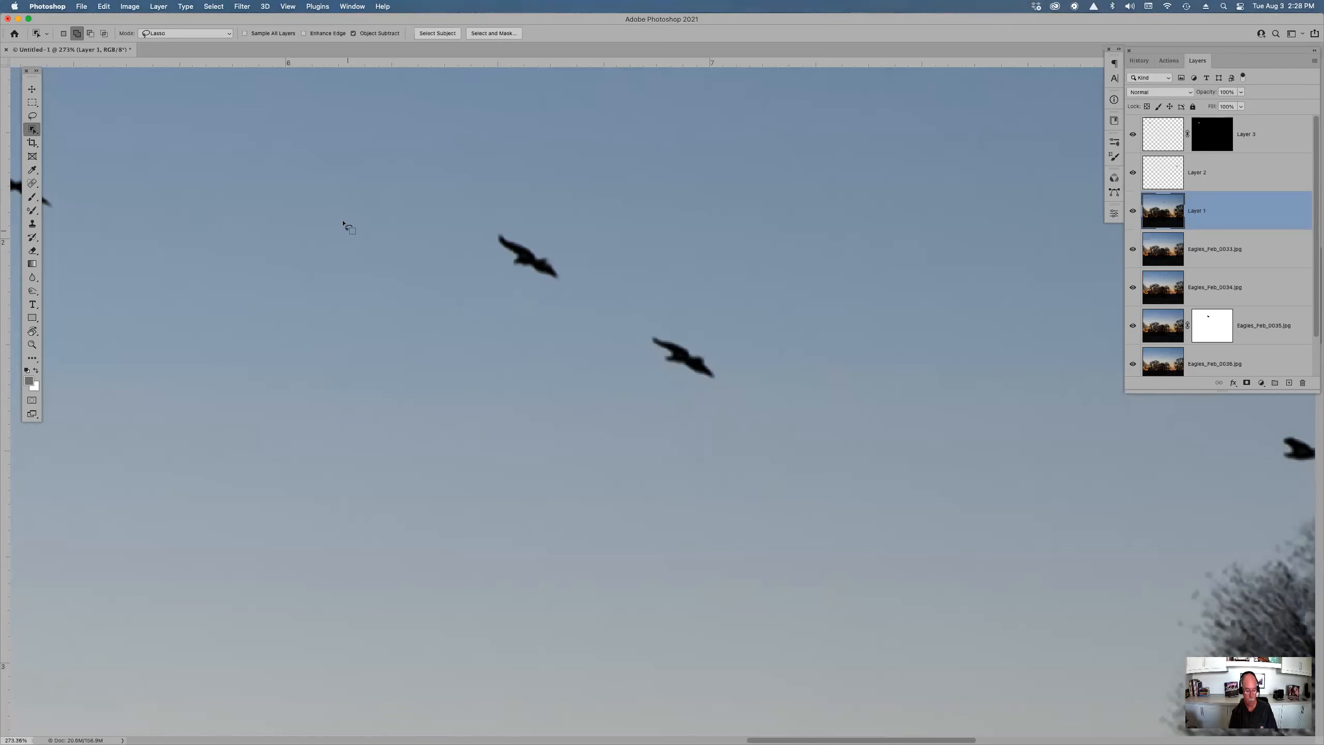
left_click_drag(245, 194, 1022, 405)
left_click_drag(580, 310, 900, 313)
key("super+minus")
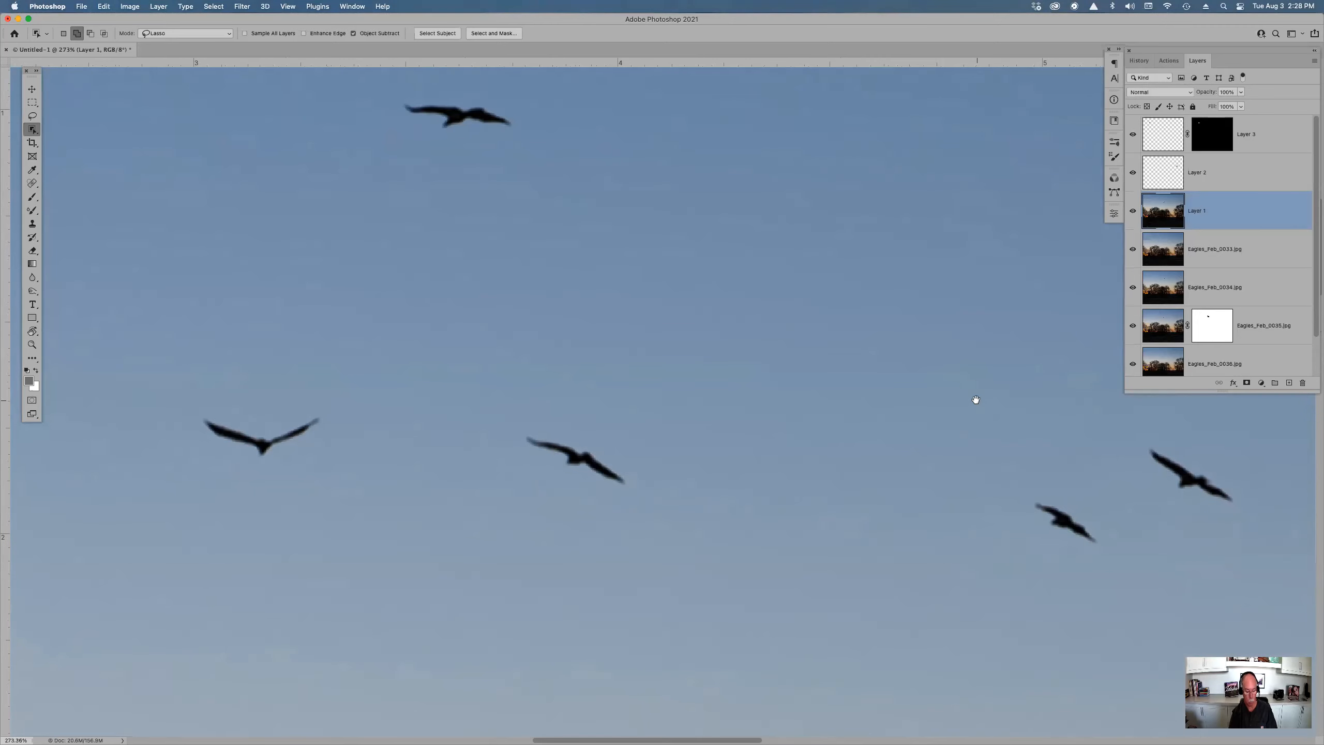
key("super+minus")
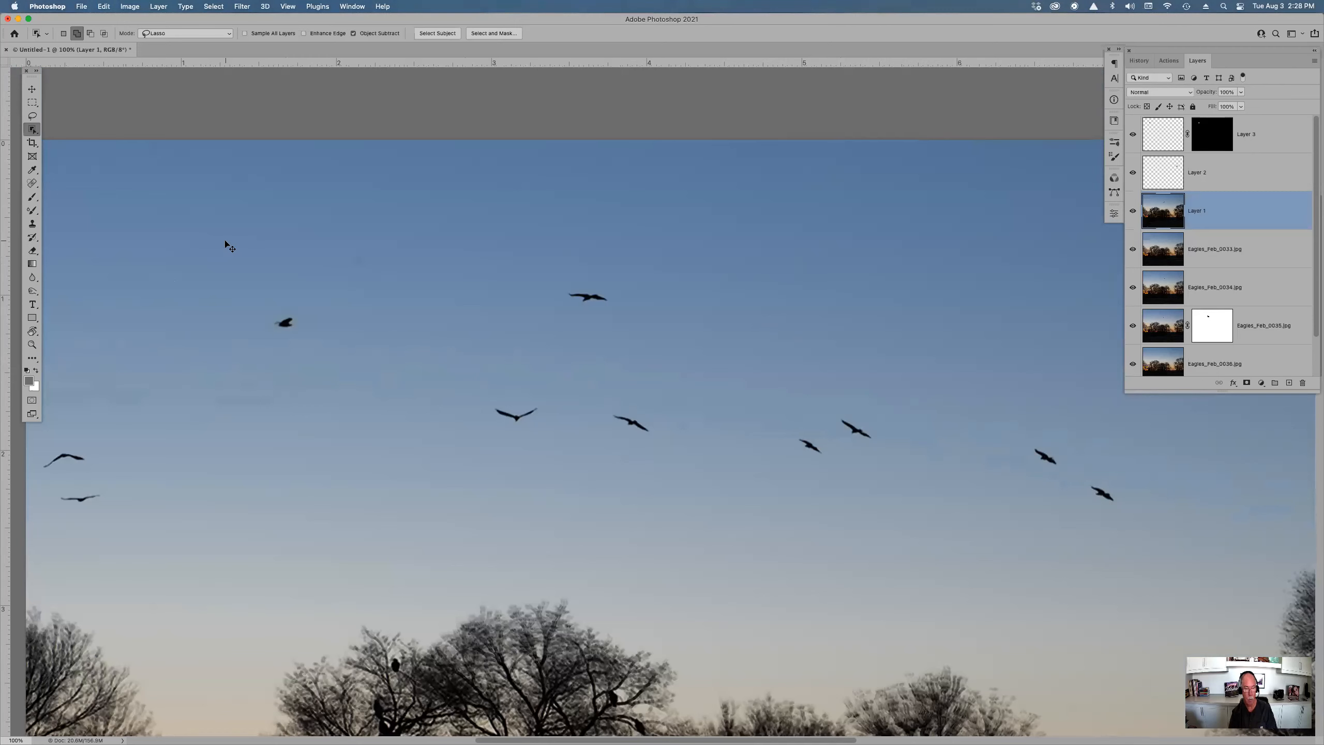
key("super+shift+alt+n")
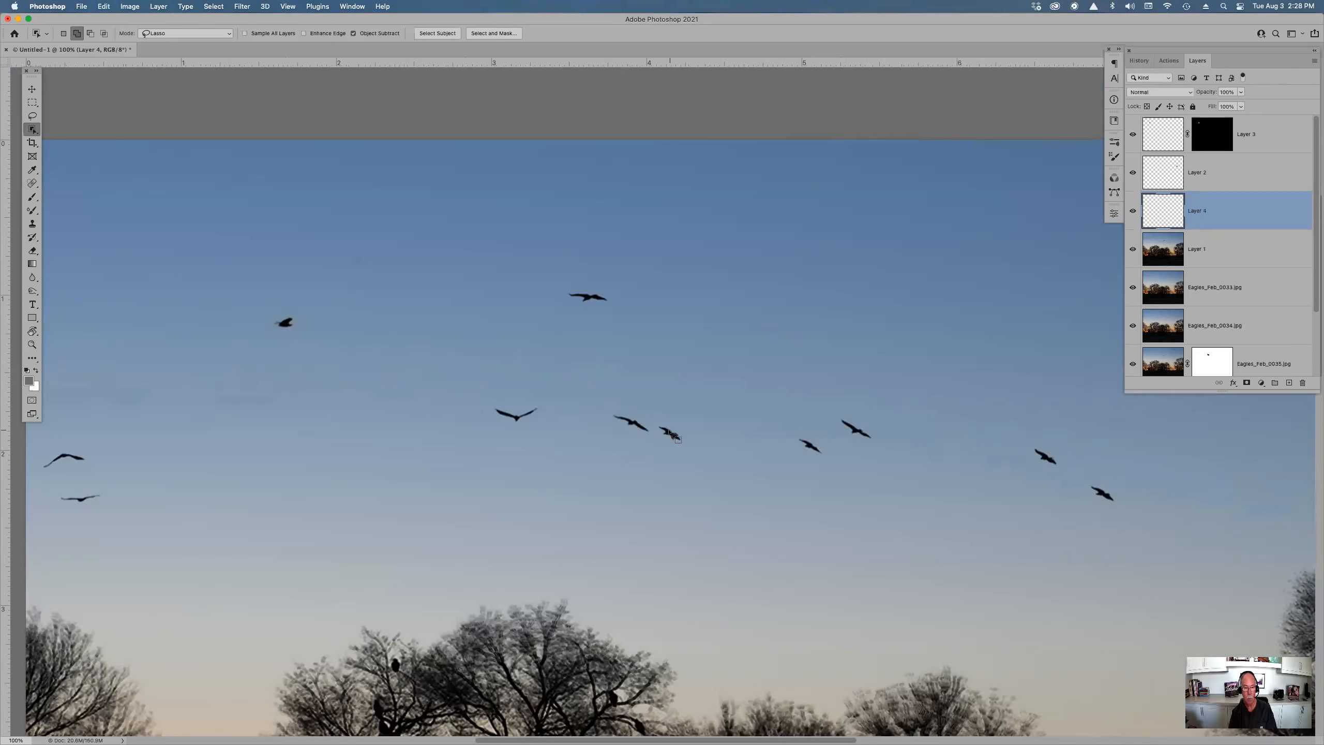
key("v")
left_click_drag(674, 436, 203, 298)
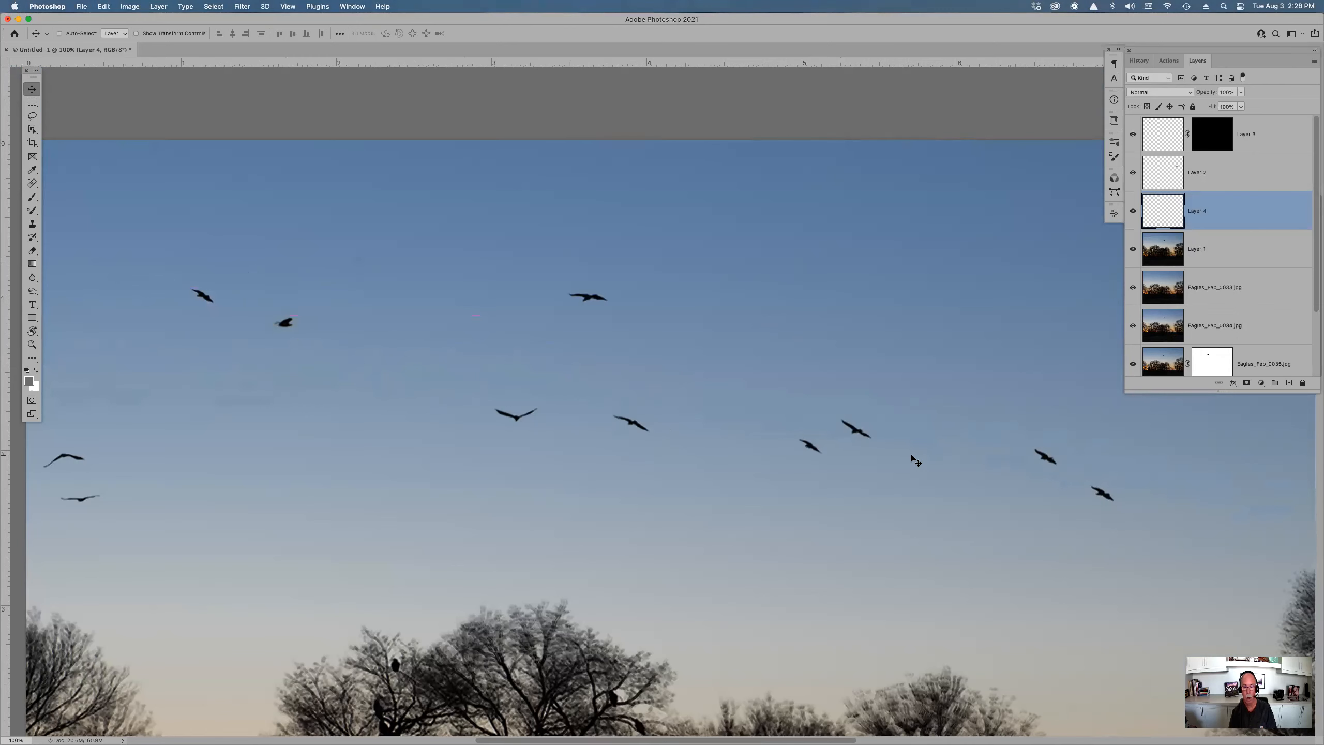
- Flip the pasted Layer 4 bird horizontally with Free Transform and apply the transformation
right_click(195, 294)
left_click(208, 296)
key("super+t")
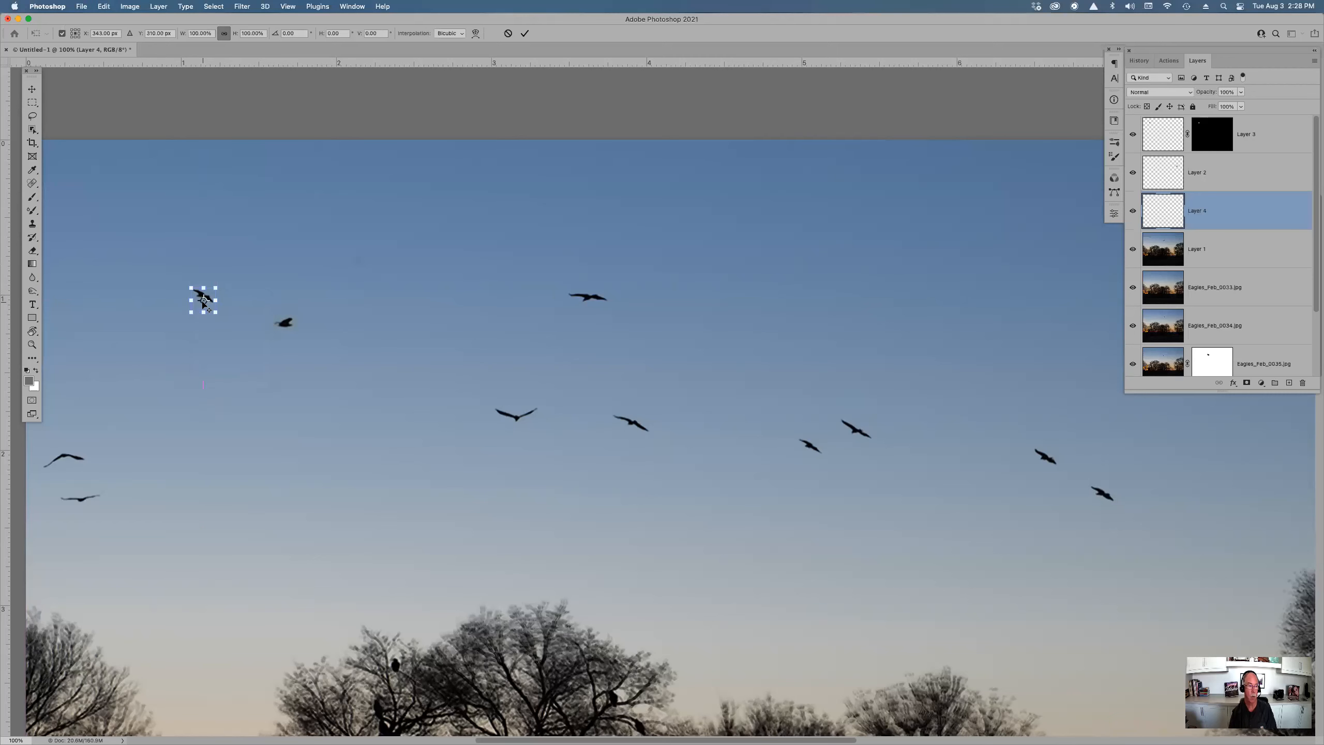
right_click(216, 306)
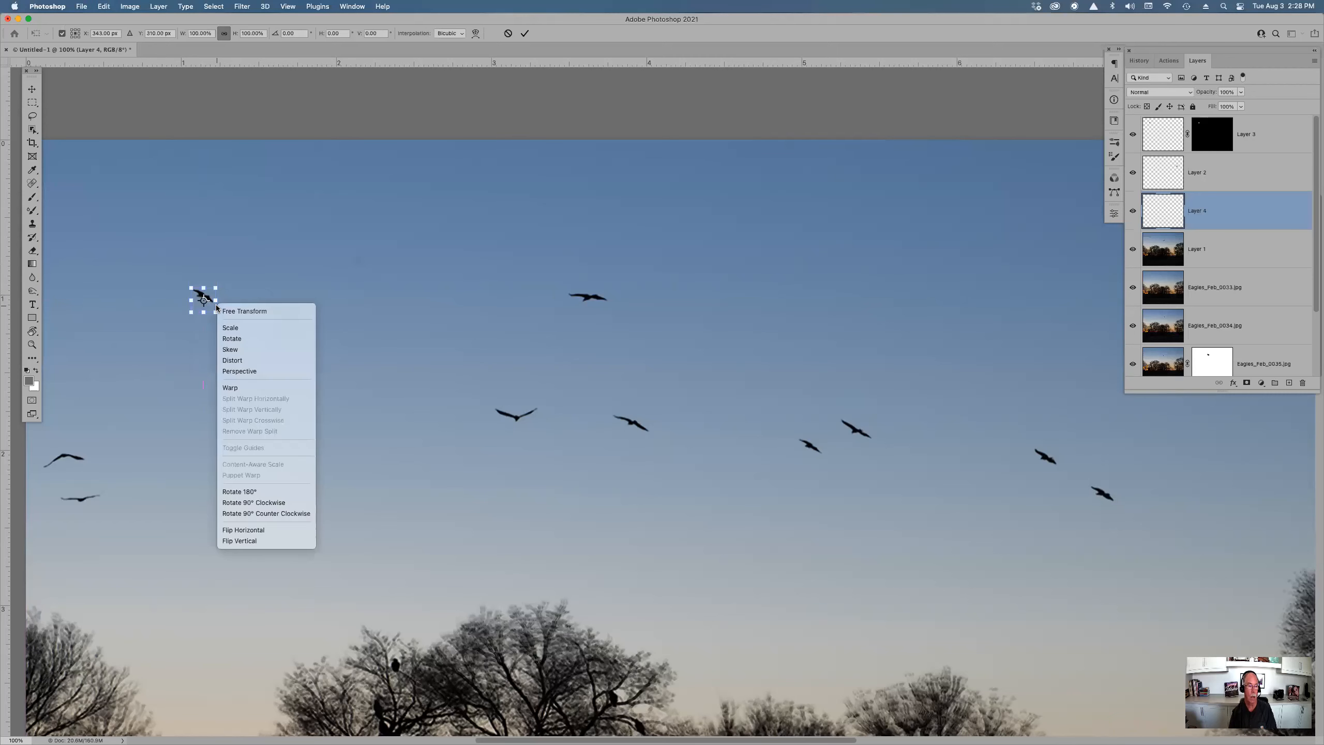
left_click(265, 530)
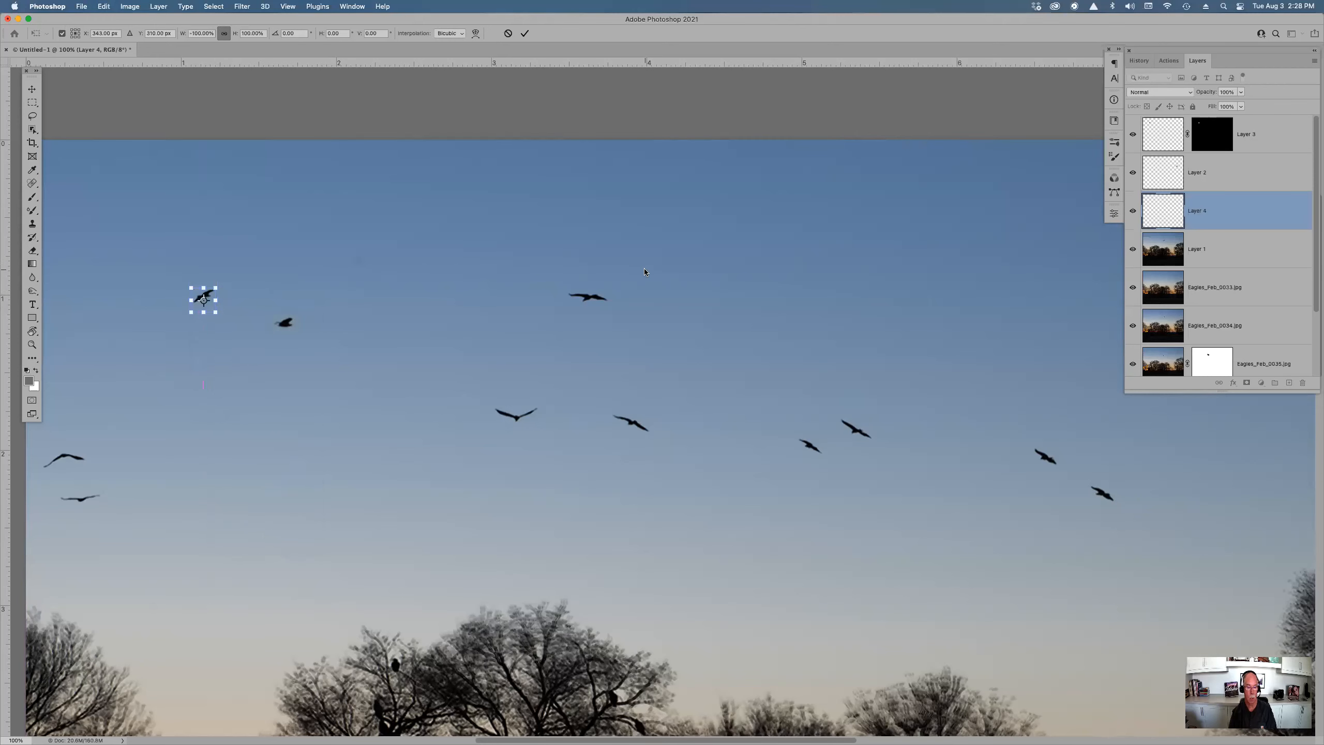
key("Return")
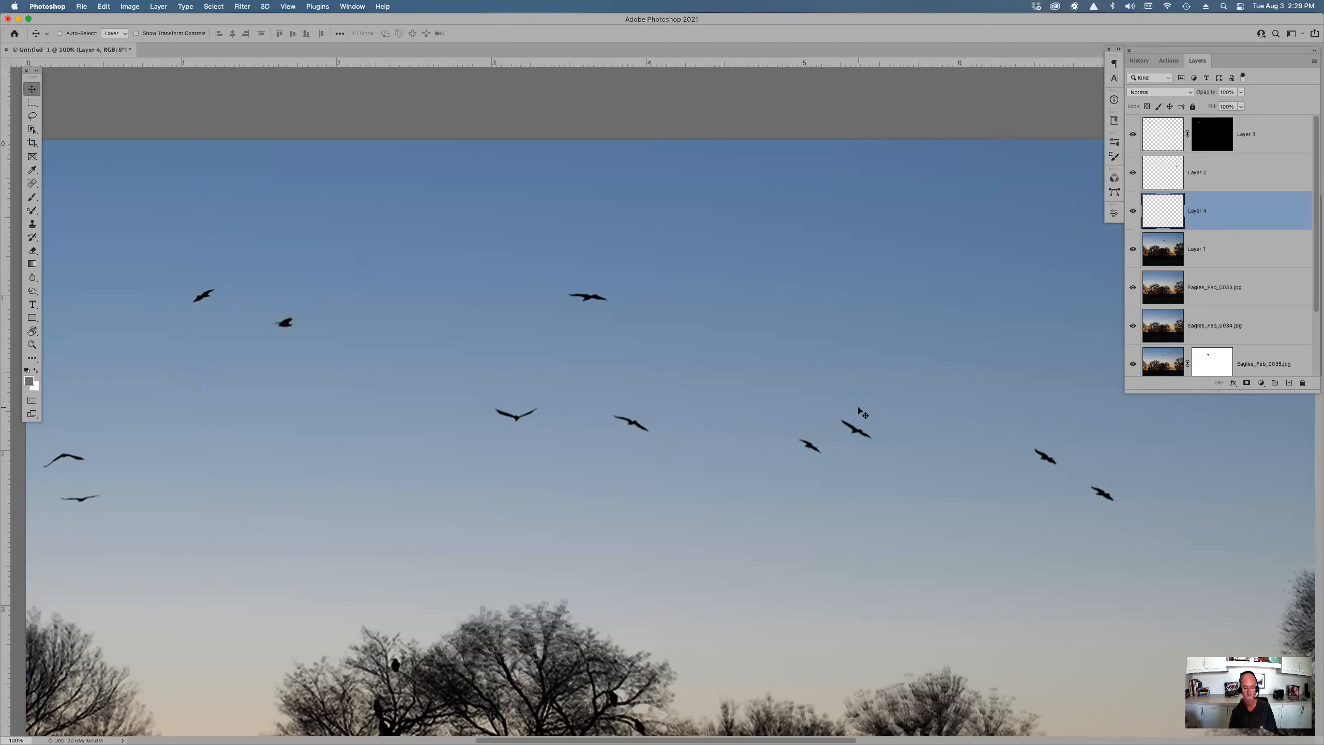
- Lasso the upper bird of the pair in the sky above the small right-hand treetops and try to fill it on Layer 4
key("l")
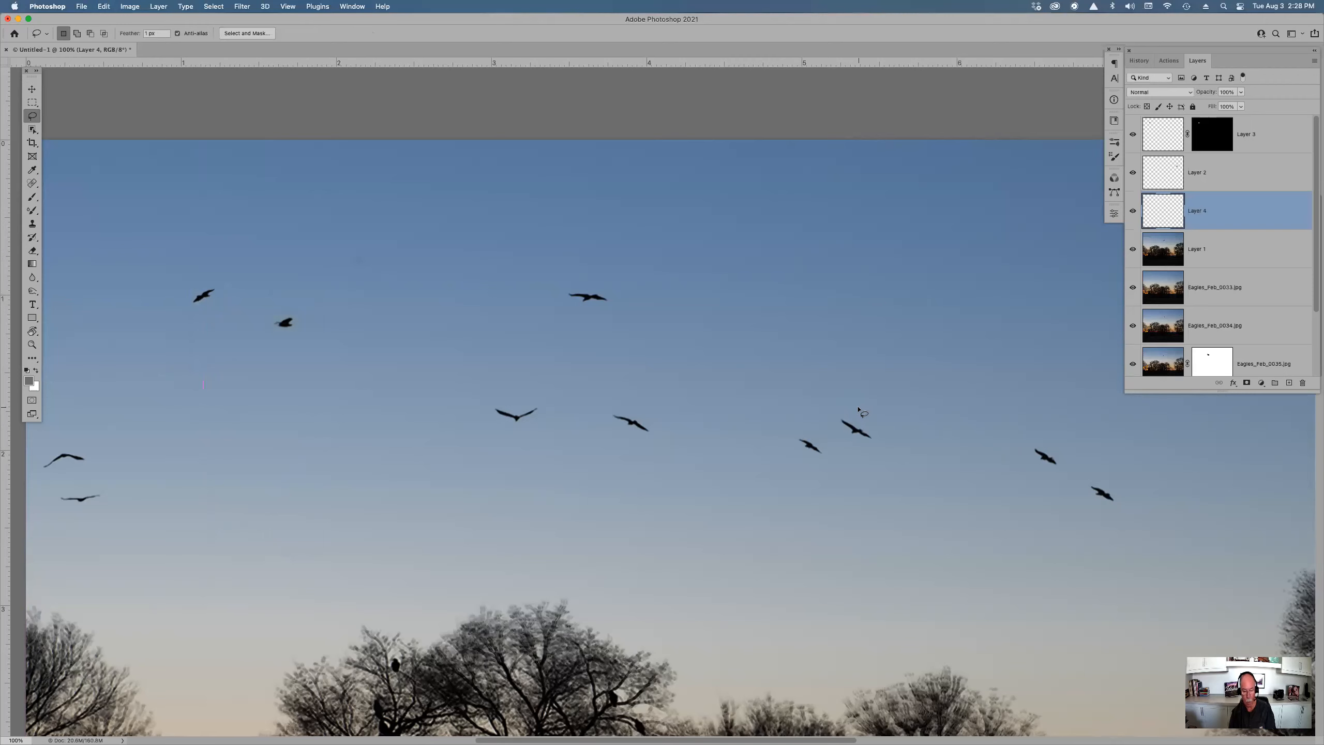
mouse_move(854, 415)
left_mouse_down()
mouse_move(840, 413)
mouse_move(847, 447)
mouse_move(878, 446)
mouse_move(866, 418)
left_mouse_up()
key("F5")
left_click(692, 265)
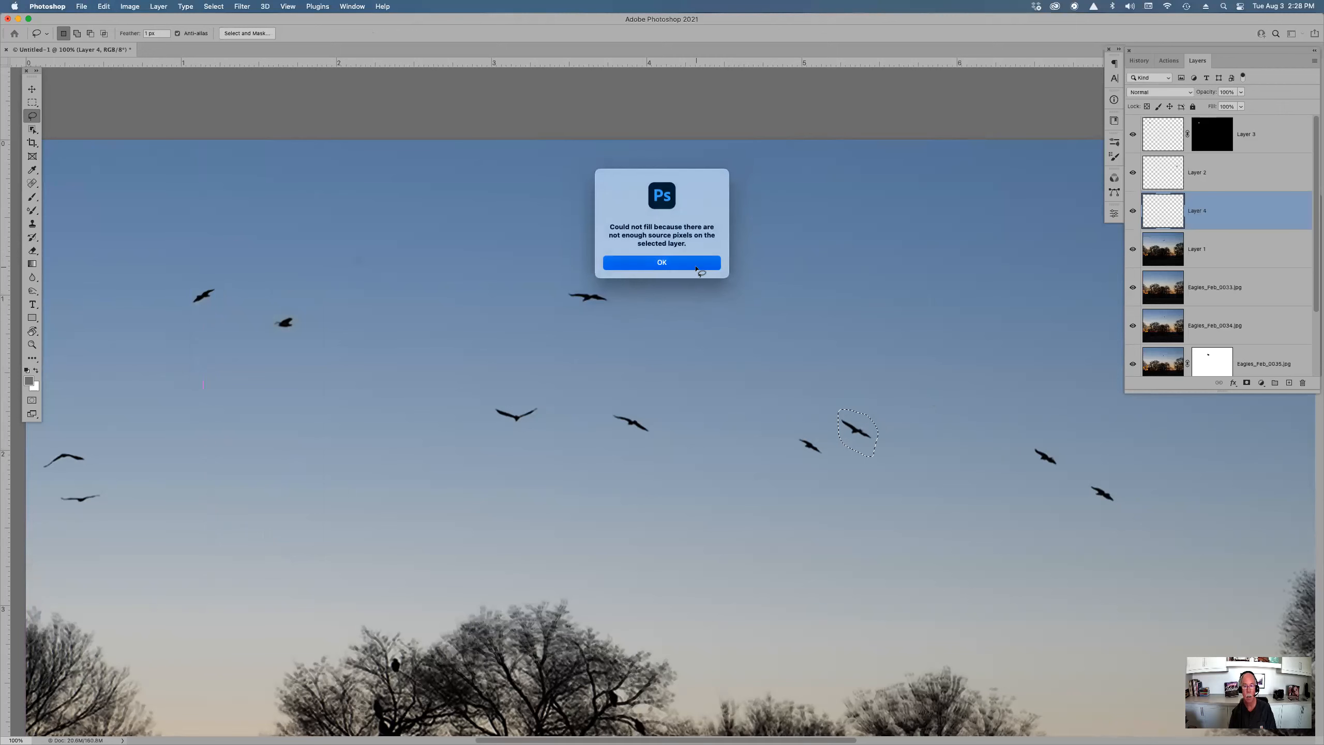
- Stamp the visible layers above Layer 3, fill the lassoed bird with sky, and undo these changes
left_click(1266, 139)
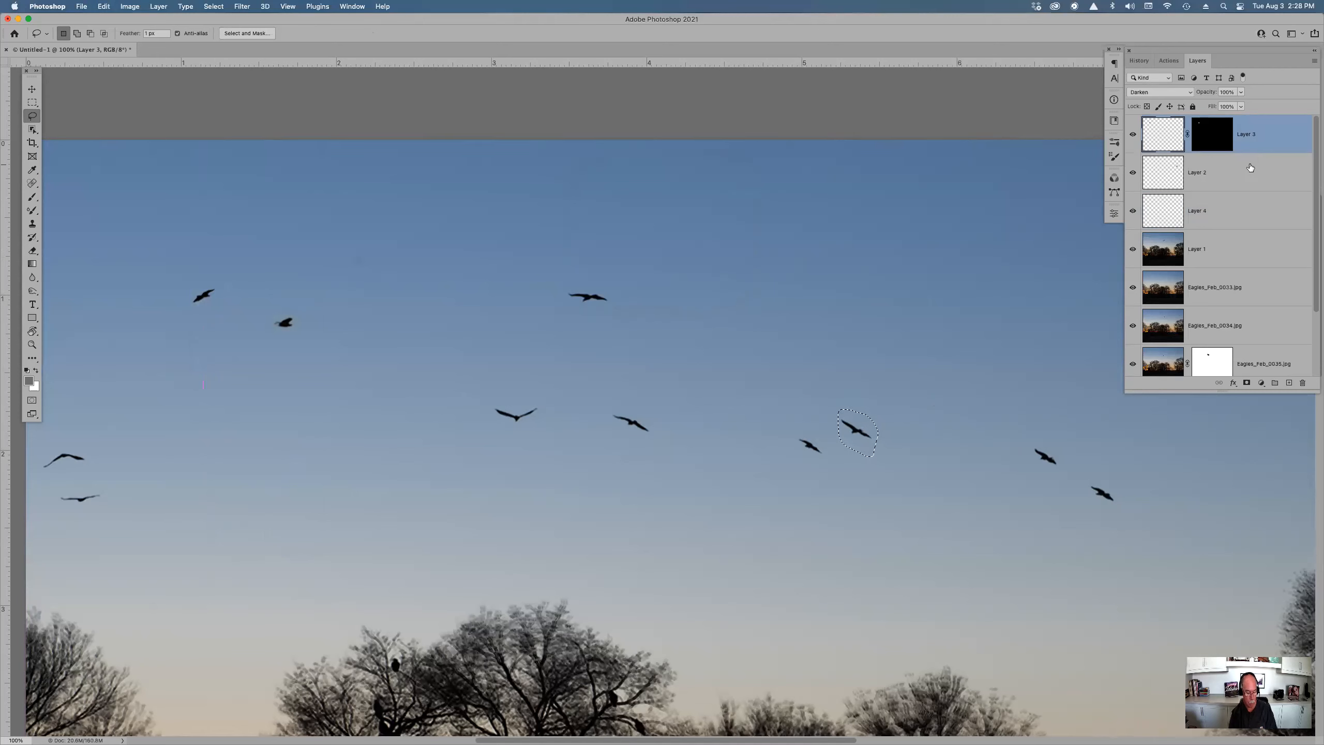
key("alt+shift+super+e")
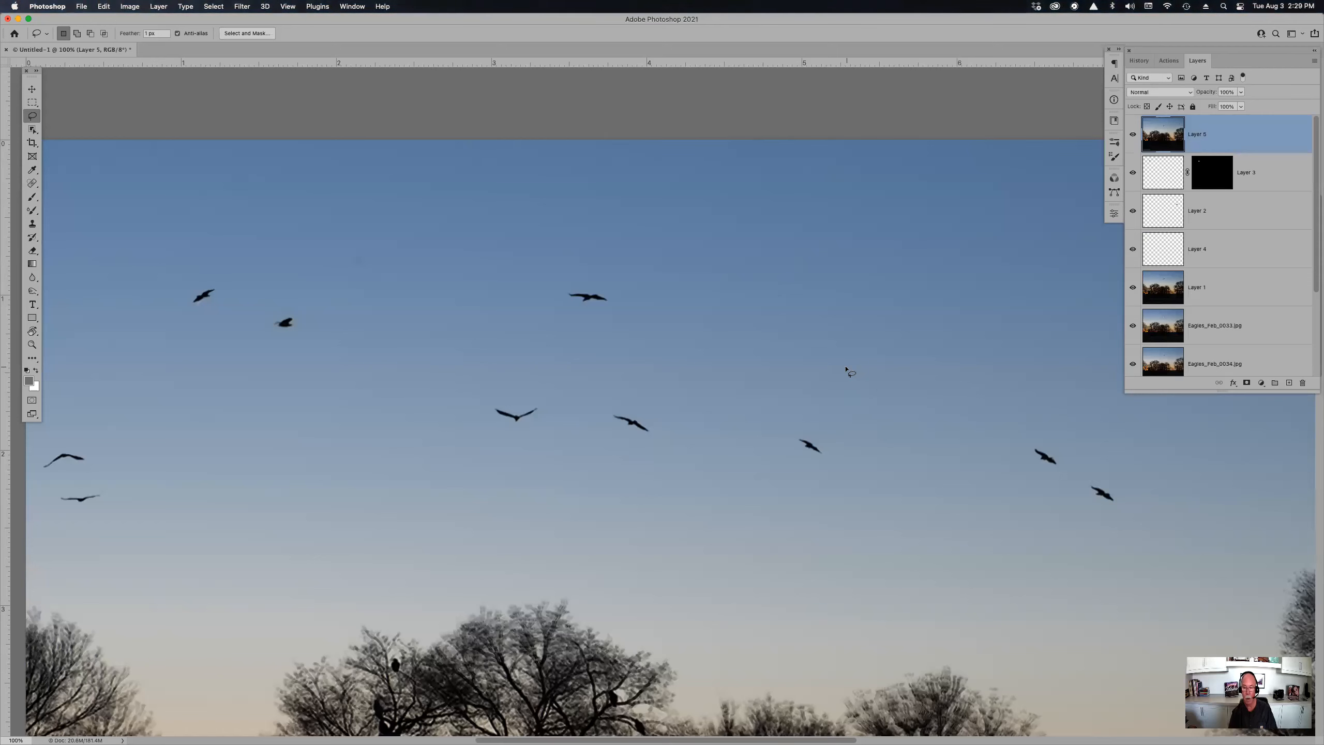
key("super+z")
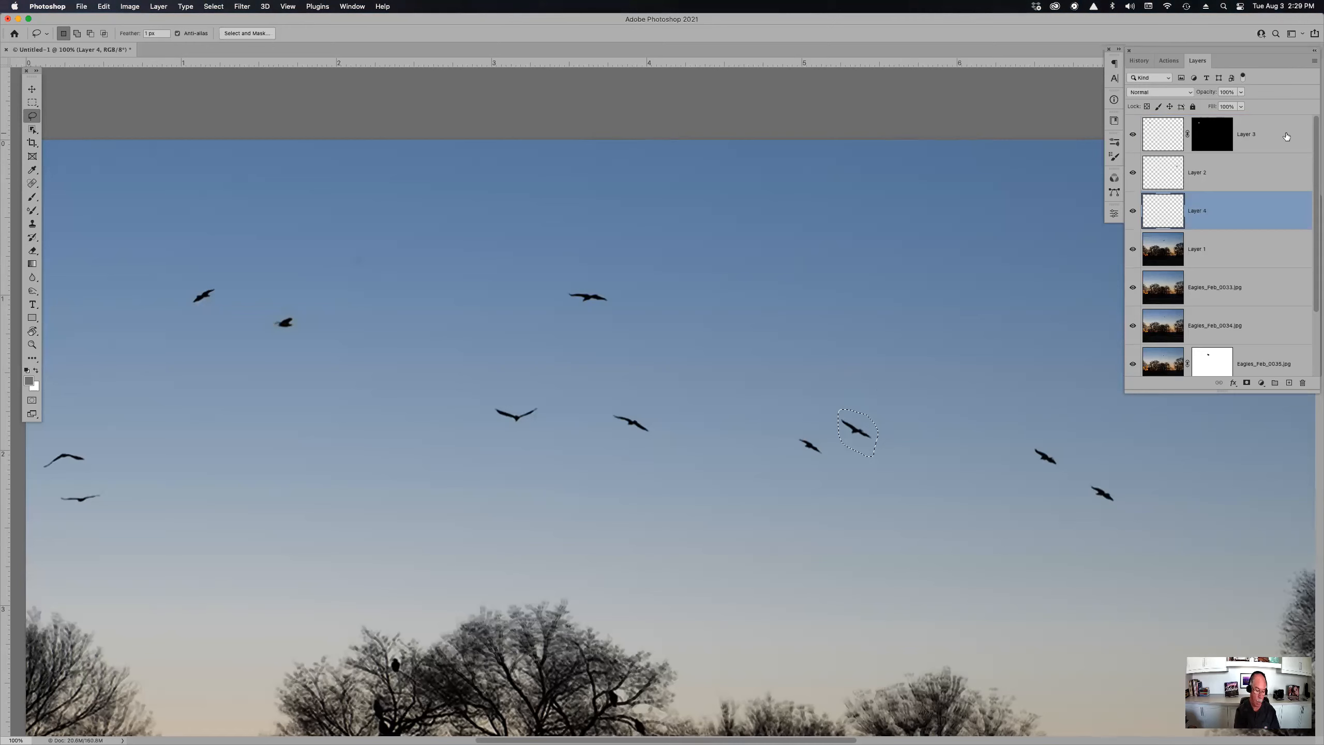
- Stamp the visible layers into a new layer above Layer 4 and another one above Layer 3
key("alt+shift+super+e")
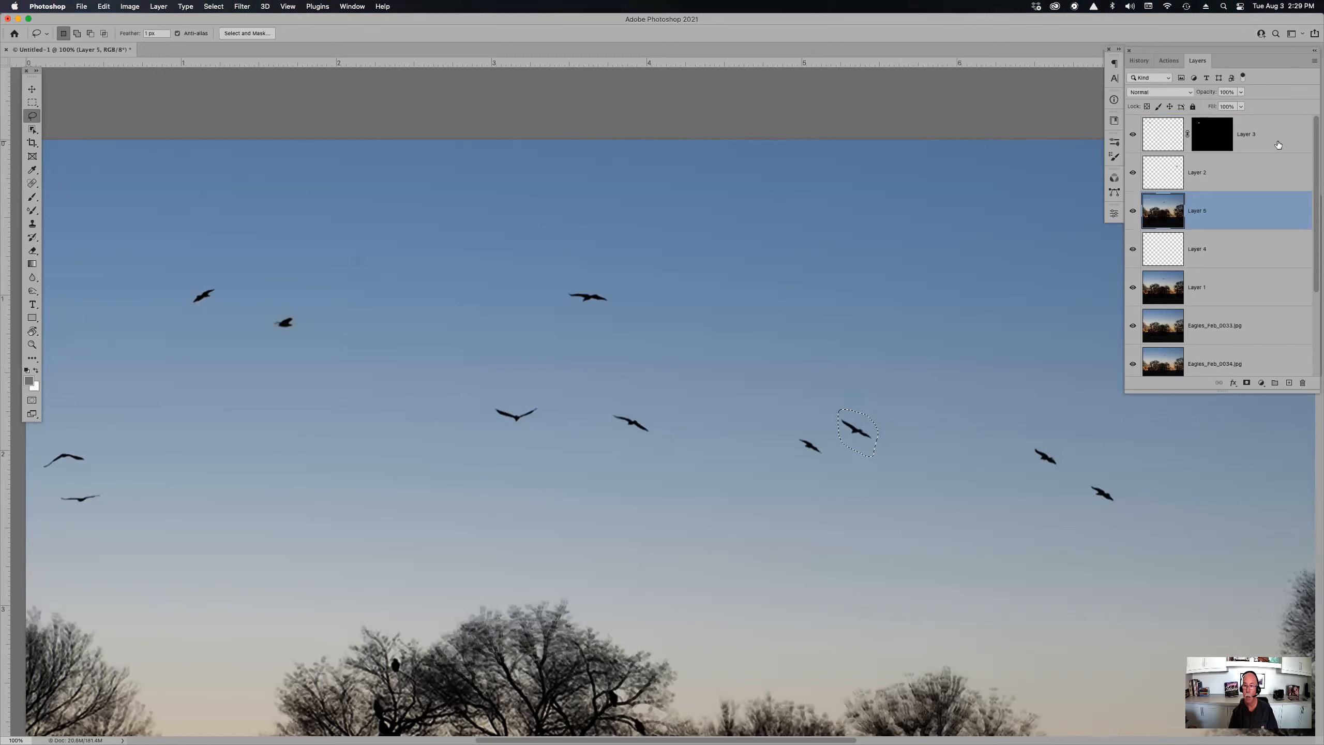
left_click(1278, 145)
key("alt+shift+super+e")
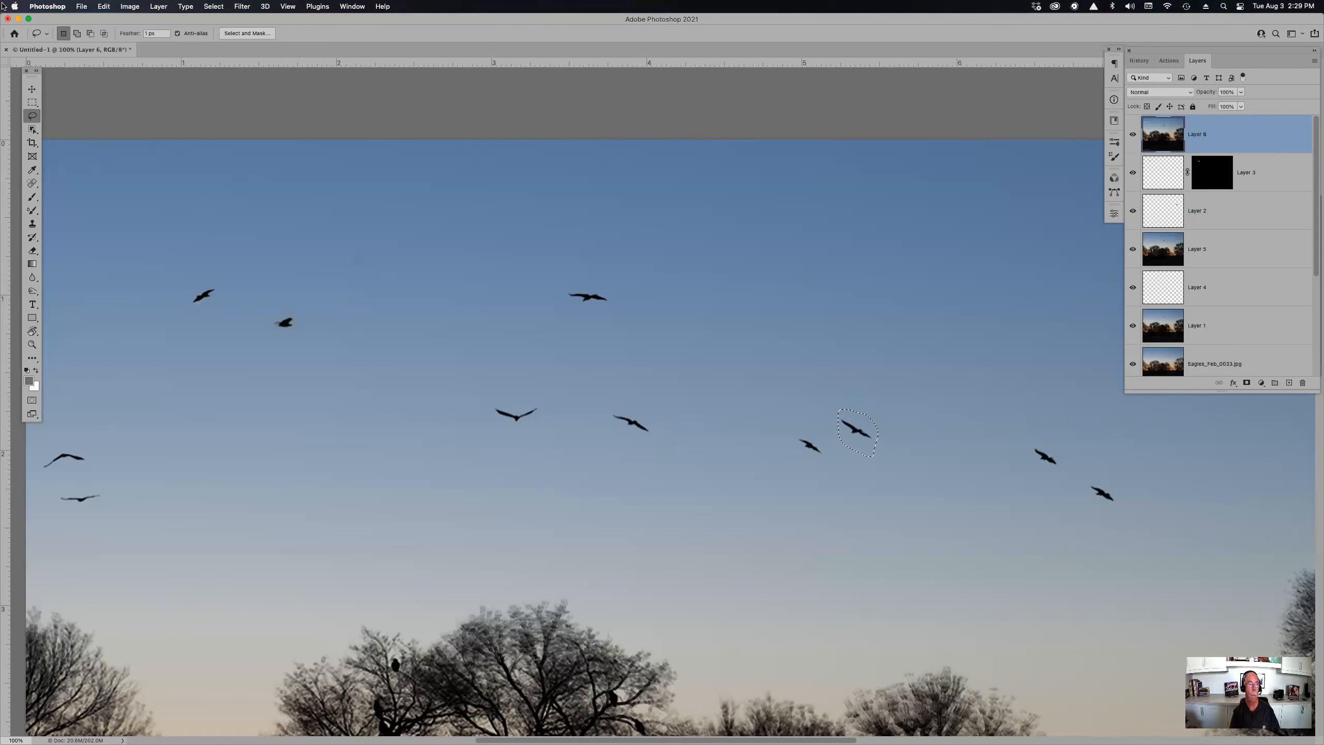
- Fill the lassoed bird with sky on the topmost layer, and remove the lower bird of the pair left of the right-hand tree likewise
left_click(99, 6)
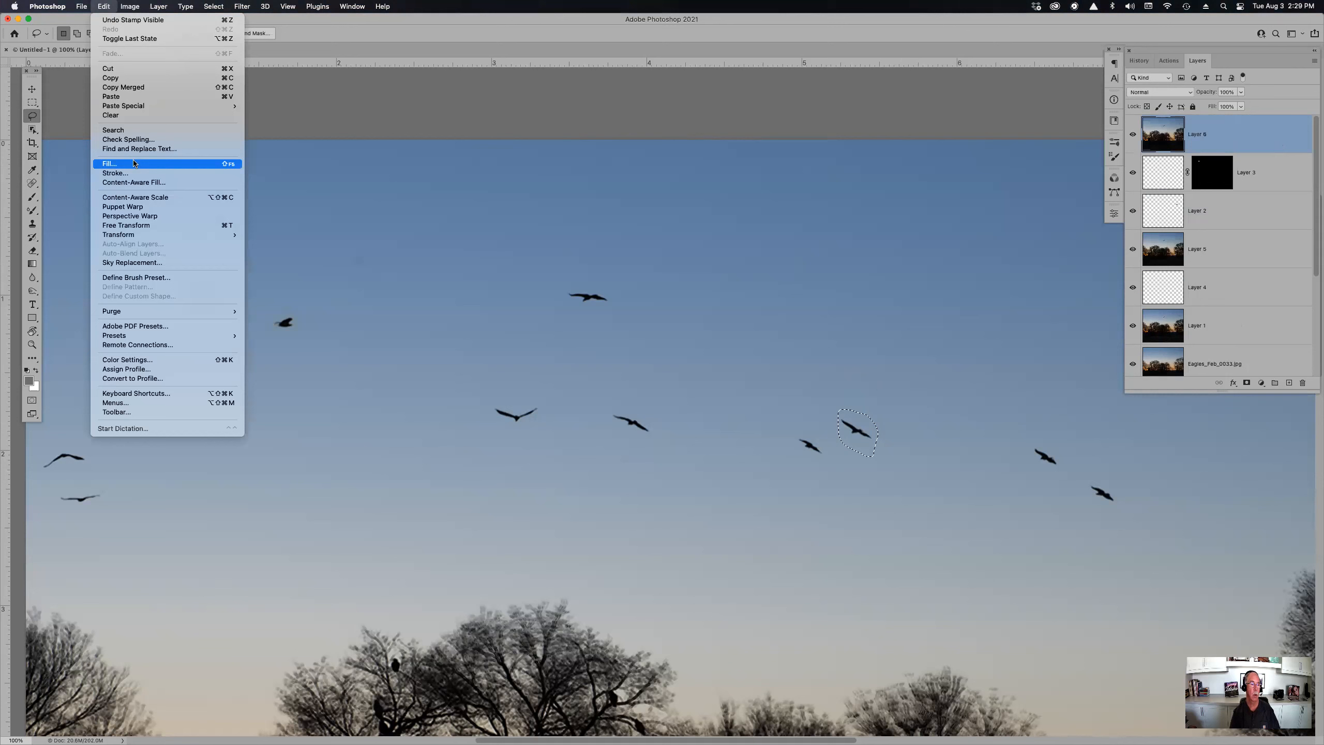
left_click(134, 163)
left_click(1168, 246)
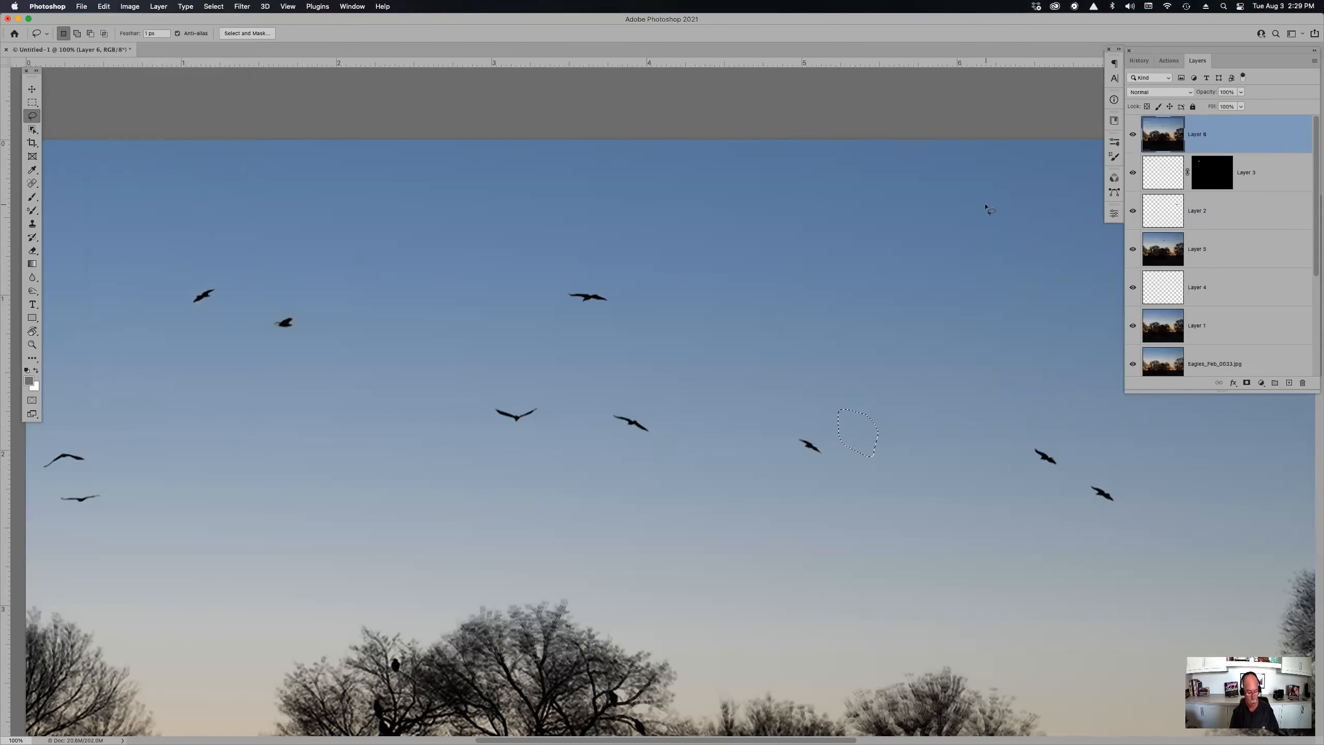
key("super+d")
key("super+0")
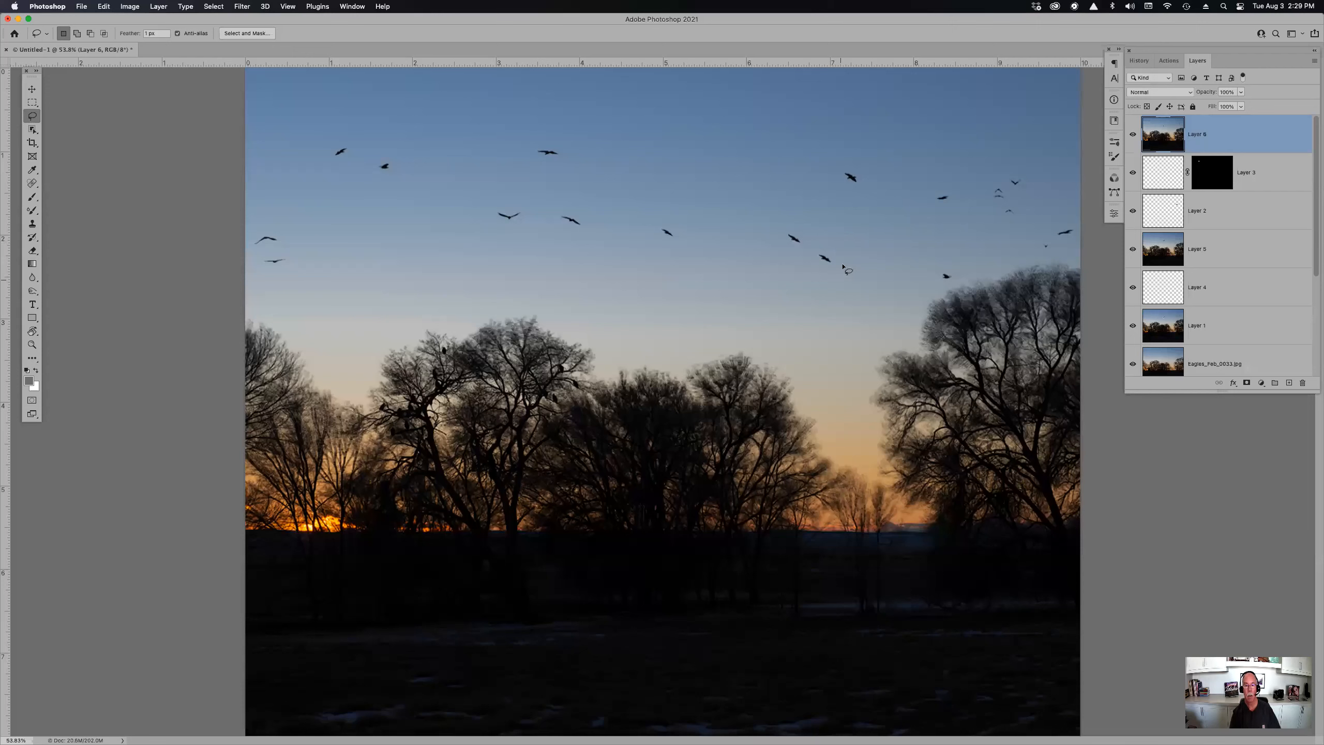
mouse_move(832, 247)
left_mouse_down()
mouse_move(814, 269)
mouse_move(853, 267)
left_mouse_up()
key("shift+F5")
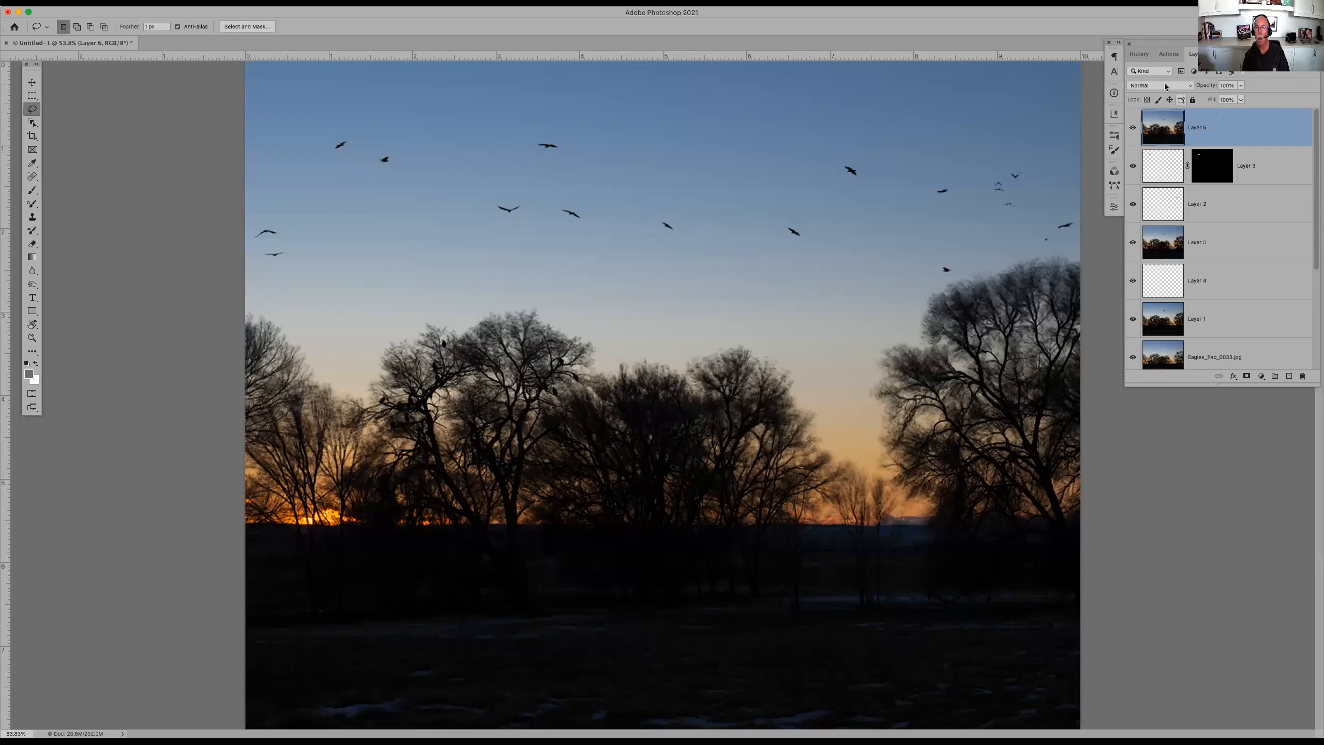
- Return the document to its opening snapshot in History, advance it to the third Layer Visibility state, and show its layers
left_click(1141, 56)
scroll(1212, 140, "up", 10)
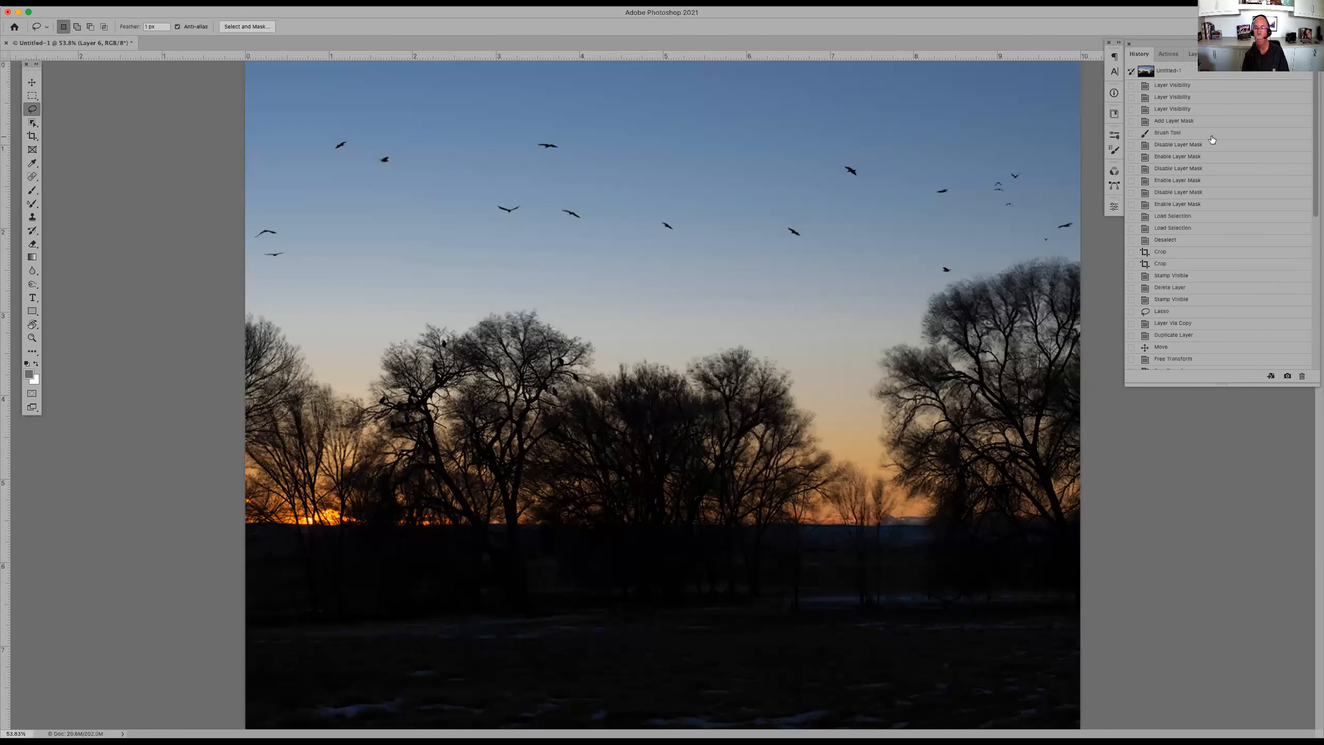
left_click(1186, 74)
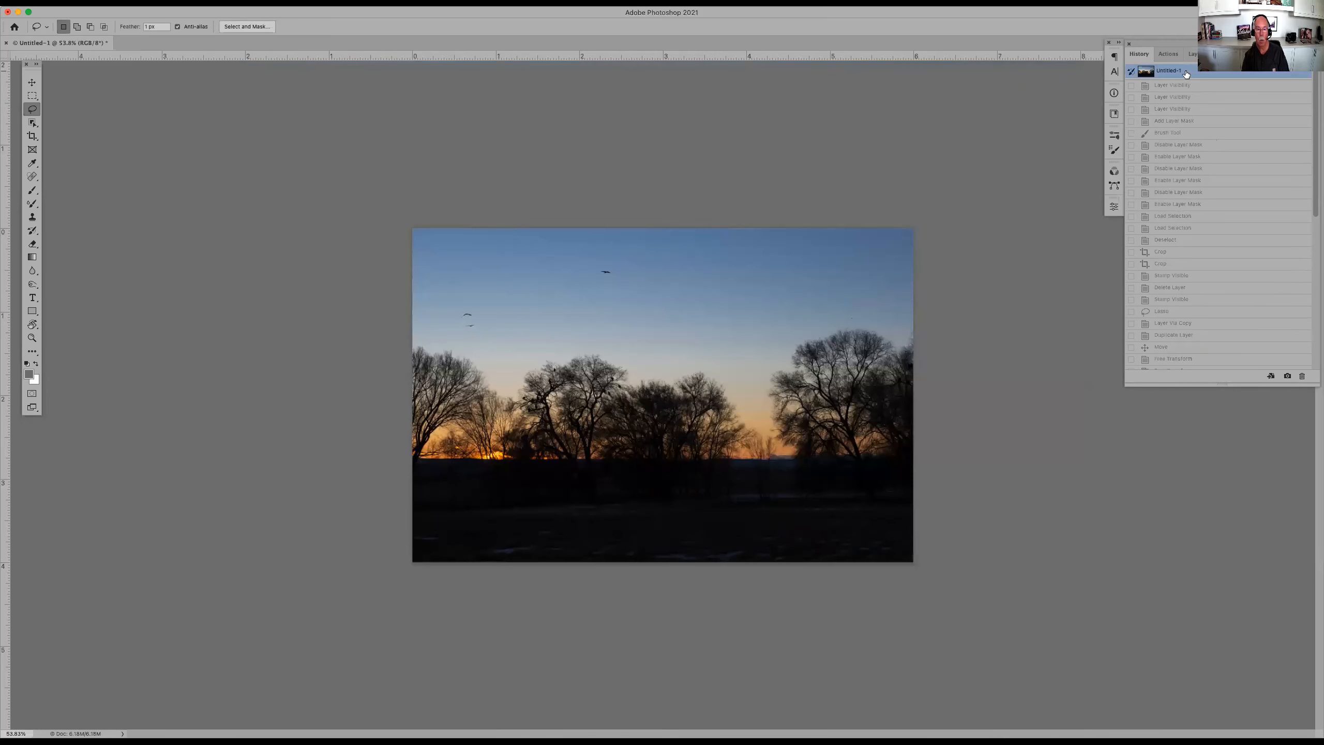
left_click(1191, 54)
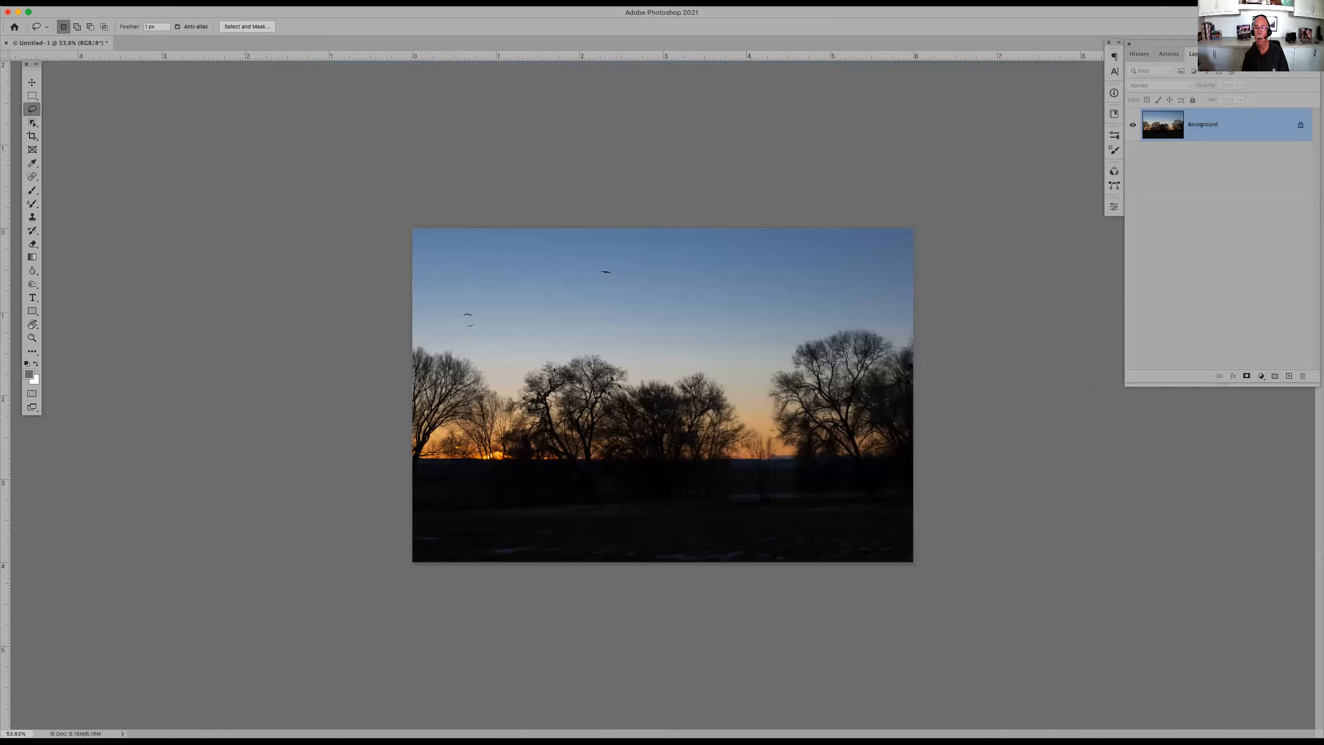
left_click(1142, 56)
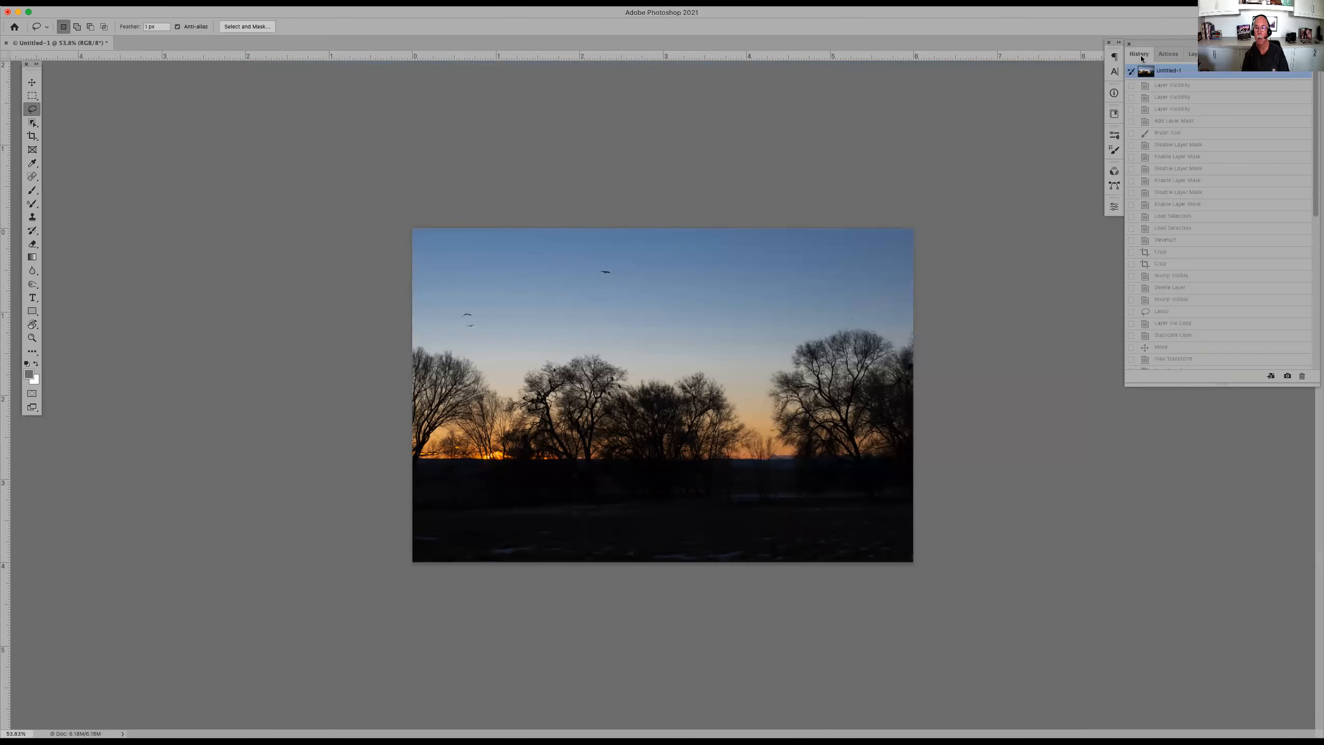
left_click(1178, 85)
left_click(1183, 99)
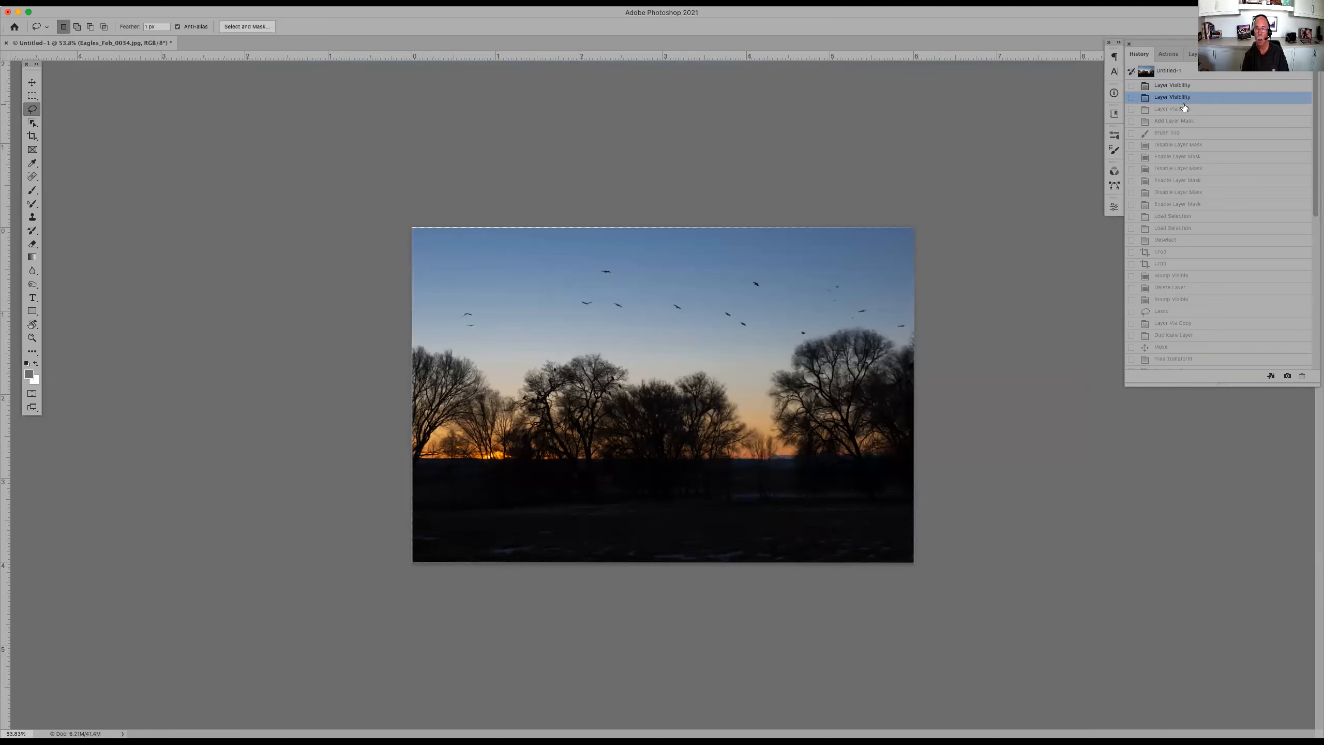
left_click(1184, 109)
left_click(1194, 55)
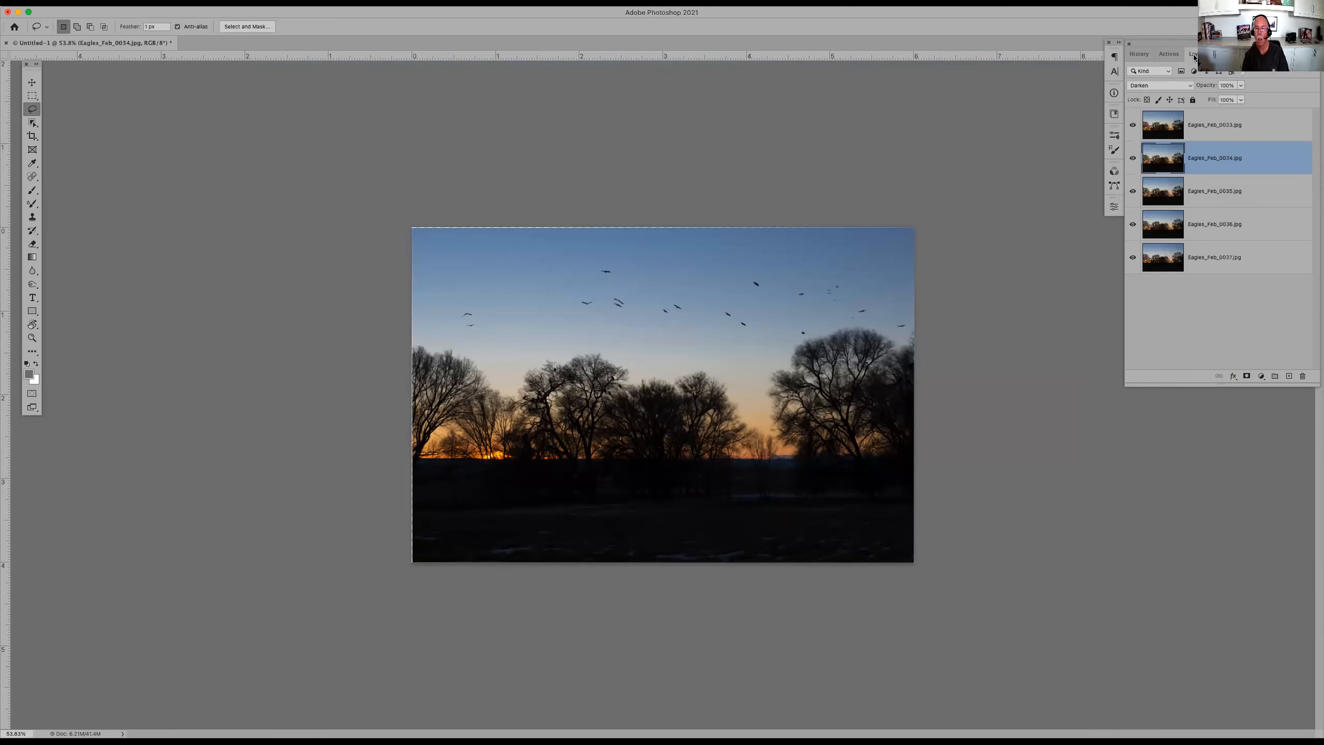
- Select the Eagles_Feb_0033.jpg layer, select the whole canvas, and set the layer's blend mode to Normal
left_click(1235, 130)
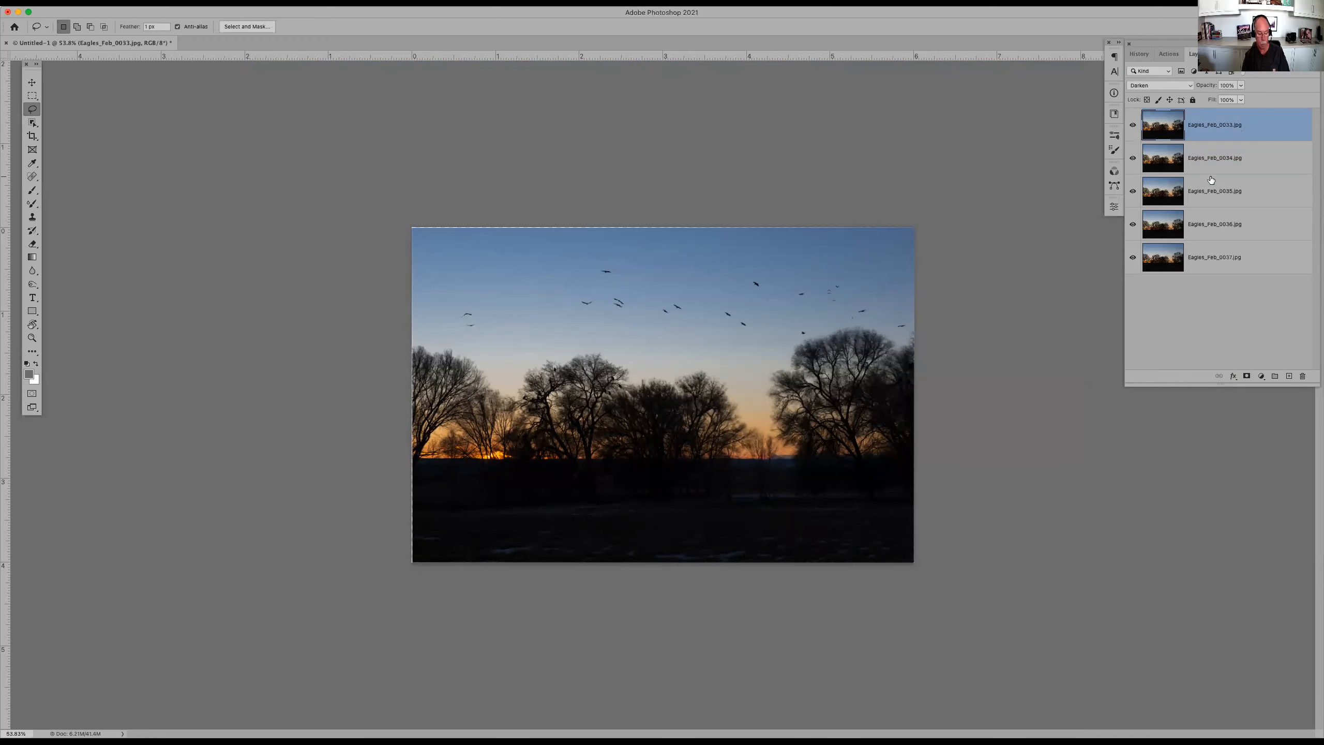
left_click(1187, 84)
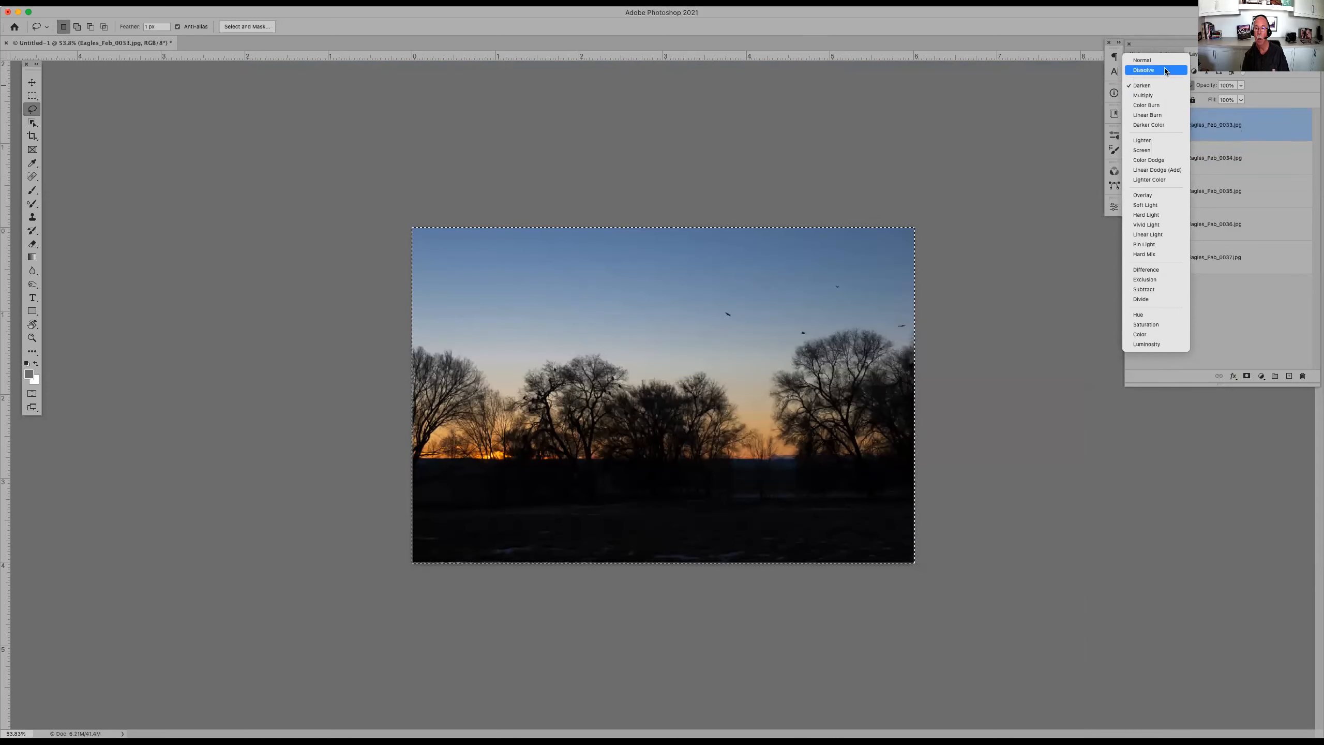
left_click(1166, 62)
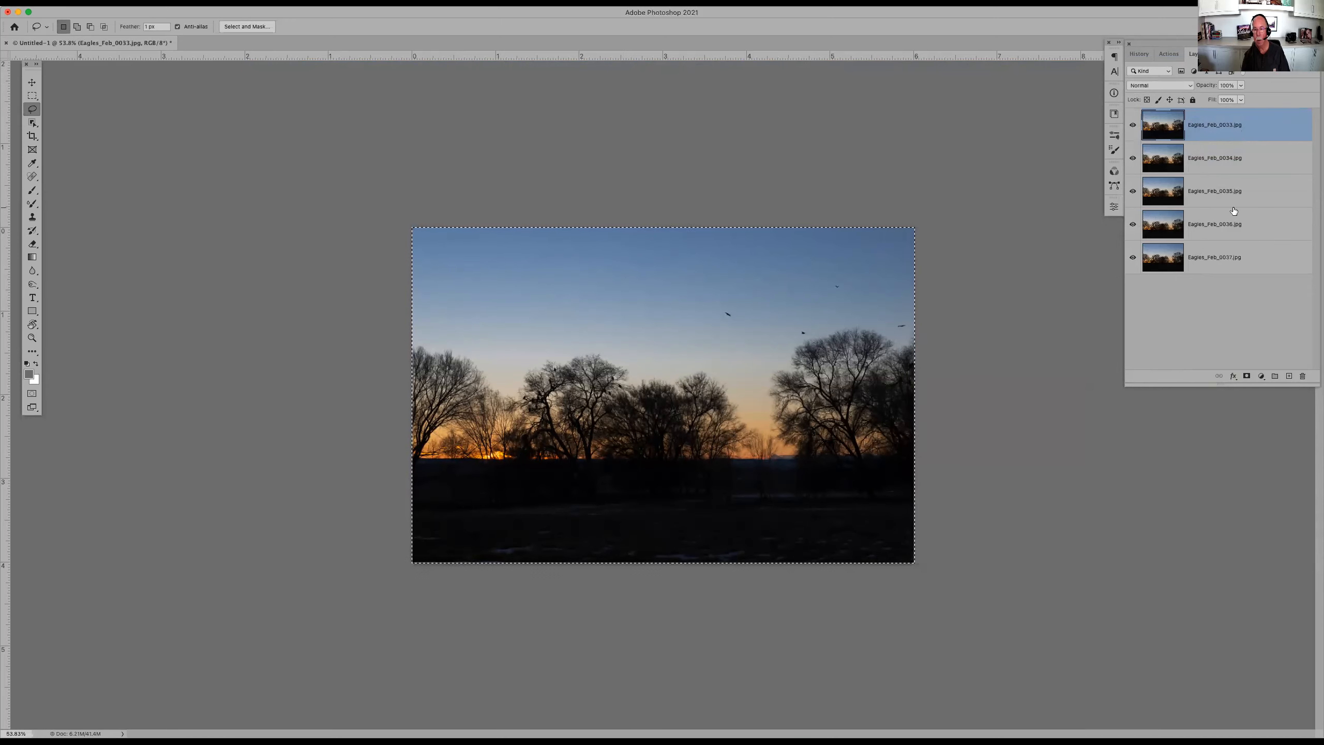
- Select the layers Eagles_Feb_0033.jpg through Eagles_Feb_0036.jpg and preview the Darken blend mode on them, keeping Normal
left_click(1231, 229, "shift")
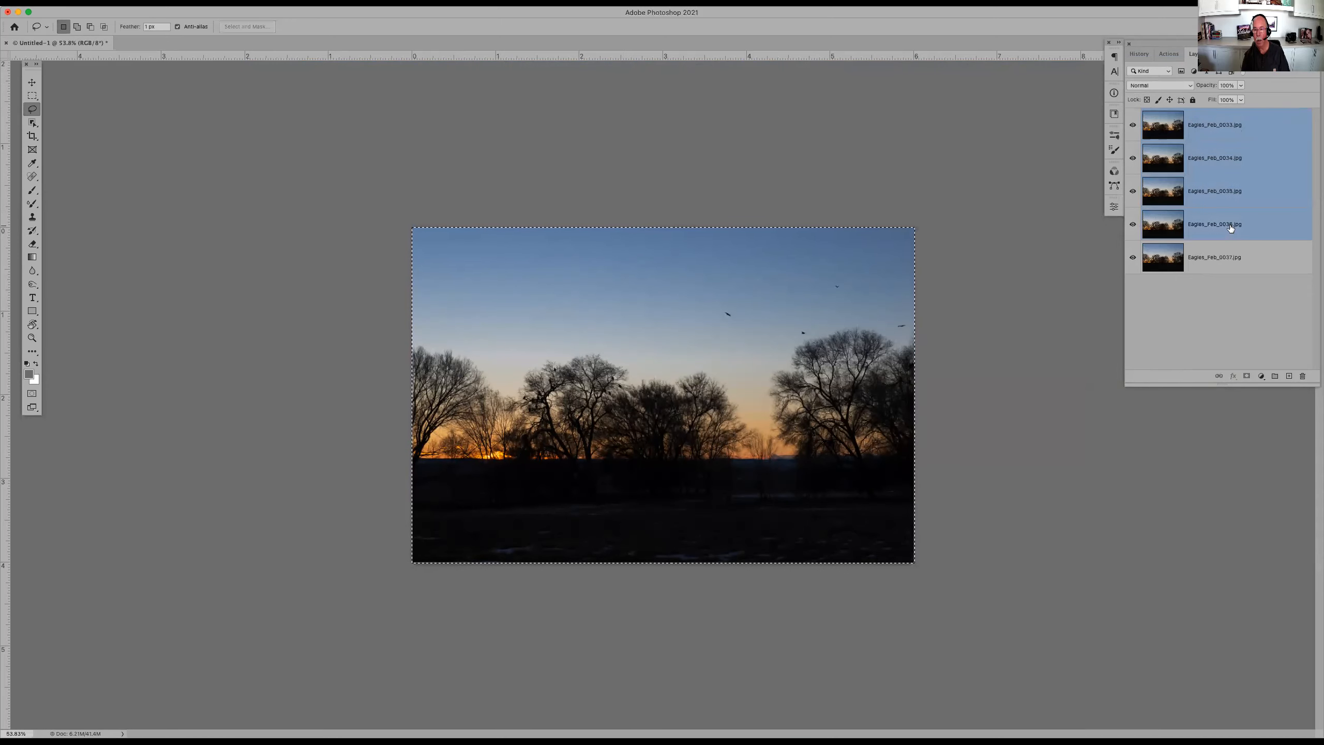
left_click(1189, 85)
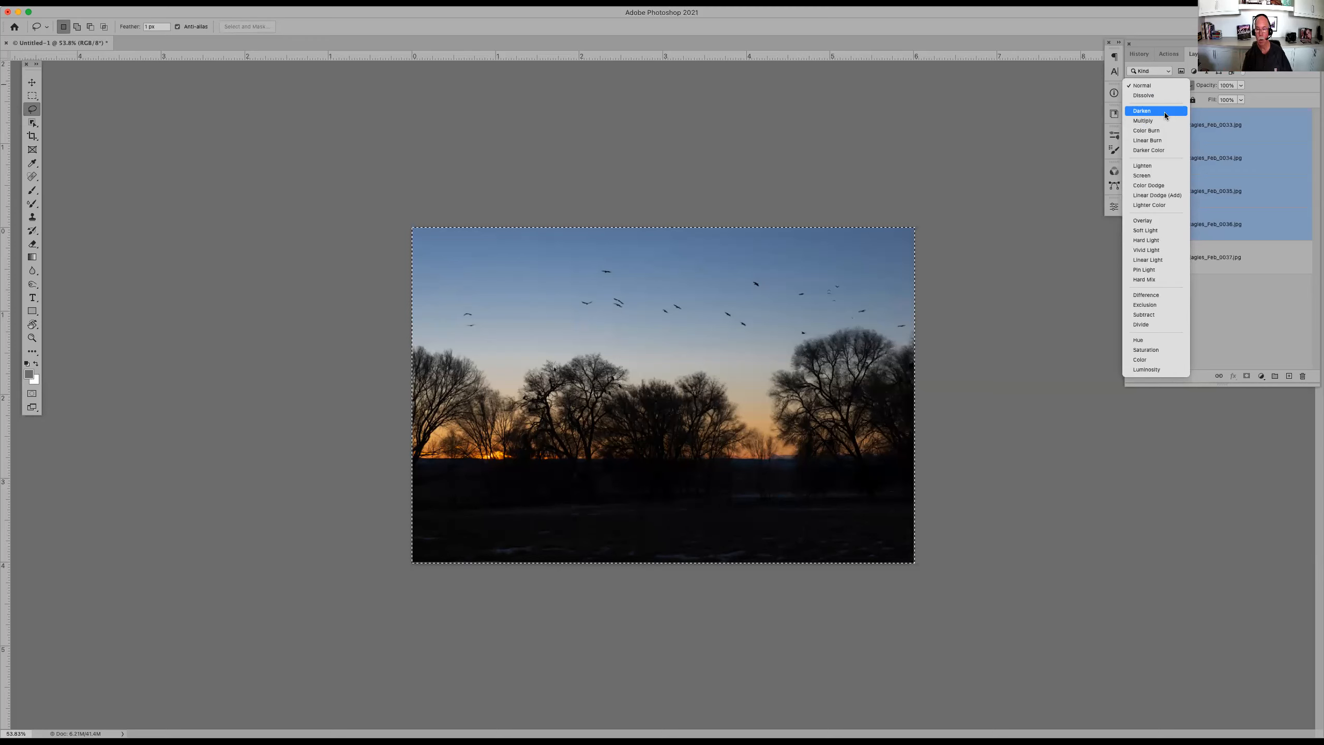
left_click(1142, 85)
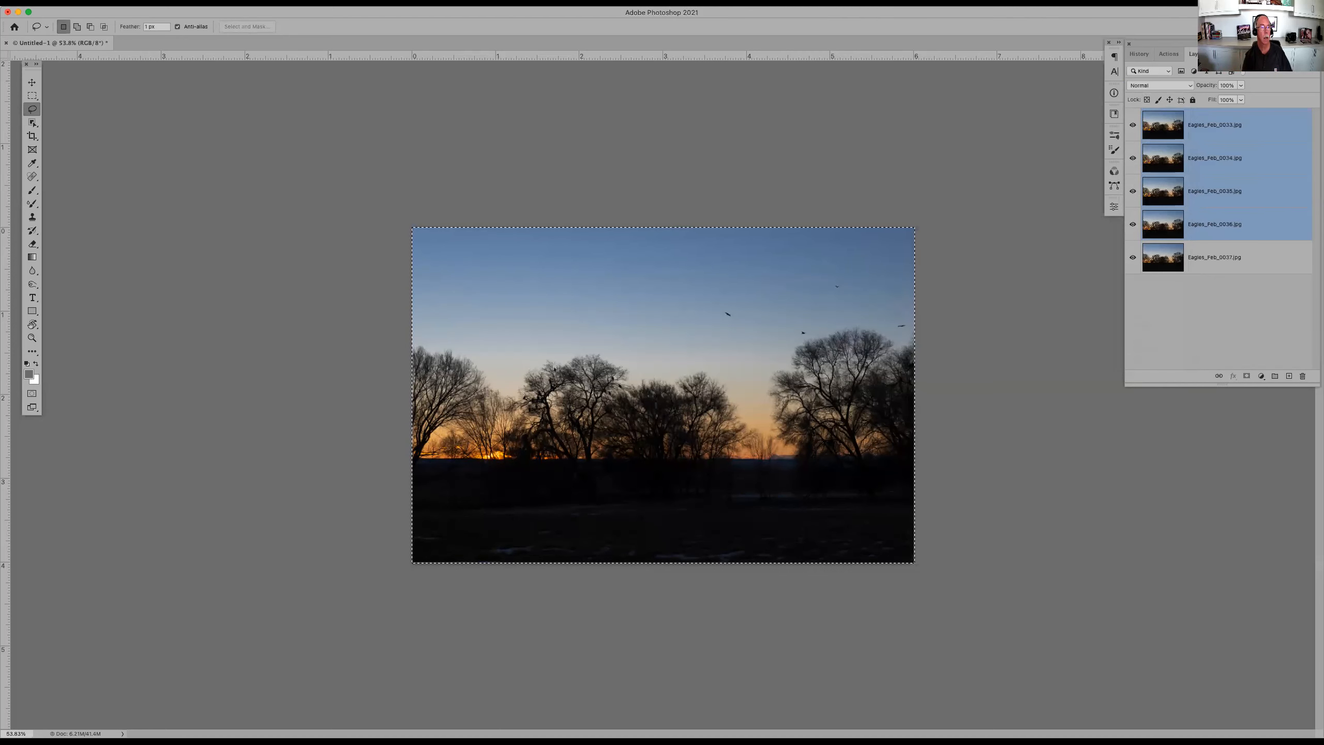
- Auto-blend the four selected layers as Stack Images with Seamless Tones and Colors, and toggle layer visibility to inspect the blend
left_click(99, 2)
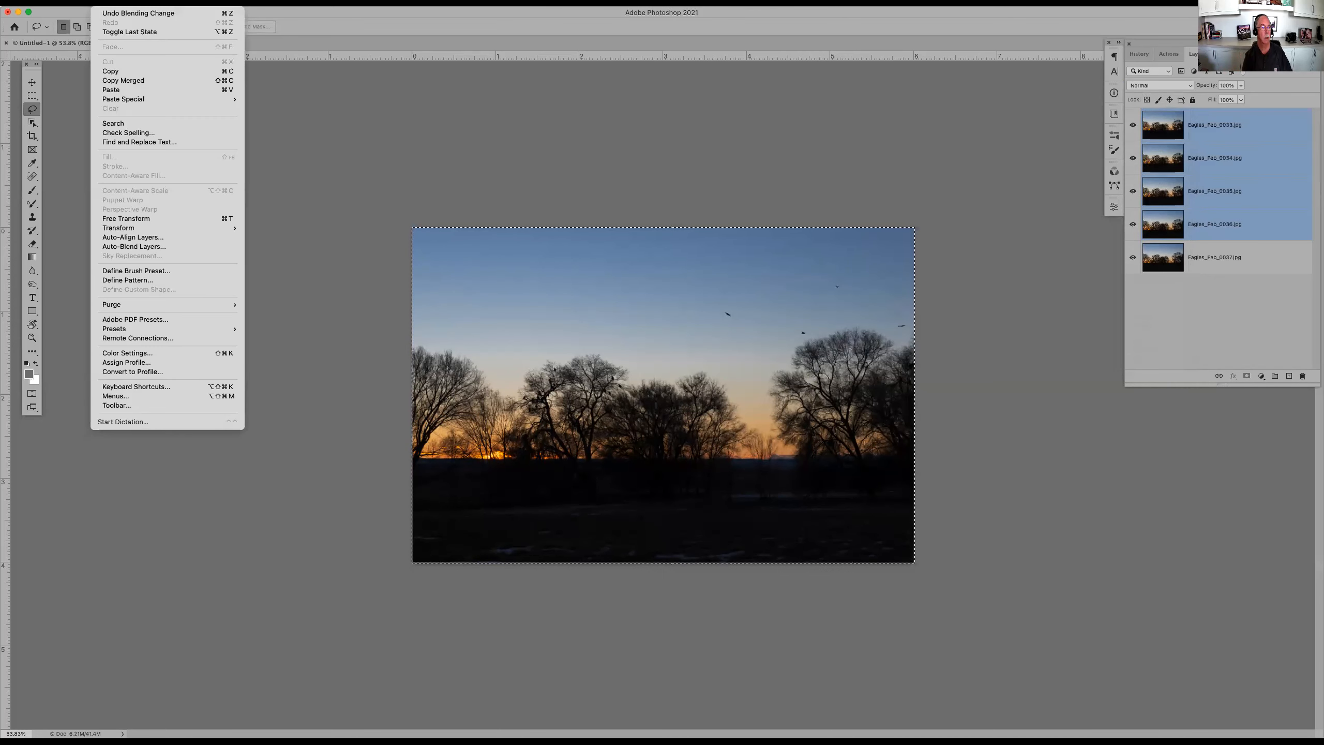
left_click(160, 251)
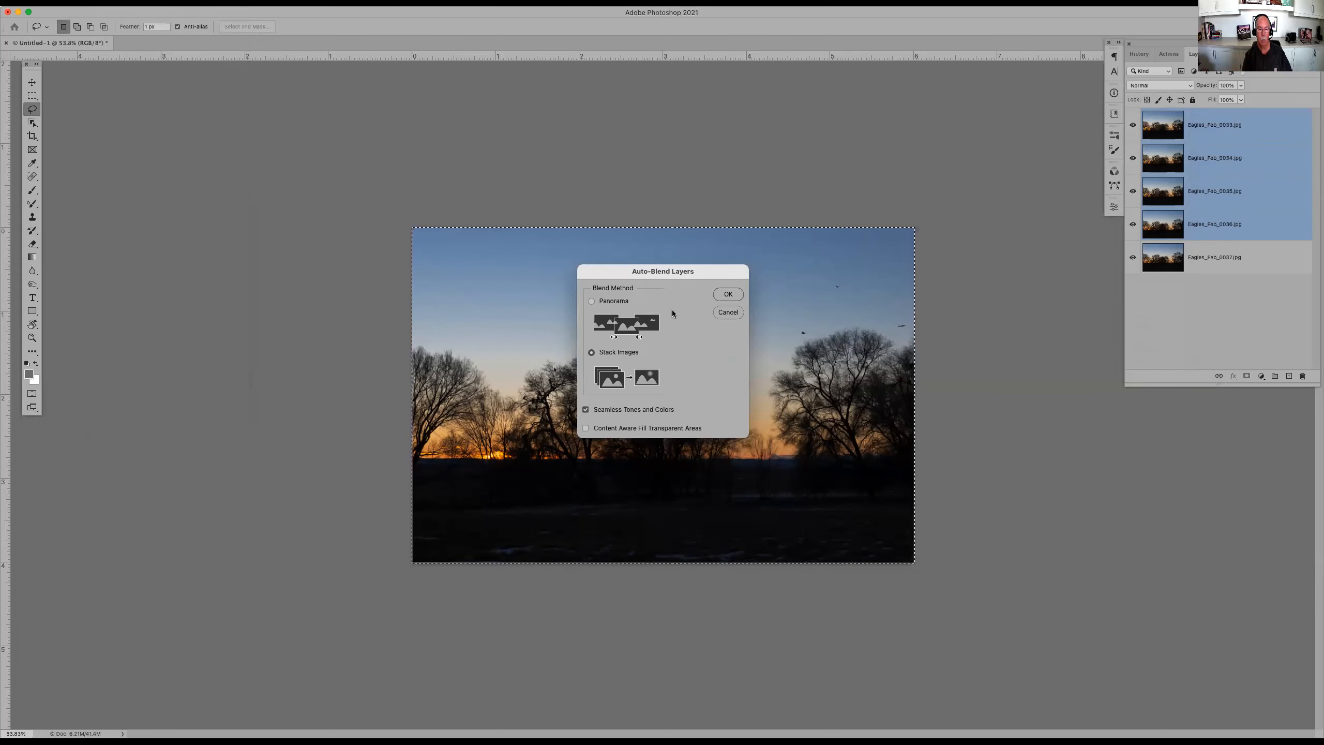
left_click(730, 295)
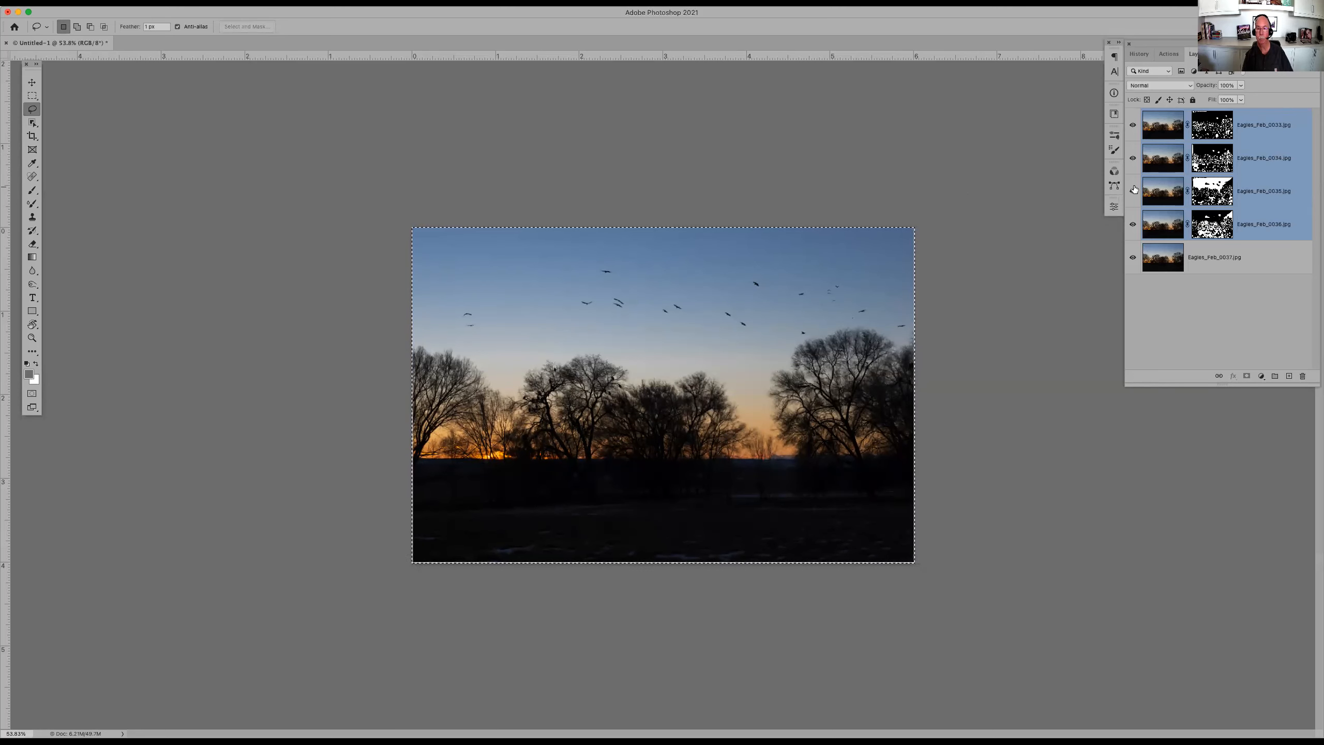
left_click(1132, 186)
left_click(1133, 159)
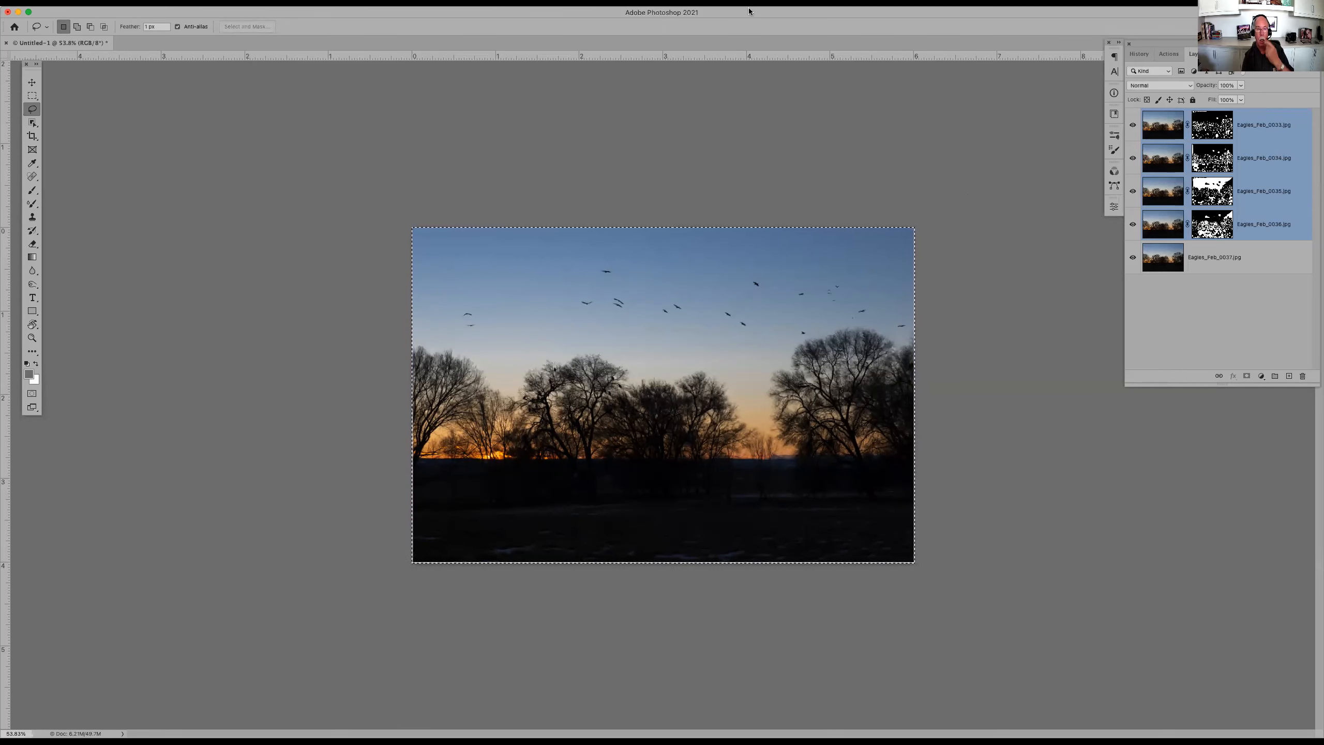
- Revert the auto-blend by returning to the Blending Change state in History, and show the layers
key("super+z")
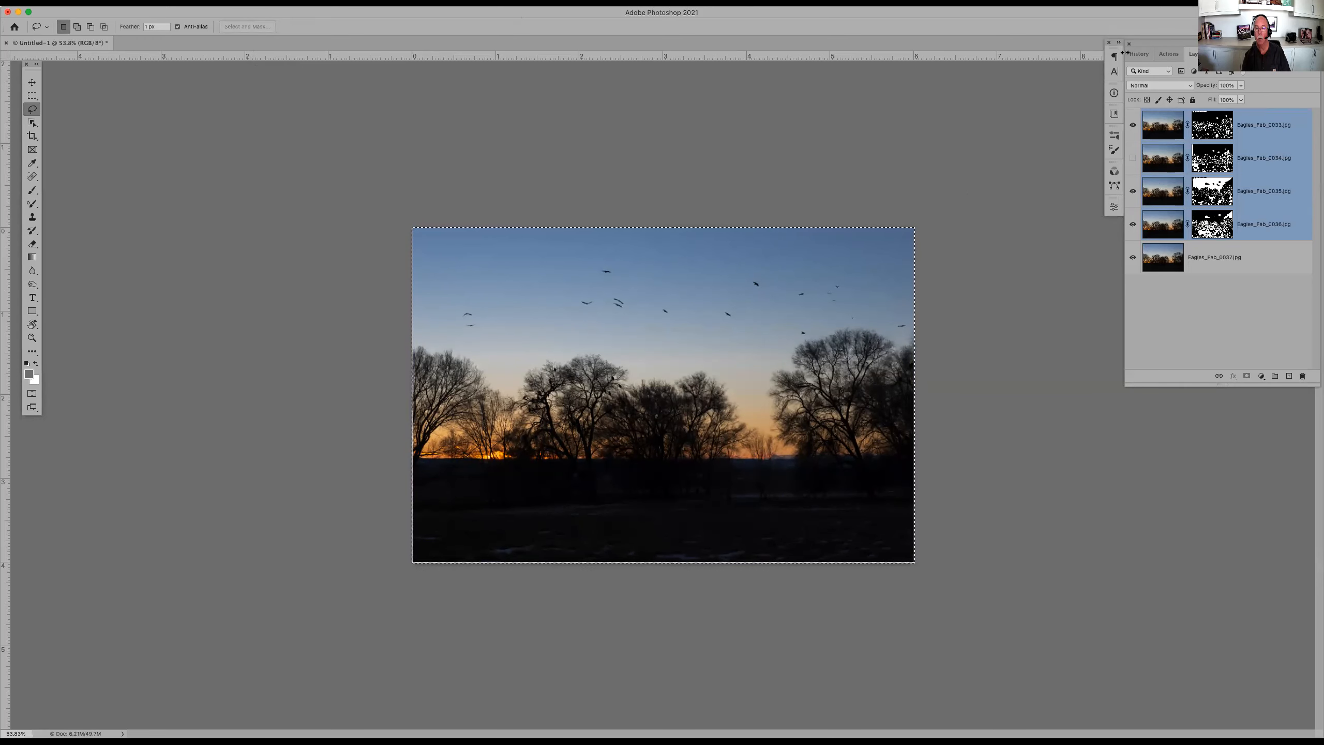
left_click(1140, 55)
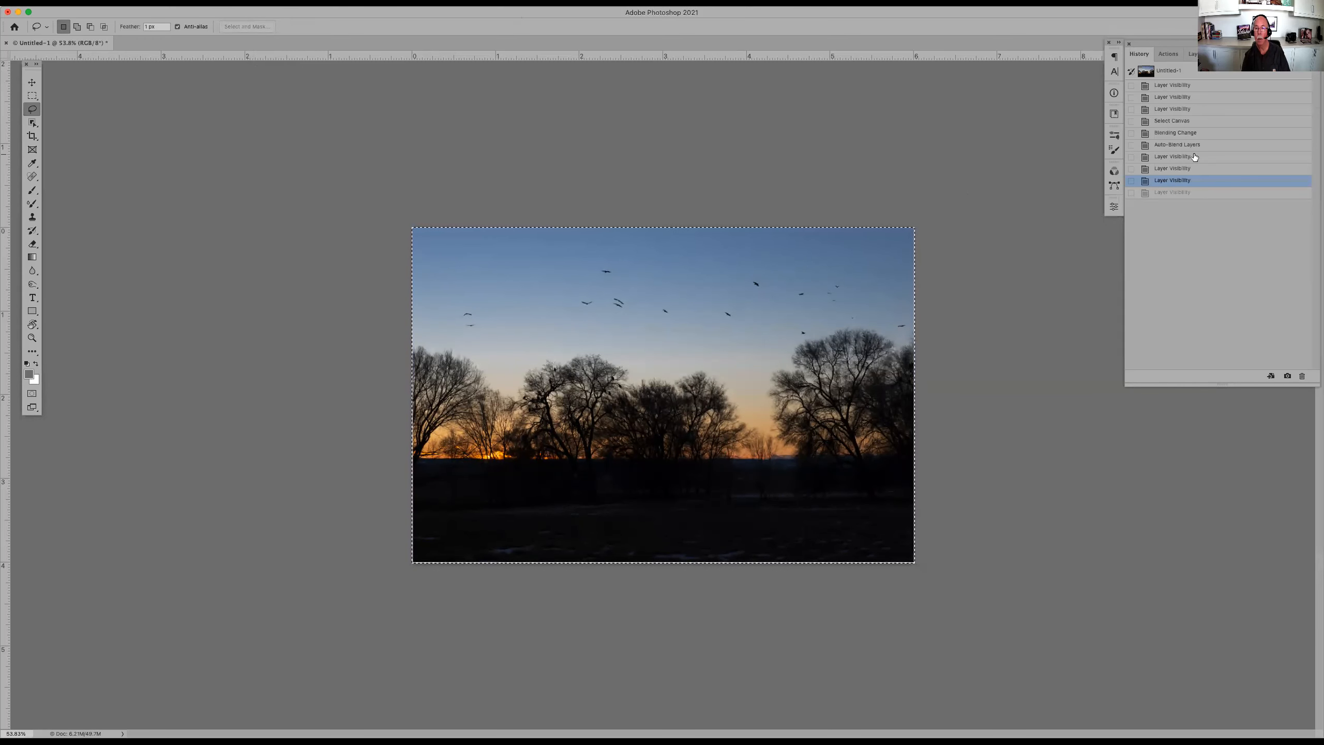
left_click(1191, 134)
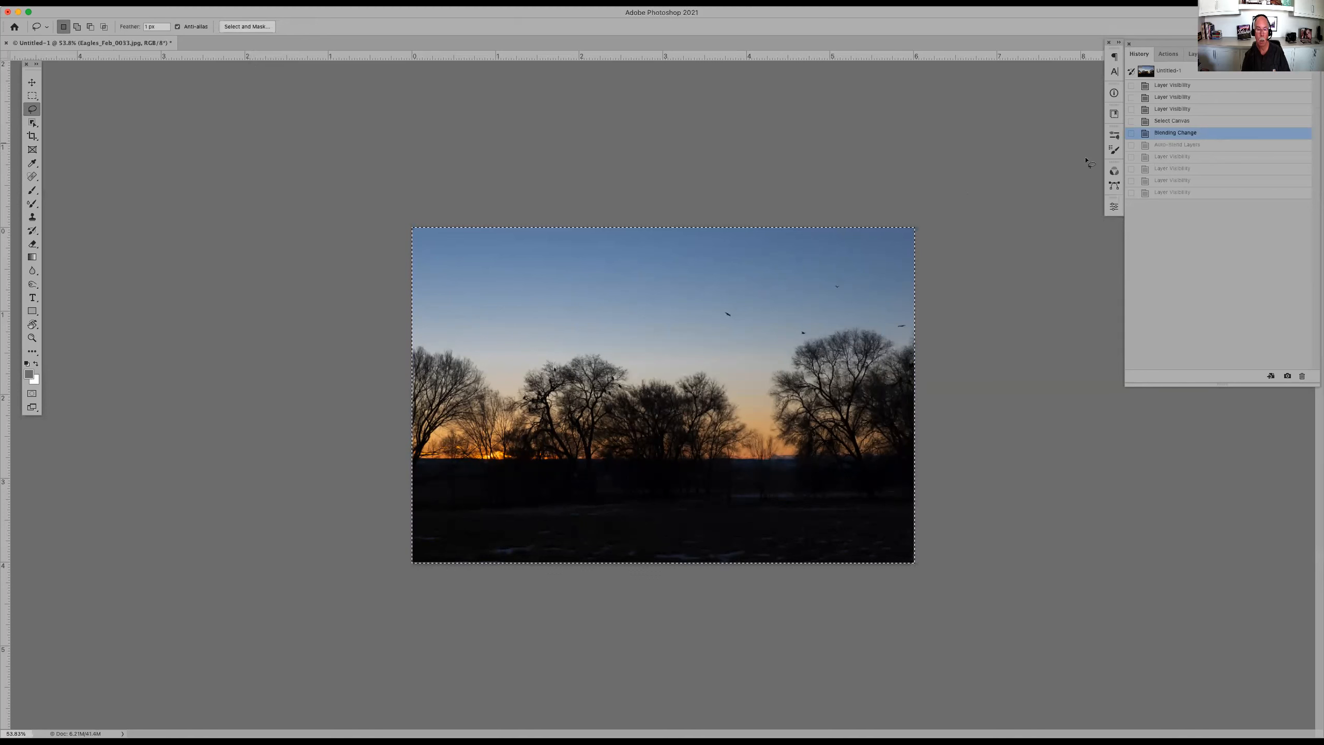
left_click(1196, 54)
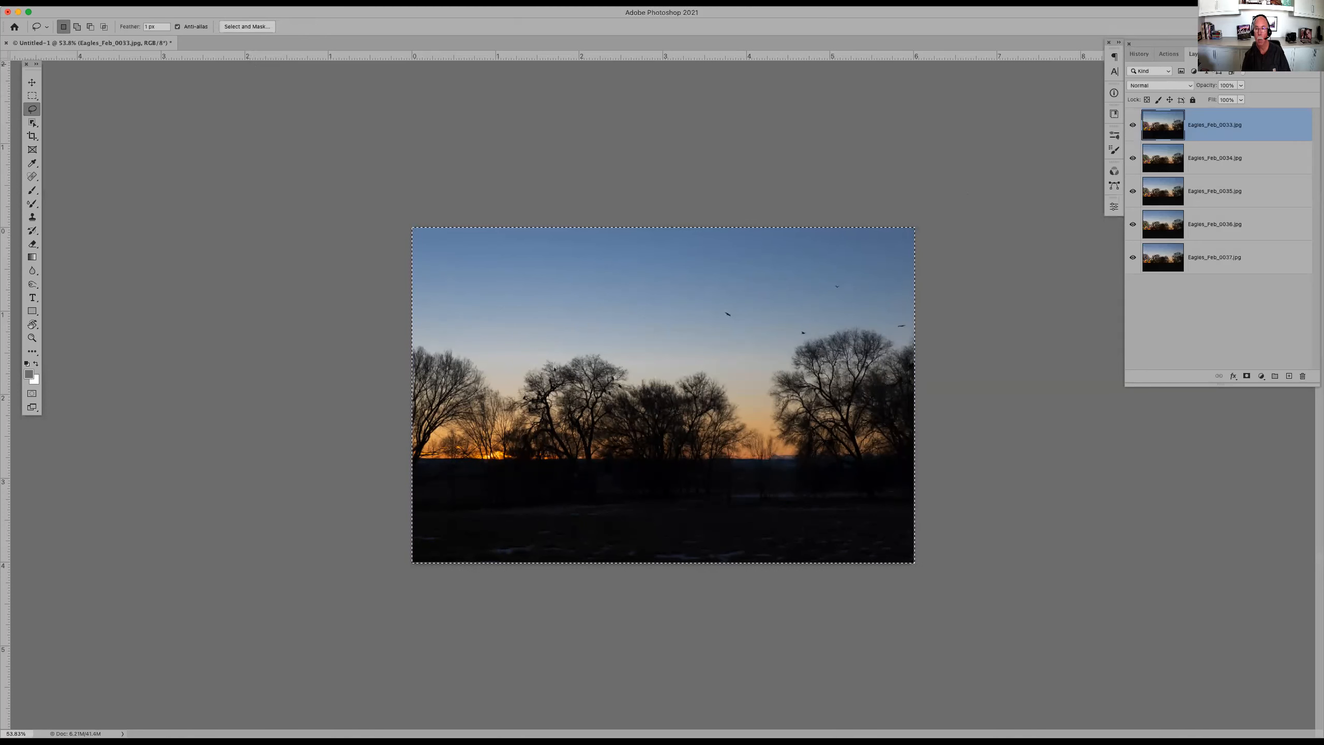
- Select the top four Eagles_Feb layers and compare alternative blend modes on them, leaving the mode at Normal
left_click(1246, 226, "shift")
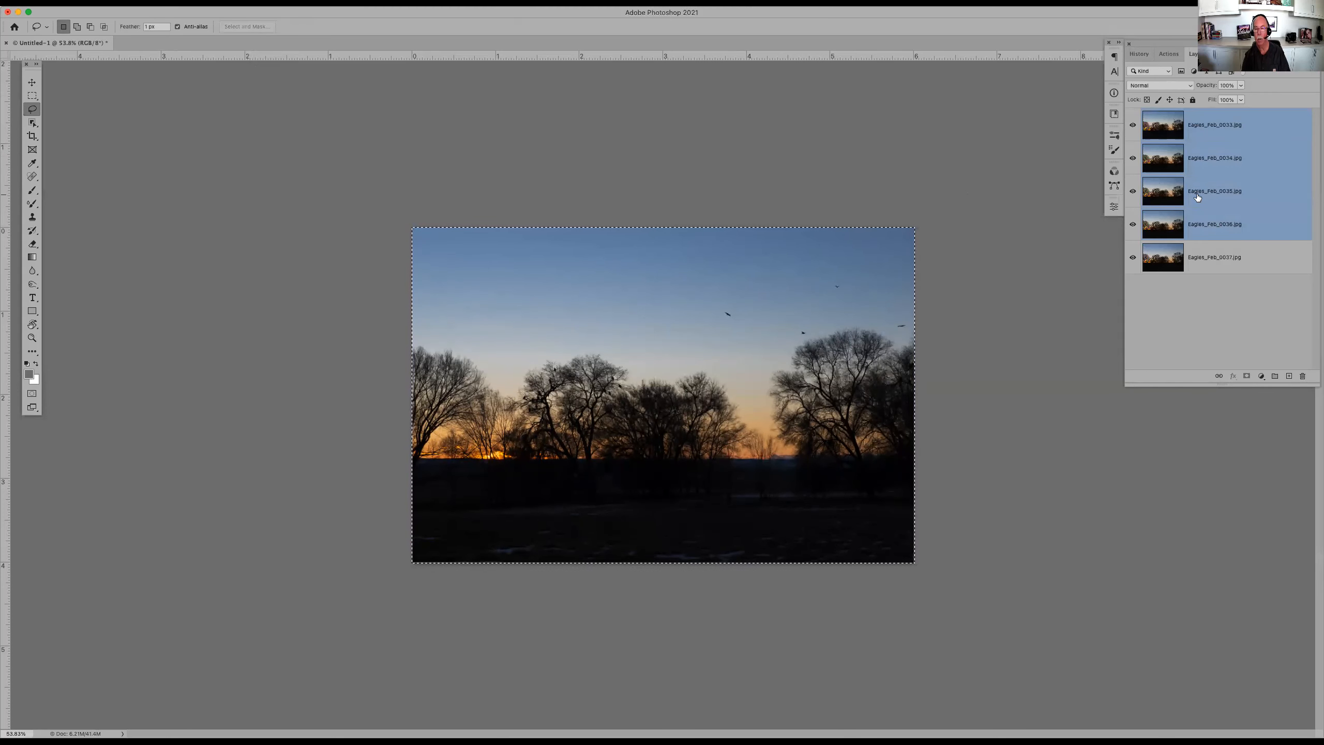
left_click(1189, 85)
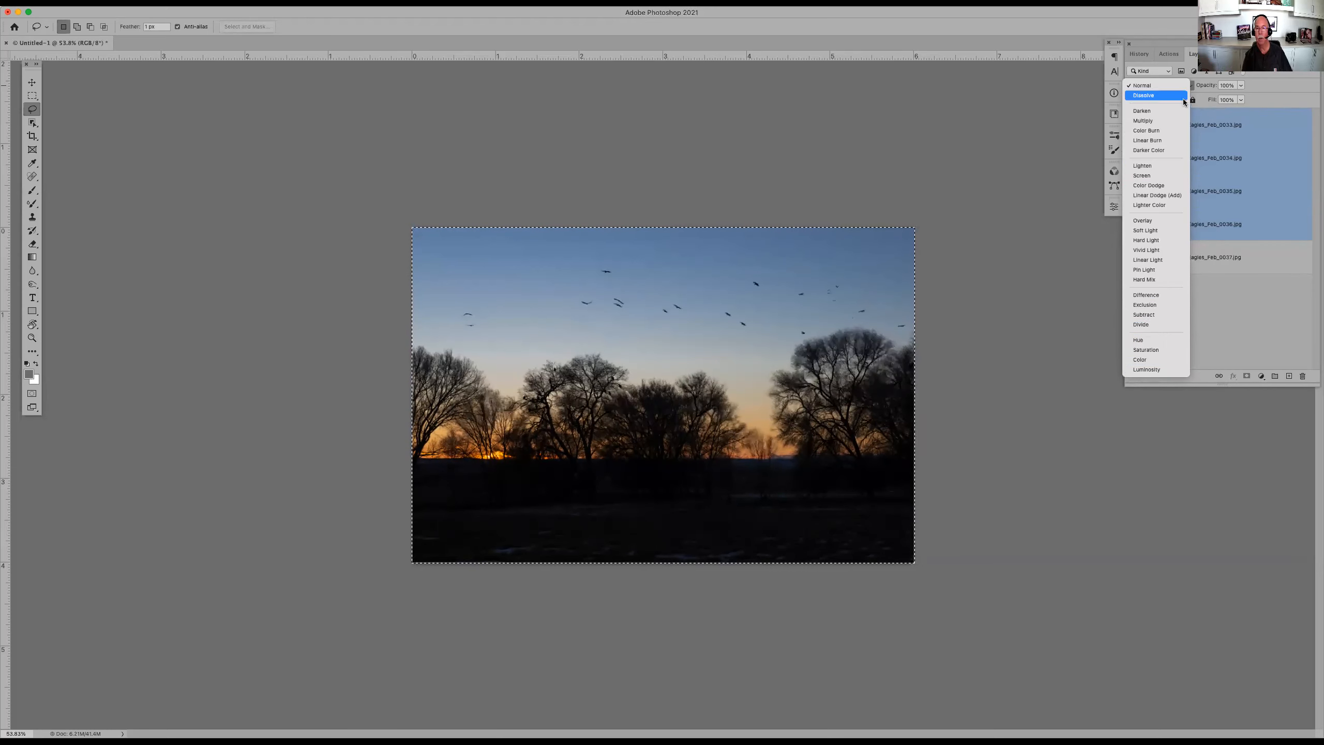
left_click(1152, 87)
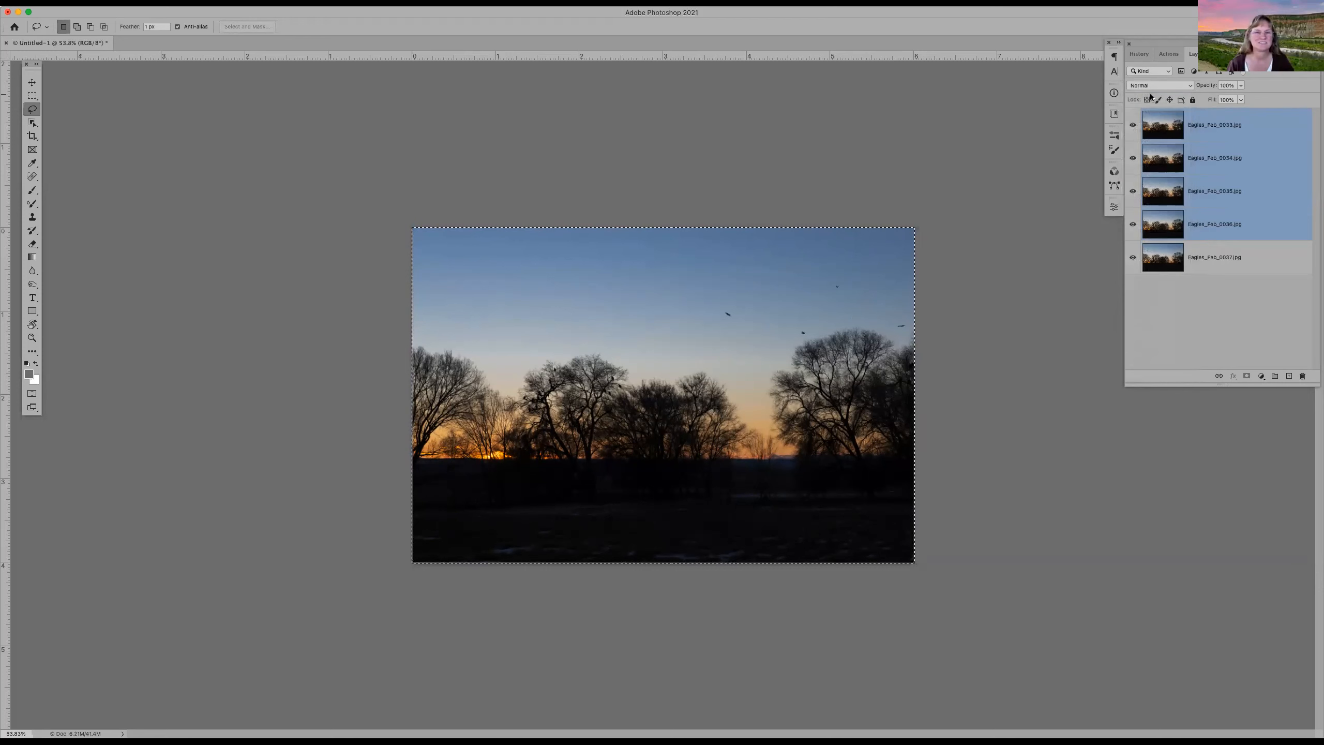